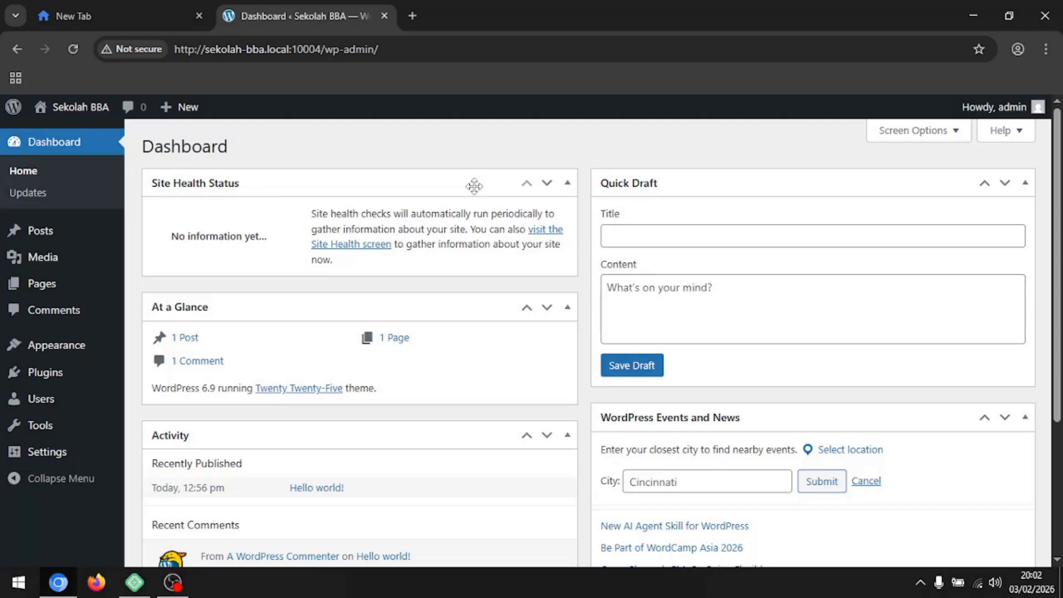
# Find the Elementor Website Builder plugin by searching for "elementor", and install and activate it.
pyautogui.click(93, 381)
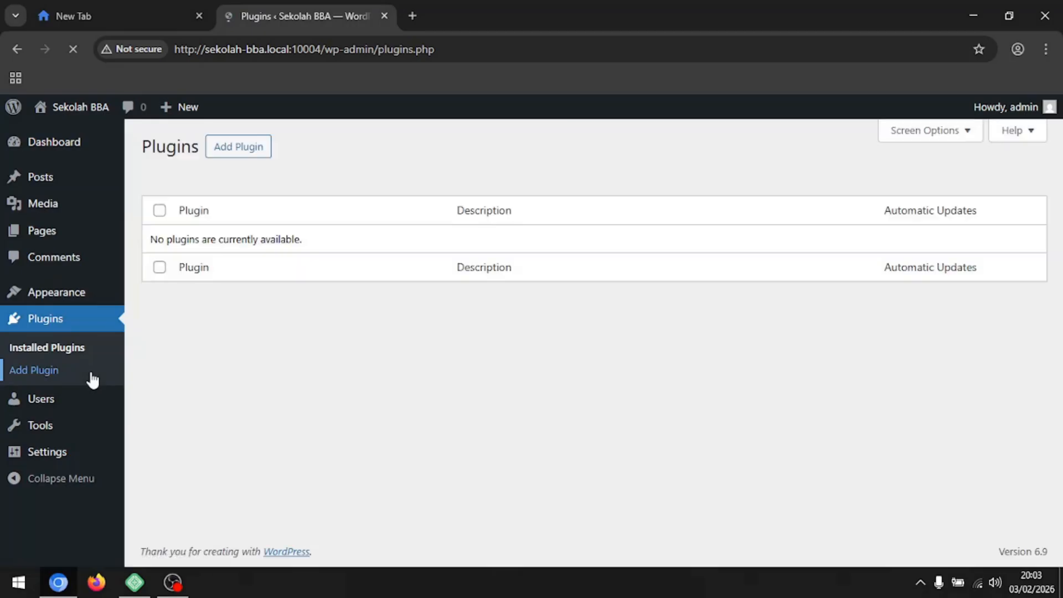
pyautogui.click(254, 160)
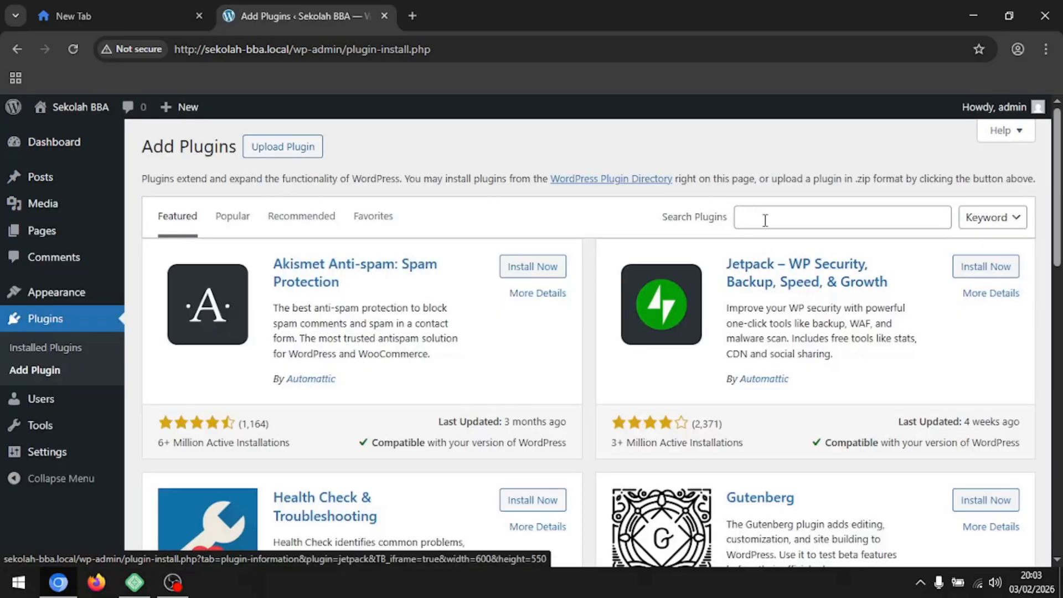
pyautogui.click(752, 217)
pyautogui.write('elementor')
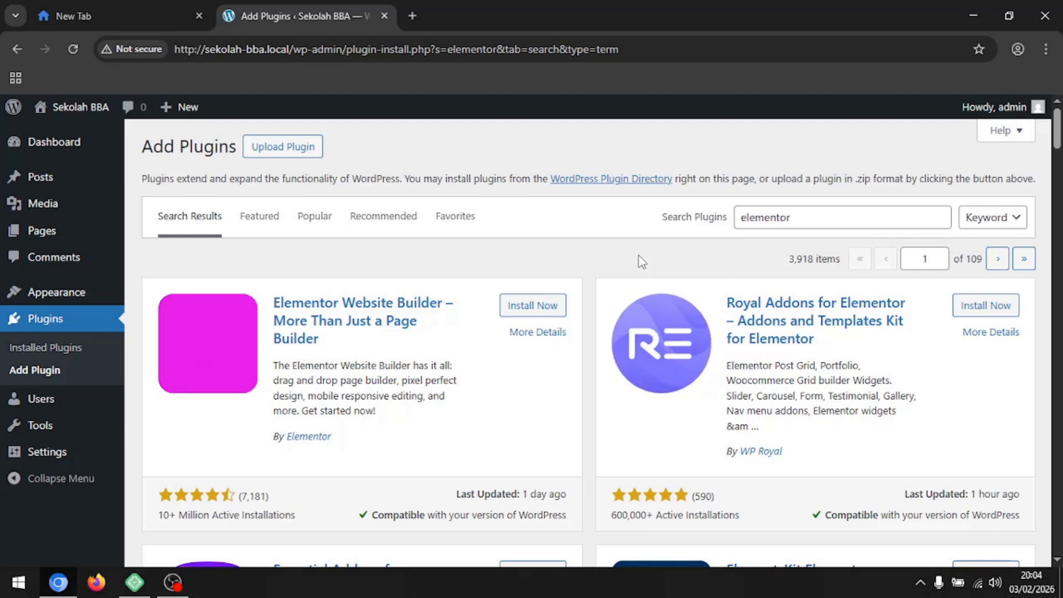
pyautogui.click(527, 310)
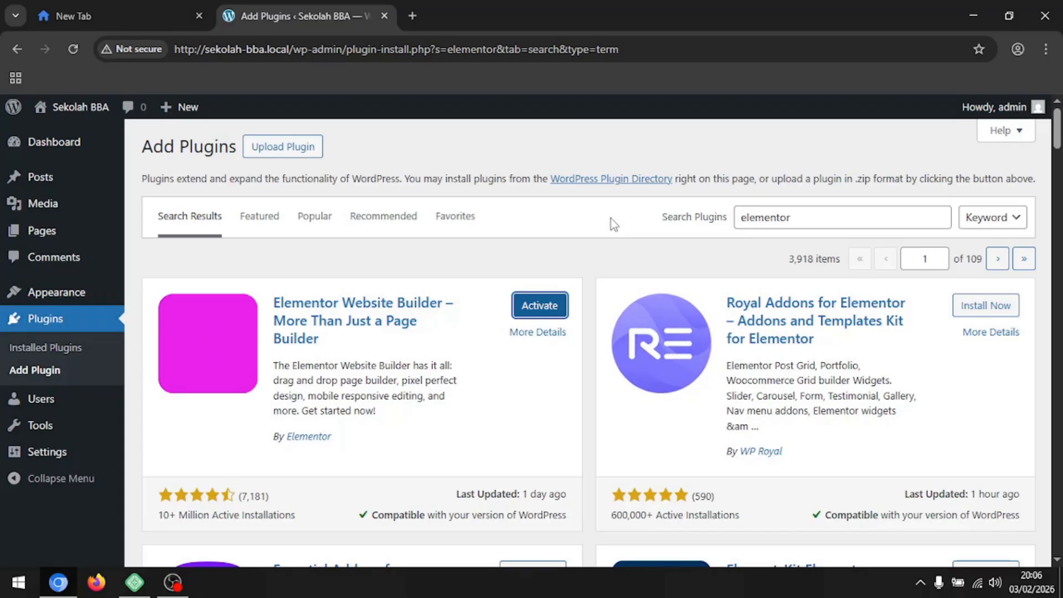
pyautogui.click(552, 306)
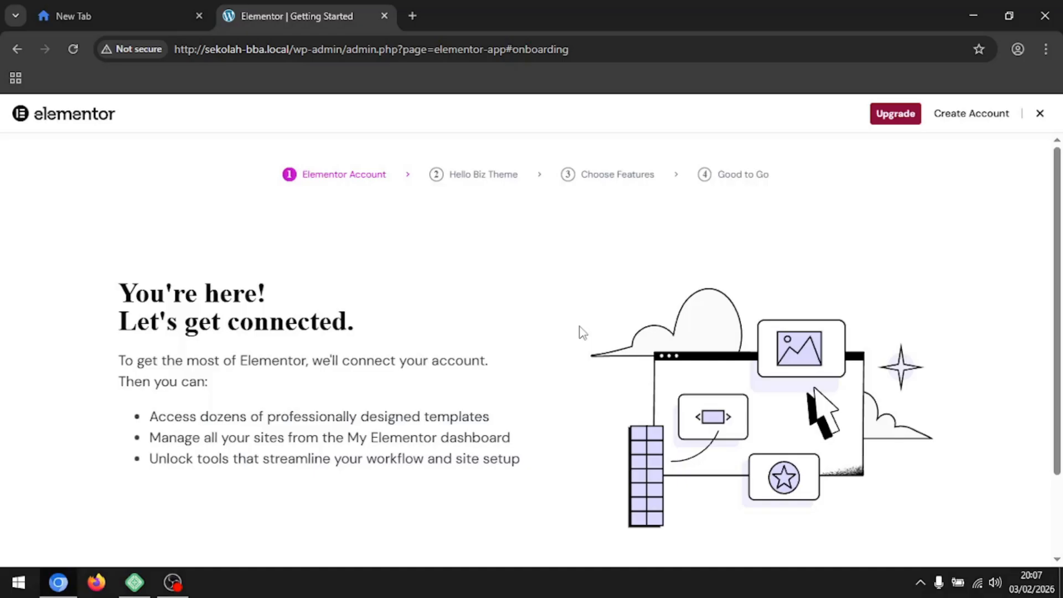
# Exit the Elementor onboarding, dismiss the notice about the editor's new home and decline the Editor update.
pyautogui.click(1041, 115)
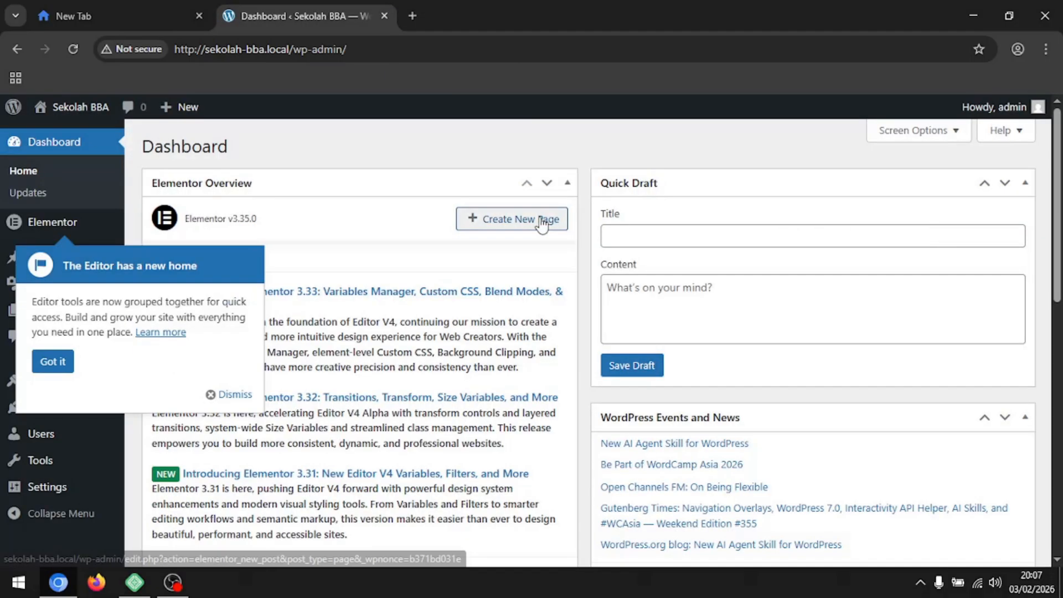
pyautogui.click(54, 366)
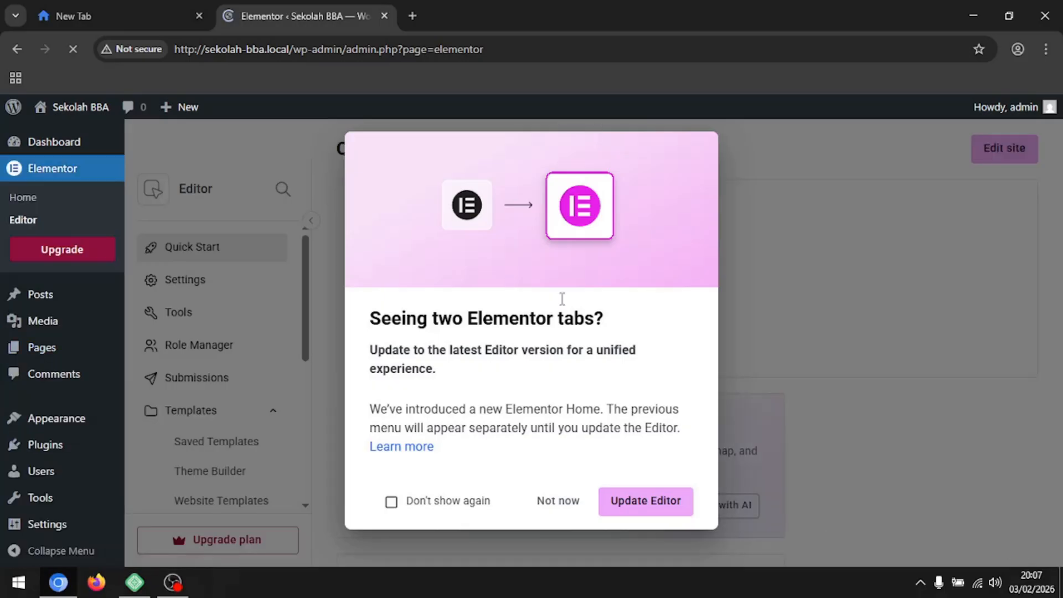
pyautogui.click(558, 500)
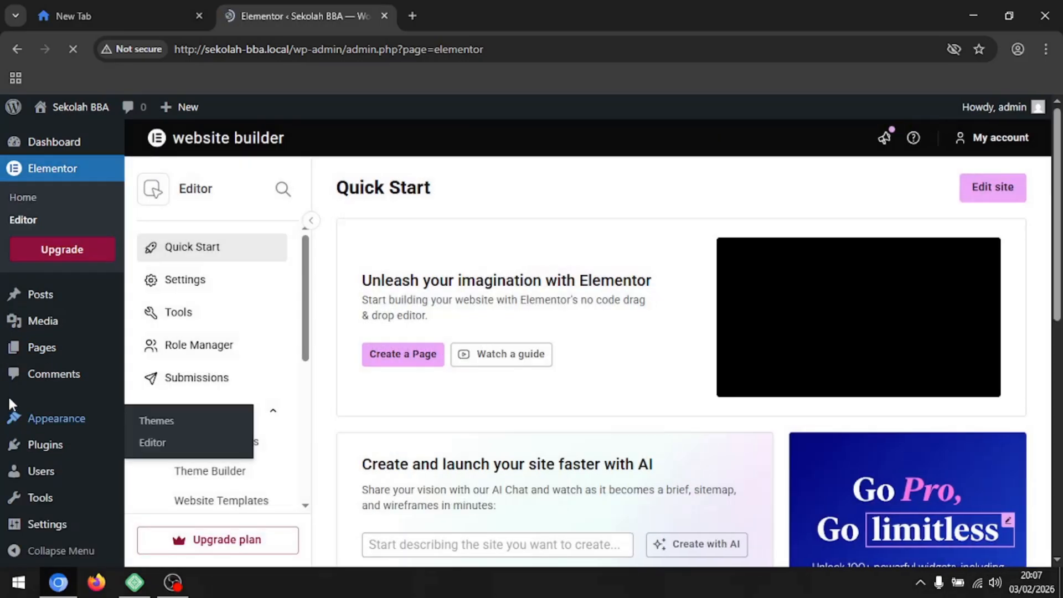
# Search the plugins available to add for "astra".
pyautogui.click(58, 445)
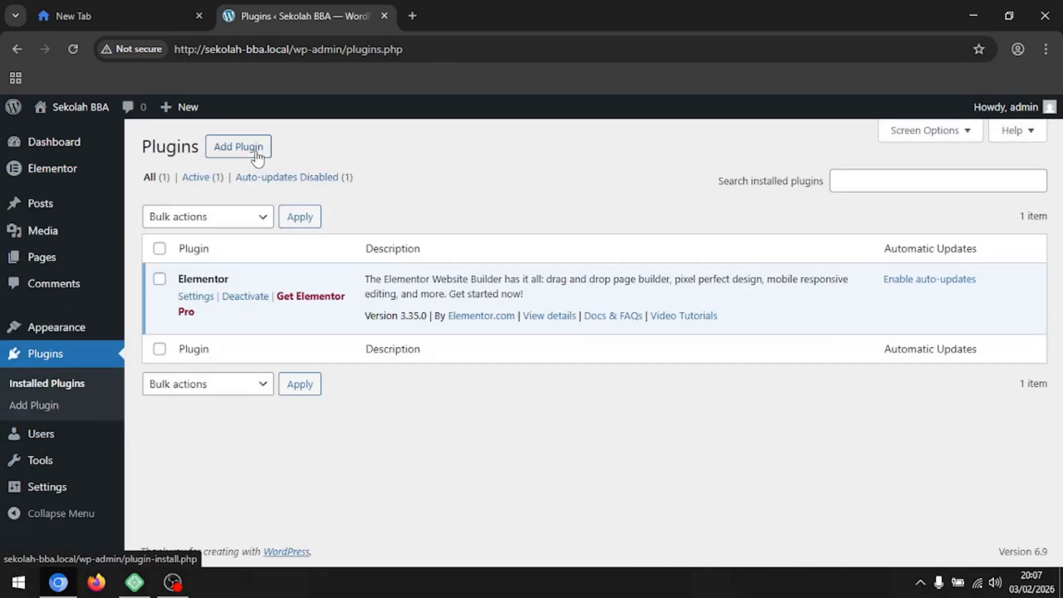
pyautogui.click(259, 156)
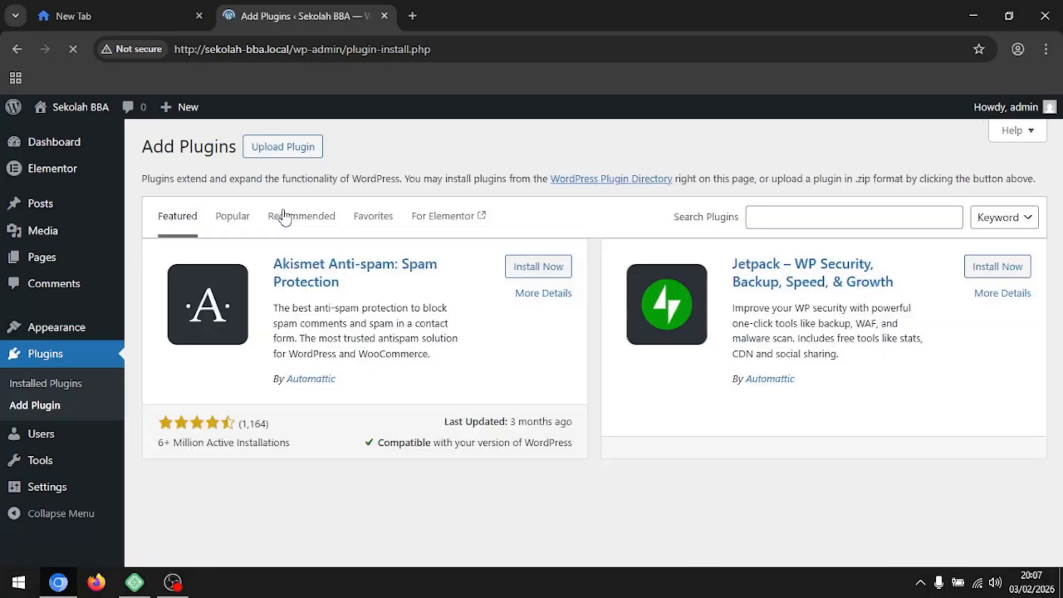
pyautogui.click(764, 215)
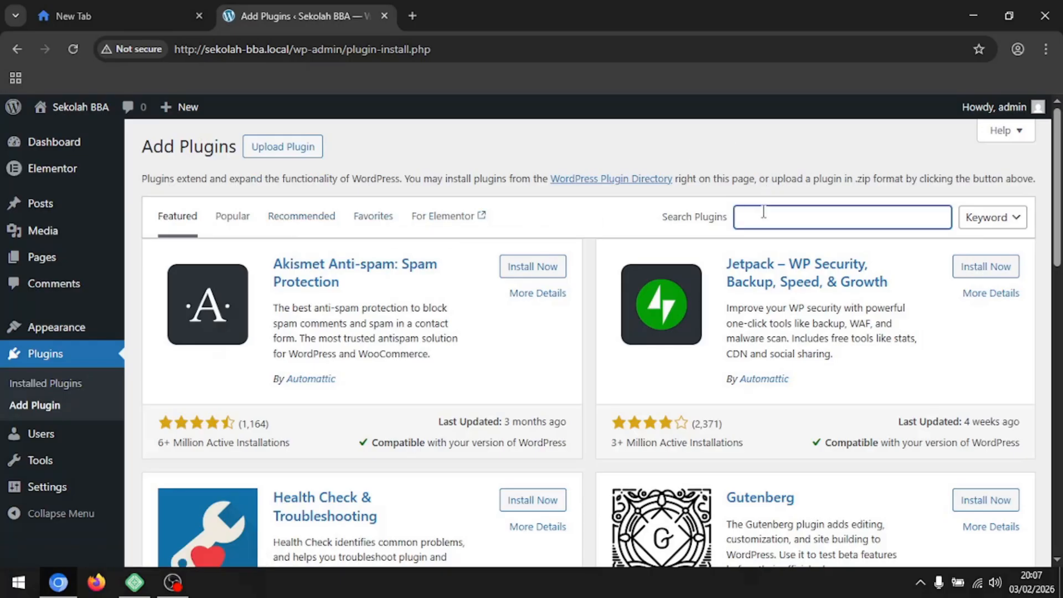
pyautogui.write('astra')
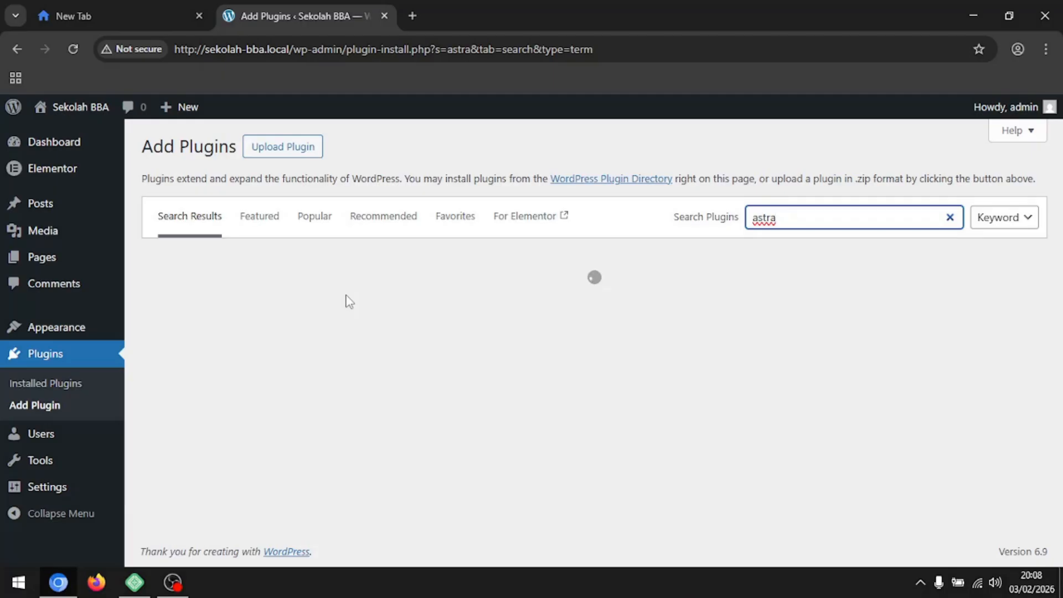
# Install and activate the Starter Templates plugin by Brainstorm Force.
pyautogui.scroll(-1, 338, 326)
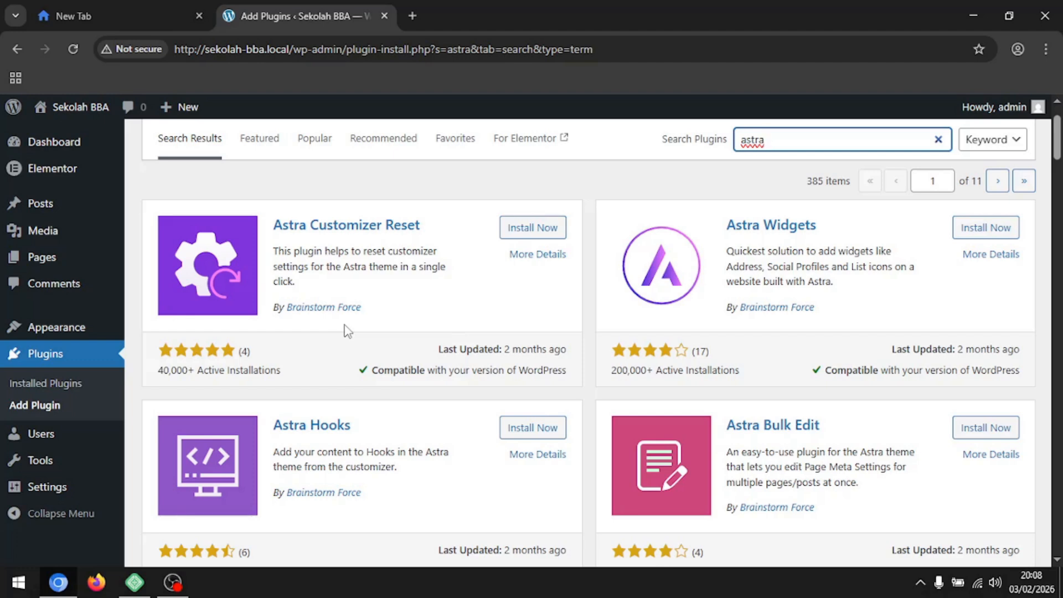
pyautogui.scroll(-3, 344, 330)
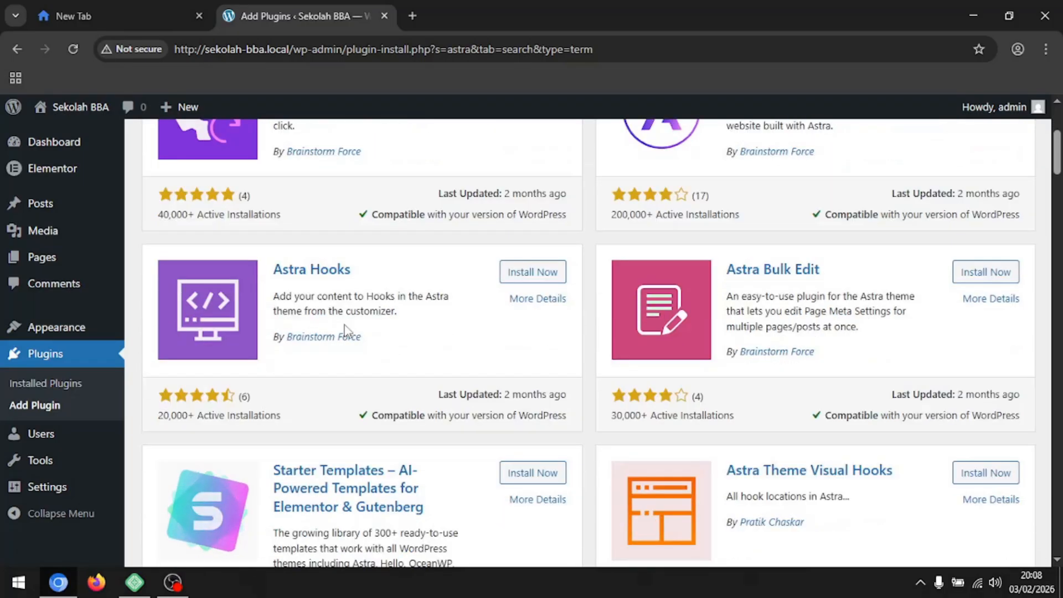
pyautogui.scroll(-3, 344, 331)
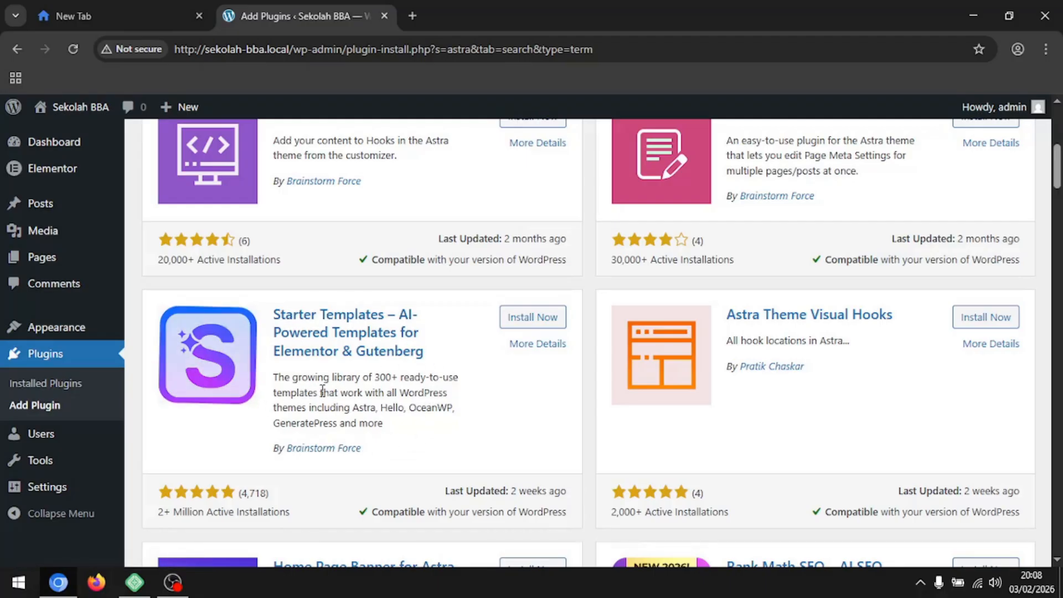
pyautogui.click(548, 324)
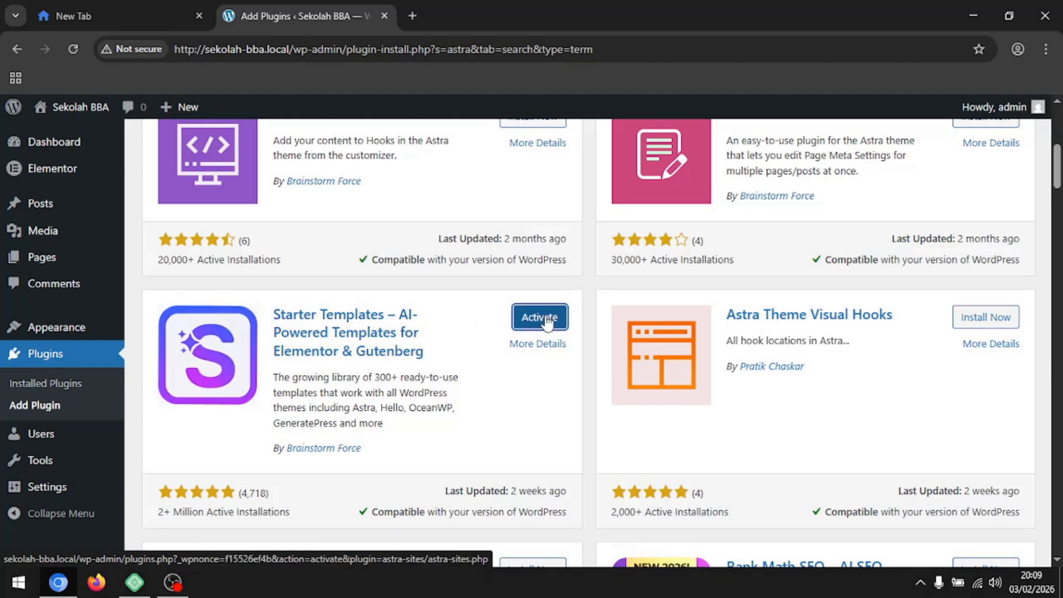
pyautogui.click(540, 317)
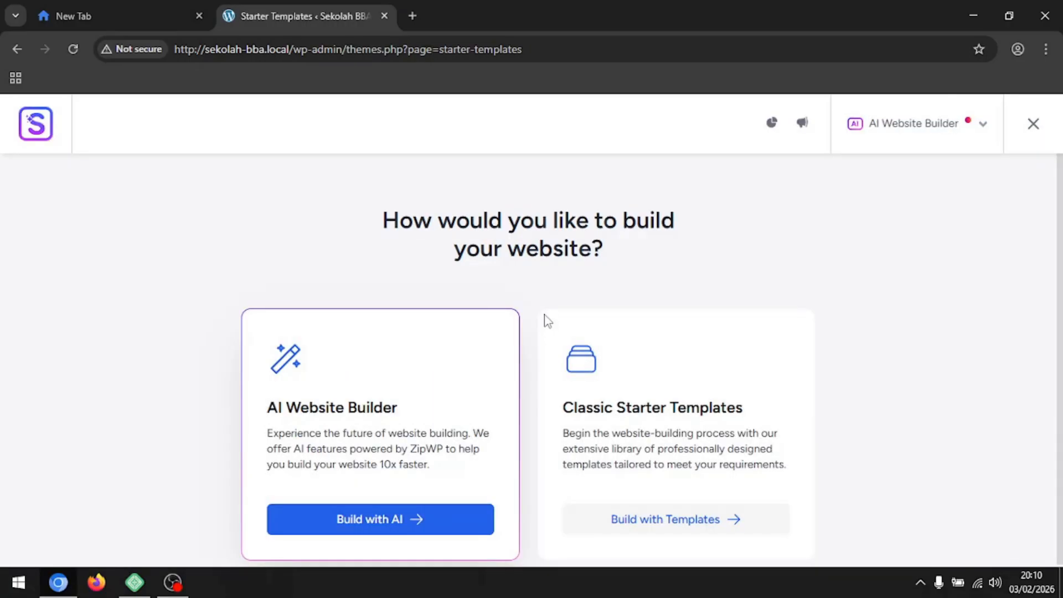
# Choose to build with Classic Starter Templates using Elementor as page builder, and decline the AI Builder offer.
pyautogui.scroll(-1, 548, 321)
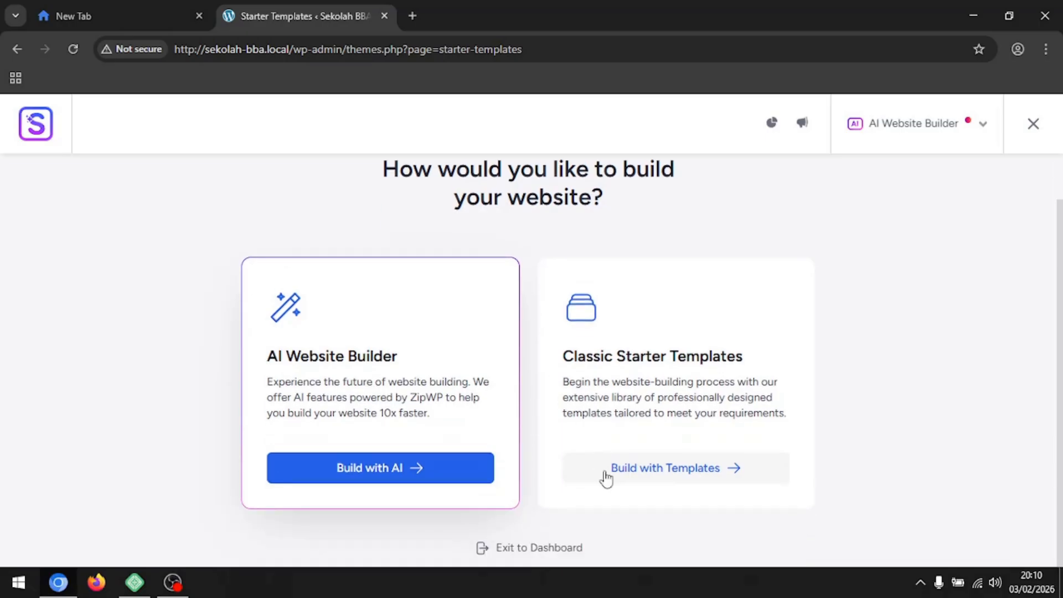
pyautogui.click(666, 477)
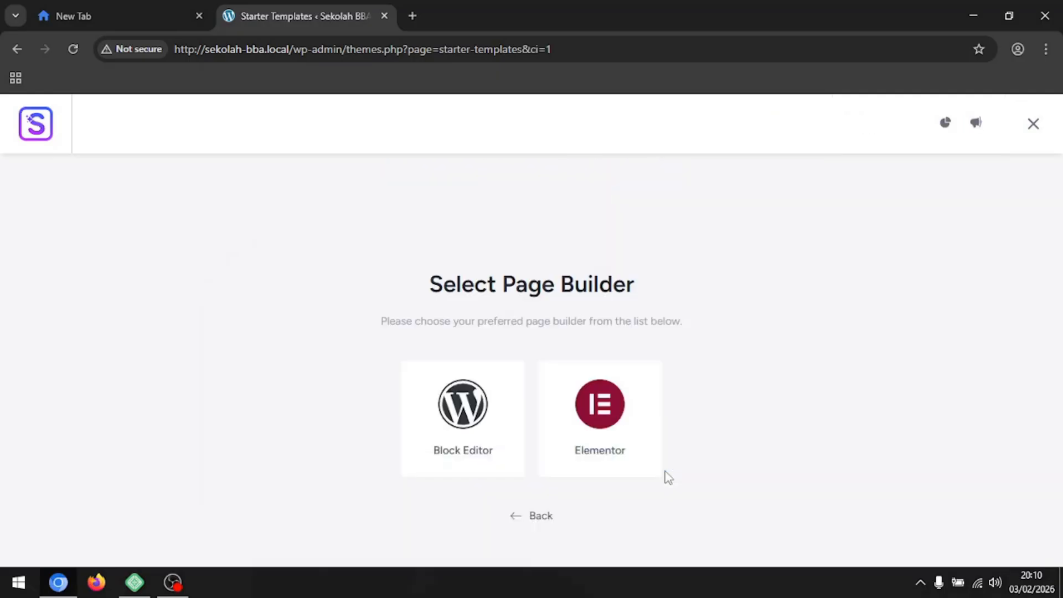
pyautogui.click(617, 442)
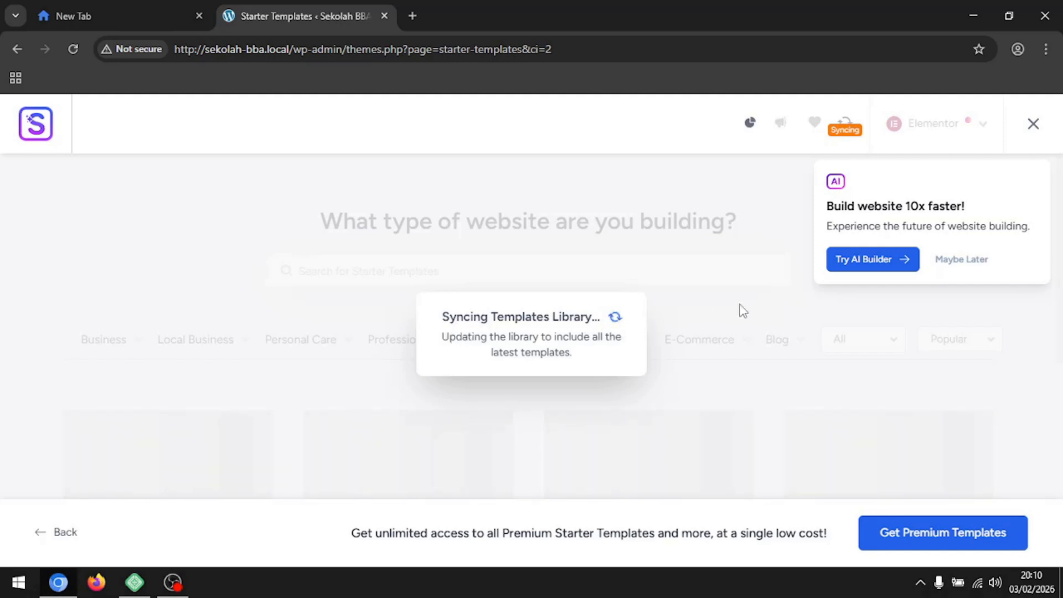
pyautogui.click(950, 261)
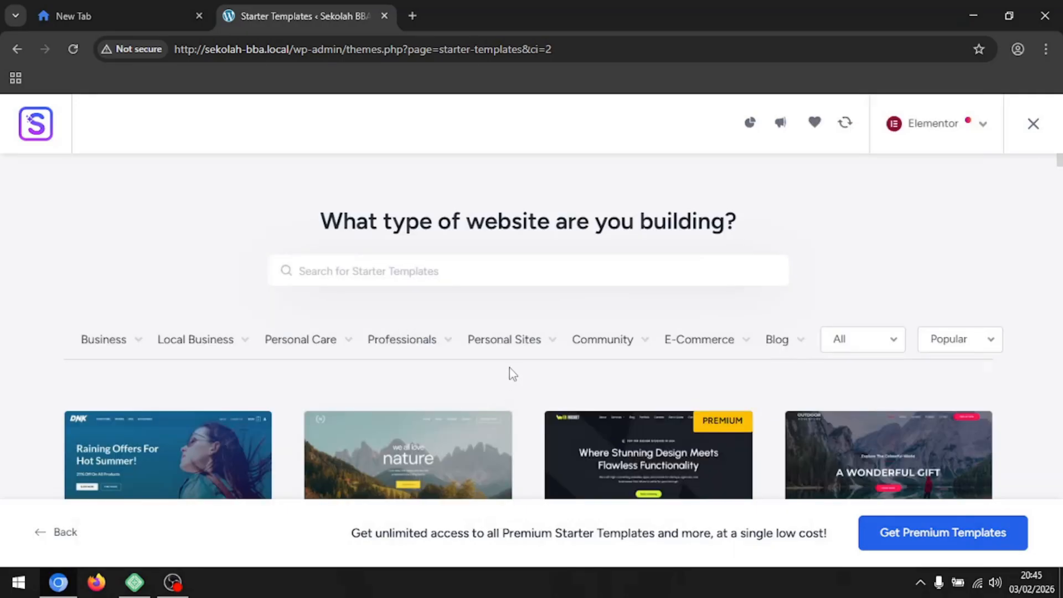
# Filter the starter templates to the Community category's University type and select the School template.
pyautogui.moveTo(504, 362)
pyautogui.moveTo(617, 344)
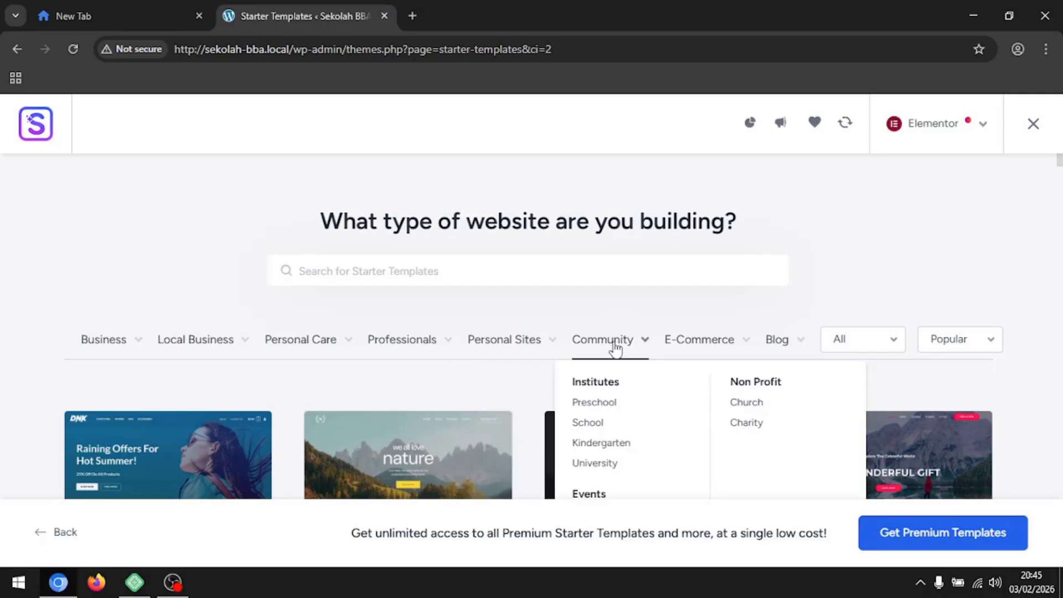
pyautogui.click(608, 462)
pyautogui.click(696, 327)
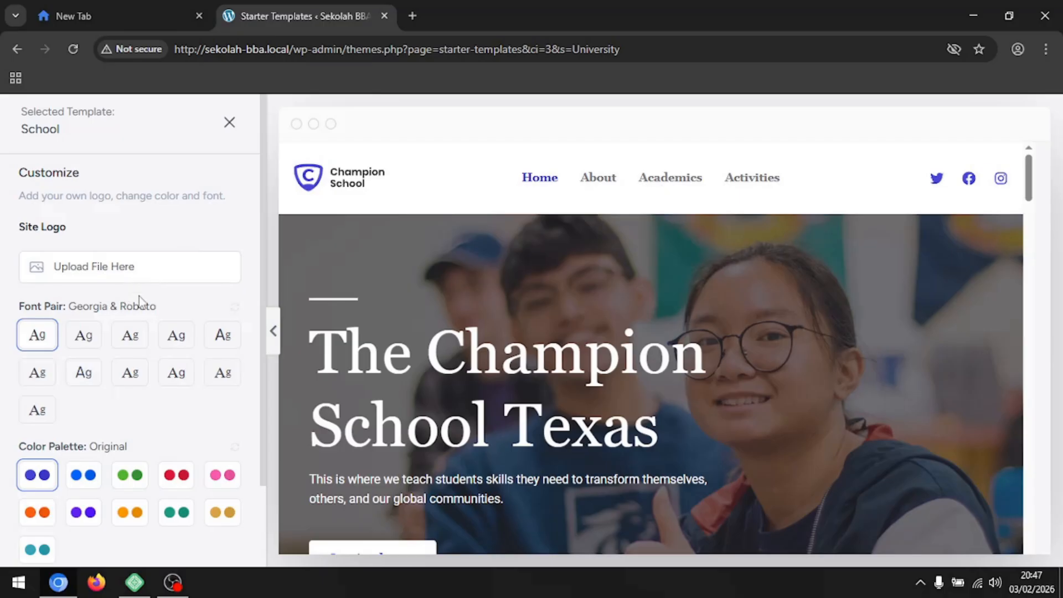
# Accept the School template's Georgia & Roboto font pair and Original color palette without uploading a logo.
pyautogui.scroll(-2, 108, 348)
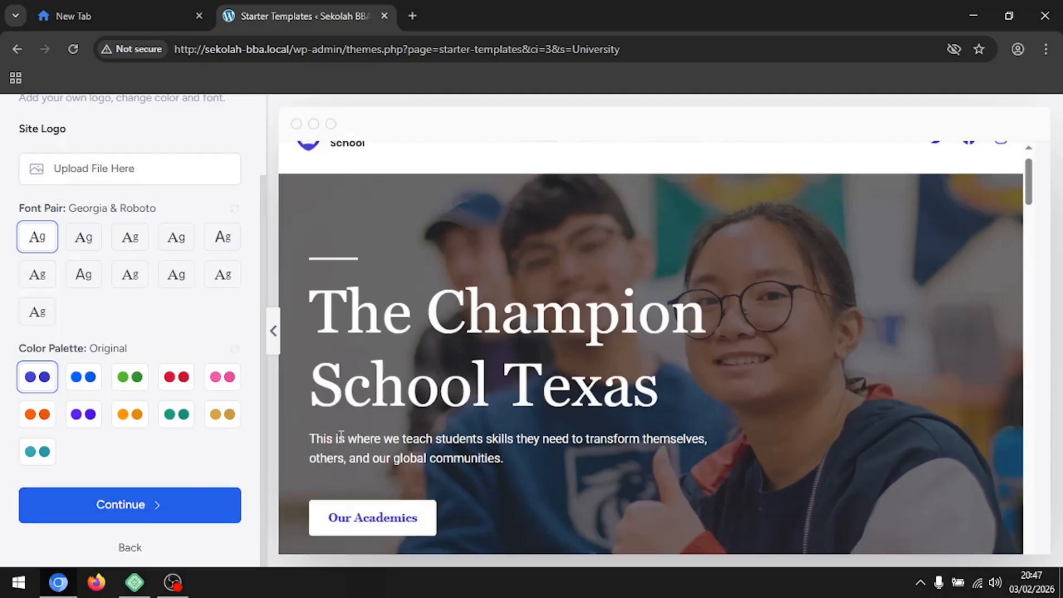
pyautogui.scroll(2, 180, 470)
pyautogui.scroll(-2, 183, 441)
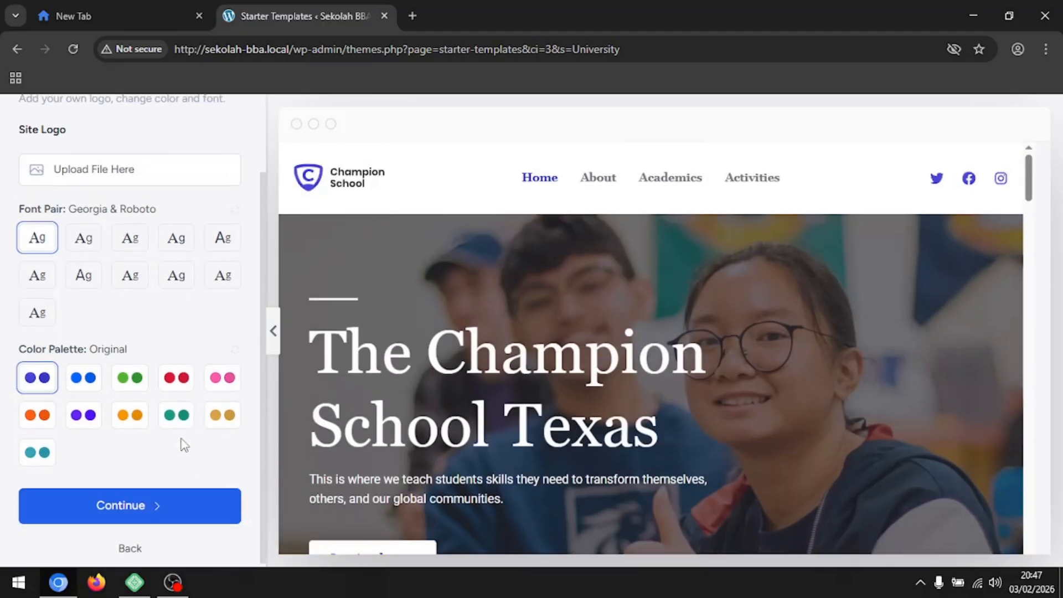
pyautogui.click(186, 509)
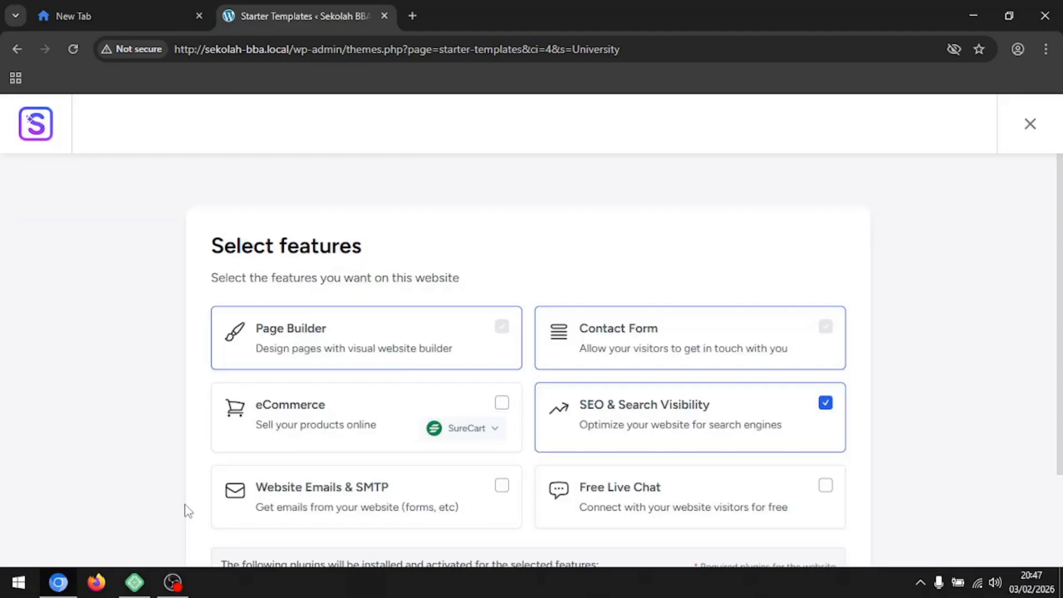
# Deselect the SEO & Search Visibility feature and skip the feature selection step.
pyautogui.scroll(-3, 181, 446)
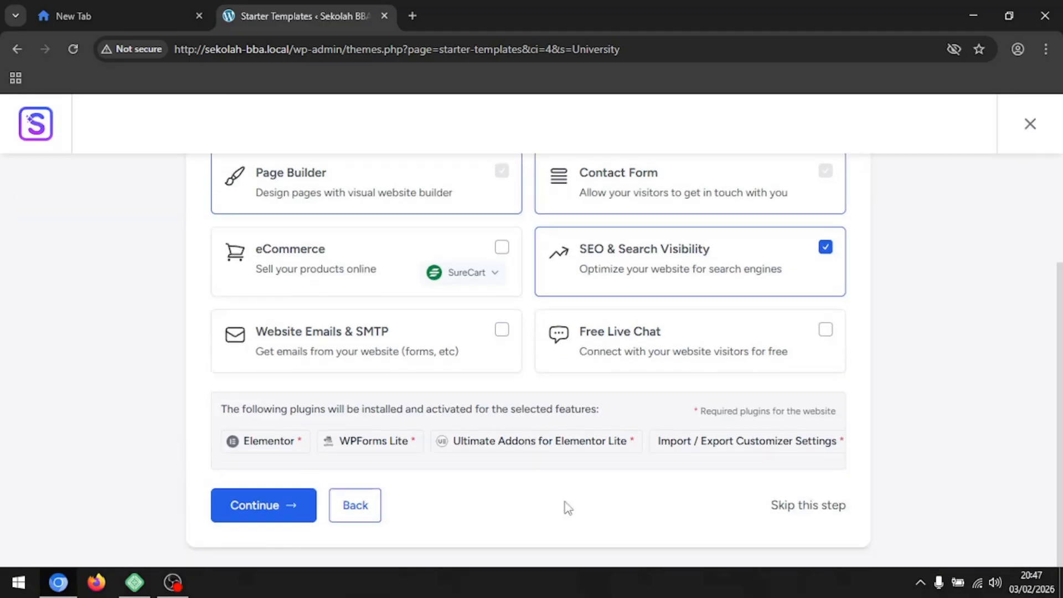
pyautogui.scroll(3, 676, 408)
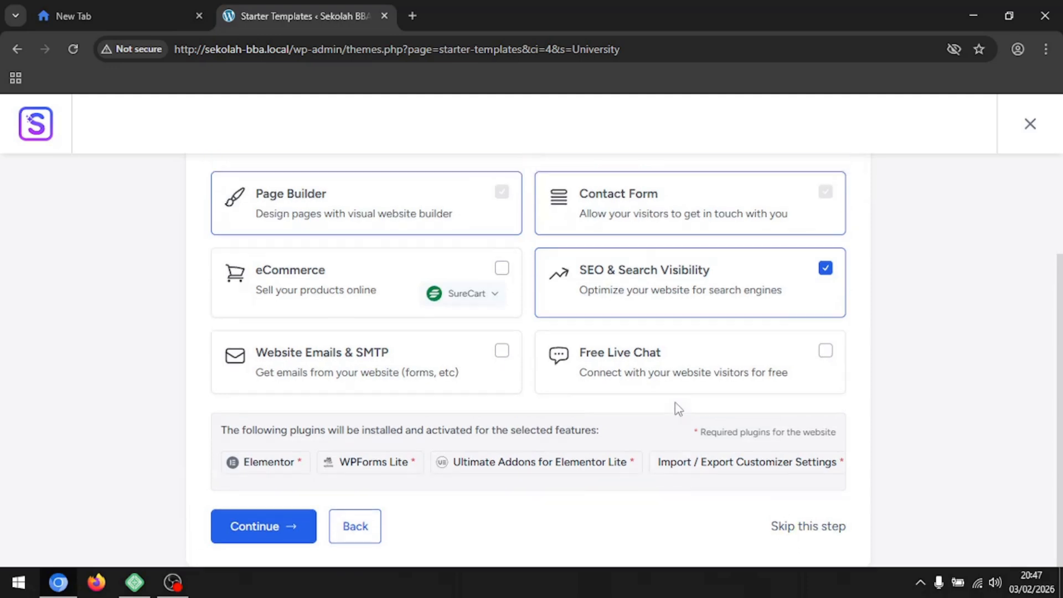
pyautogui.scroll(-4, 676, 409)
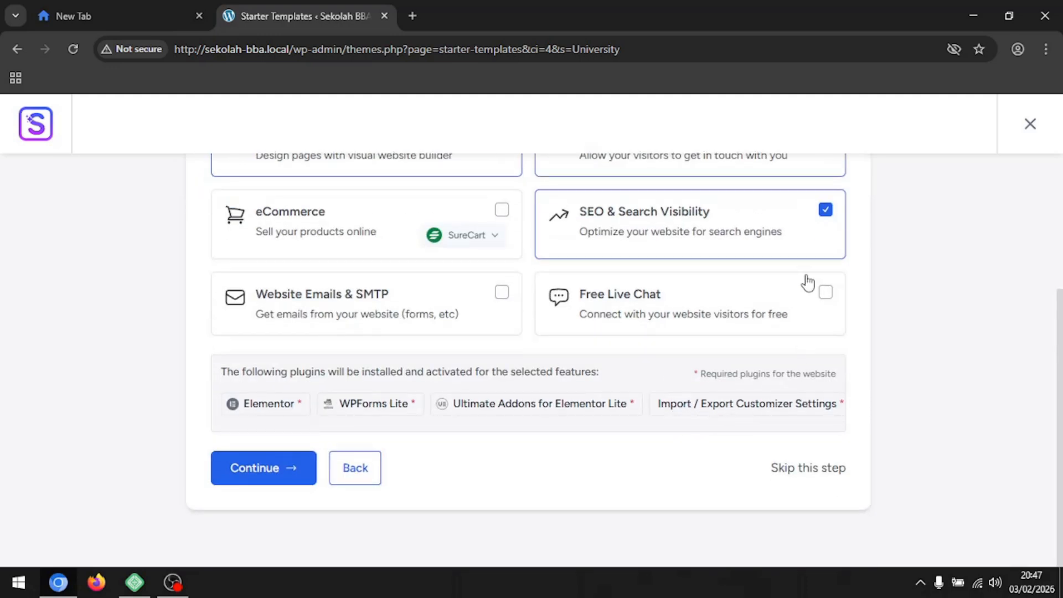
pyautogui.click(826, 211)
pyautogui.click(809, 470)
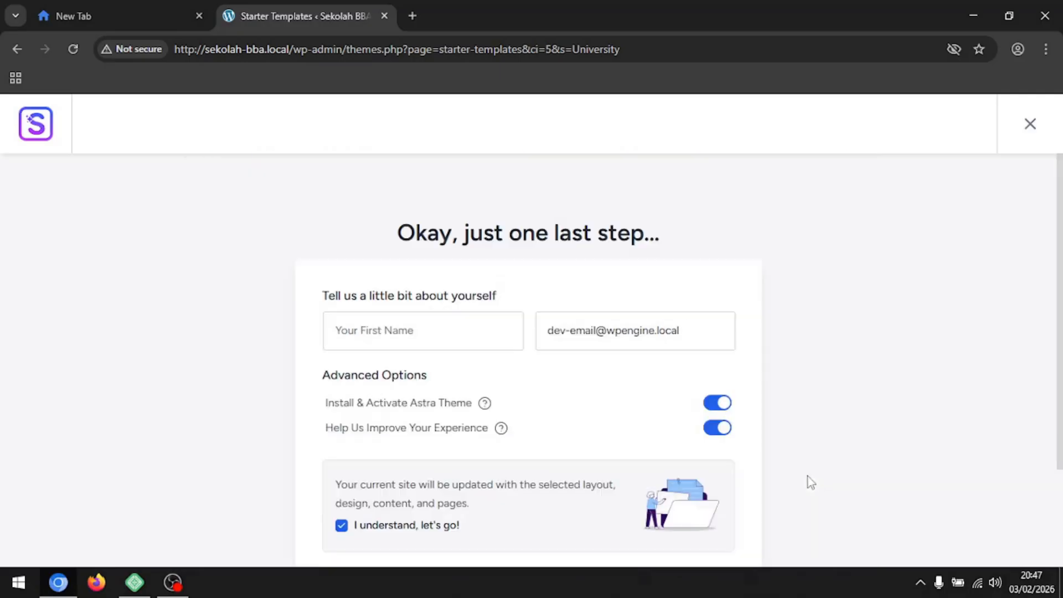
# Leave the site update acknowledgement checked and start building the website, skipping the personal details.
pyautogui.scroll(-3, 806, 476)
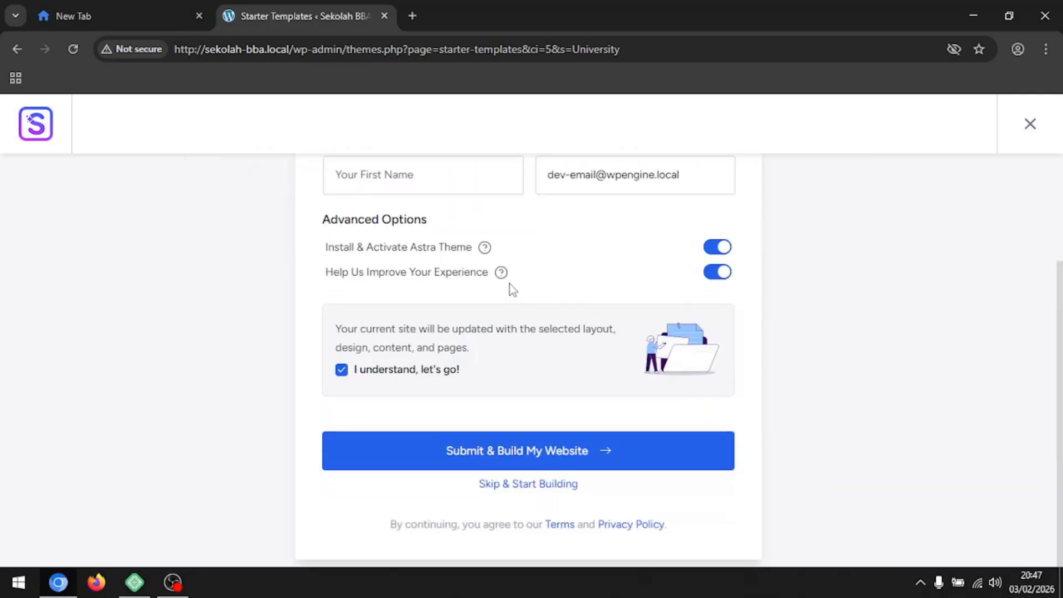
pyautogui.click(375, 370)
pyautogui.scroll(3, 429, 370)
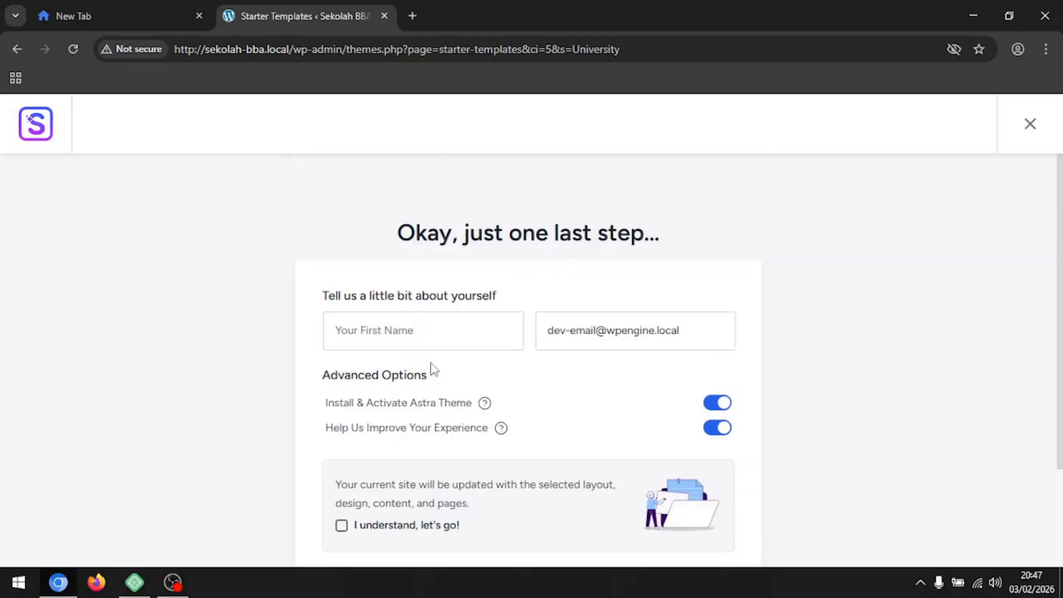
pyautogui.scroll(-3, 431, 368)
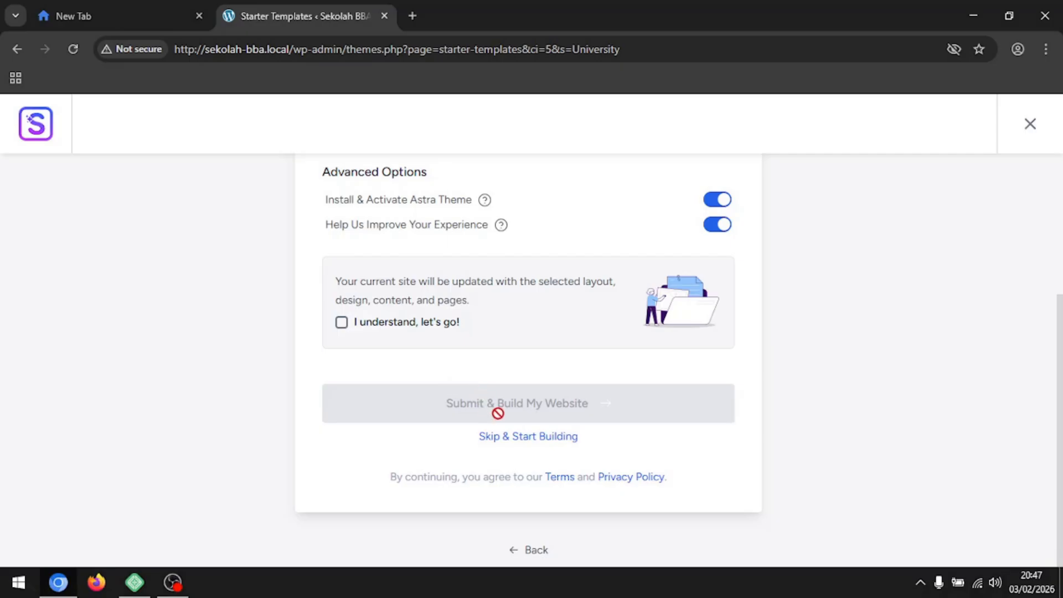
pyautogui.click(430, 326)
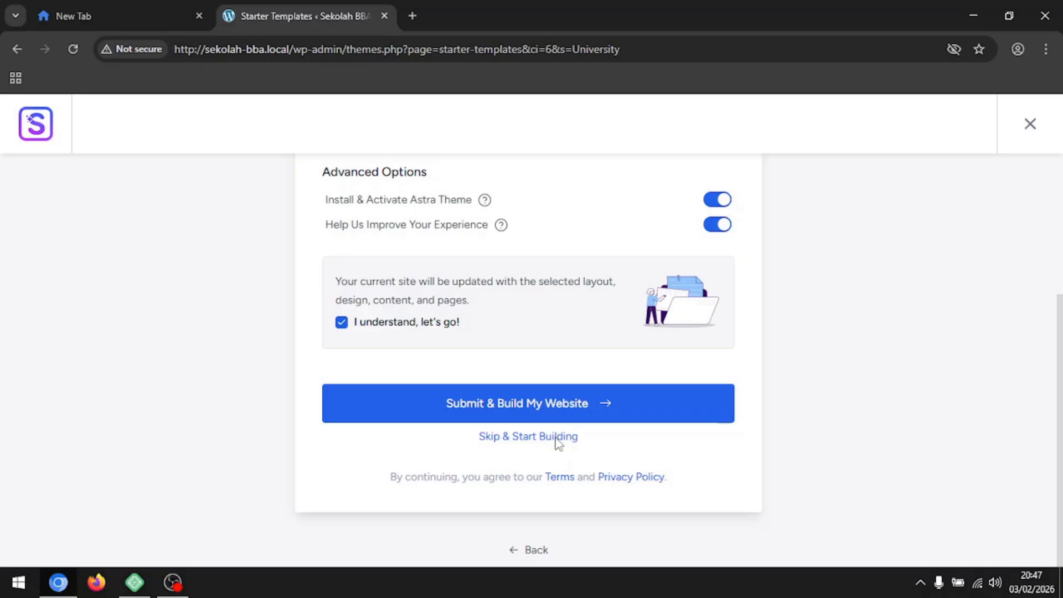
pyautogui.click(555, 440)
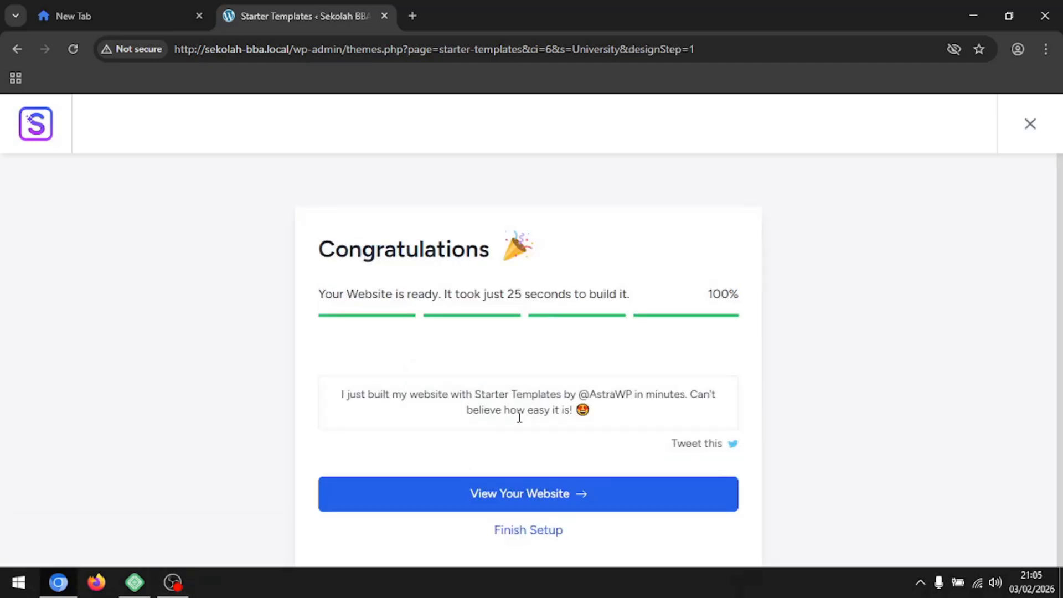
# View the newly built website and look through the home page from the hero banner down to the footer.
pyautogui.click(489, 503)
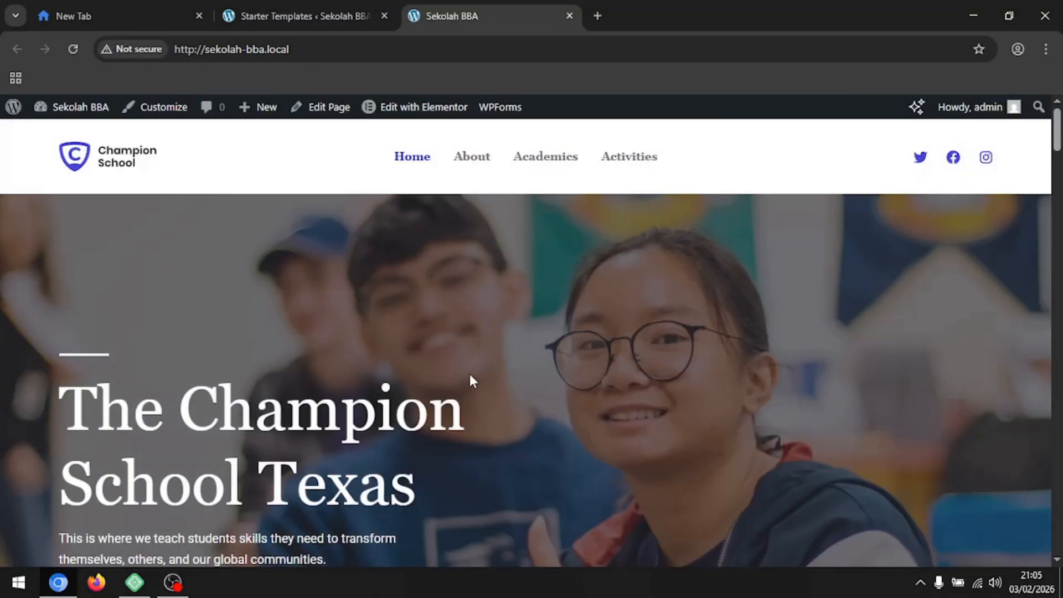
pyautogui.scroll(-7, 470, 376)
pyautogui.scroll(-10, 470, 381)
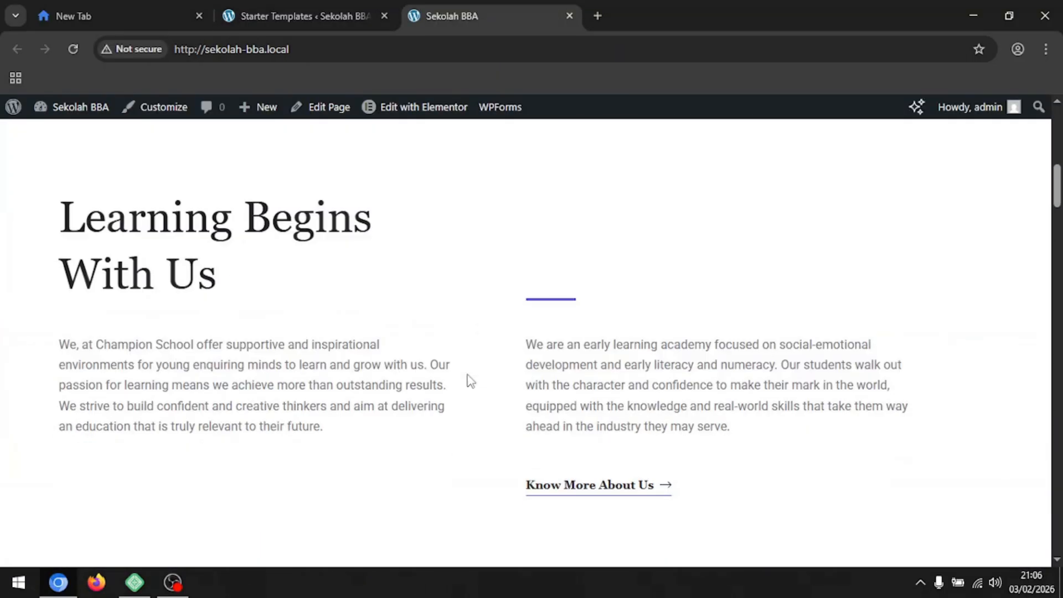
pyautogui.scroll(-10, 470, 381)
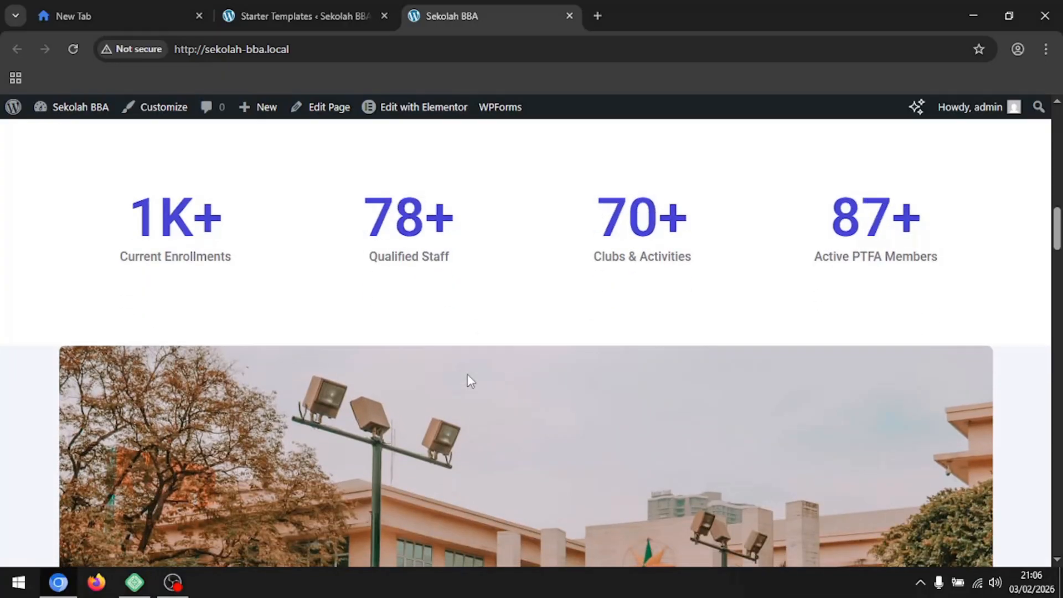
pyautogui.scroll(-15, 471, 381)
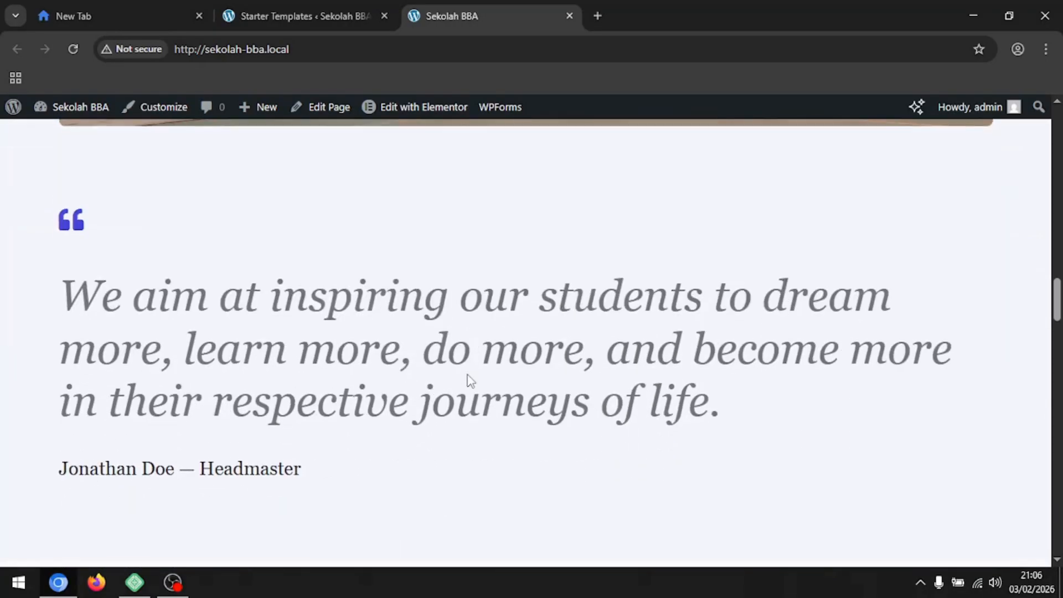
pyautogui.scroll(-18, 468, 379)
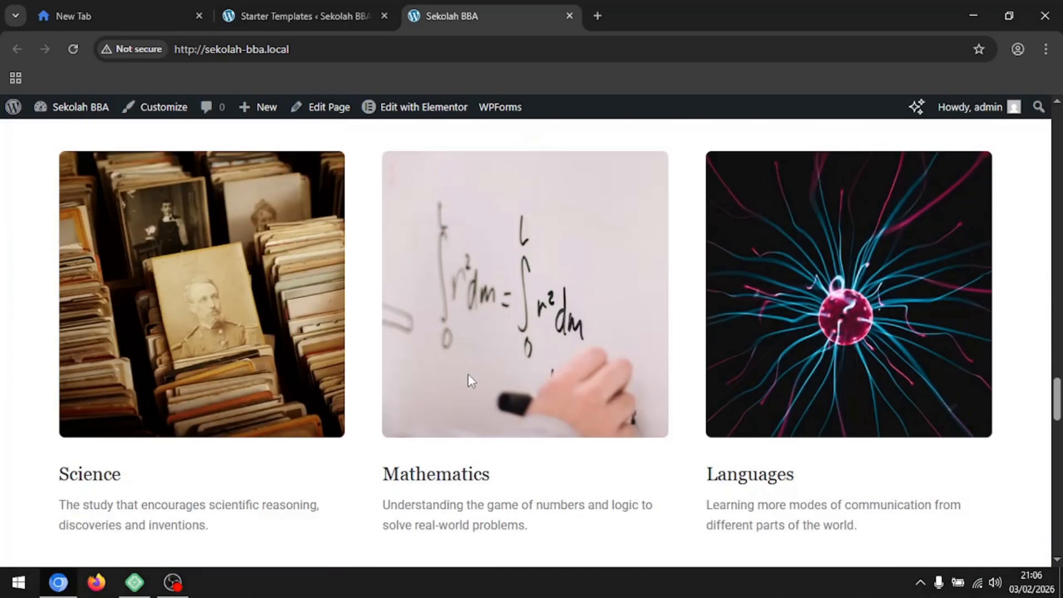
pyautogui.scroll(-4, 469, 380)
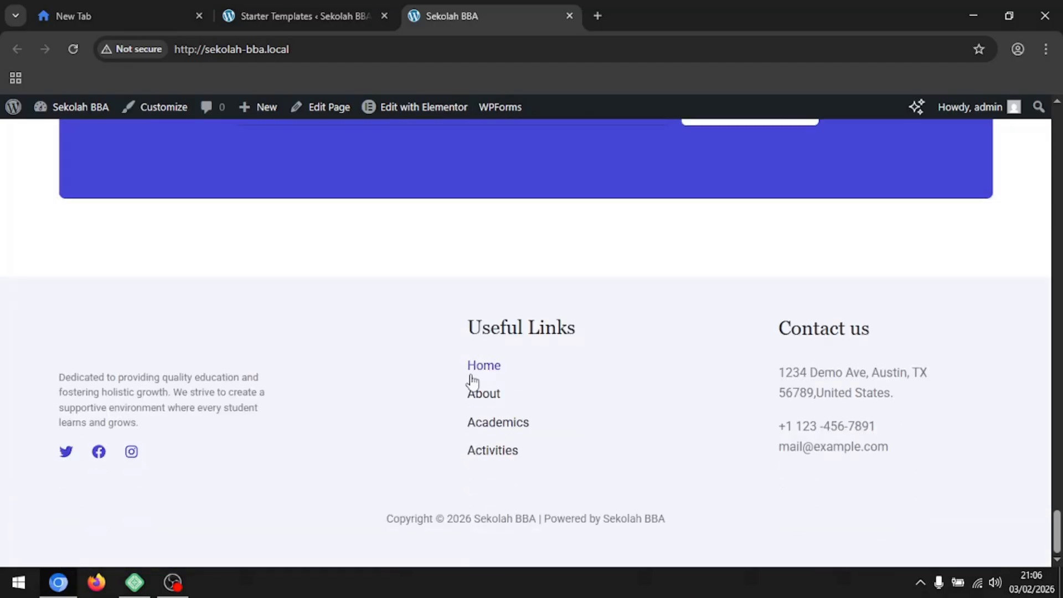
pyautogui.scroll(5, 453, 496)
pyautogui.scroll(20, 453, 496)
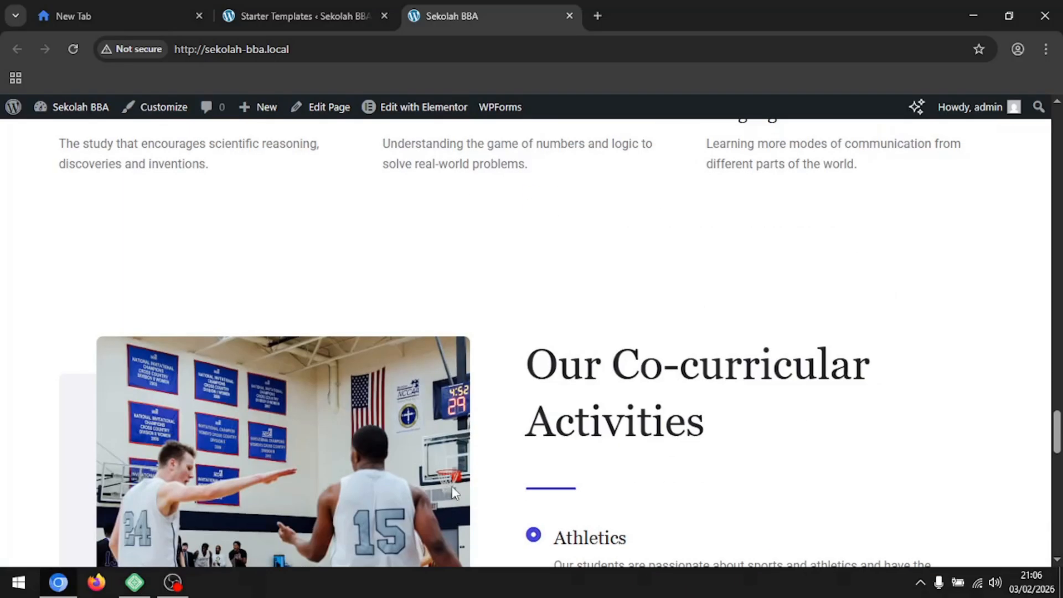
pyautogui.scroll(15, 451, 473)
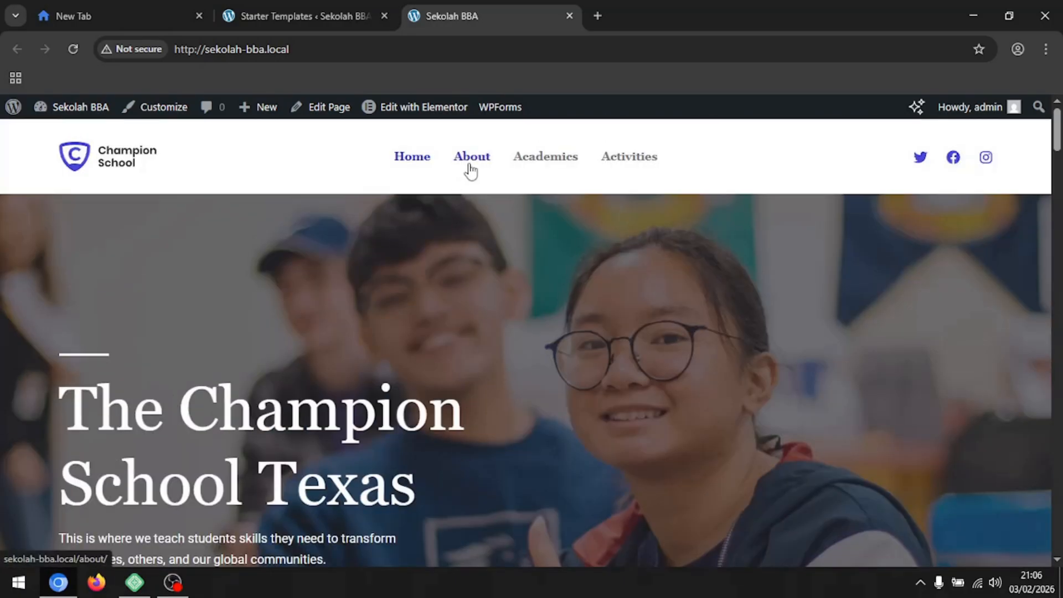
# Open the site's About and Academics pages in turn and look through their content.
pyautogui.click(471, 158)
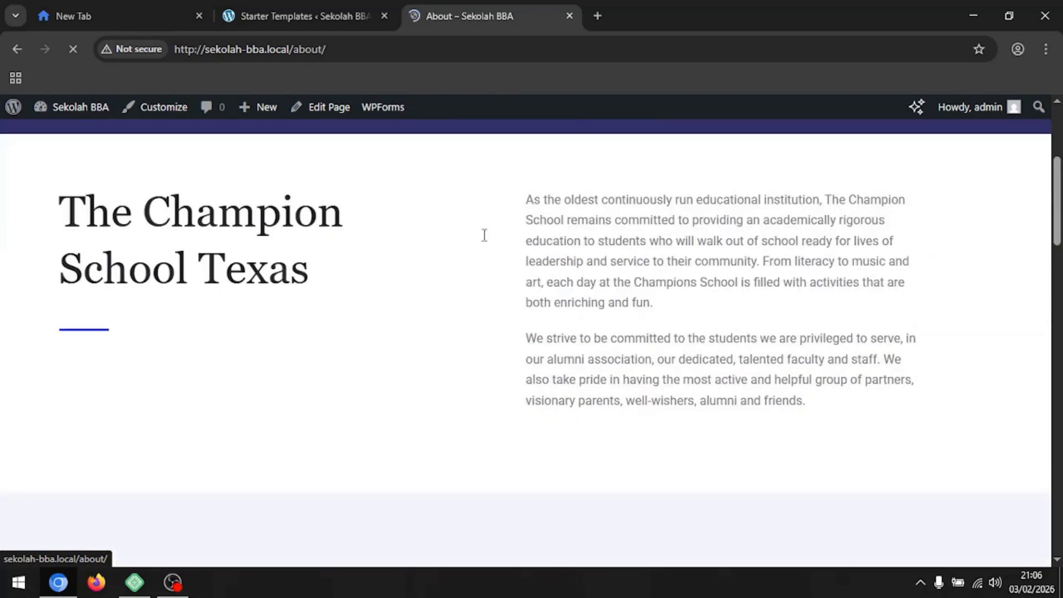
pyautogui.scroll(-10, 484, 235)
pyautogui.scroll(-10, 486, 248)
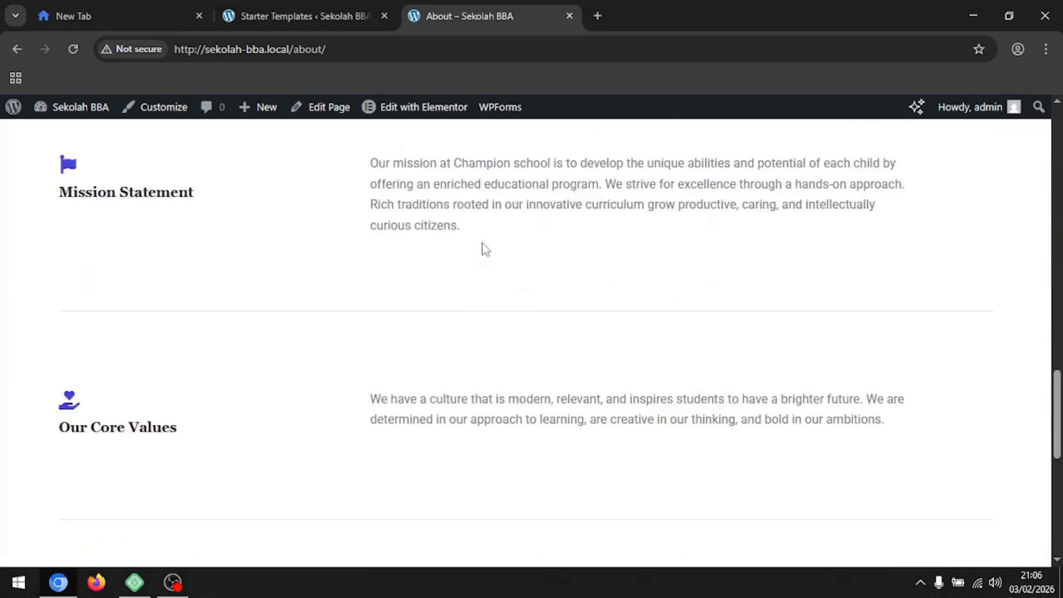
pyautogui.scroll(20, 482, 248)
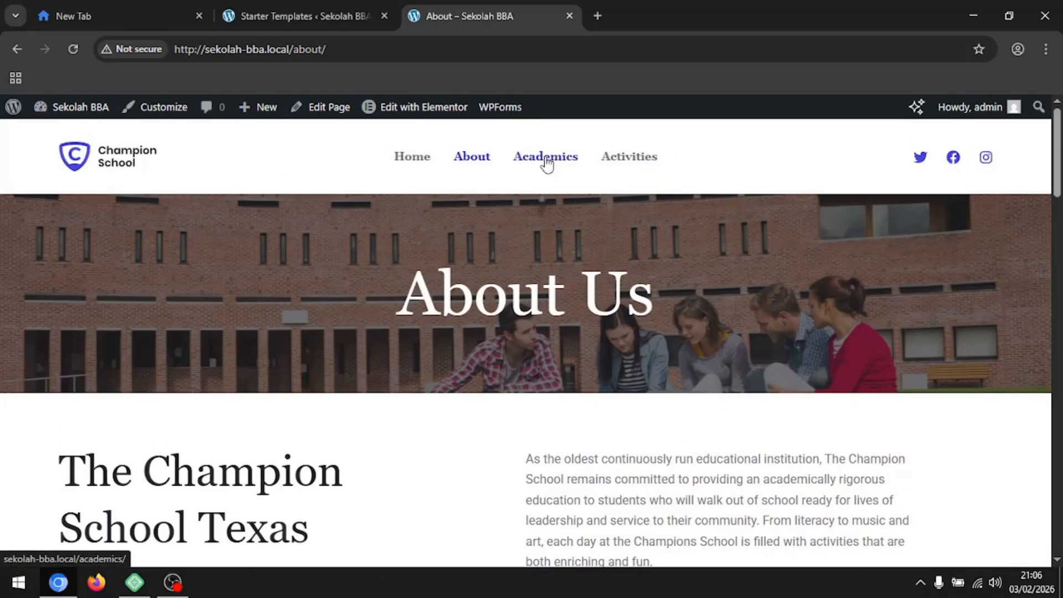
pyautogui.click(548, 165)
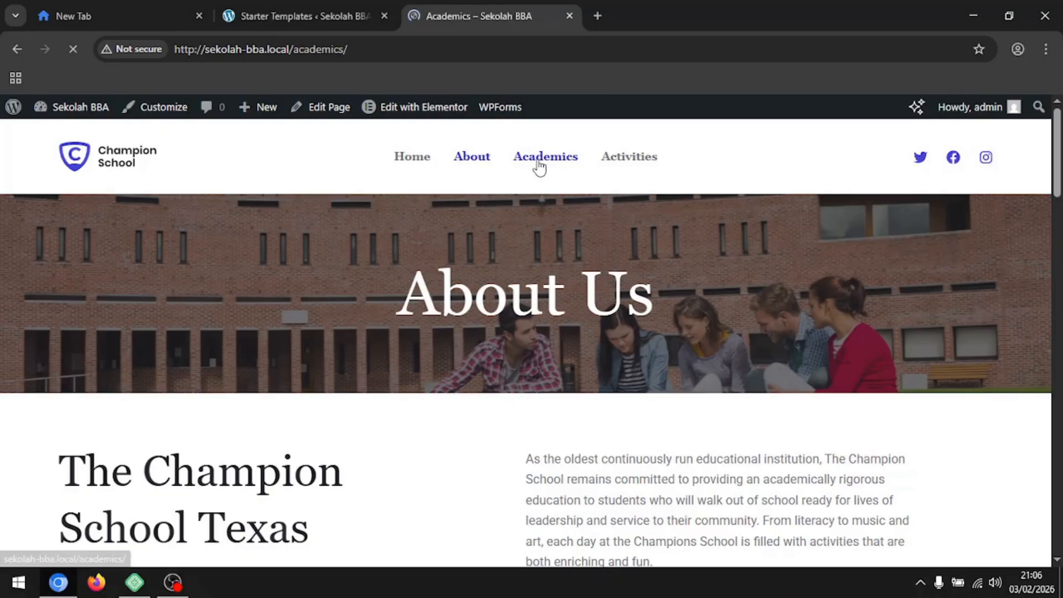
pyautogui.scroll(-15, 539, 190)
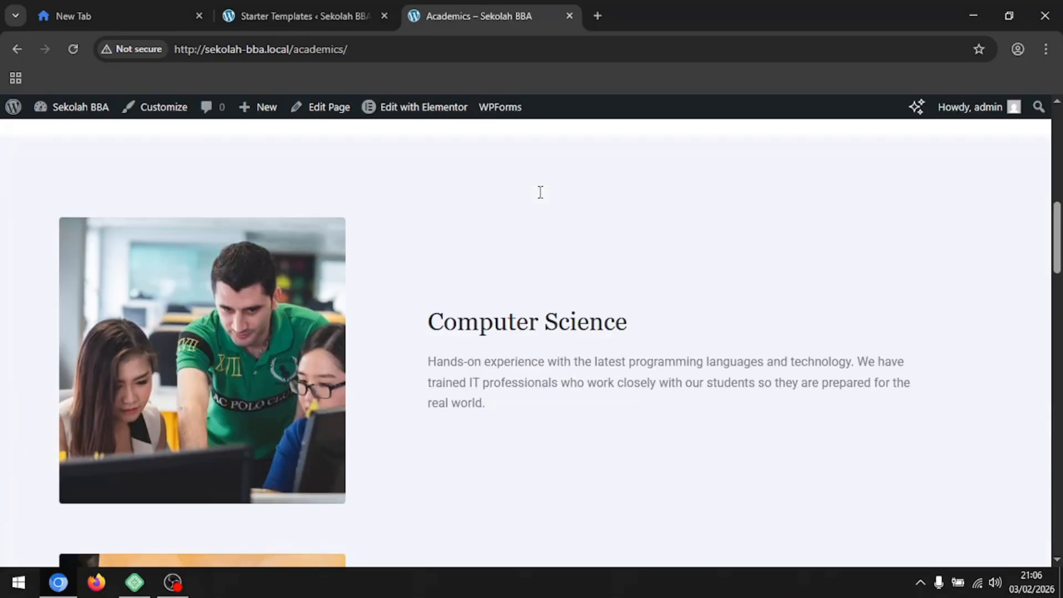
pyautogui.scroll(8, 537, 254)
pyautogui.scroll(7, 529, 255)
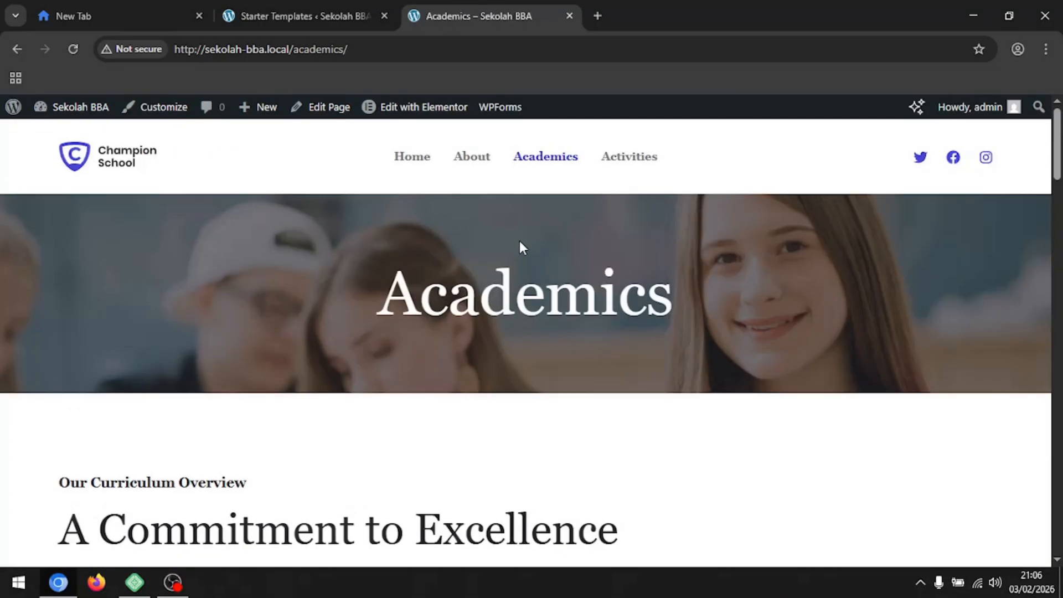
# Return to the site's Home page and examine its header, hero, statistics, campus video, activities and footer sections.
pyautogui.click(434, 167)
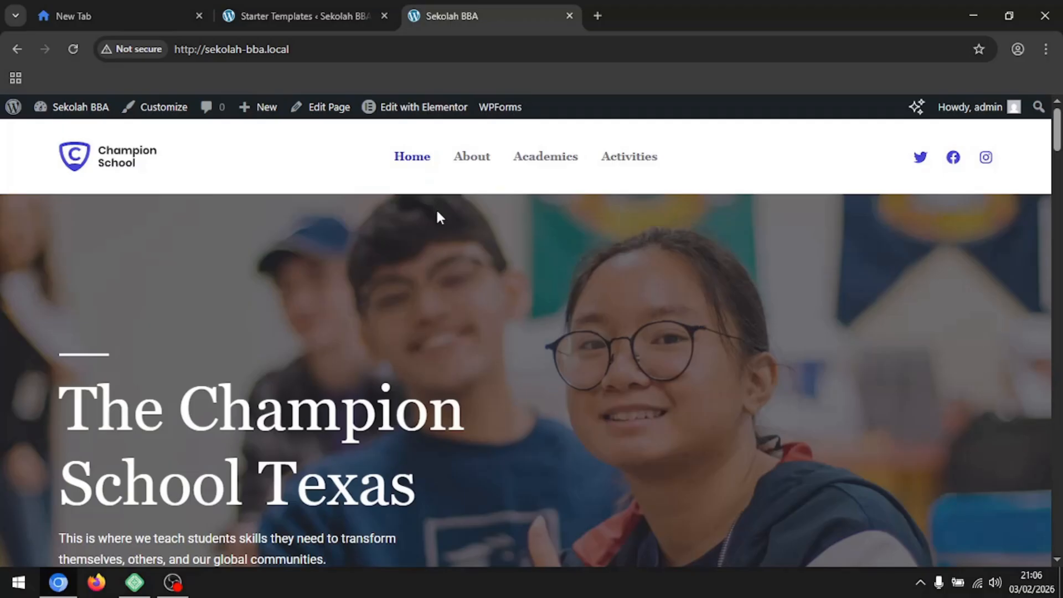
pyautogui.scroll(-5, 436, 216)
pyautogui.scroll(6, 436, 216)
pyautogui.scroll(-4, 437, 236)
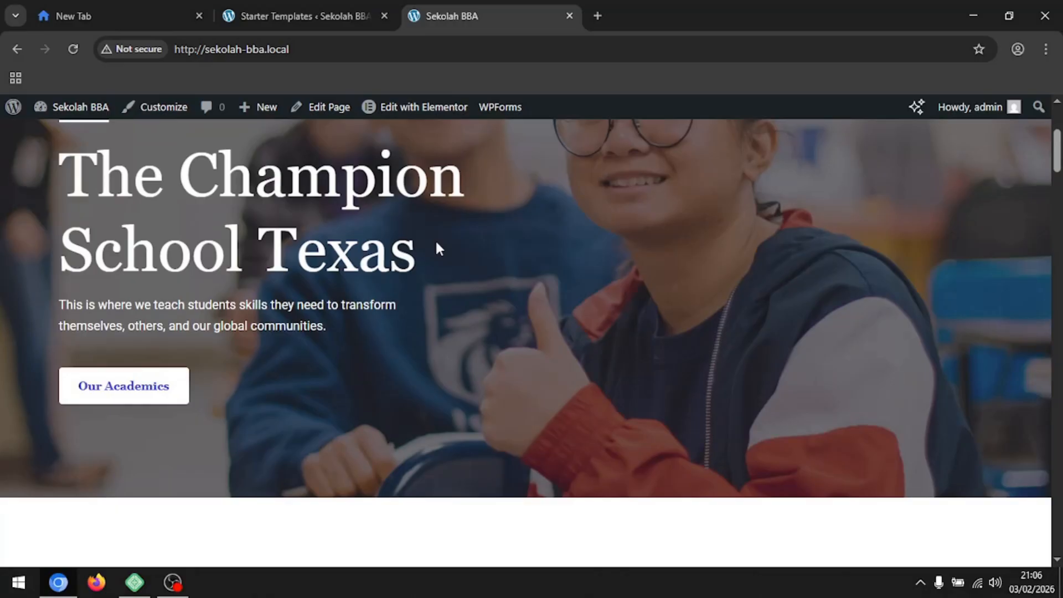
pyautogui.scroll(-5, 436, 244)
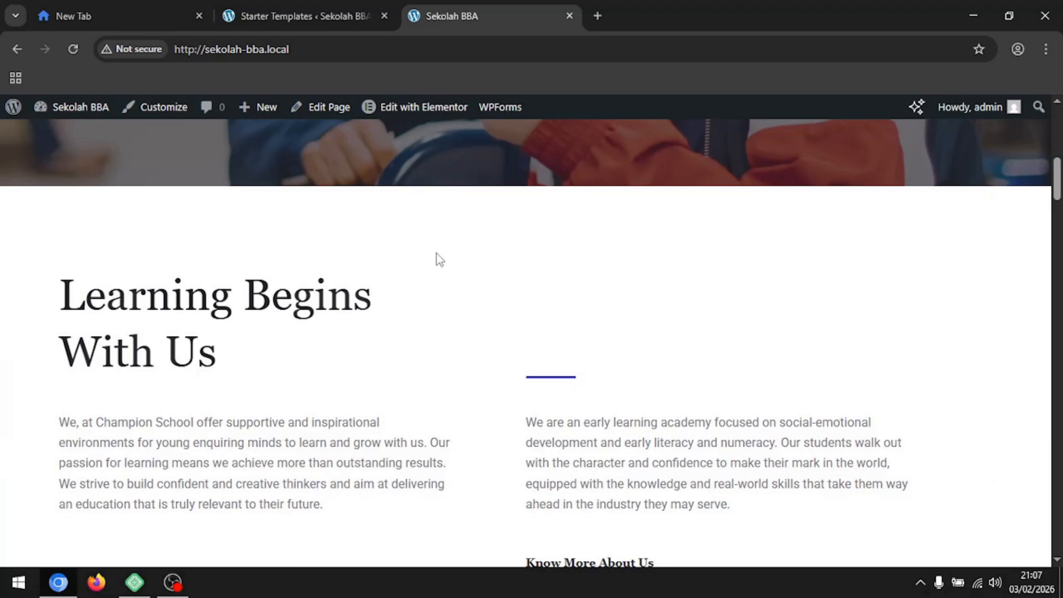
pyautogui.scroll(-13, 437, 254)
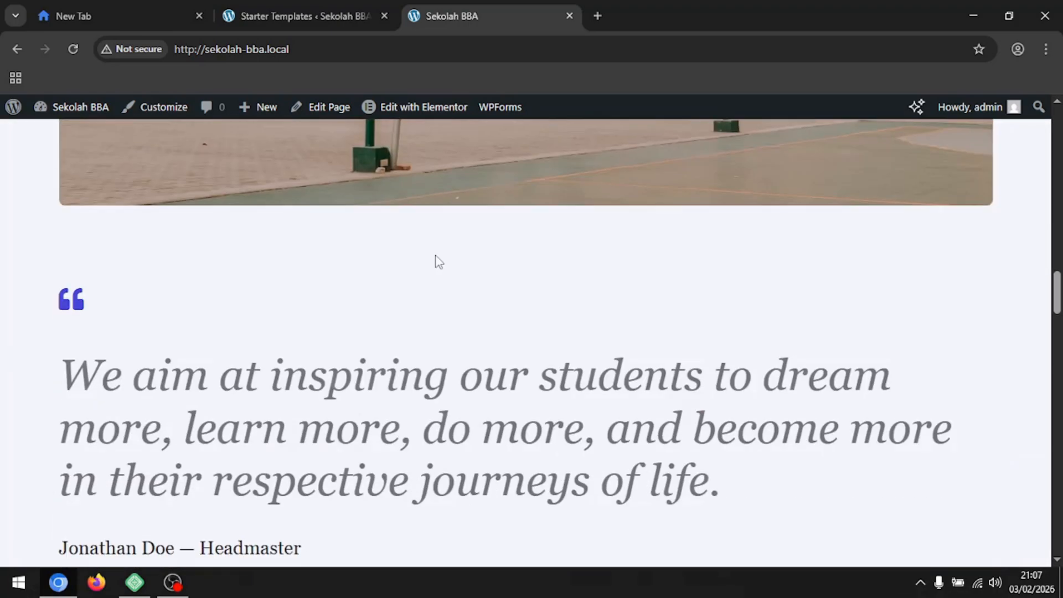
pyautogui.scroll(20, 436, 253)
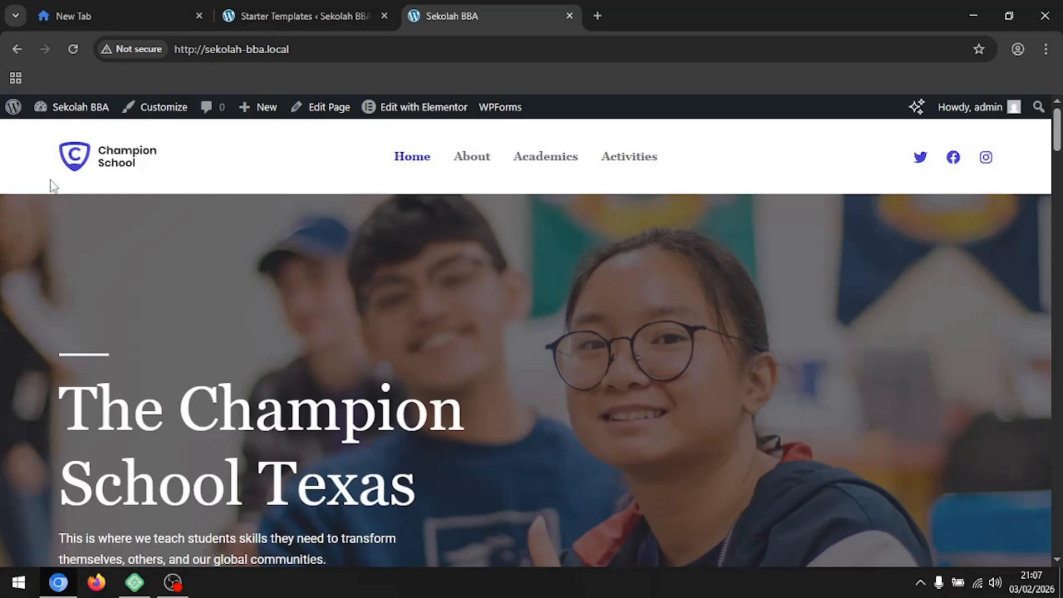
pyautogui.scroll(-20, 986, 222)
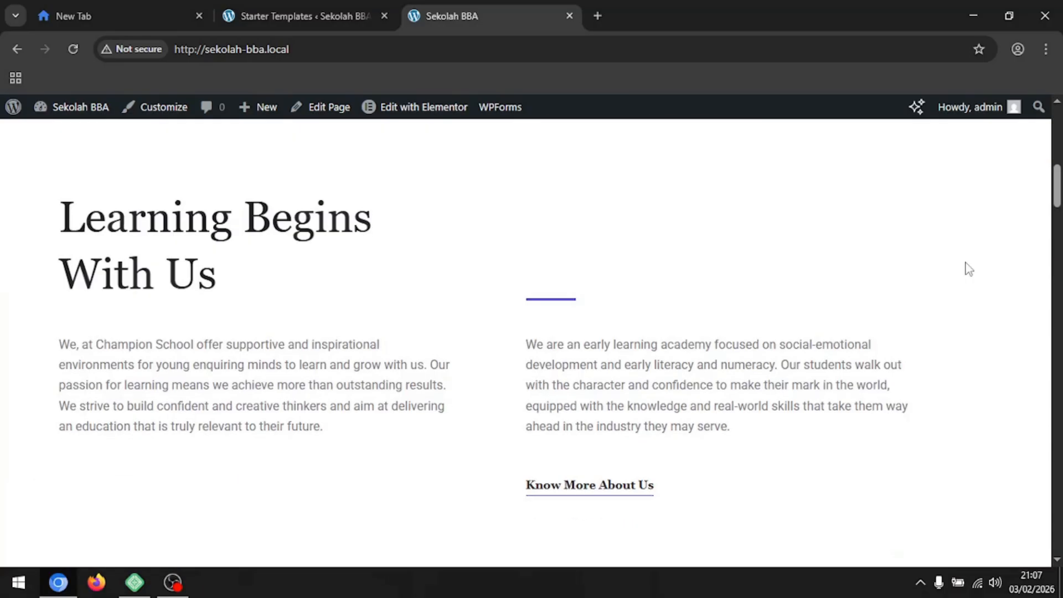
pyautogui.scroll(-20, 897, 327)
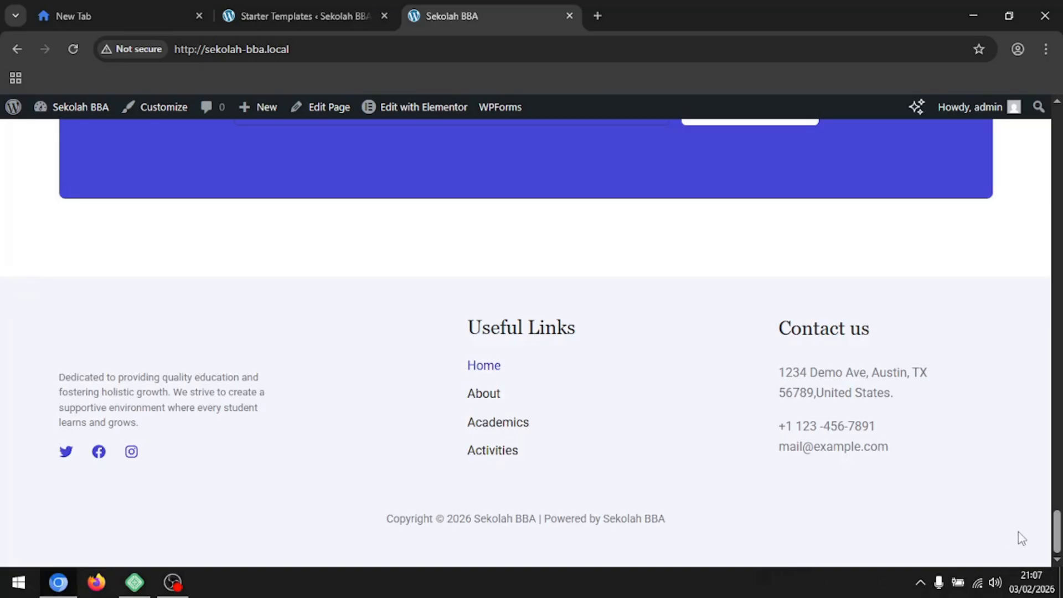
pyautogui.scroll(15, 397, 349)
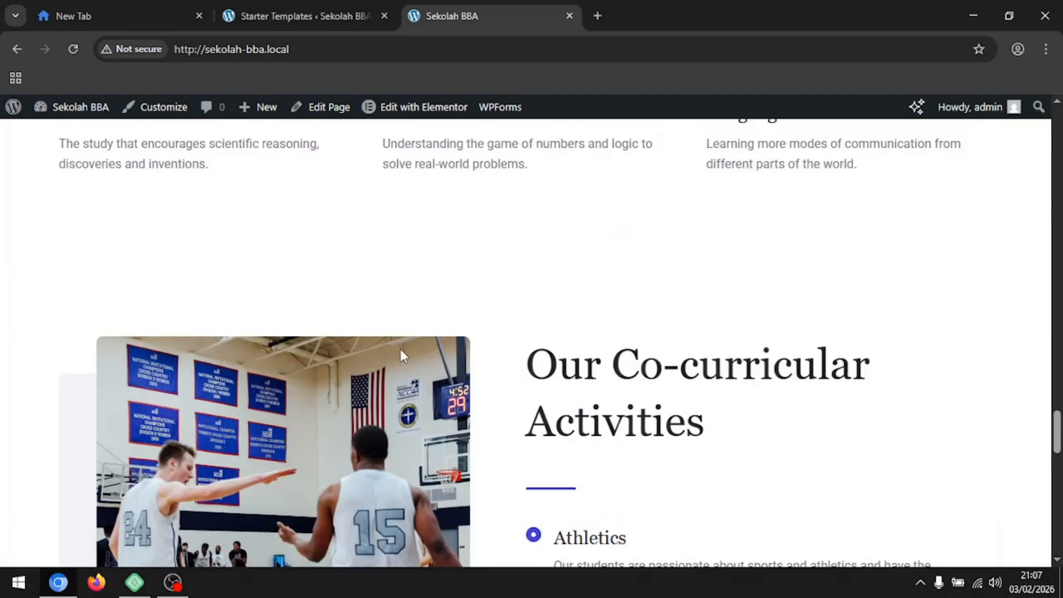
pyautogui.scroll(15, 404, 356)
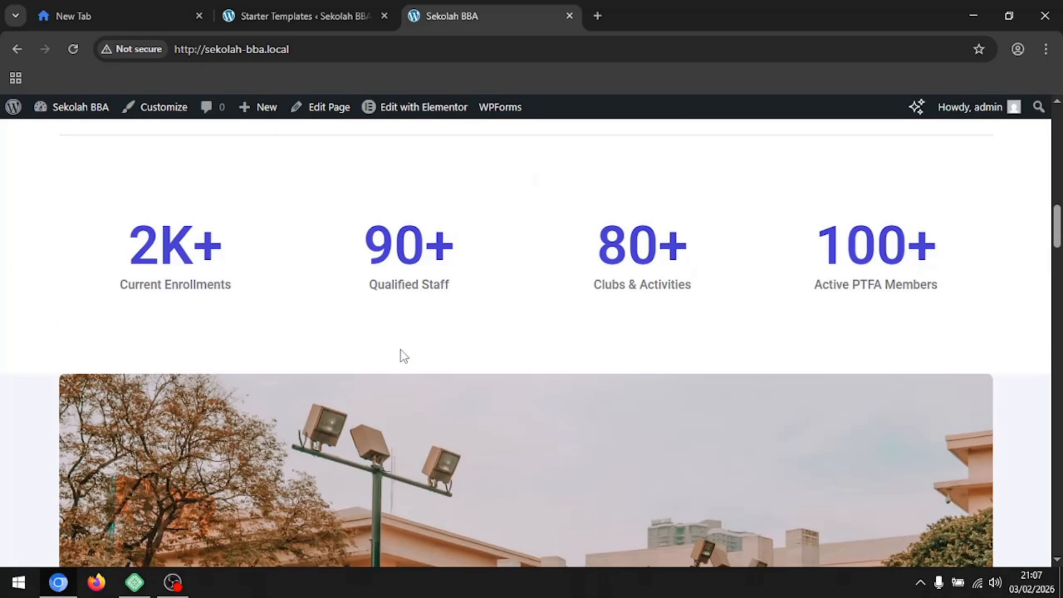
pyautogui.scroll(7, 410, 354)
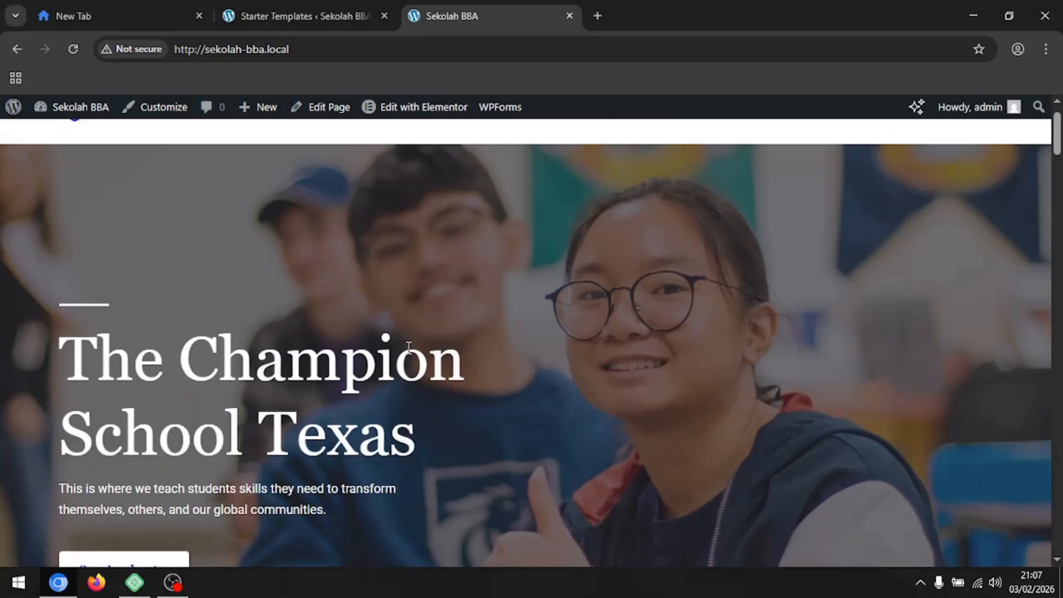
pyautogui.scroll(1, 409, 347)
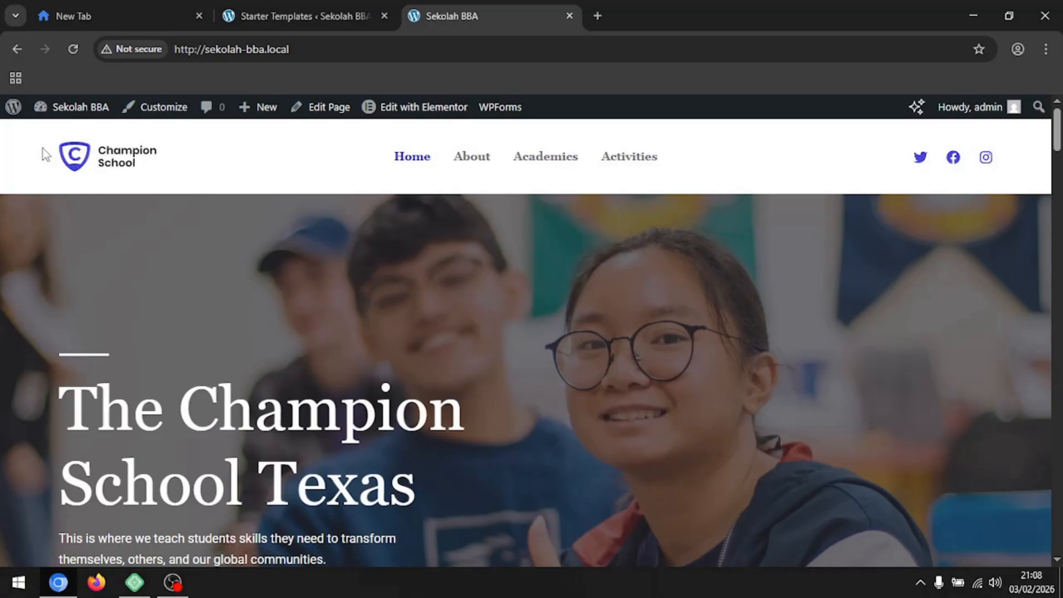
pyautogui.scroll(-3, 70, 155)
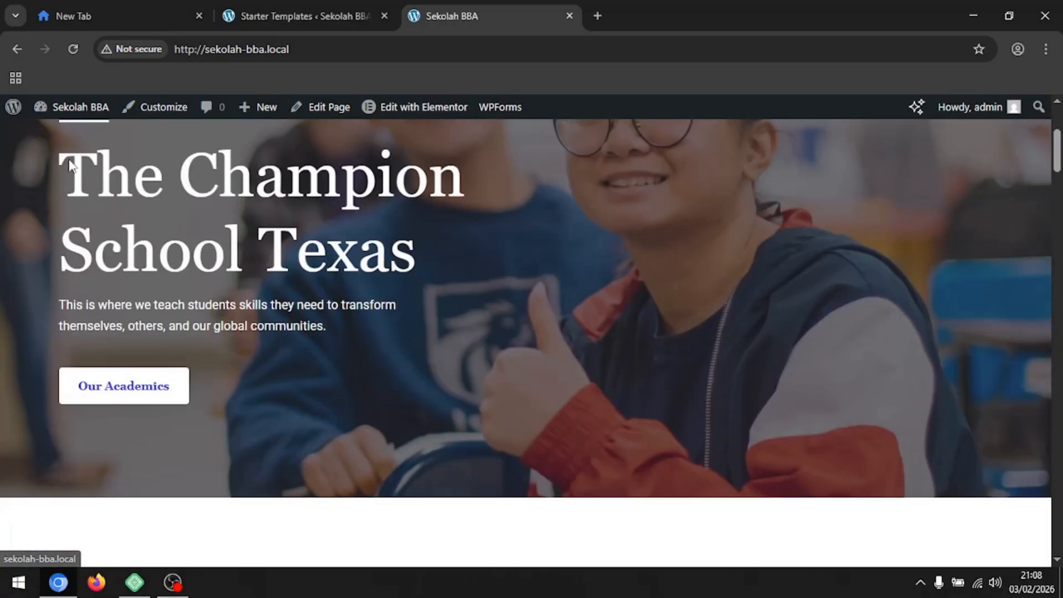
pyautogui.scroll(3, 69, 155)
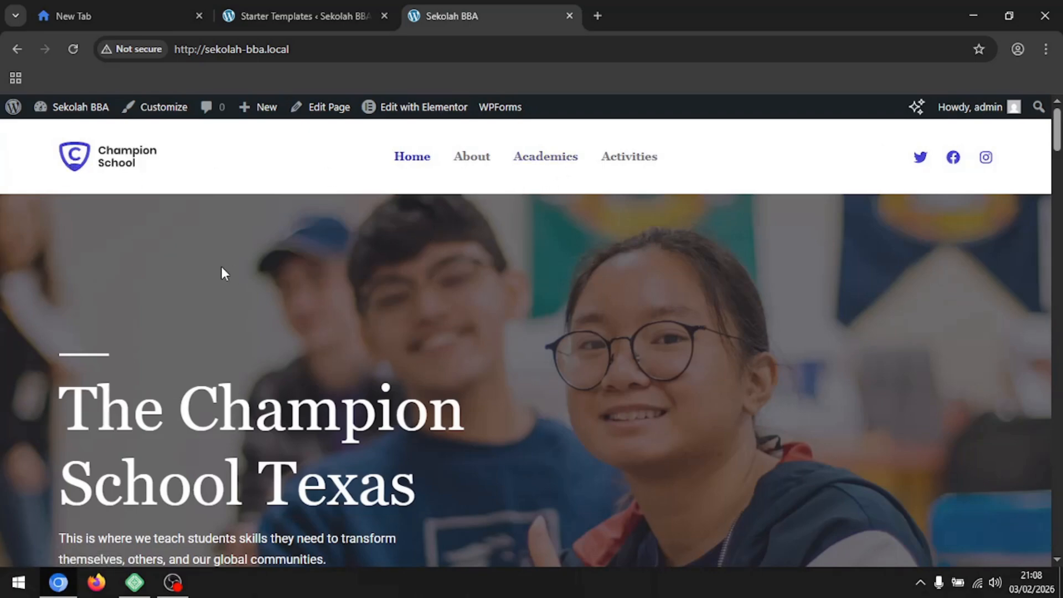
pyautogui.scroll(-10, 209, 269)
pyautogui.scroll(-4, 214, 275)
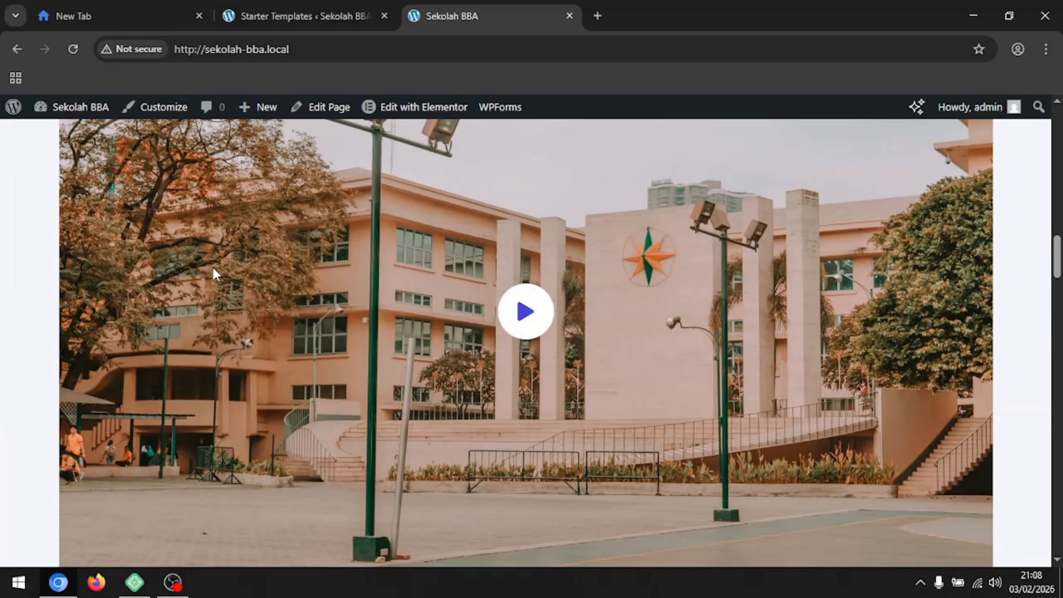
pyautogui.scroll(15, 214, 271)
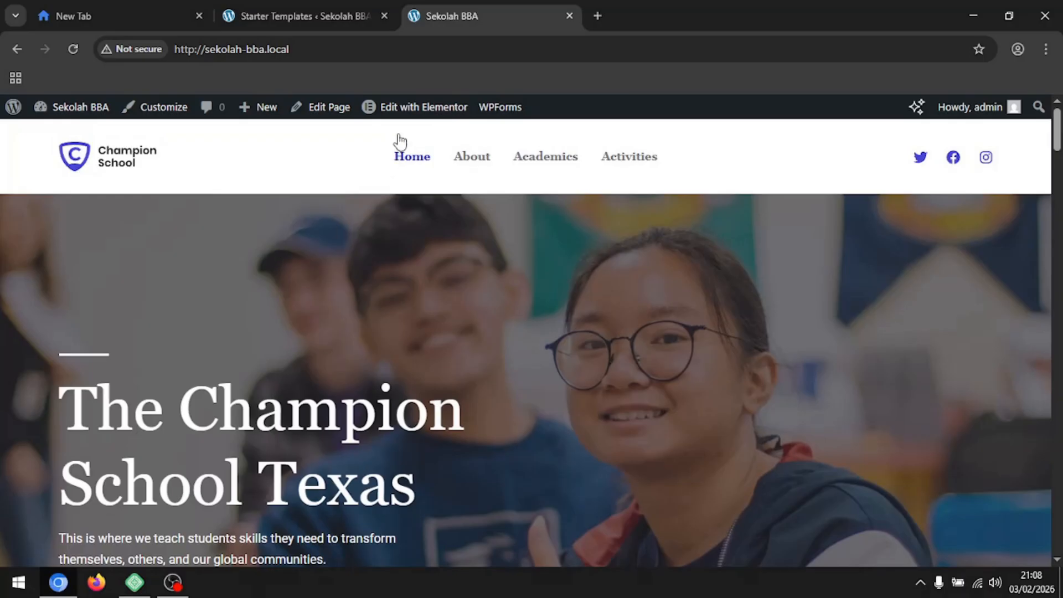
# Open the Home page for editing with Elementor and dismiss the AI notification and the refreshed Top Bar notice.
pyautogui.moveTo(405, 114)
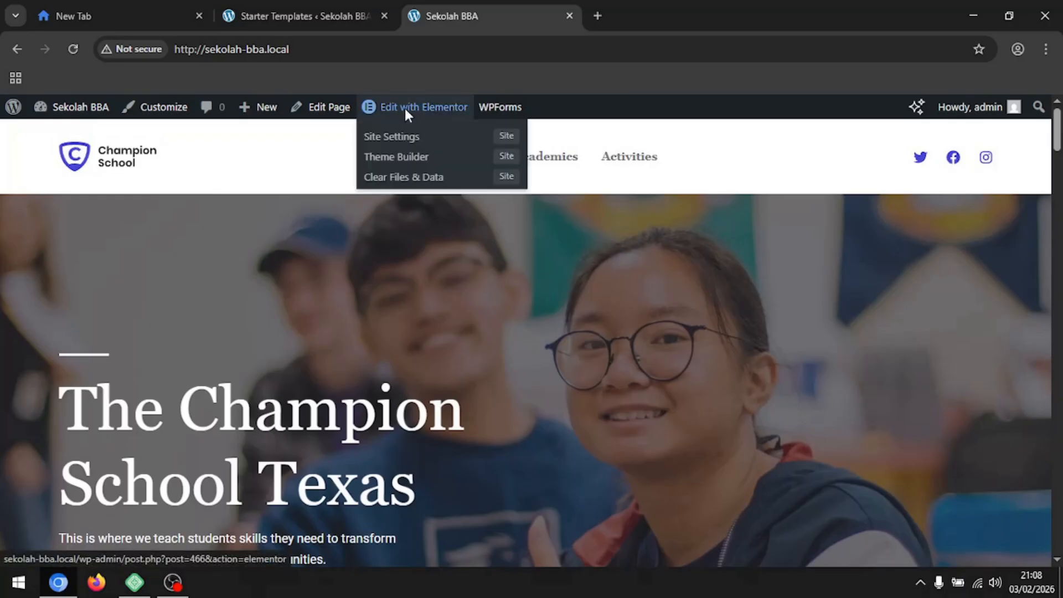
pyautogui.click(406, 114)
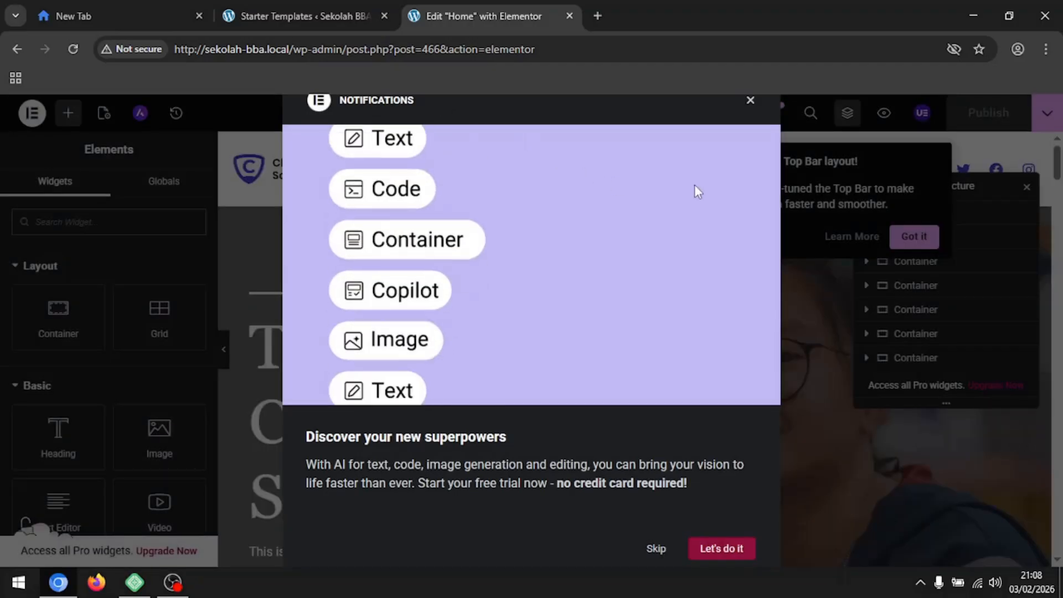
pyautogui.click(751, 102)
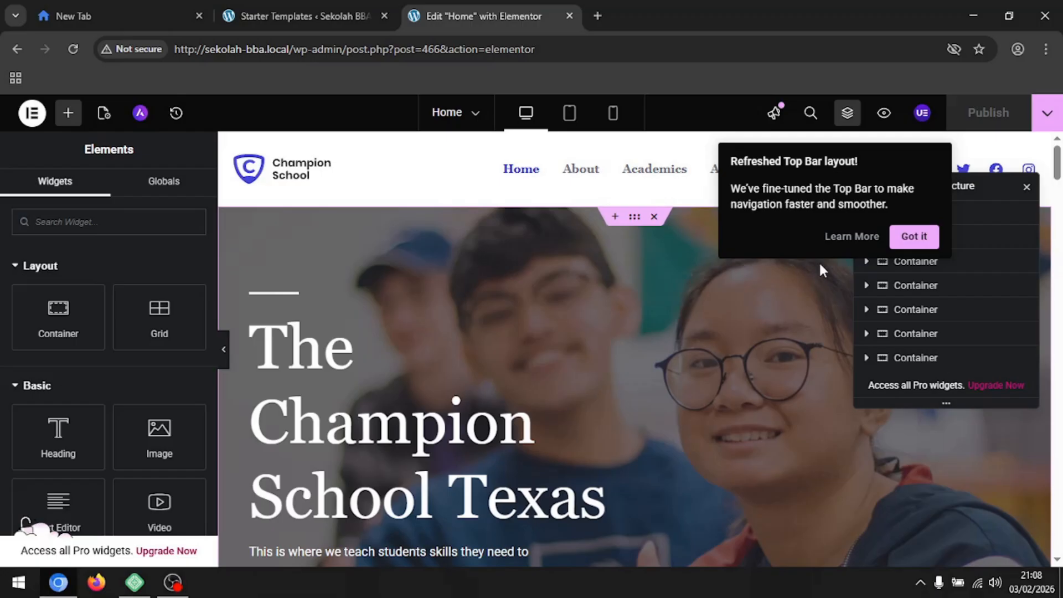
pyautogui.click(914, 237)
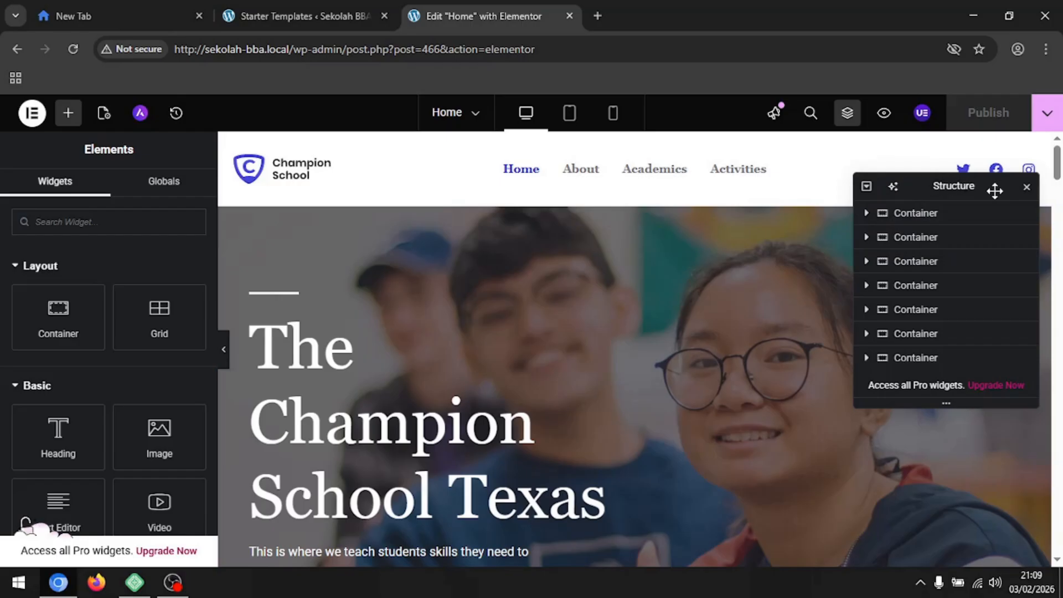
# Hide the page's Structure outline and show it again.
pyautogui.click(1027, 188)
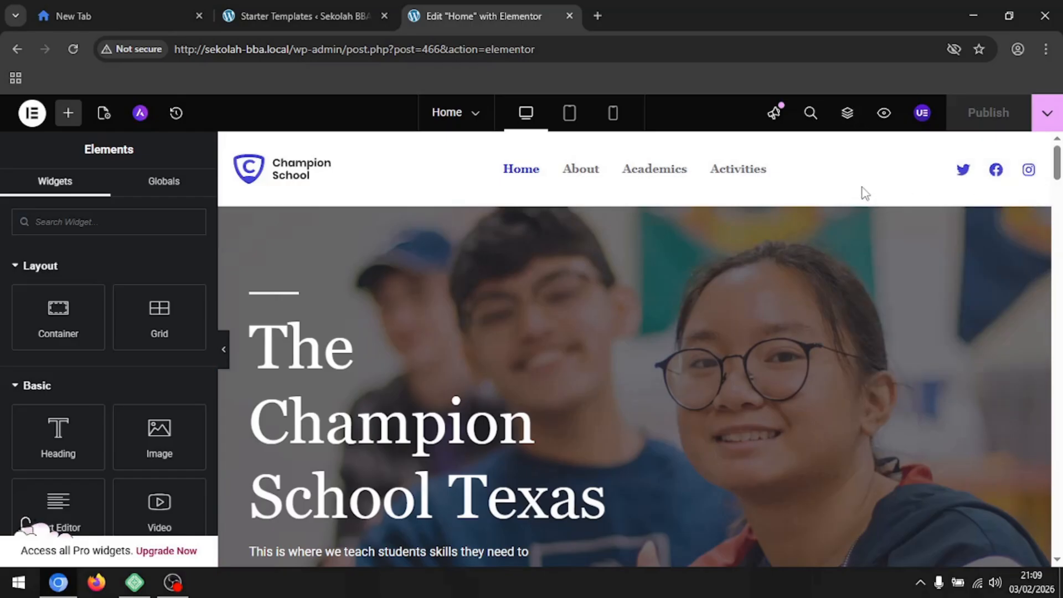
pyautogui.click(850, 121)
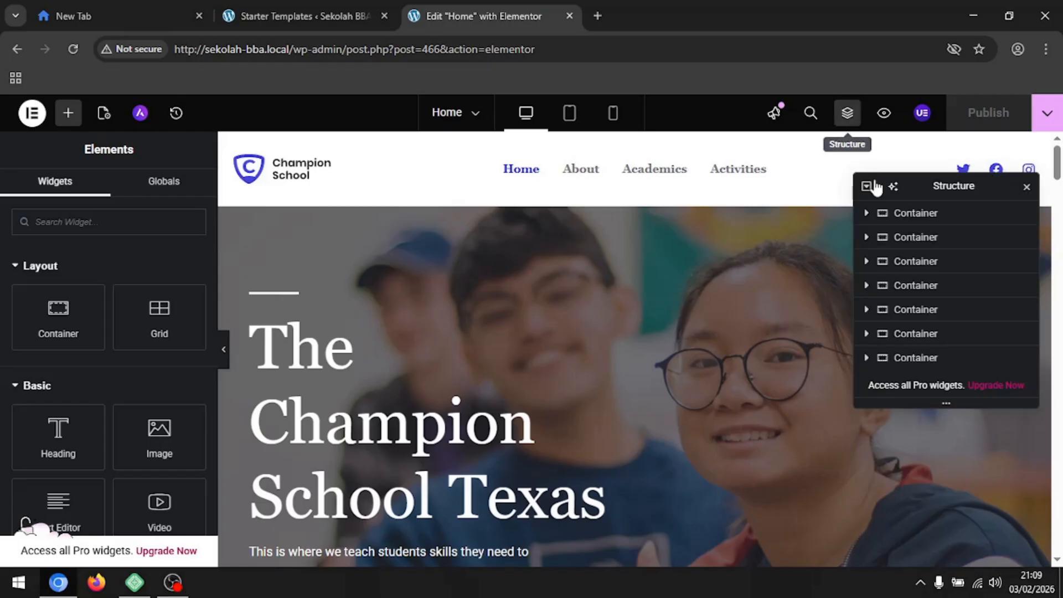
# Expand the hero container in the Structure outline and inspect its inner container, divider, info card and button one by one.
pyautogui.click(866, 216)
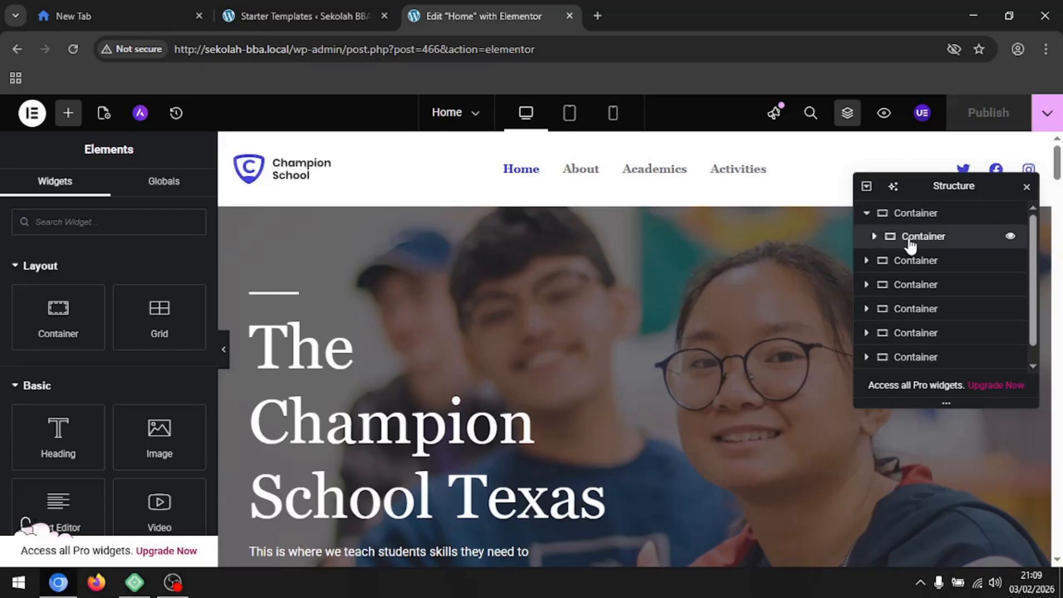
pyautogui.click(875, 237)
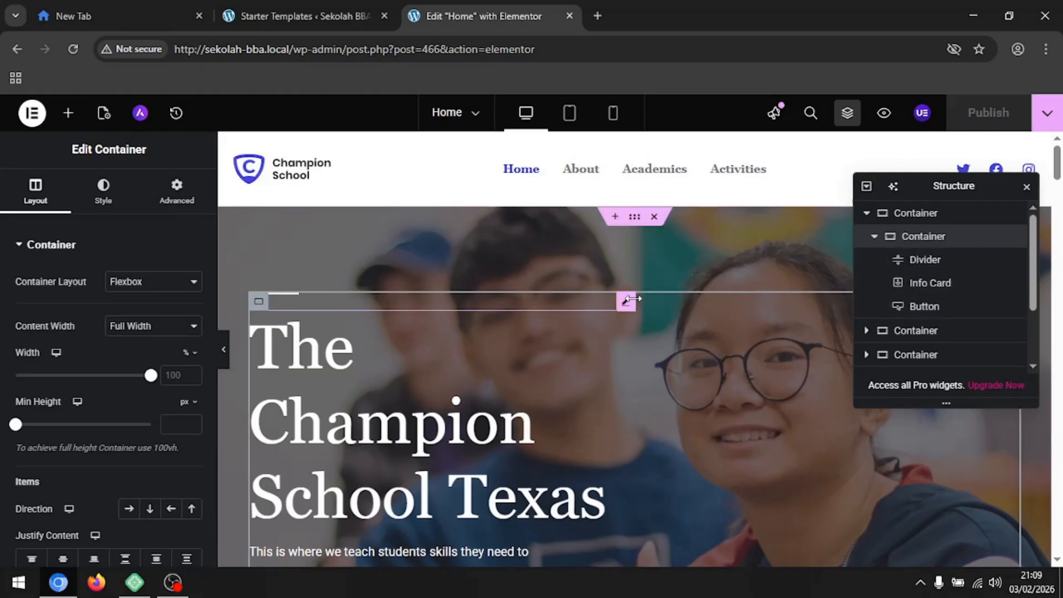
pyautogui.scroll(-1, 631, 299)
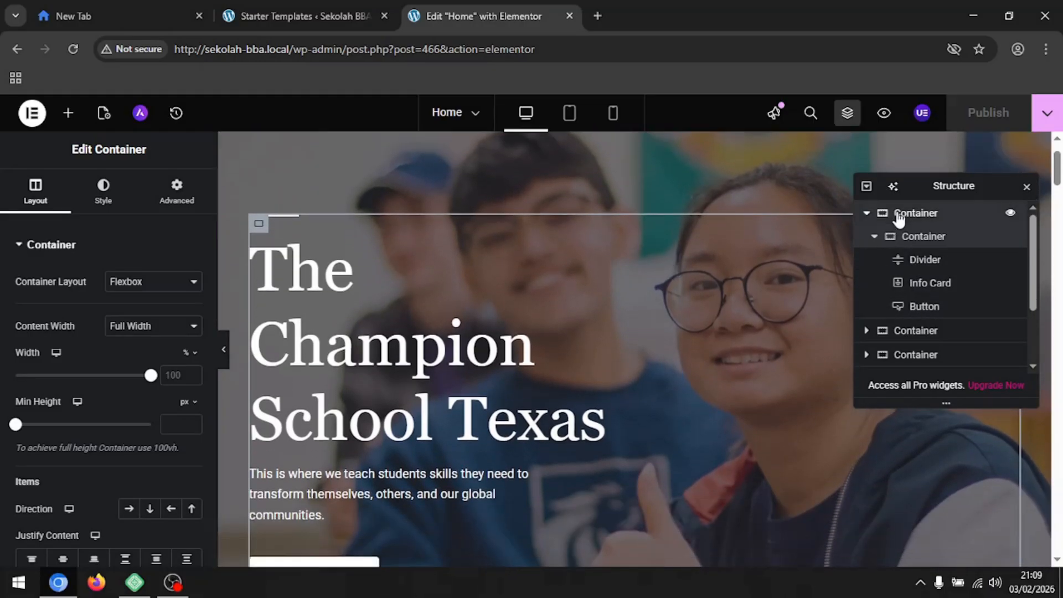
pyautogui.click(899, 216)
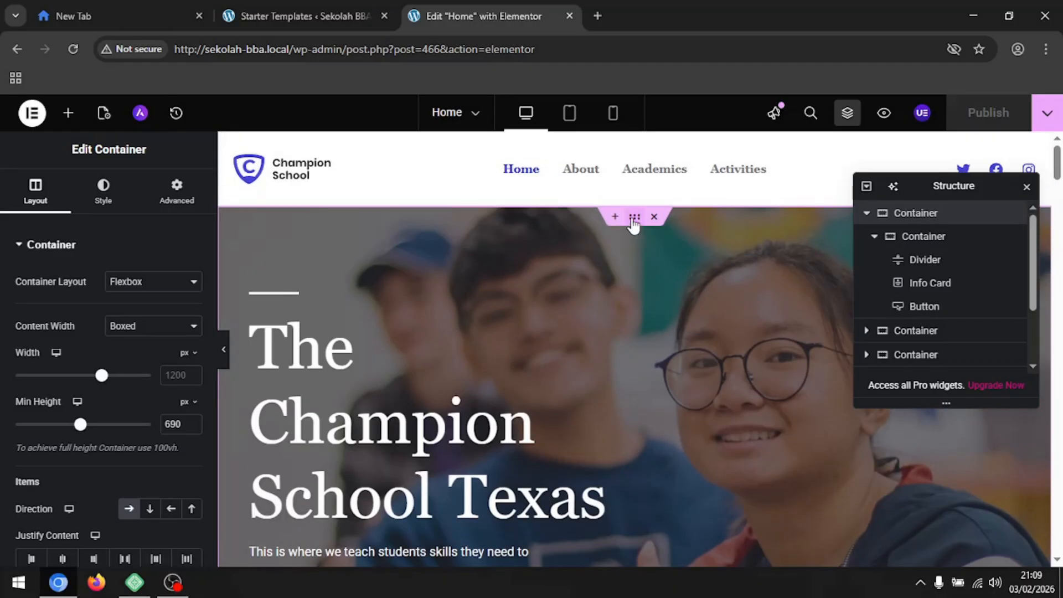
pyautogui.click(918, 237)
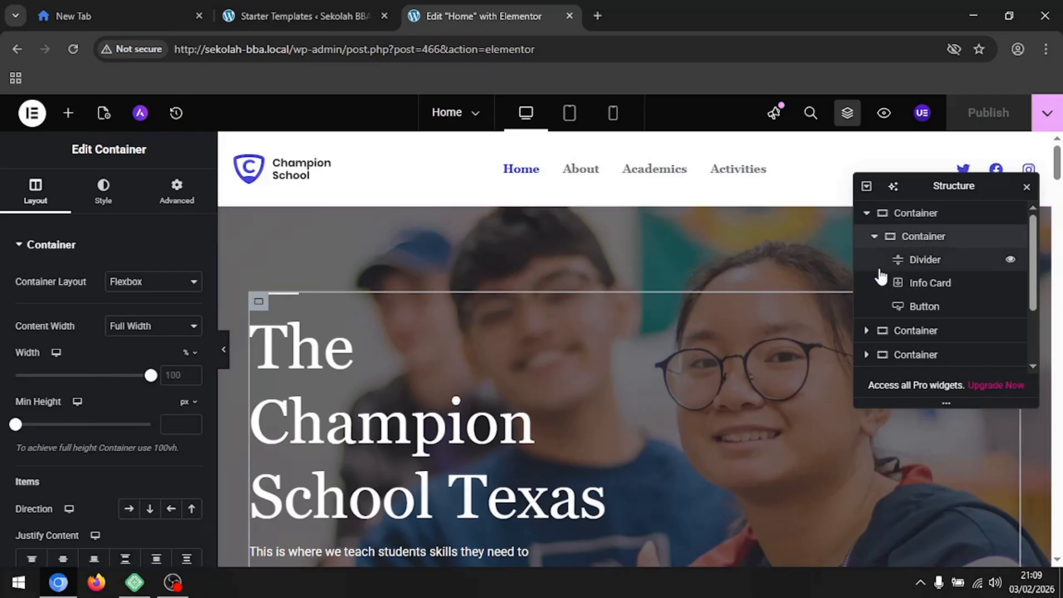
pyautogui.click(920, 260)
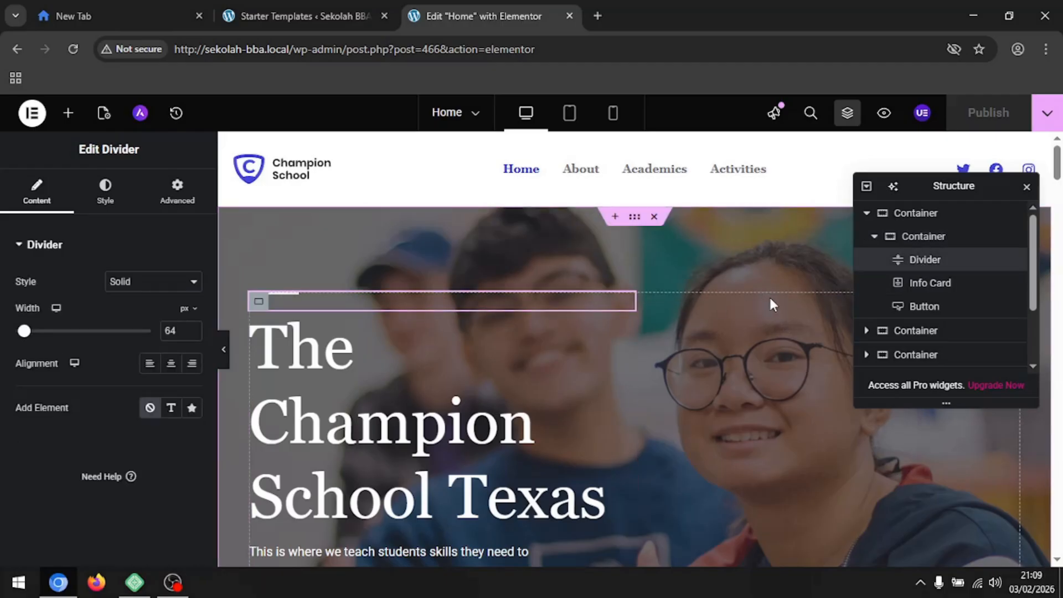
pyautogui.click(911, 283)
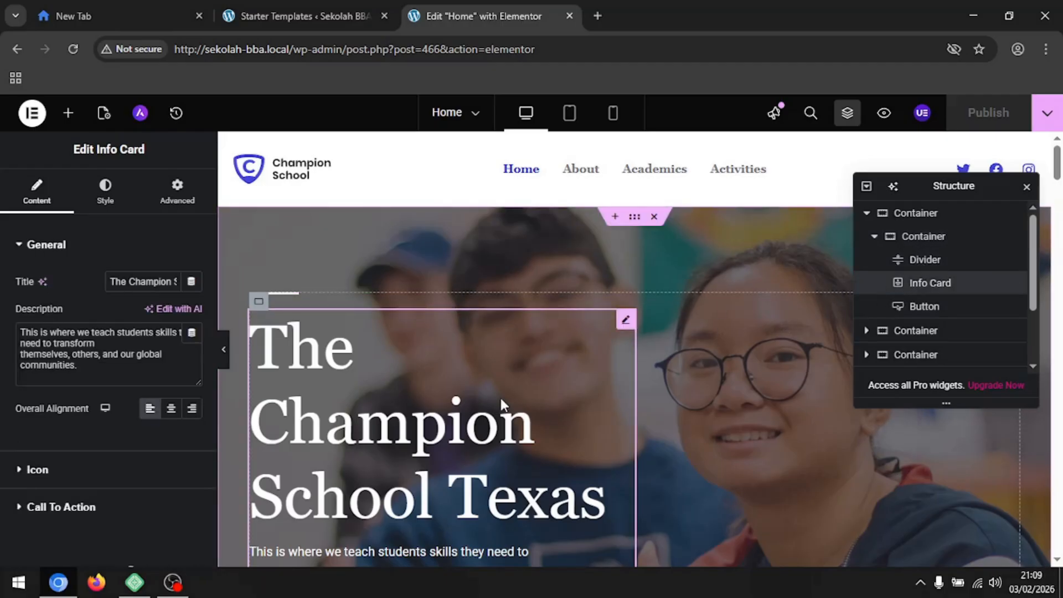
pyautogui.scroll(-3, 783, 382)
pyautogui.click(899, 309)
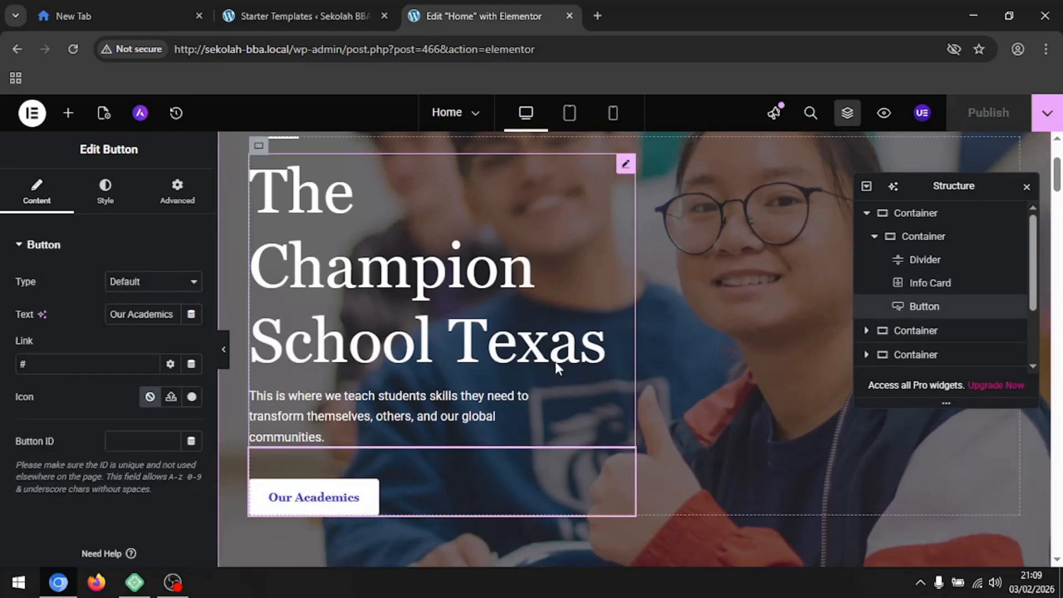
pyautogui.scroll(3, 516, 357)
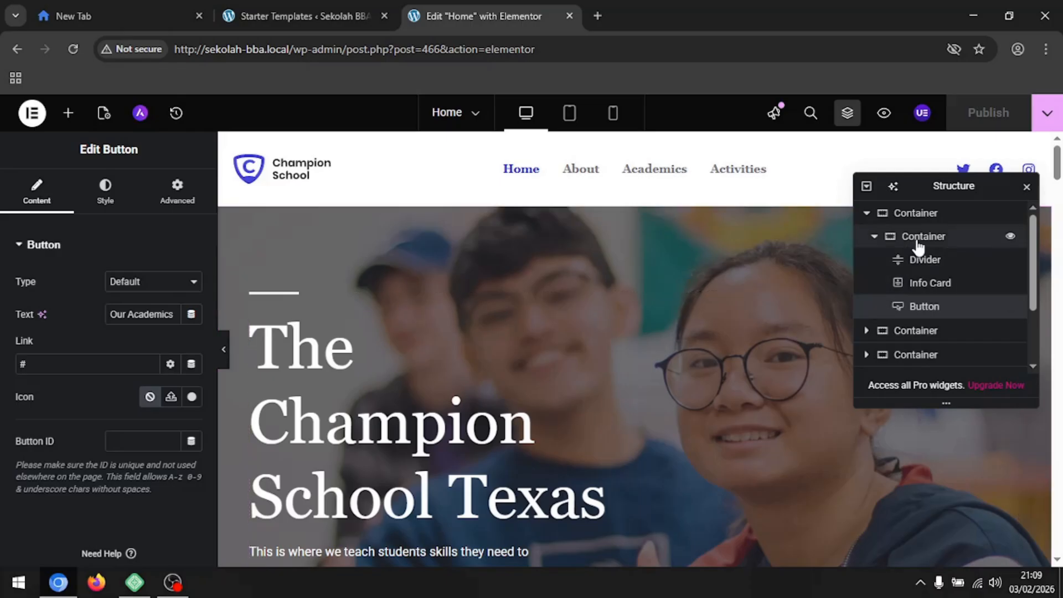
# Set the title of the hero section's info card to "Sekolah BBA".
pyautogui.click(923, 284)
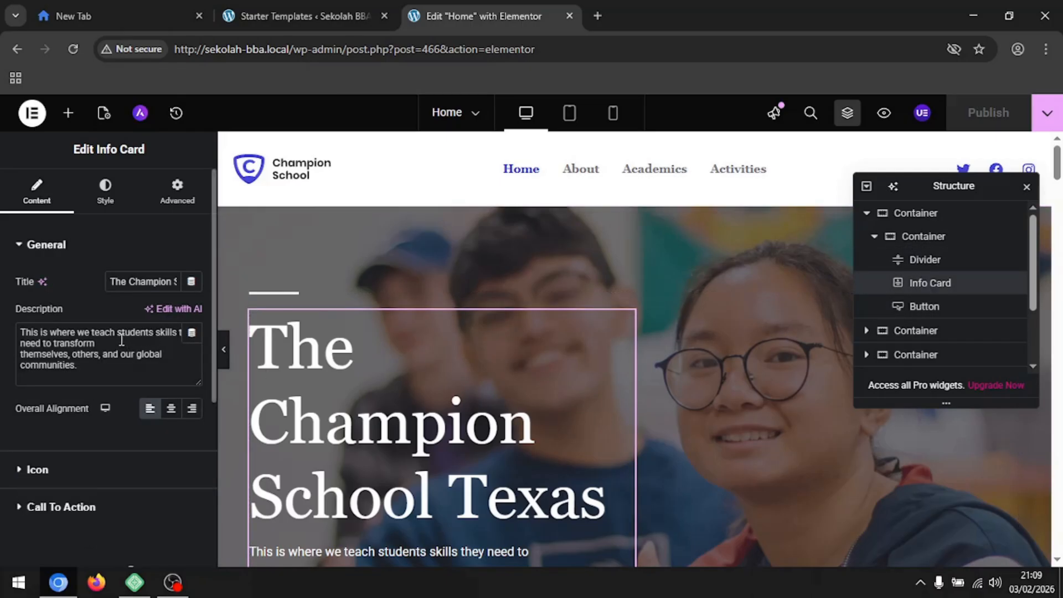
pyautogui.tripleClick(118, 277)
pyautogui.write('Seko')
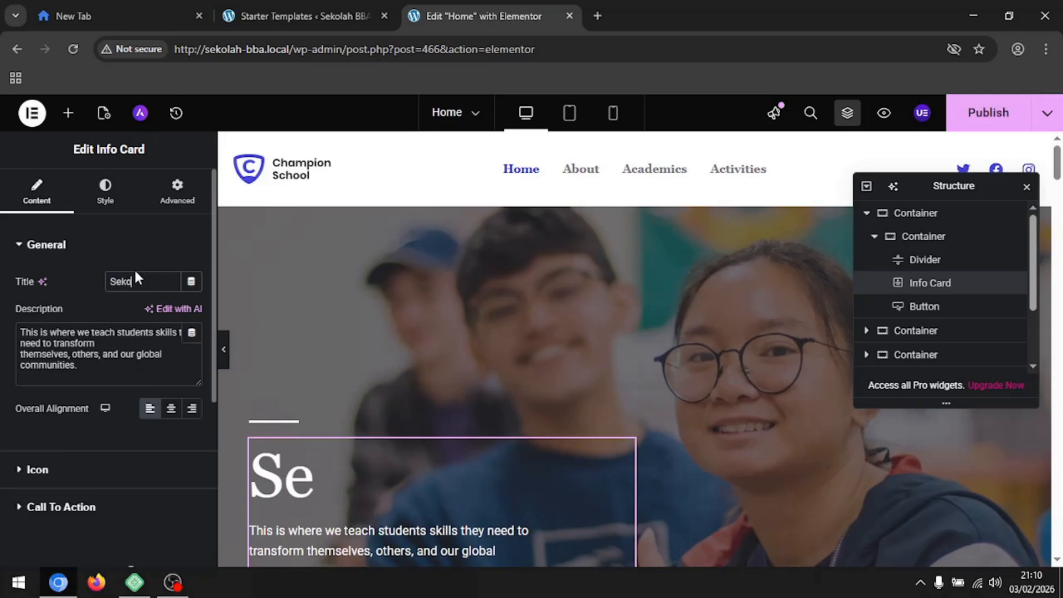
pyautogui.write('lah BBA')
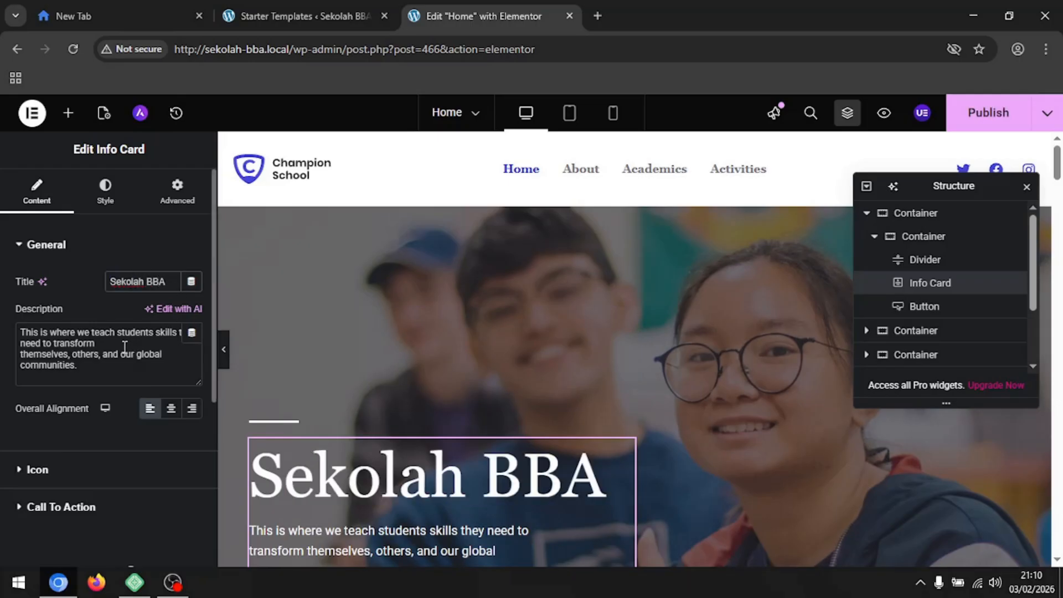
# Try replacing the info card's description with random placeholder text and trim part of it.
pyautogui.scroll(-2, 130, 355)
pyautogui.scroll(-3, 441, 375)
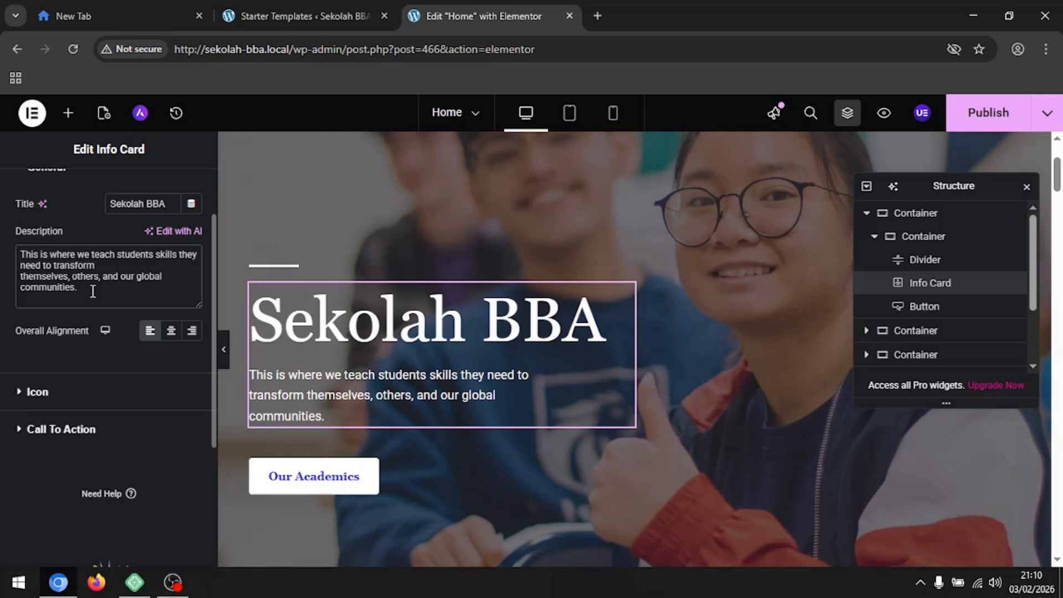
pyautogui.moveTo(77, 287); pyautogui.dragTo(6, 262)
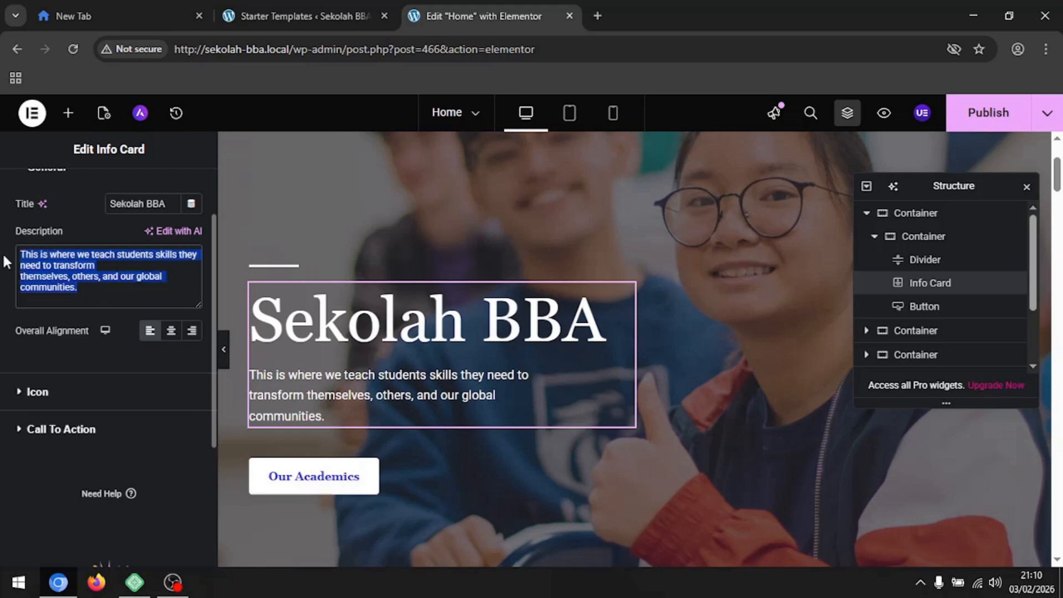
pyautogui.write('dfsdfsdfsdfsd')
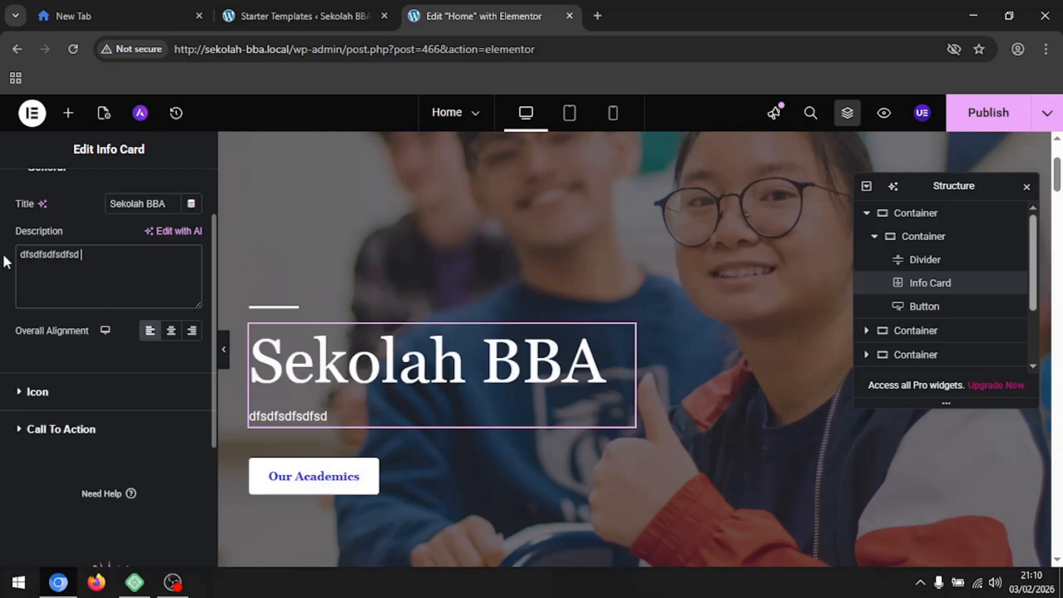
pyautogui.write(' fsdfsdf')
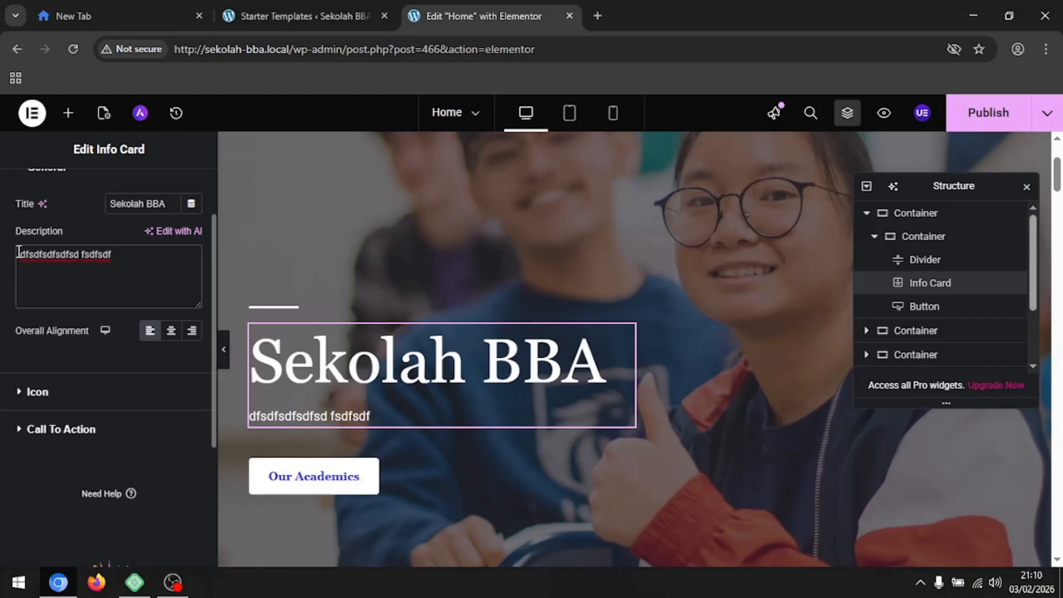
pyautogui.press('BackSpace')
pyautogui.press('BackSpace')
pyautogui.press('BackSpace')
pyautogui.press('BackSpace')
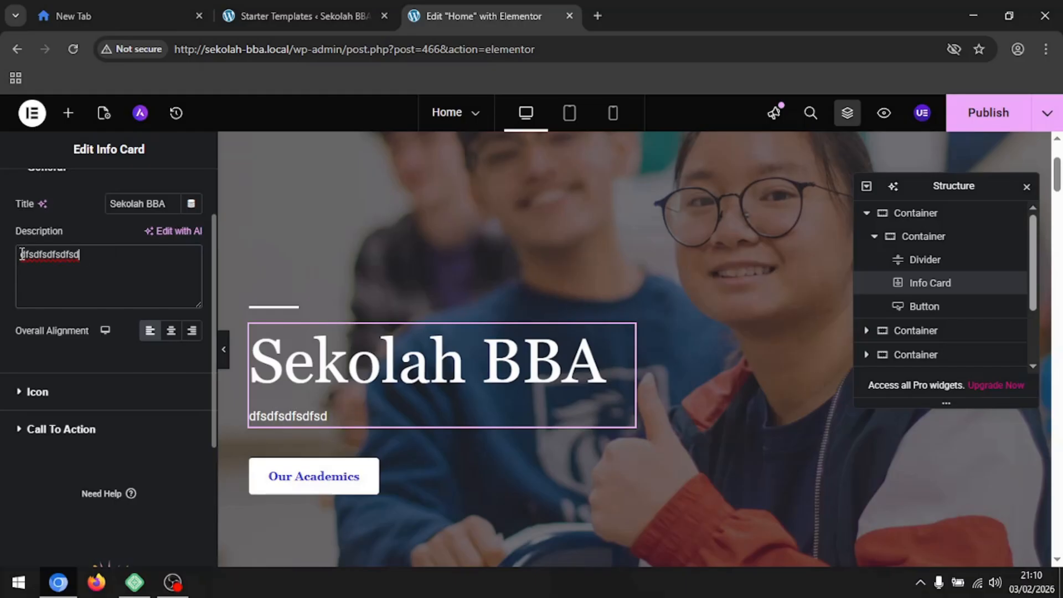
pyautogui.press('BackSpace')
pyautogui.press('BackSpace')
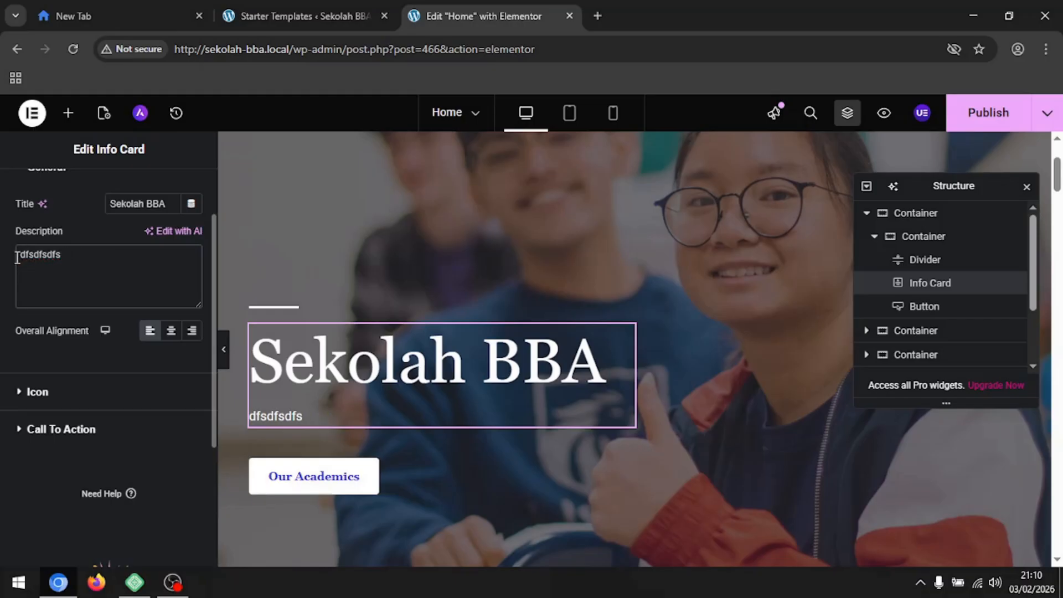
# Undo the placeholder edits to restore the info card's original description.
pyautogui.hotkey('ctrl', 'z')
pyautogui.hotkey('ctrl', 'z')
pyautogui.hotkey('ctrl', 'z')
pyautogui.hotkey('ctrl', 'z')
pyautogui.hotkey('ctrl', 'z')
pyautogui.hotkey('ctrl', 'z')
pyautogui.hotkey('ctrl', 'z')
pyautogui.hotkey('ctrl', 'z')
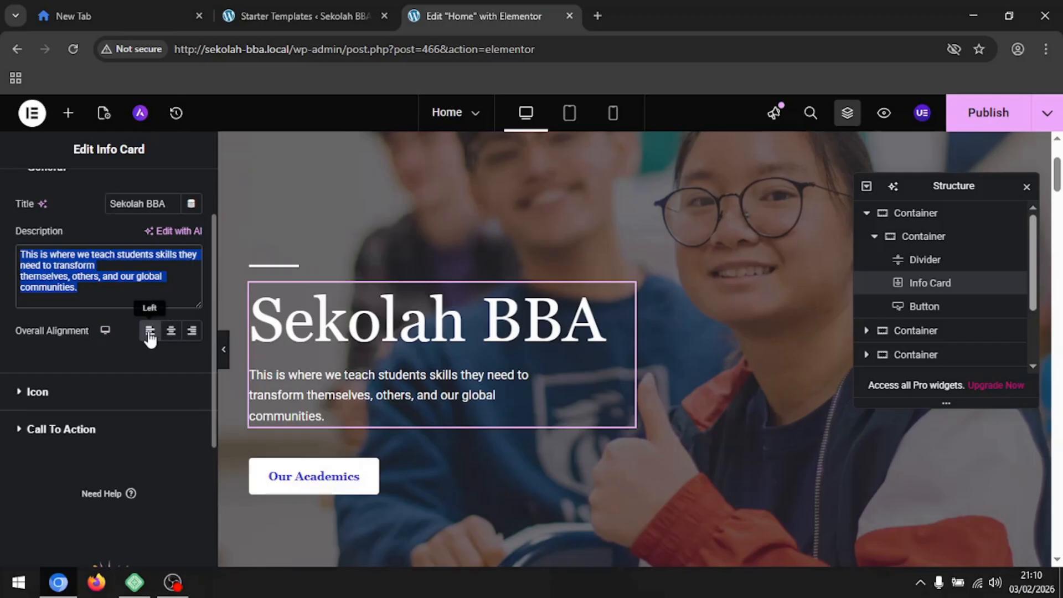
# Try center and right overall alignment on the info card, and return it to left alignment.
pyautogui.click(170, 334)
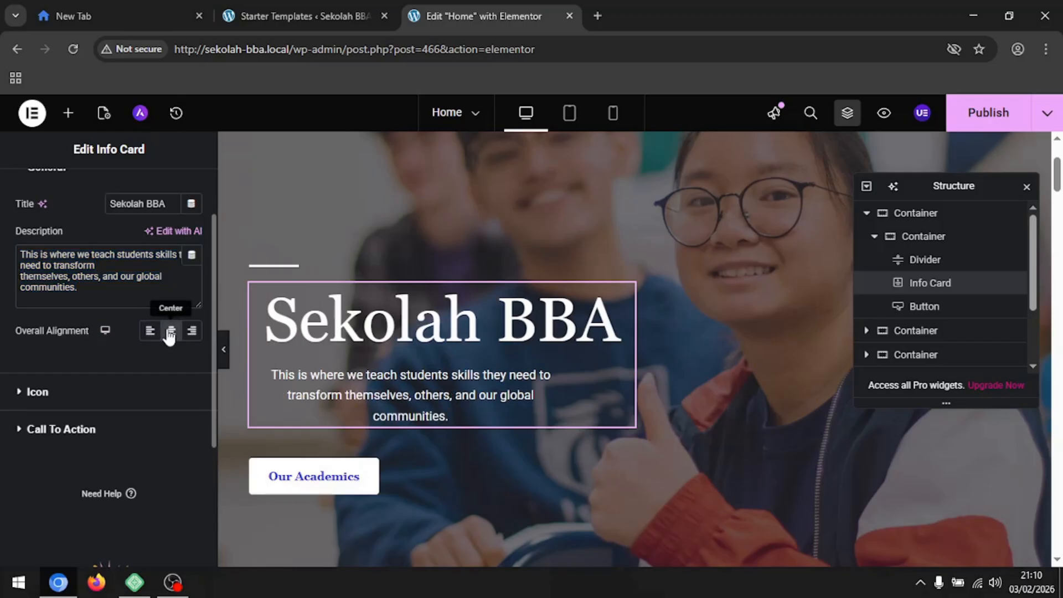
pyautogui.click(191, 331)
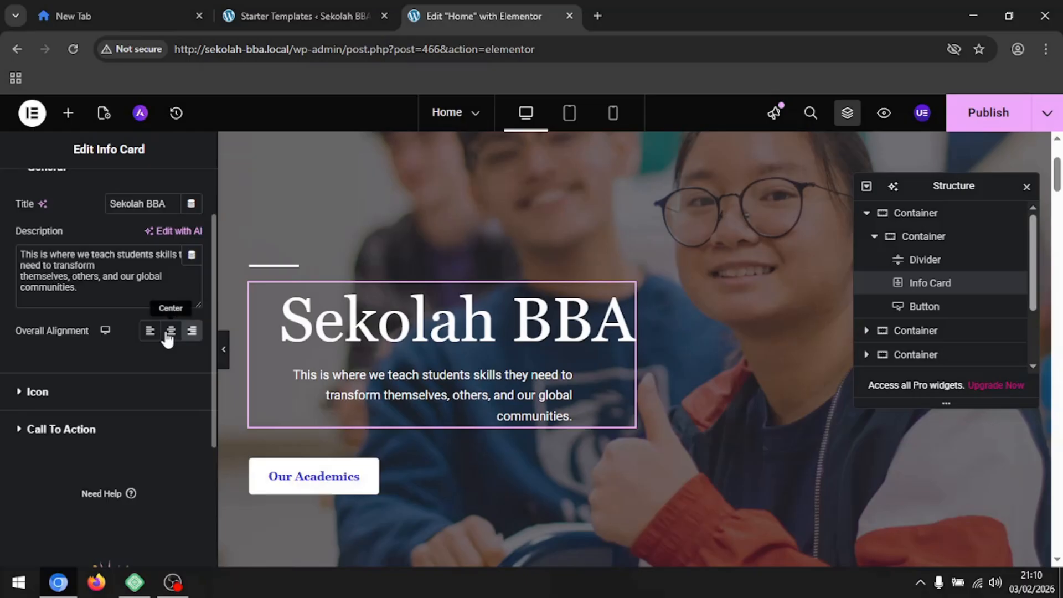
pyautogui.click(150, 335)
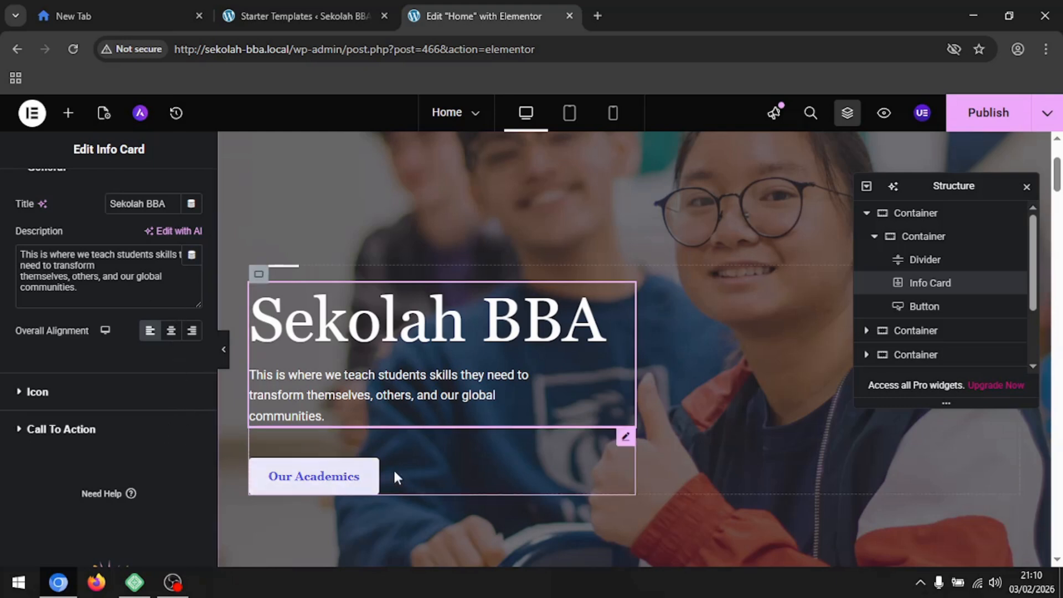
# Select the hero section's button below the description and set its text to "Kurikulum Kami".
pyautogui.click(467, 477)
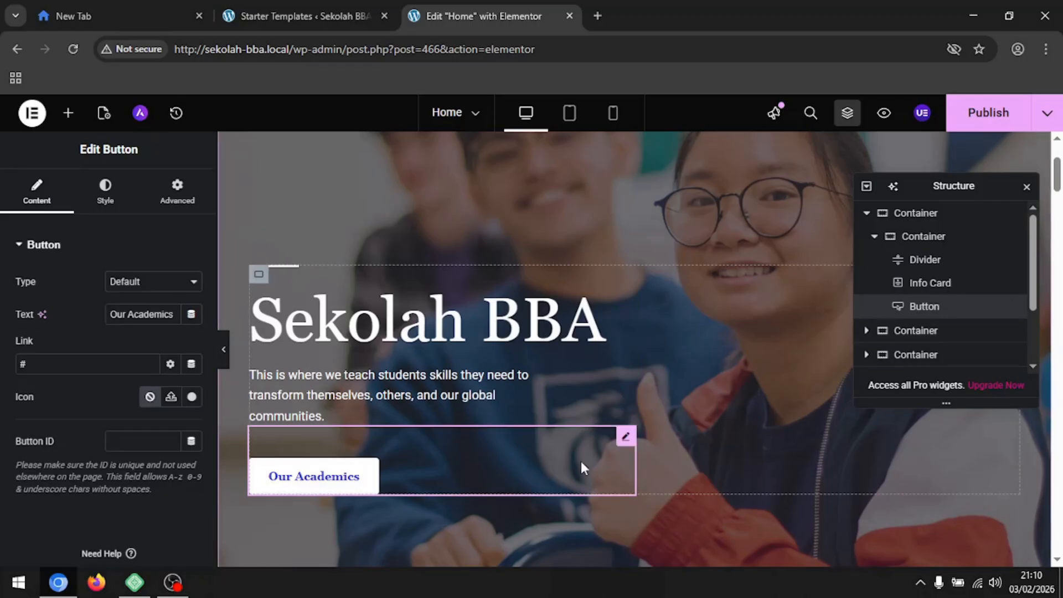
pyautogui.click(496, 449)
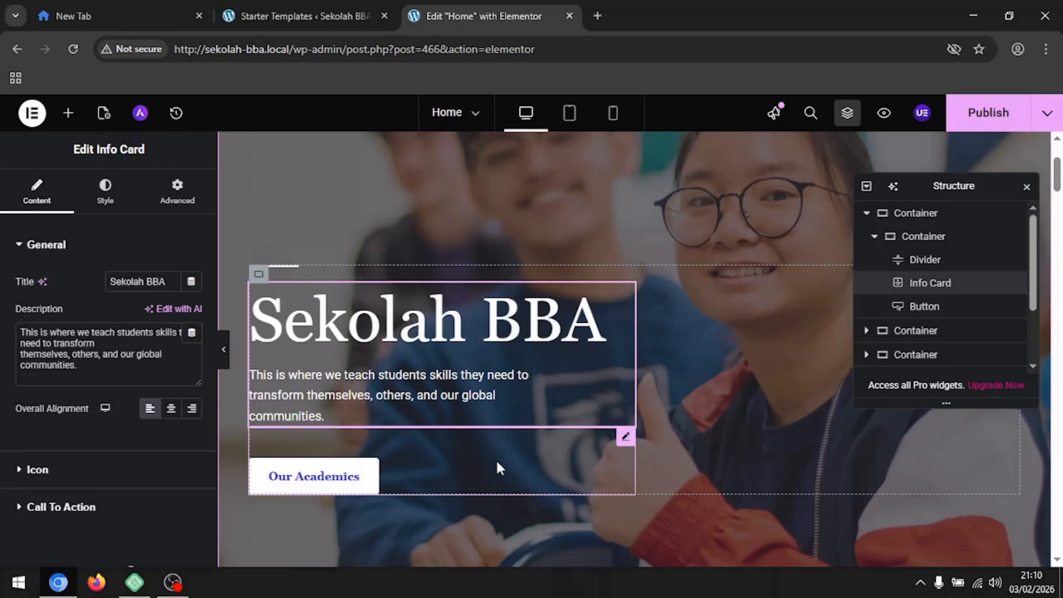
pyautogui.click(497, 461)
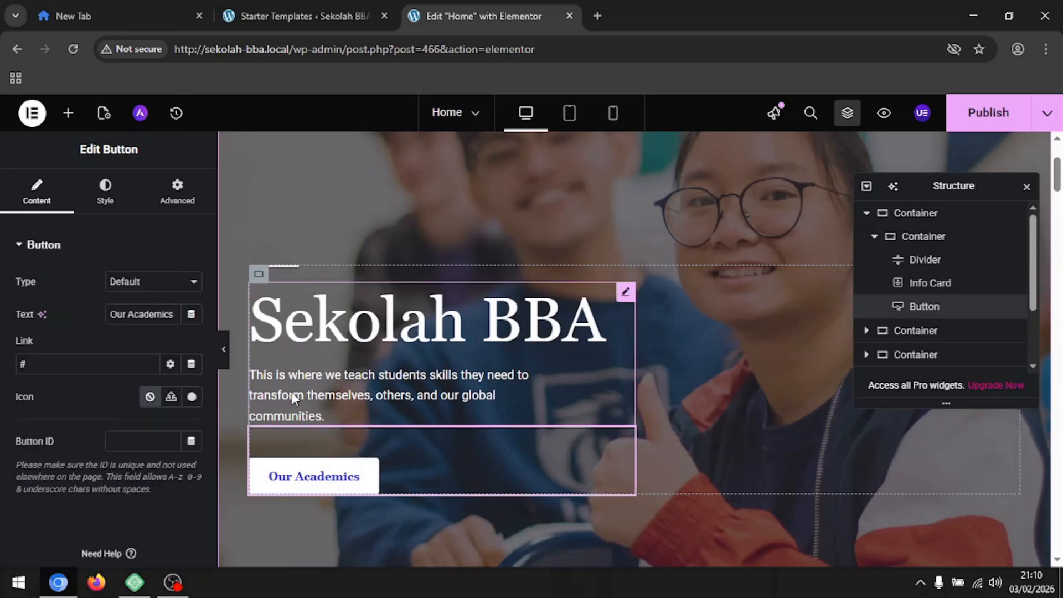
pyautogui.tripleClick(148, 313)
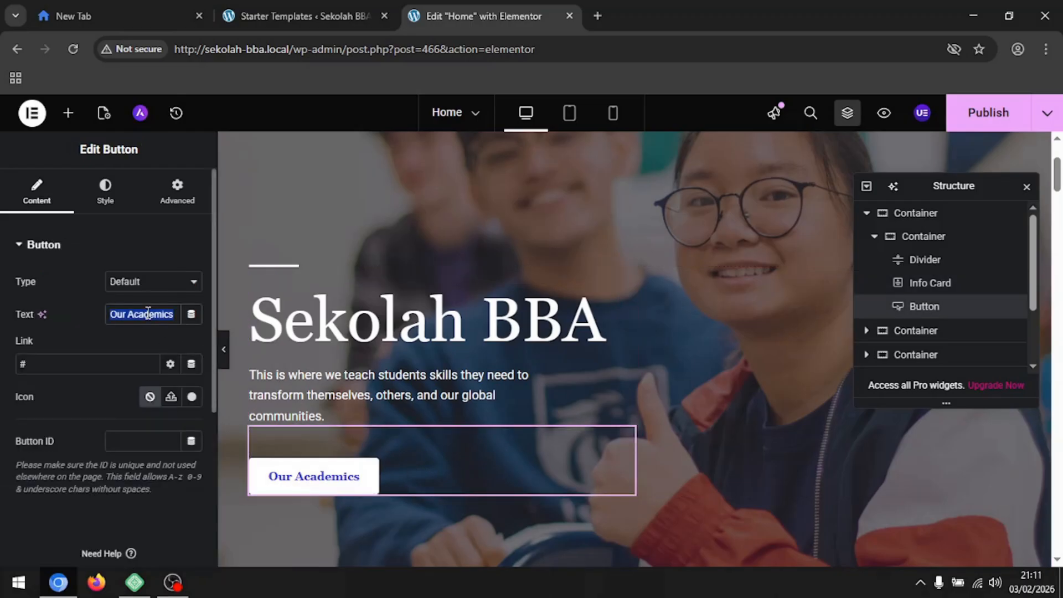
pyautogui.write('Ku')
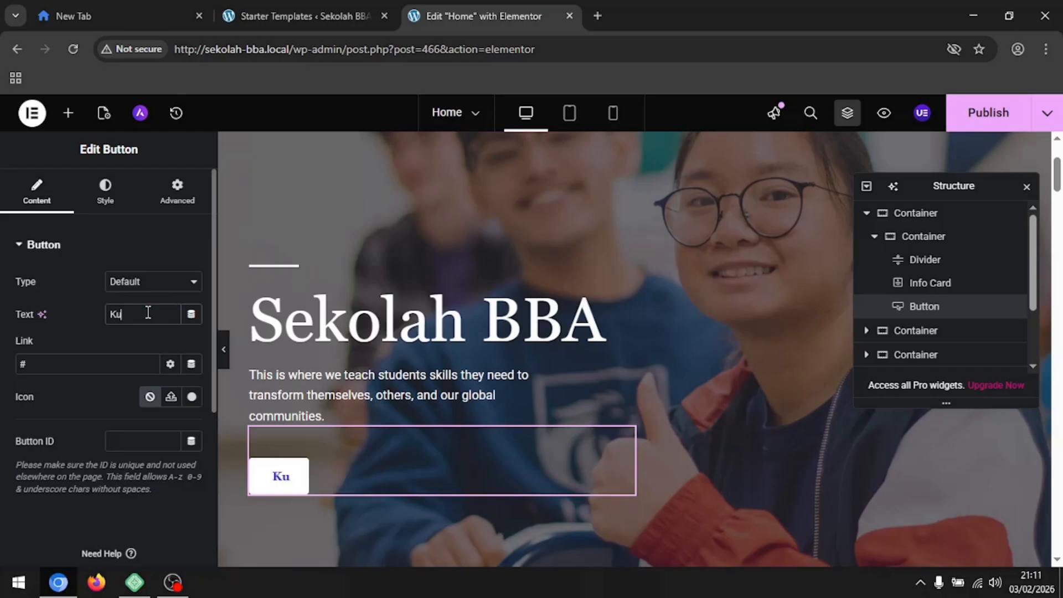
pyautogui.write('rikulum')
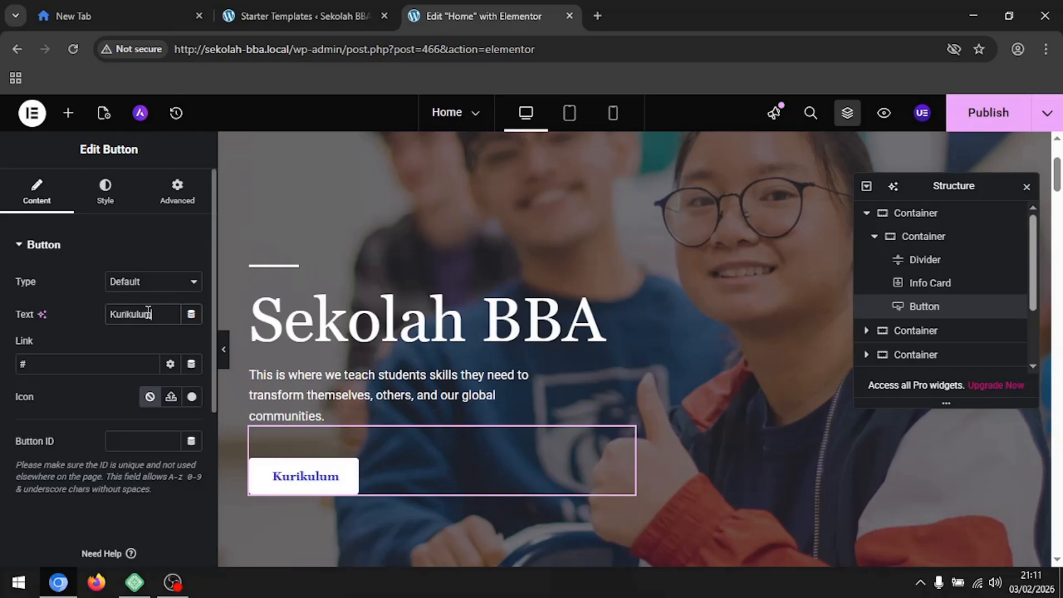
pyautogui.write(' Kami')
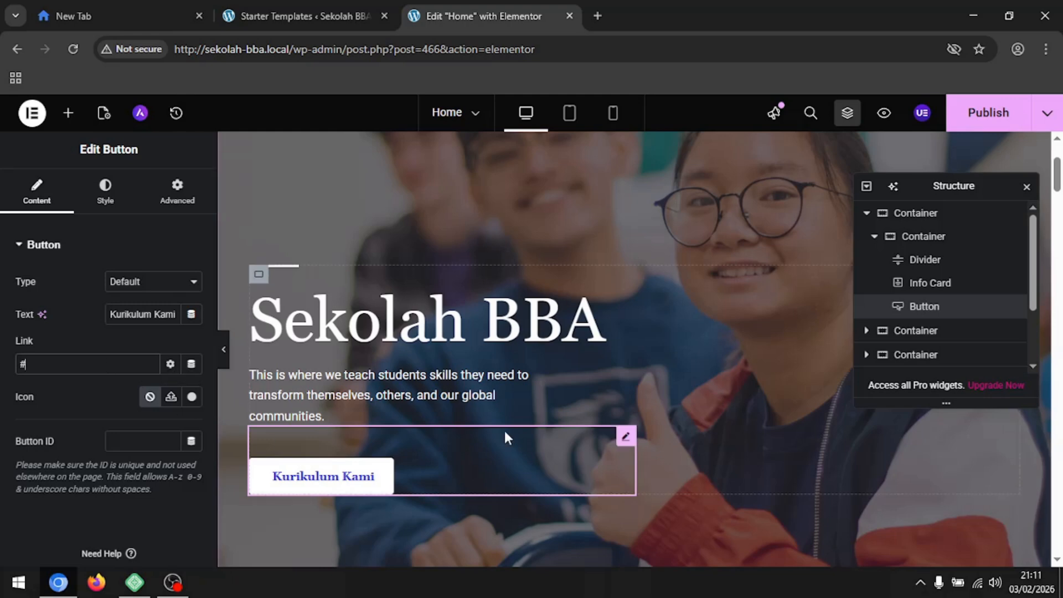
# Select the hero section's outer container and open its background style settings.
pyautogui.scroll(-4, 500, 410)
pyautogui.scroll(7, 506, 418)
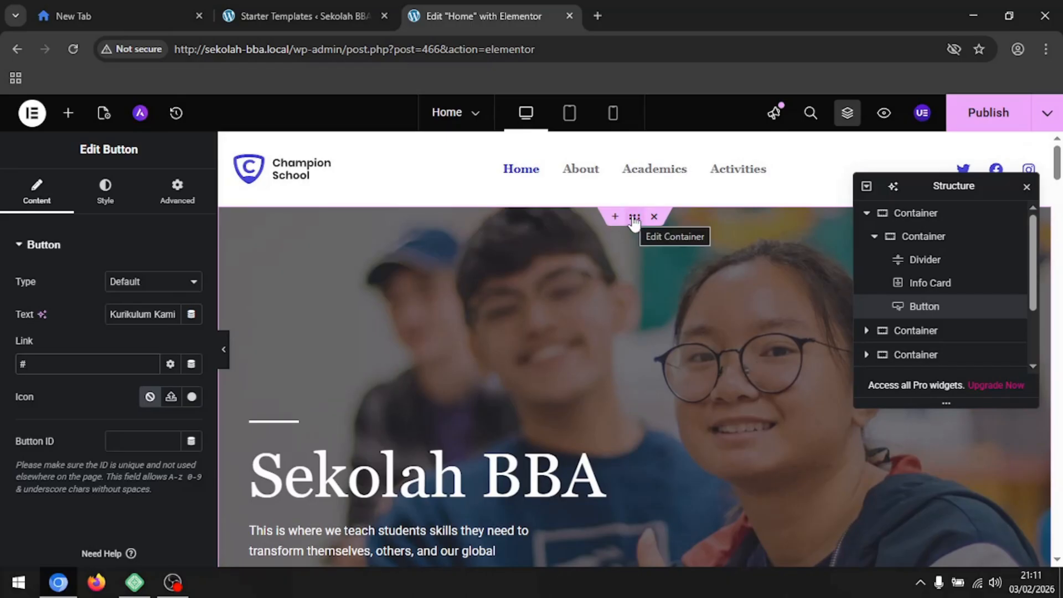
pyautogui.click(634, 218)
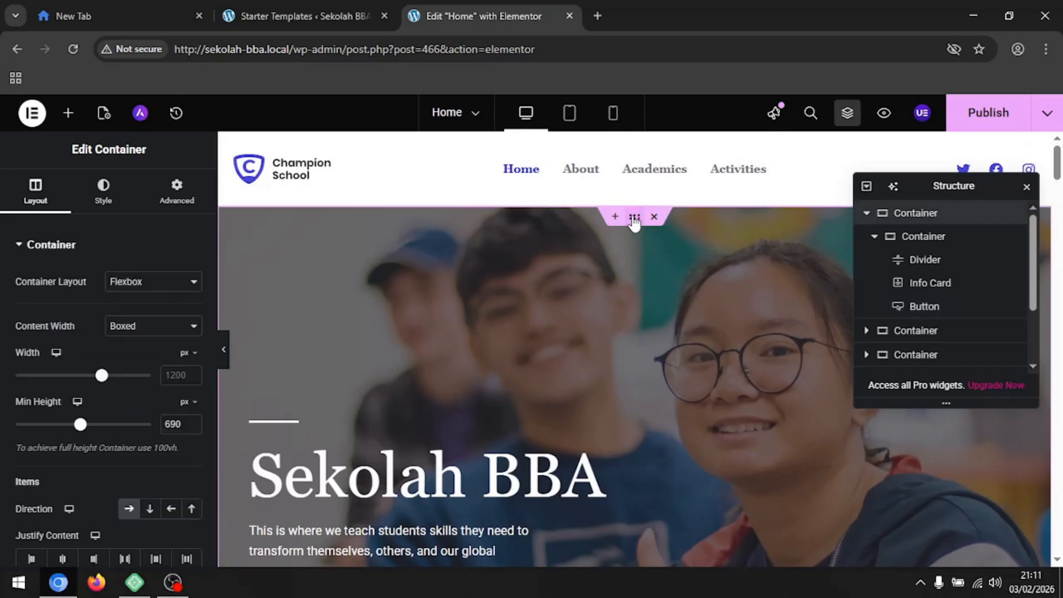
pyautogui.scroll(-2, 107, 347)
pyautogui.scroll(2, 106, 348)
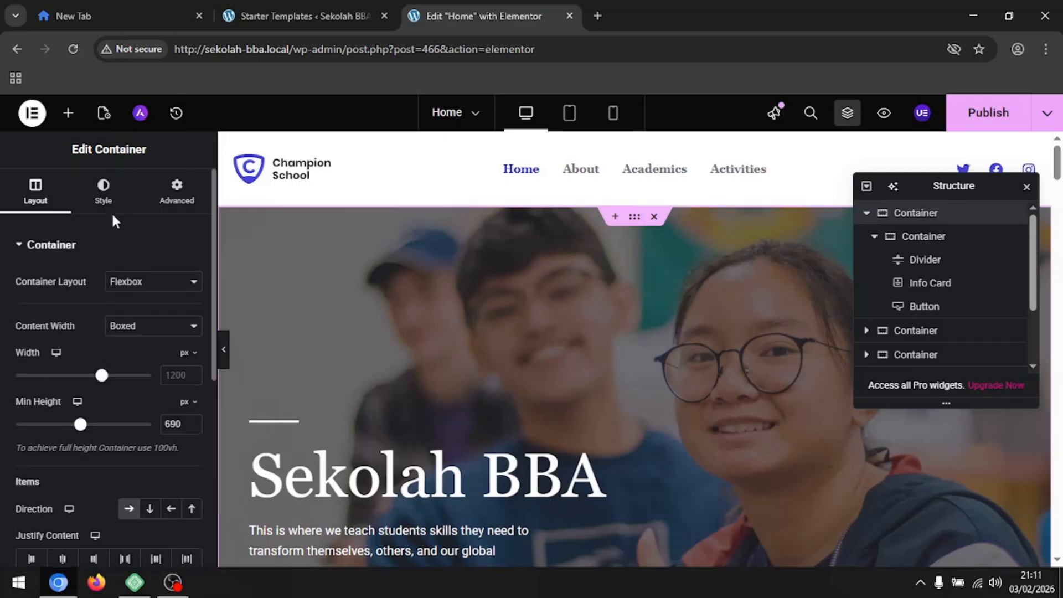
pyautogui.click(107, 202)
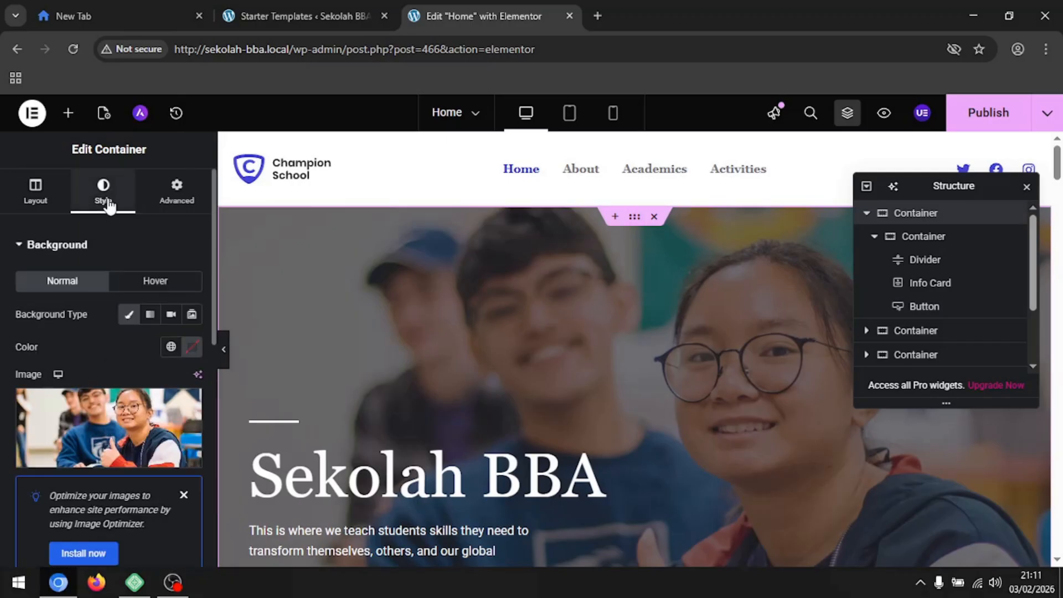
pyautogui.scroll(-2, 125, 338)
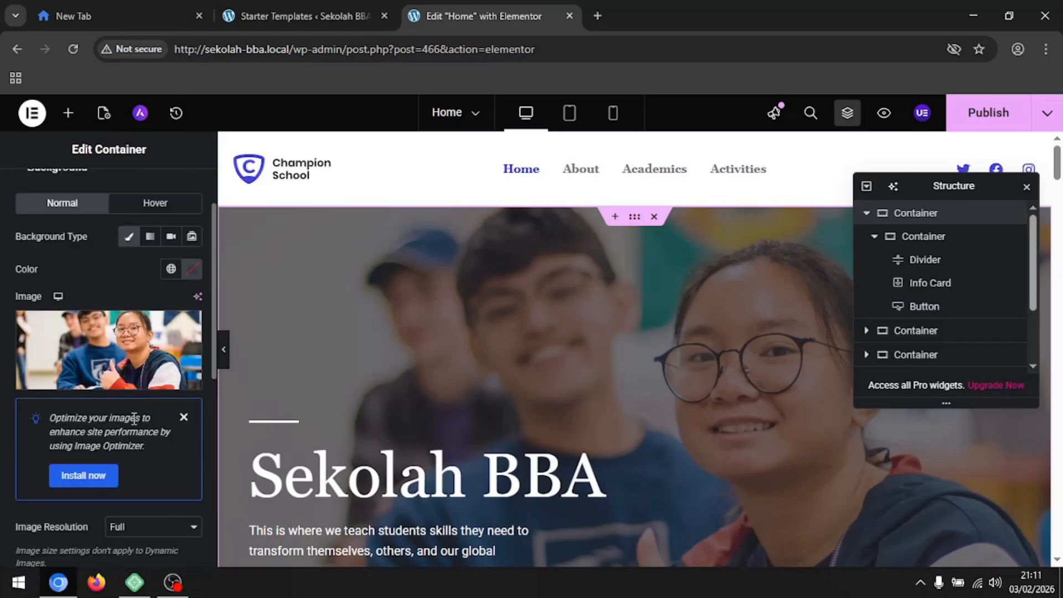
# Replace the hero container's background image with 2480.jpg from the media library, the brick school building with students on the lawn.
pyautogui.click(142, 382)
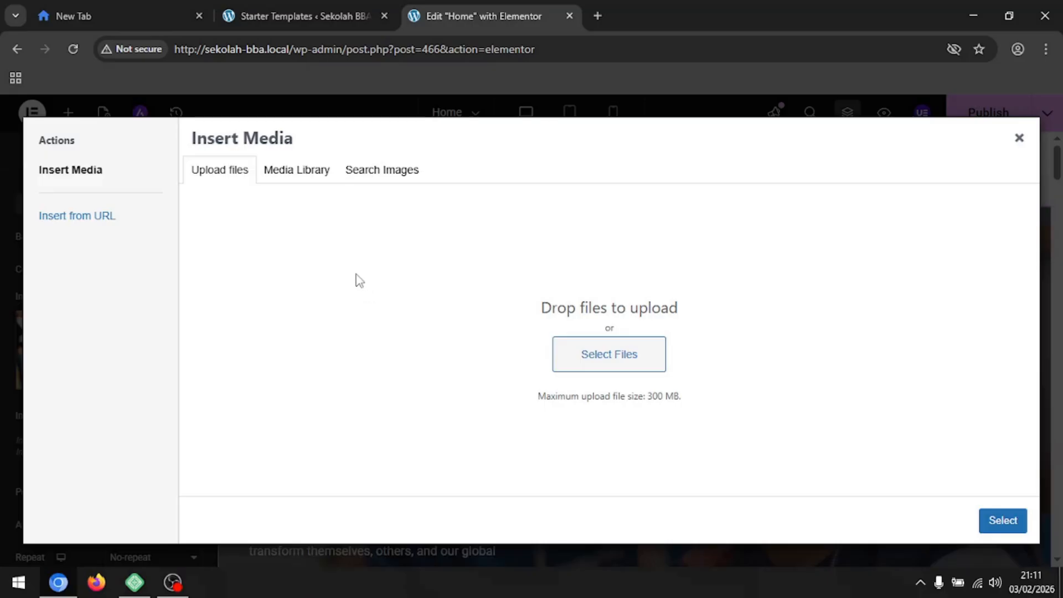
pyautogui.click(306, 173)
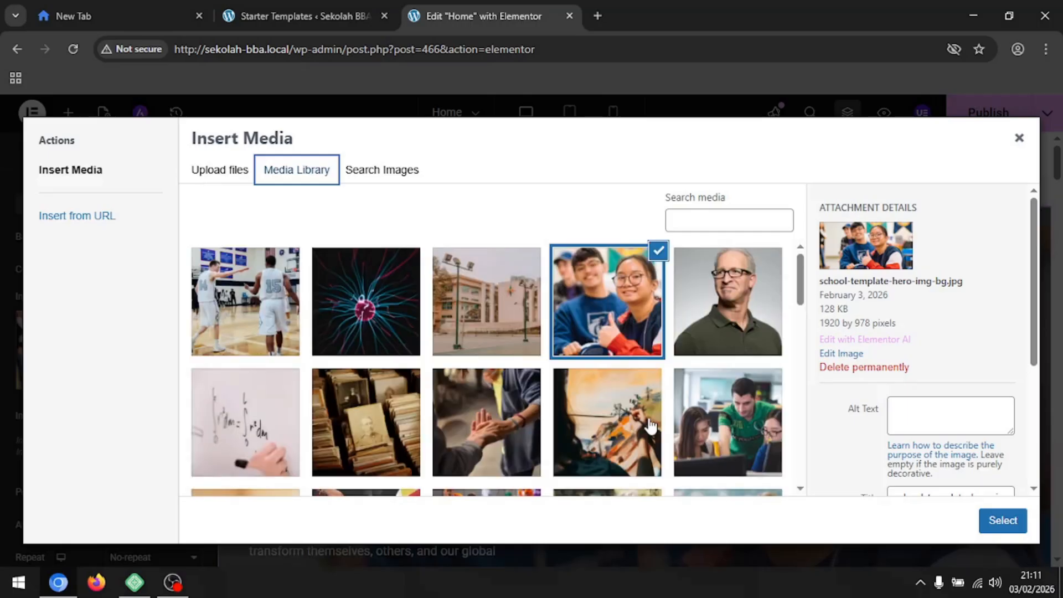
pyautogui.scroll(-1, 497, 415)
pyautogui.scroll(-5, 497, 414)
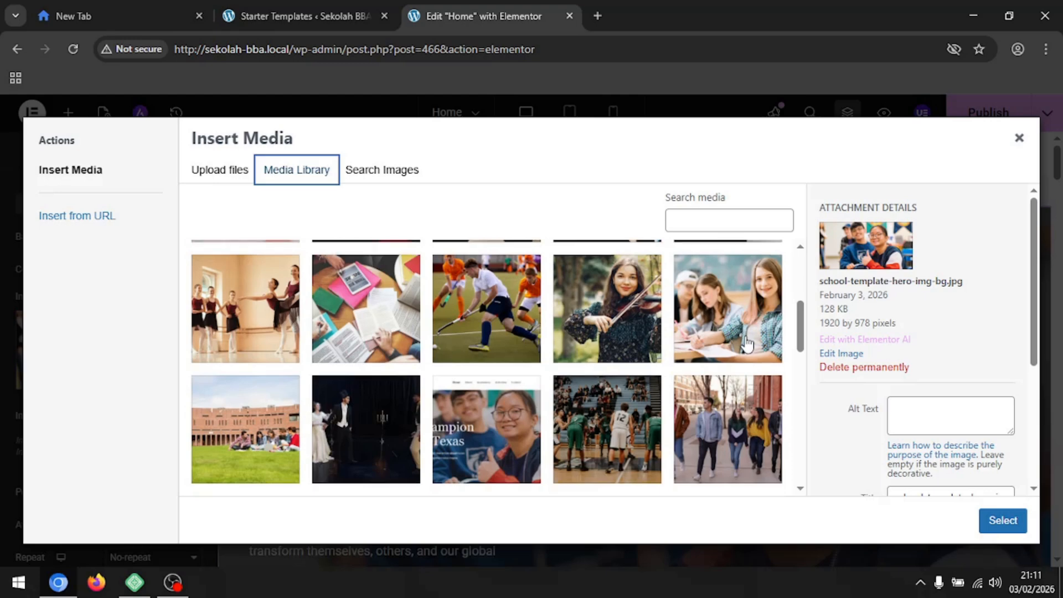
pyautogui.click(632, 297)
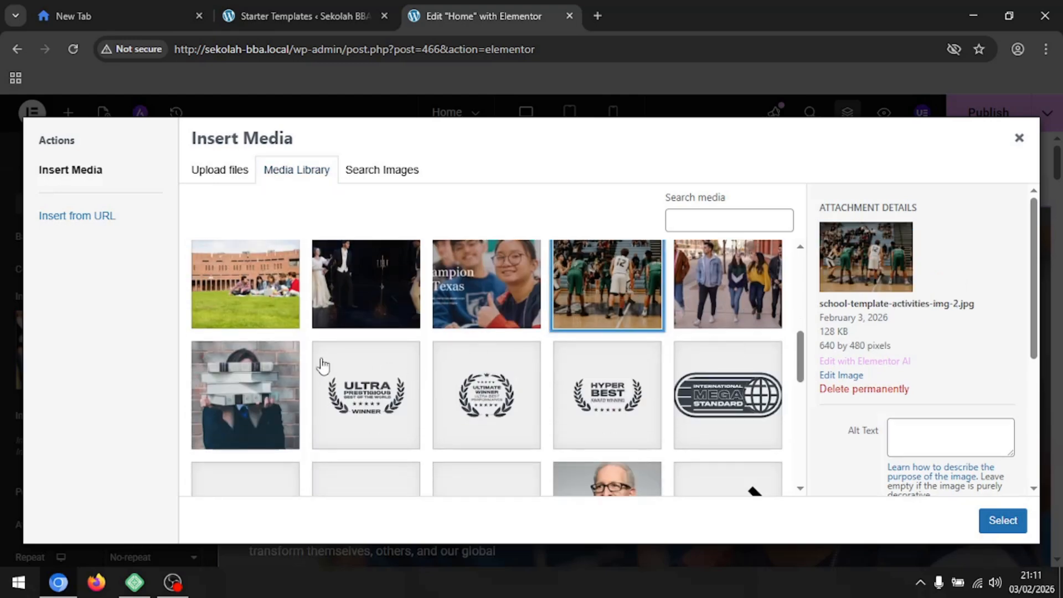
pyautogui.click(296, 313)
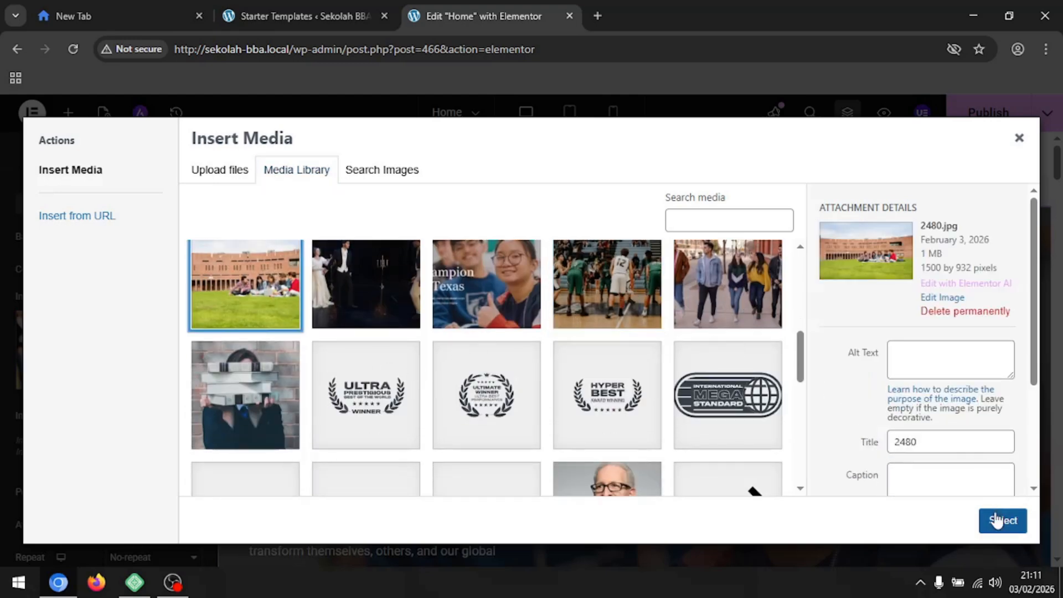
pyautogui.click(997, 524)
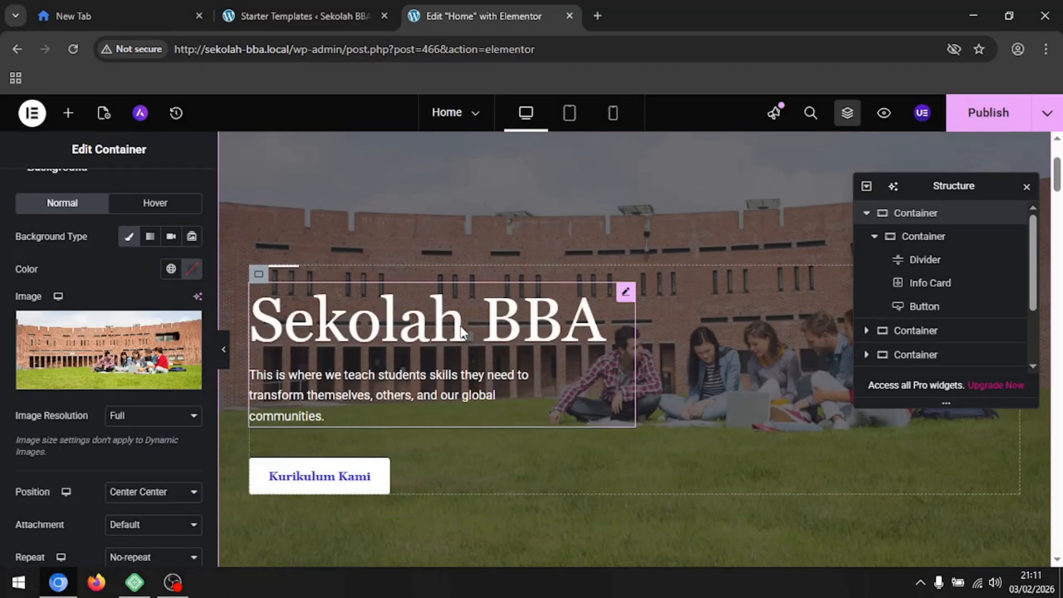
pyautogui.scroll(-6, 460, 332)
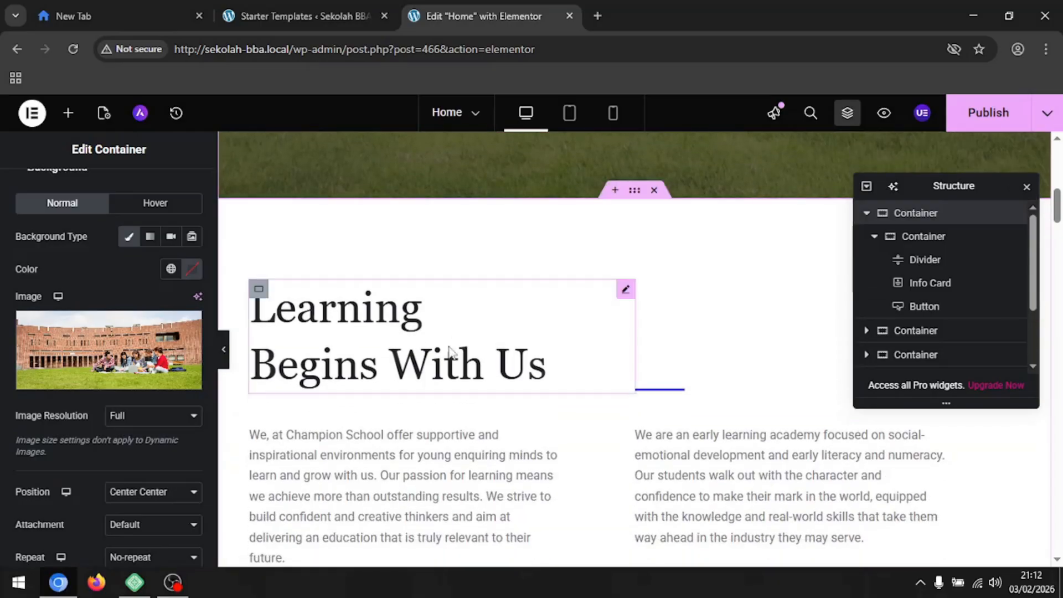
pyautogui.scroll(5, 448, 358)
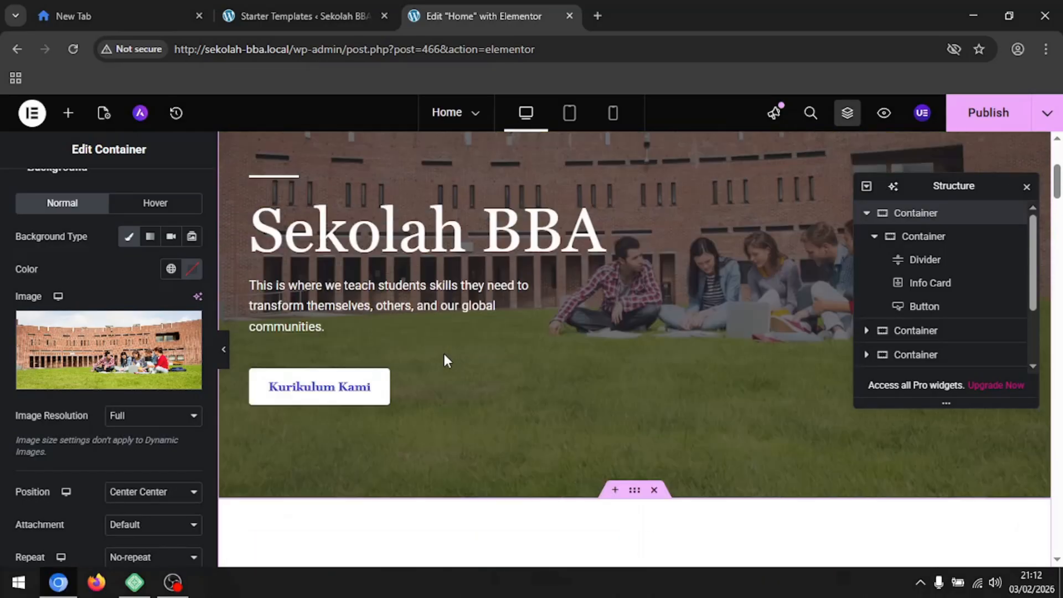
# Collapse the hero container in the structure tree and expand the "Learning Begins With Us" section's container down to its inner elements.
pyautogui.scroll(-4, 445, 320)
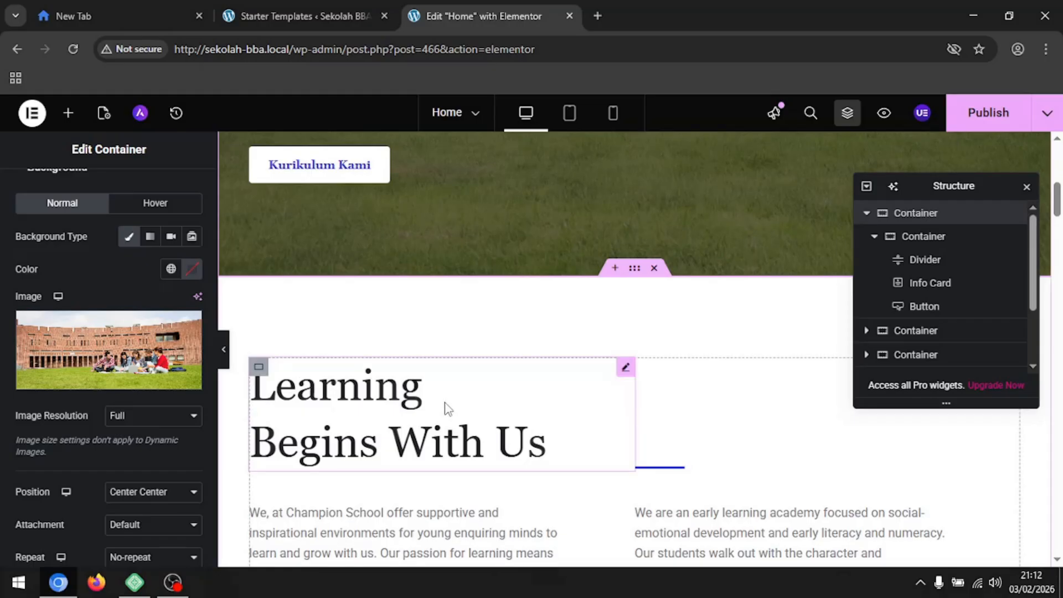
pyautogui.click(448, 409)
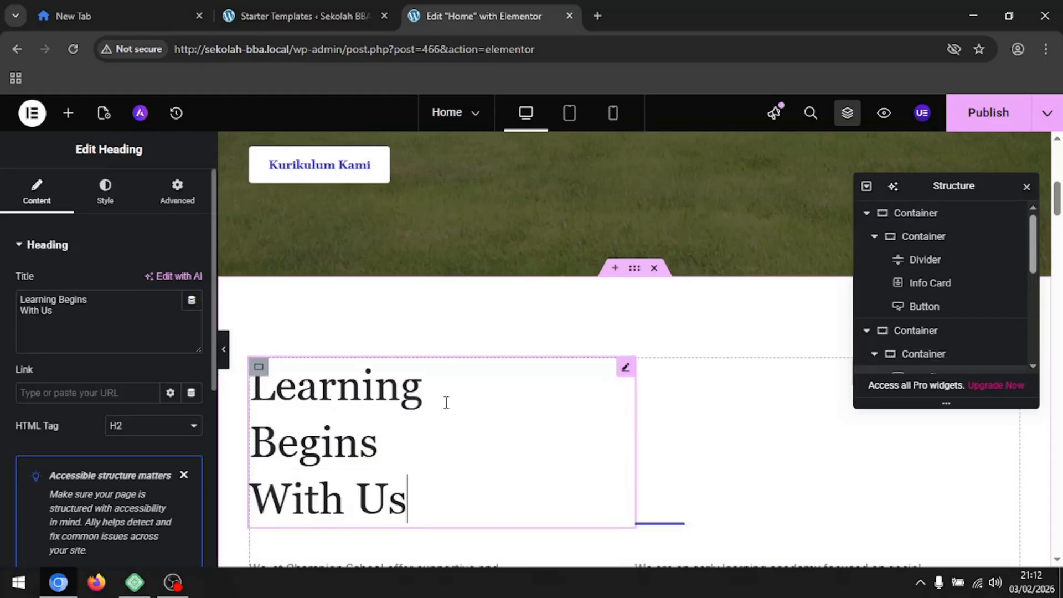
pyautogui.click(868, 214)
pyautogui.click(867, 239)
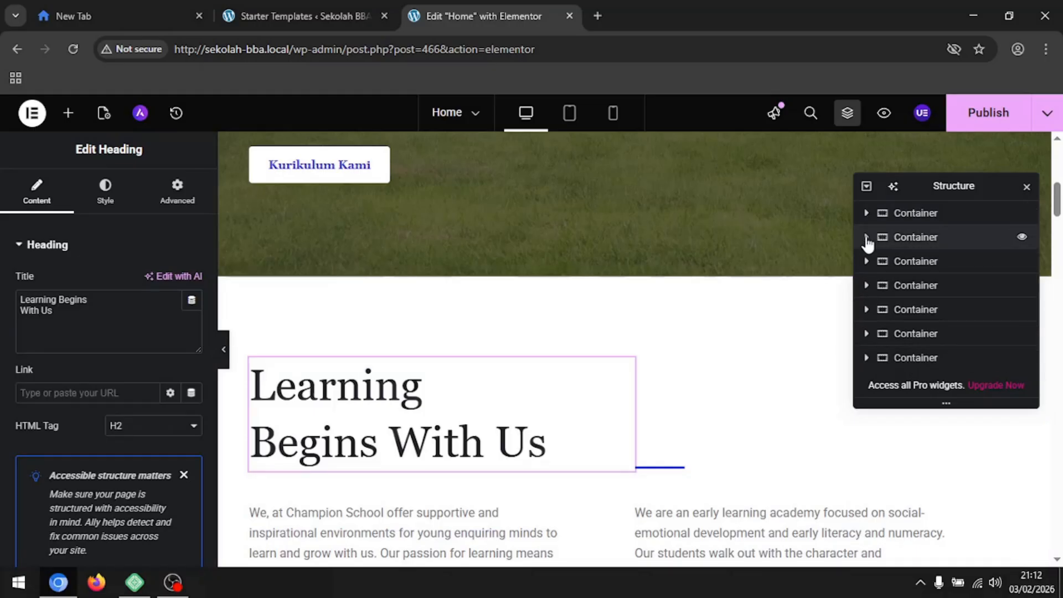
pyautogui.click(919, 238)
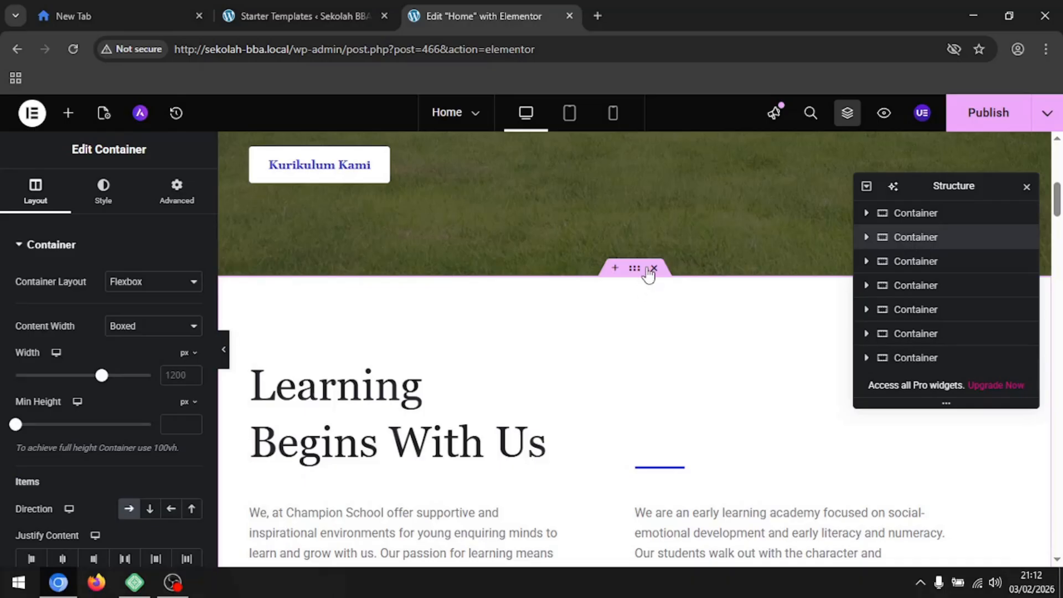
pyautogui.click(866, 238)
pyautogui.click(874, 261)
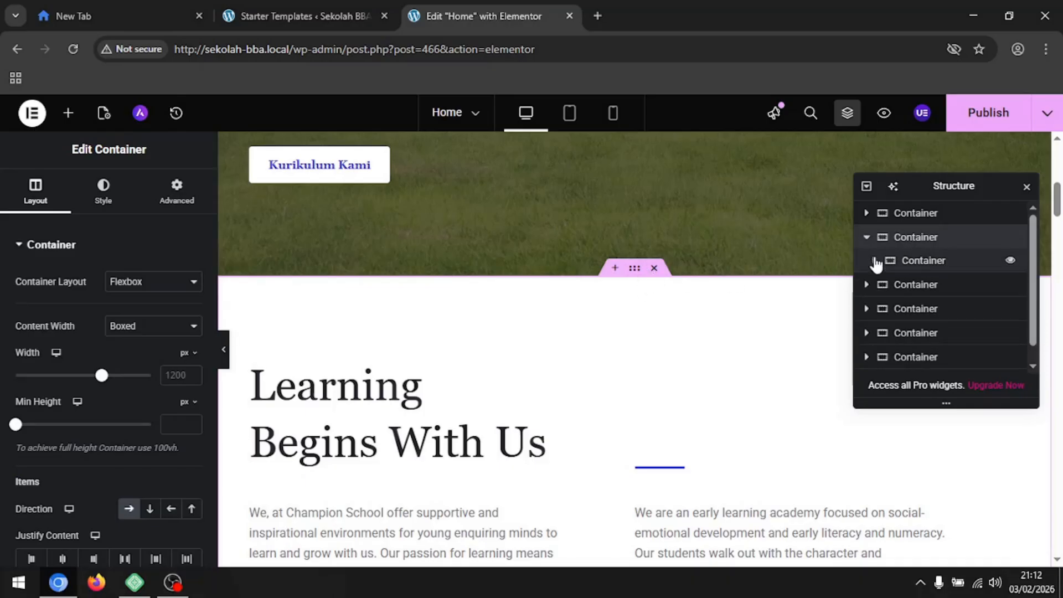
pyautogui.click(874, 262)
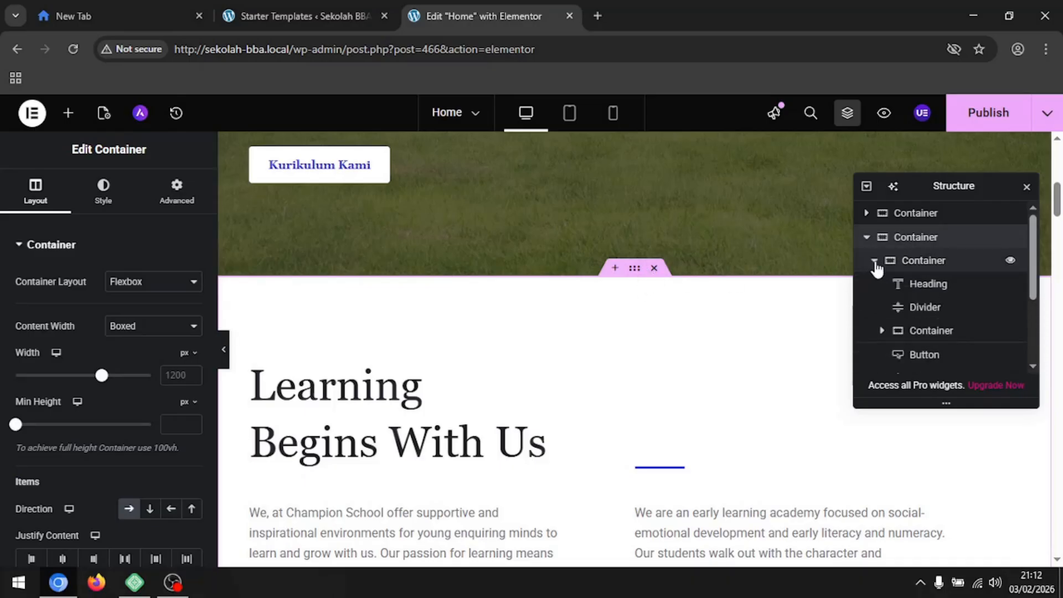
# Examine the "Learning Begins With Us" section's heading, divider and two text editors through the structure tree.
pyautogui.click(921, 287)
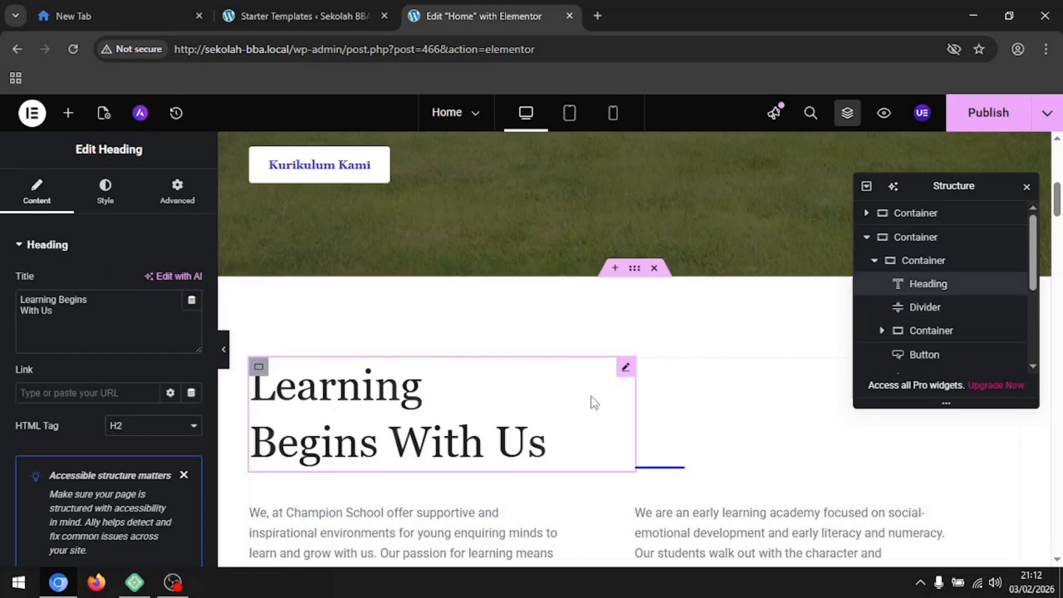
pyautogui.click(966, 309)
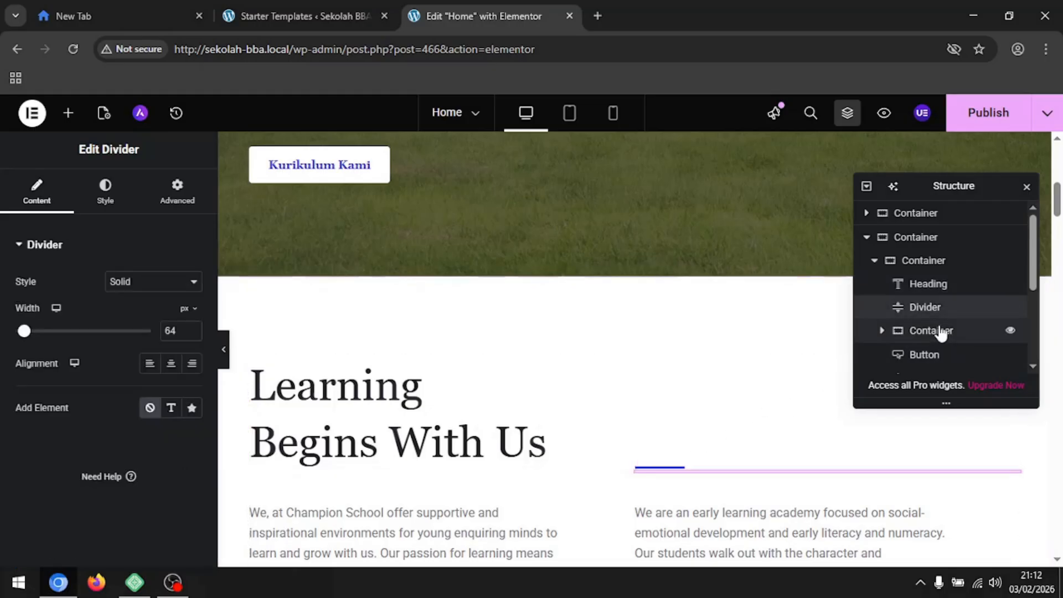
pyautogui.scroll(-2, 897, 299)
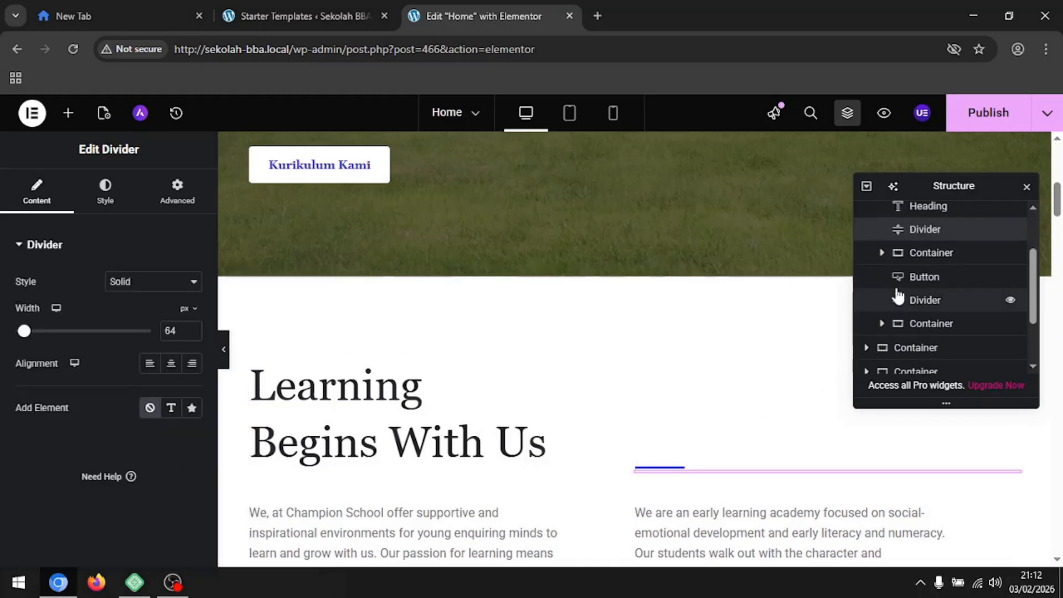
pyautogui.click(883, 254)
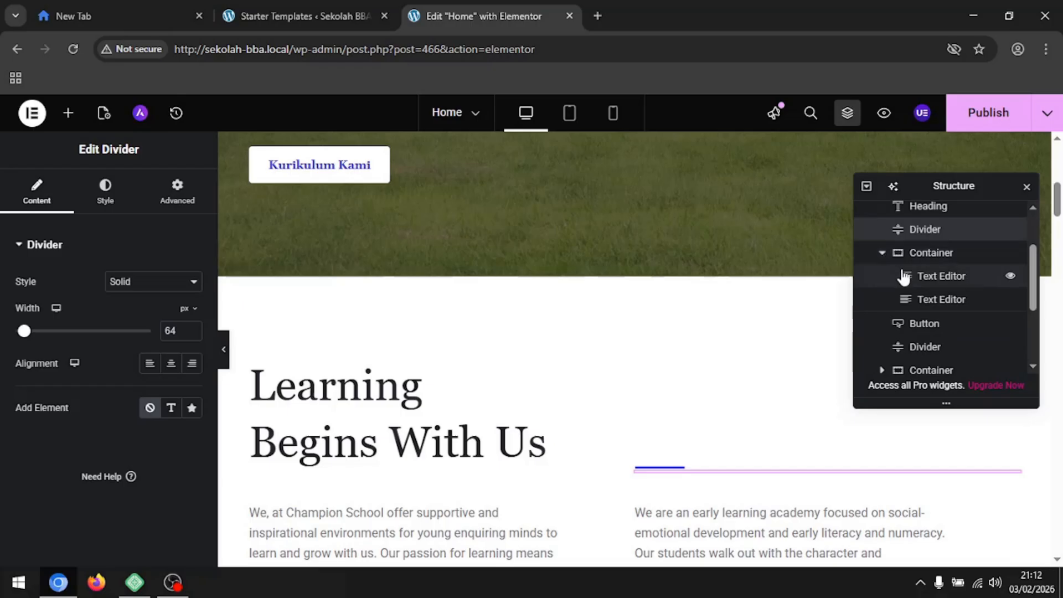
pyautogui.click(922, 282)
pyautogui.scroll(-2, 924, 285)
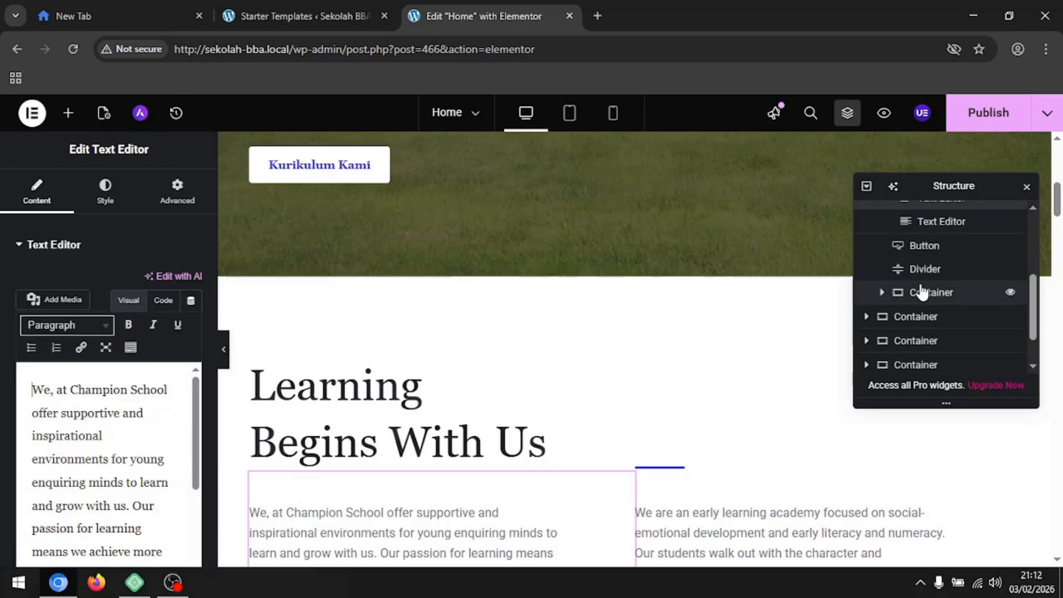
pyautogui.scroll(3, 935, 274)
pyautogui.scroll(-3, 942, 310)
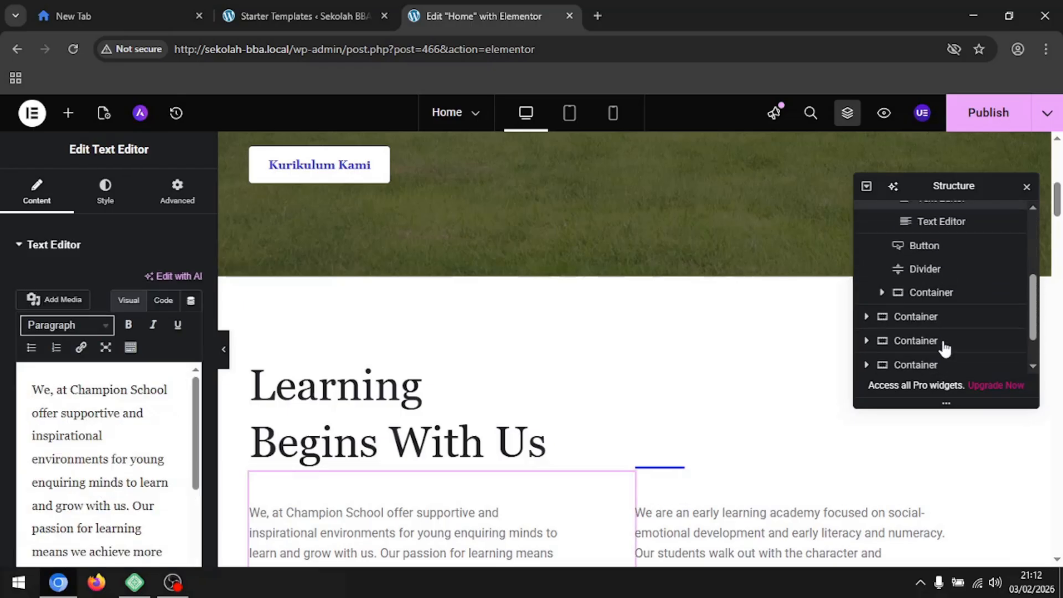
pyautogui.click(948, 232)
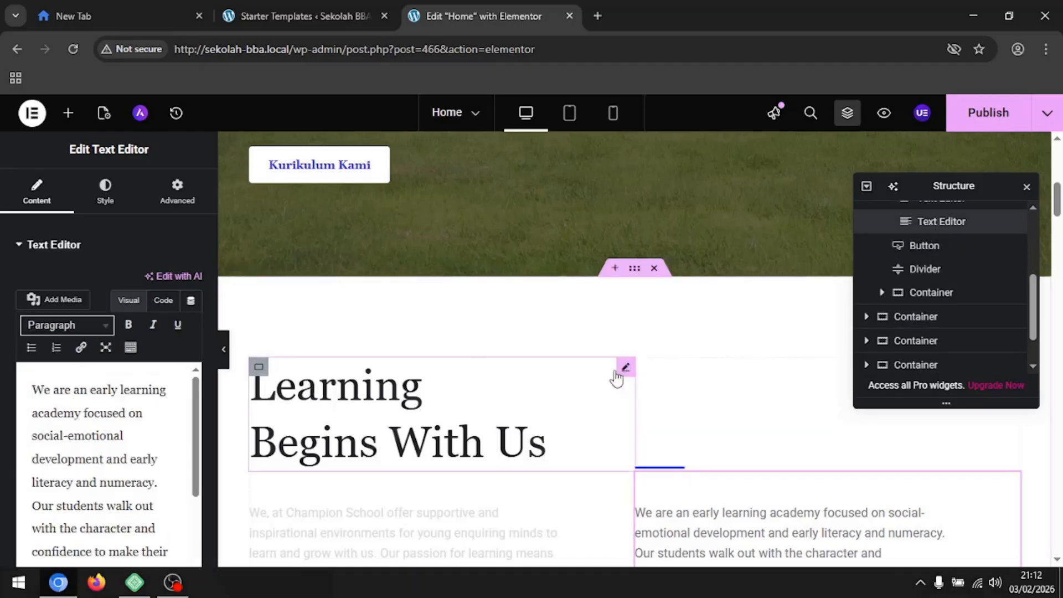
# Review the "Learning Begins With Us" heading's content settings and the text of the two paragraphs below it.
pyautogui.click(453, 411)
pyautogui.click(68, 317)
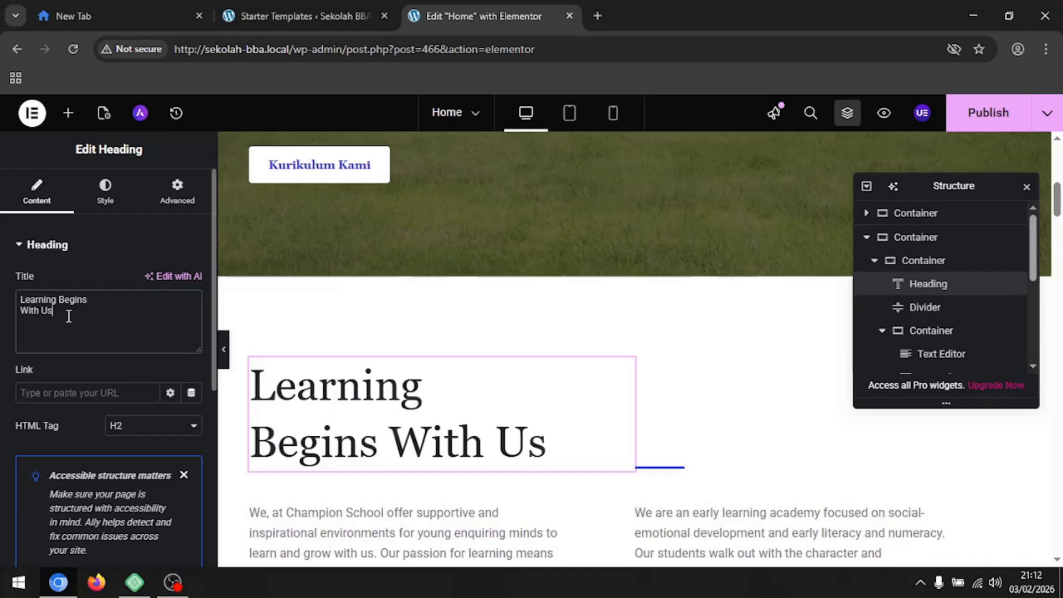
pyautogui.scroll(-3, 69, 316)
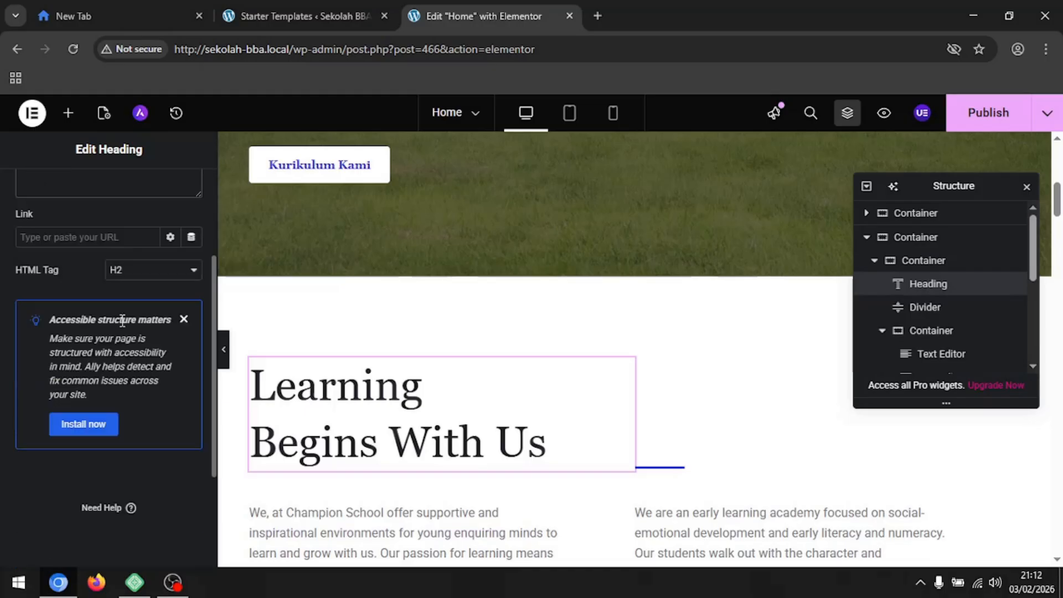
pyautogui.scroll(3, 270, 358)
pyautogui.scroll(-5, 332, 388)
pyautogui.scroll(-2, 391, 412)
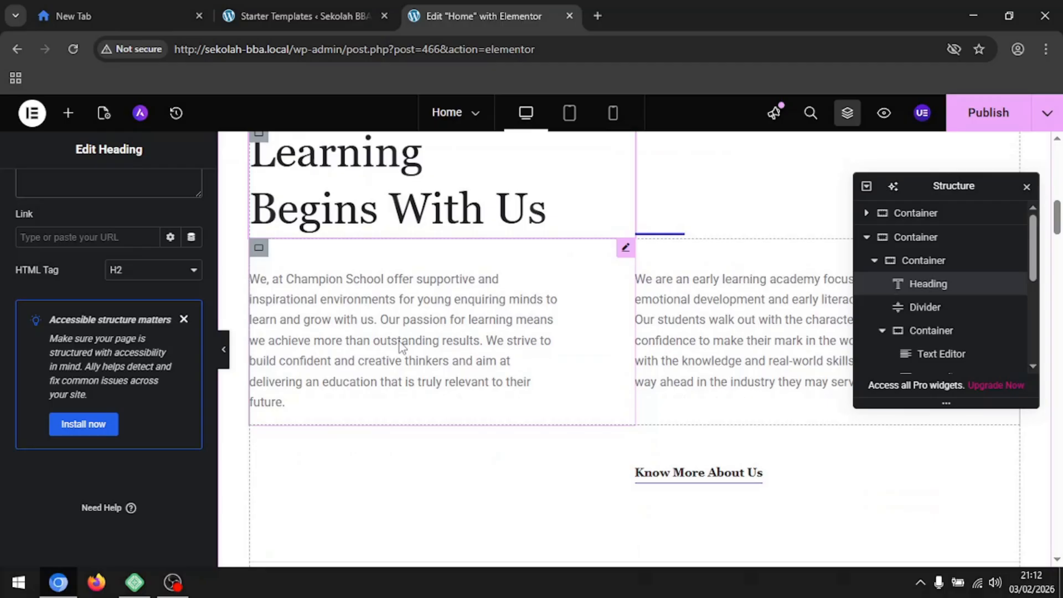
pyautogui.click(403, 348)
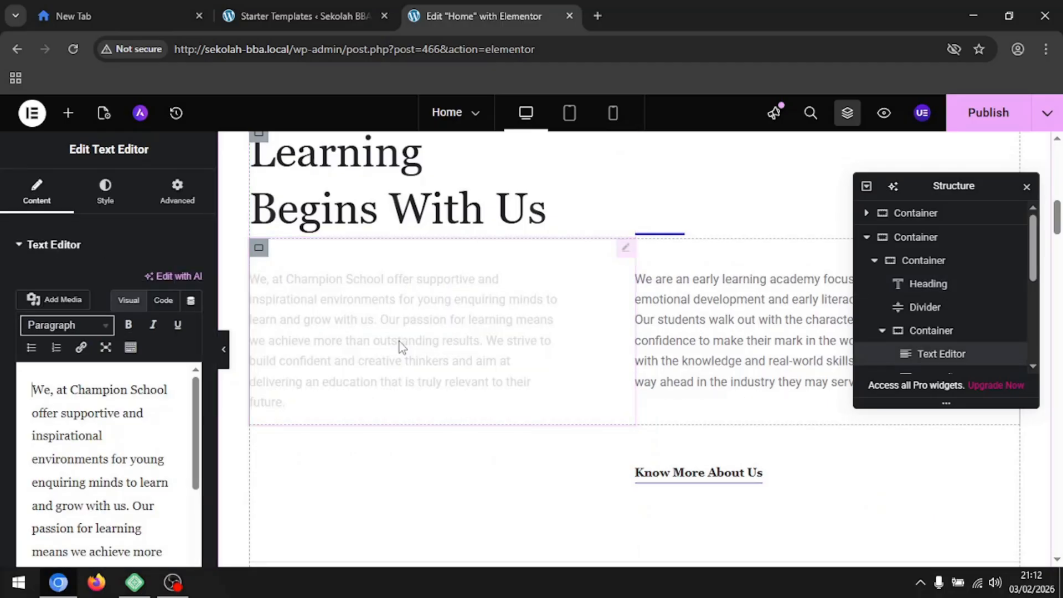
pyautogui.click(745, 334)
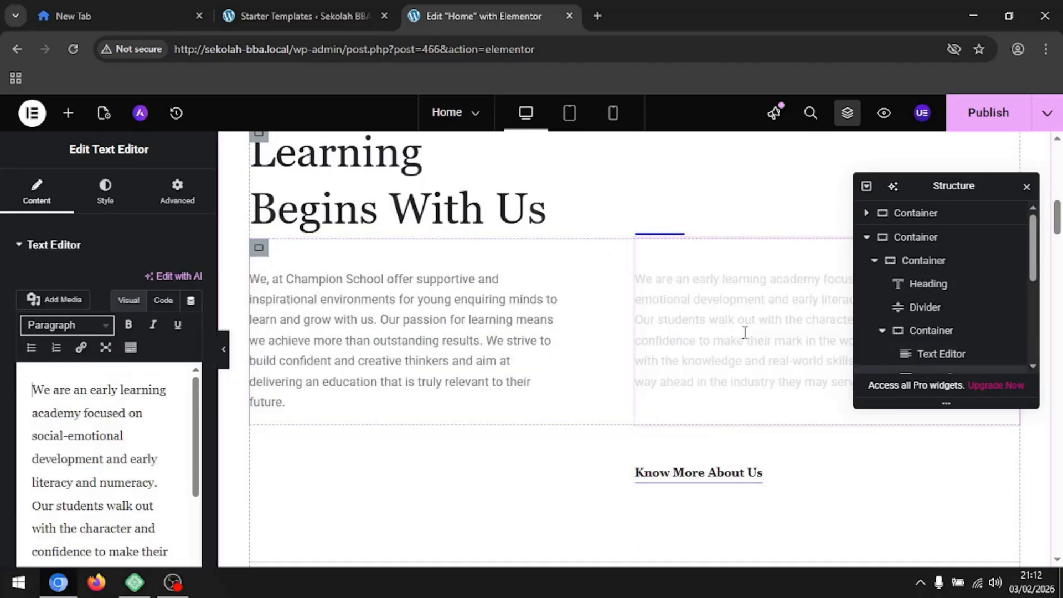
# Uncover and delete the "We are an early learning academy" paragraph, and widen the remaining paragraph to the container's full width.
pyautogui.moveTo(966, 188); pyautogui.dragTo(462, 425)
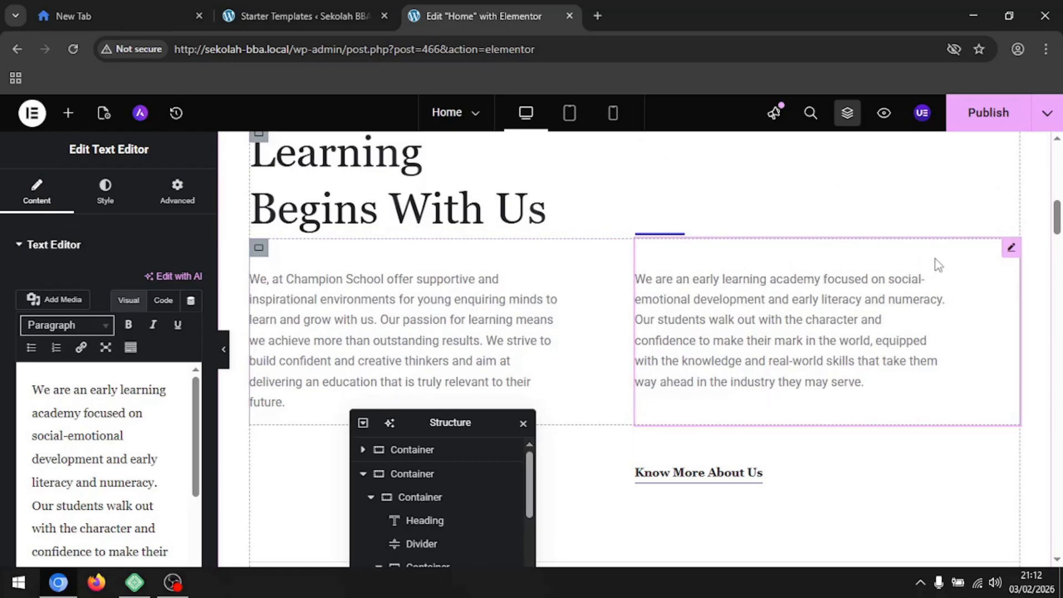
pyautogui.rightClick(1011, 255)
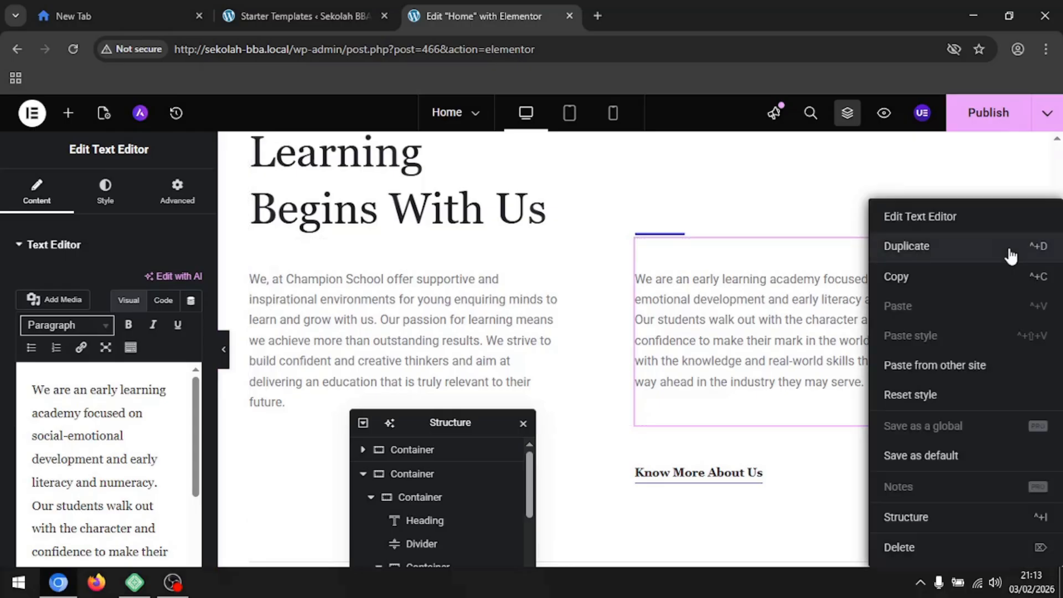
pyautogui.click(954, 547)
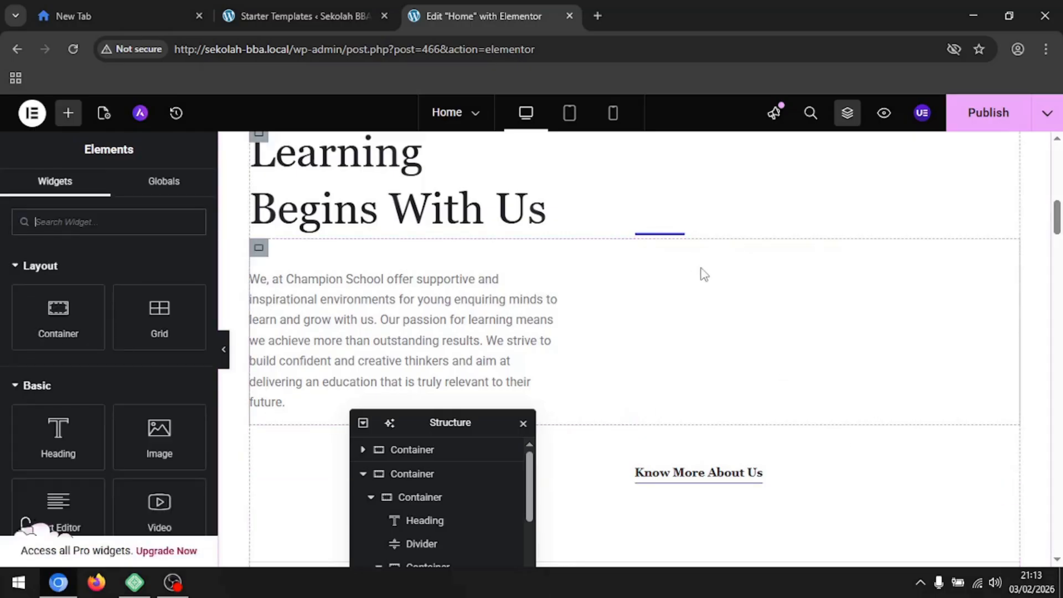
pyautogui.moveTo(634, 311); pyautogui.dragTo(1014, 319)
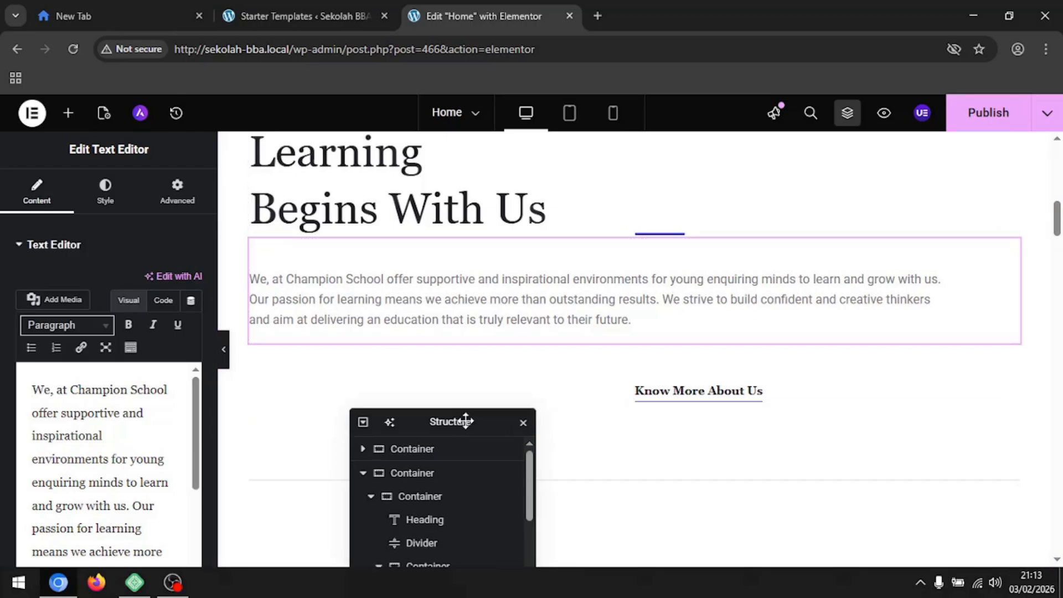
# Undo the paragraph widening and restore the deleted "We are an early learning academy" paragraph by going back through the edit history.
pyautogui.moveTo(465, 420); pyautogui.dragTo(909, 373)
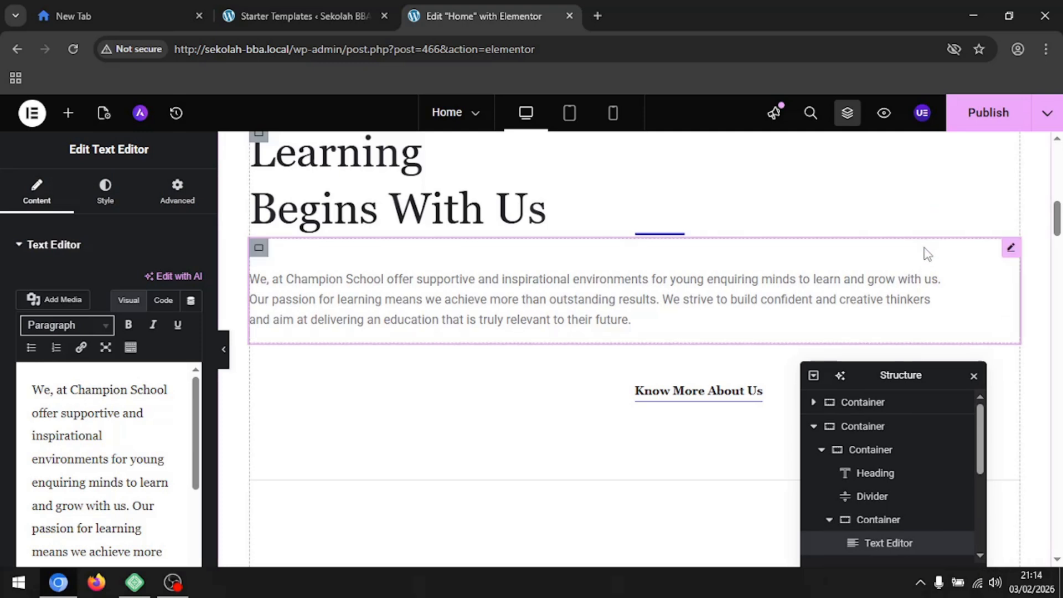
pyautogui.hotkey('ctrl', 'z')
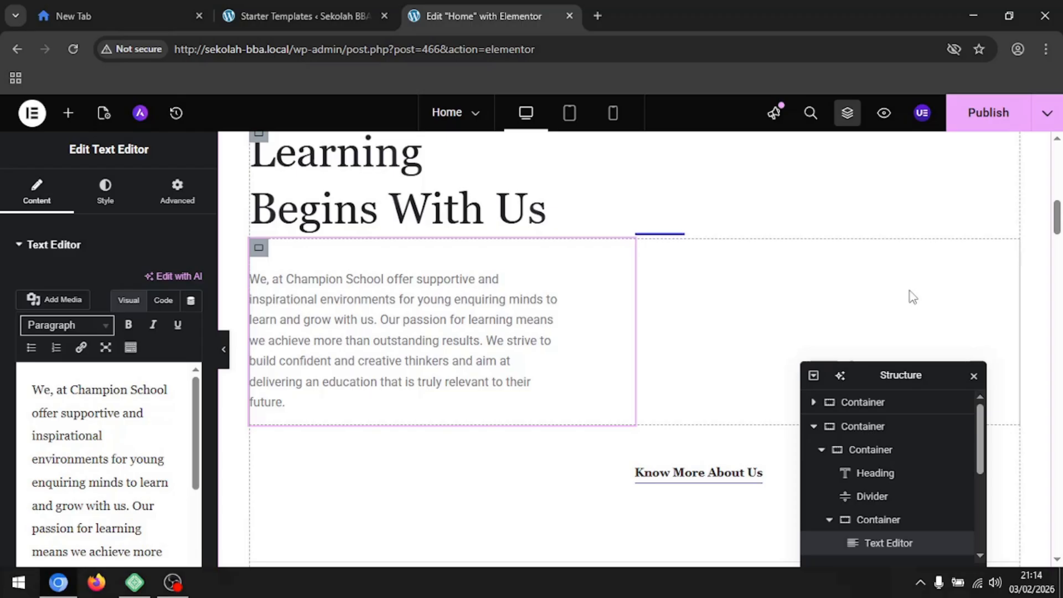
pyautogui.click(178, 117)
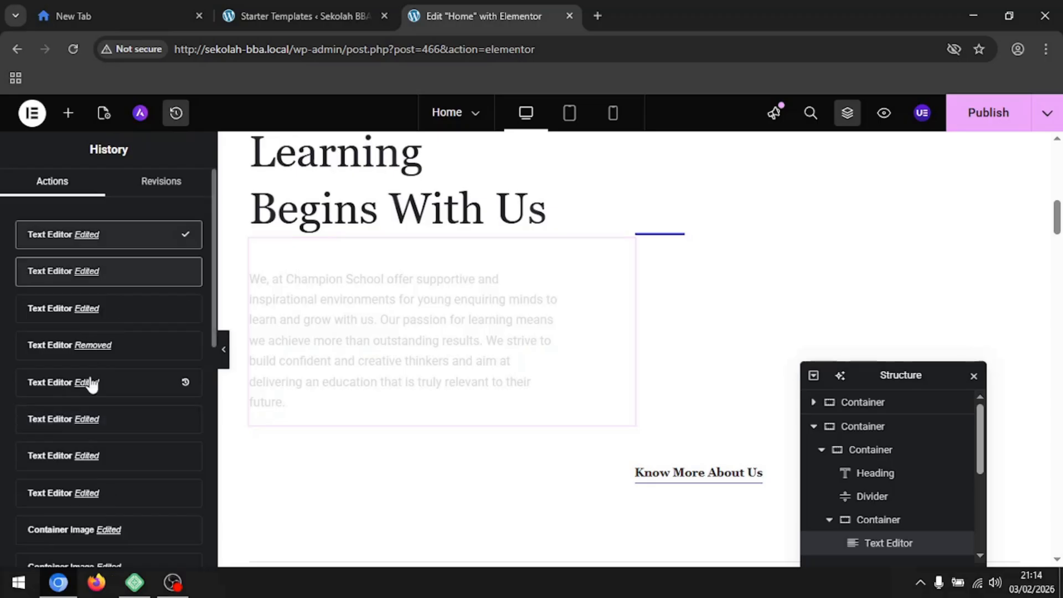
pyautogui.click(142, 271)
pyautogui.click(139, 308)
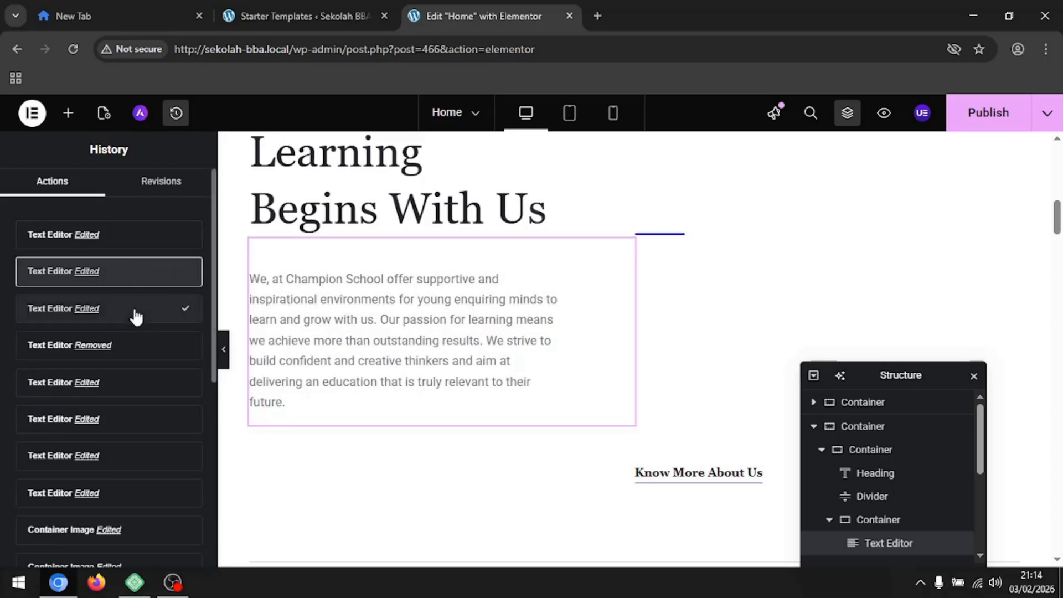
pyautogui.click(141, 349)
pyautogui.click(152, 188)
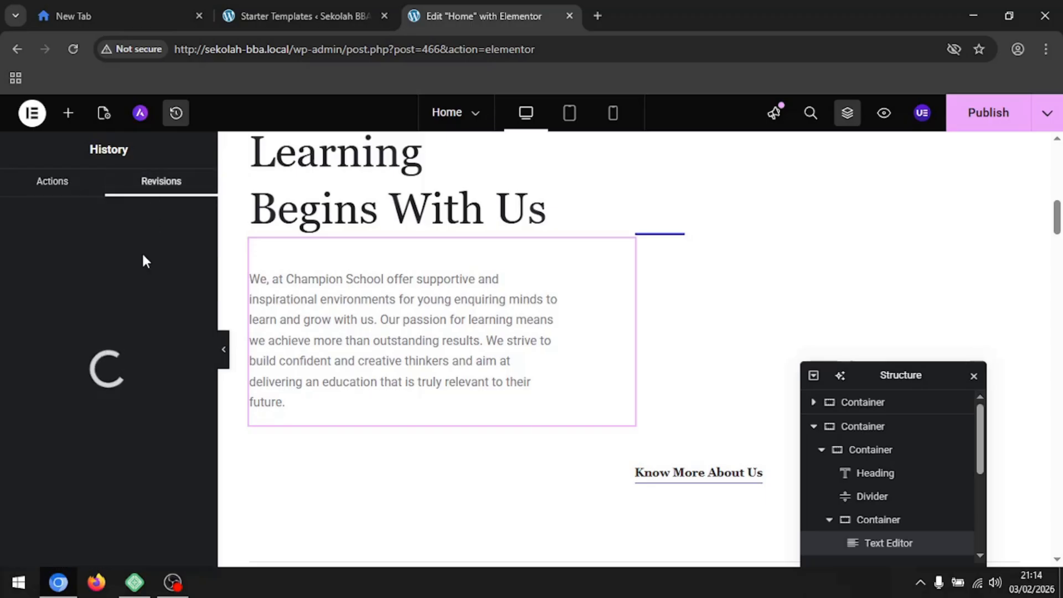
pyautogui.click(43, 186)
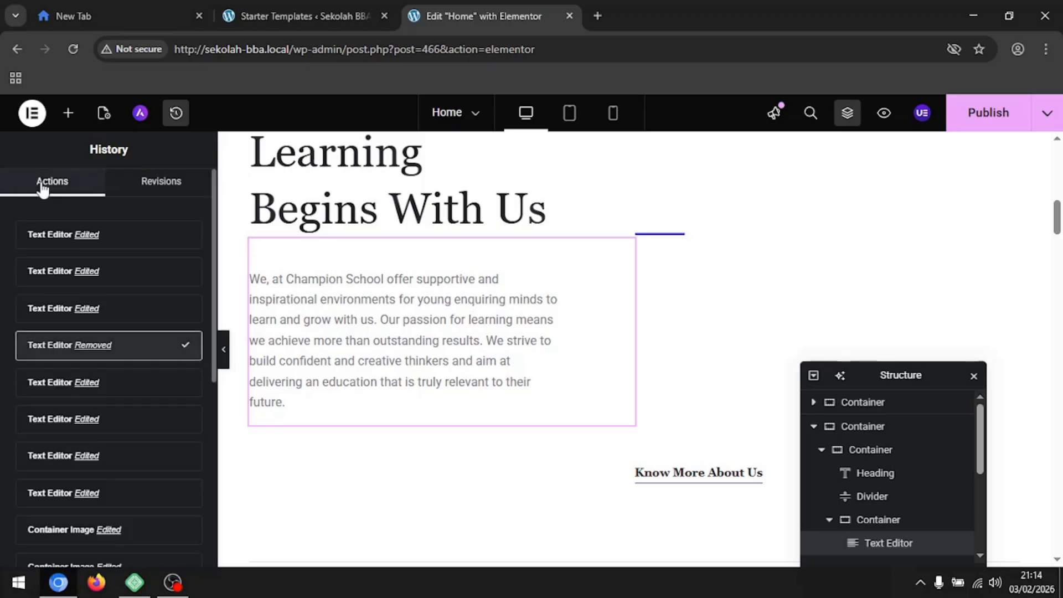
pyautogui.click(142, 386)
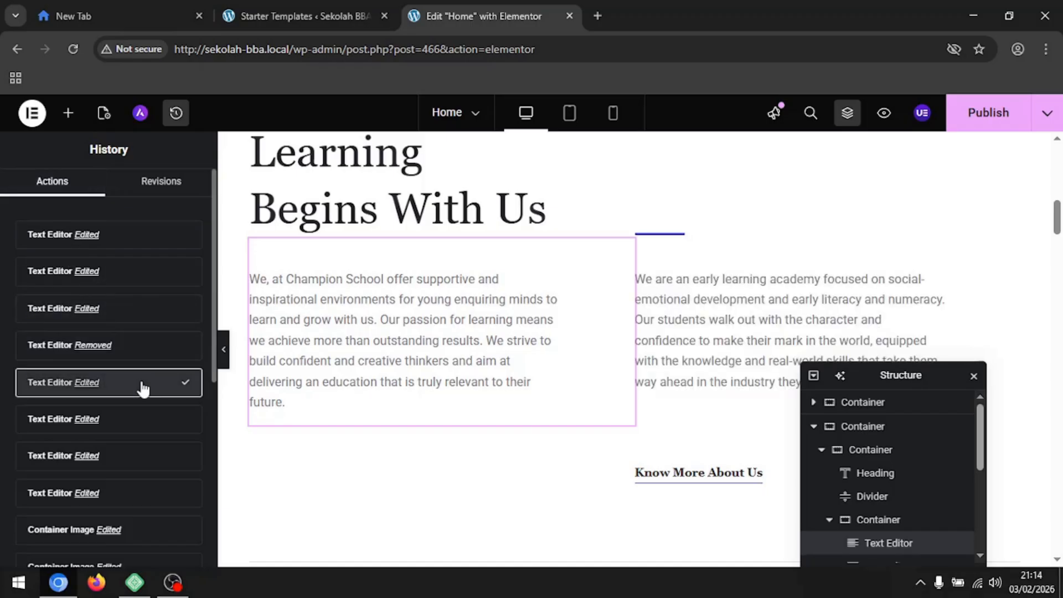
# Add the circled up-arrow icon from the icon library to the "Know More About Us" button and position it before the text.
pyautogui.scroll(4, 611, 313)
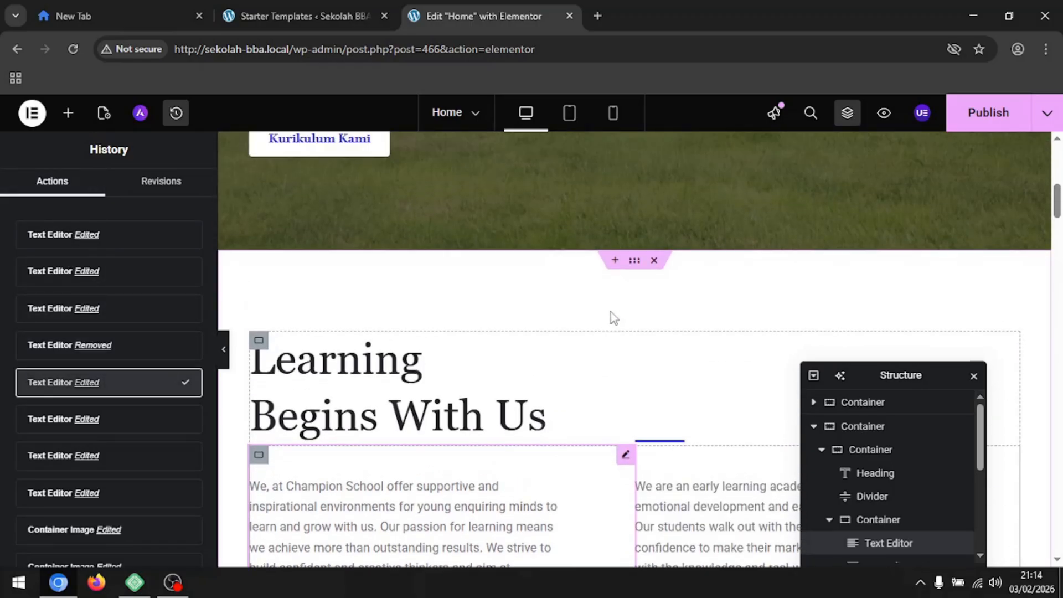
pyautogui.scroll(-9, 610, 314)
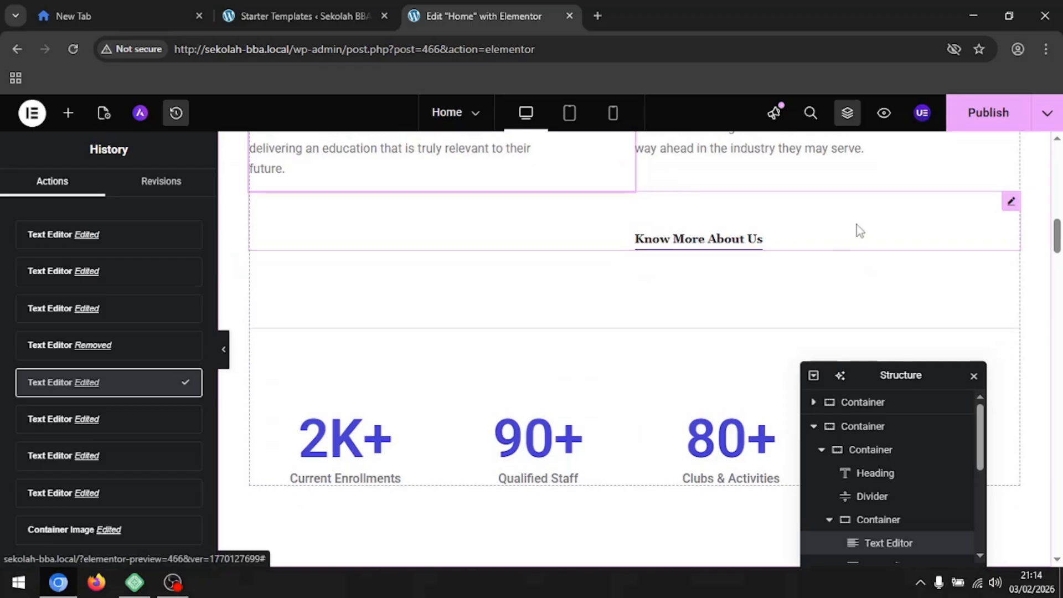
pyautogui.click(859, 227)
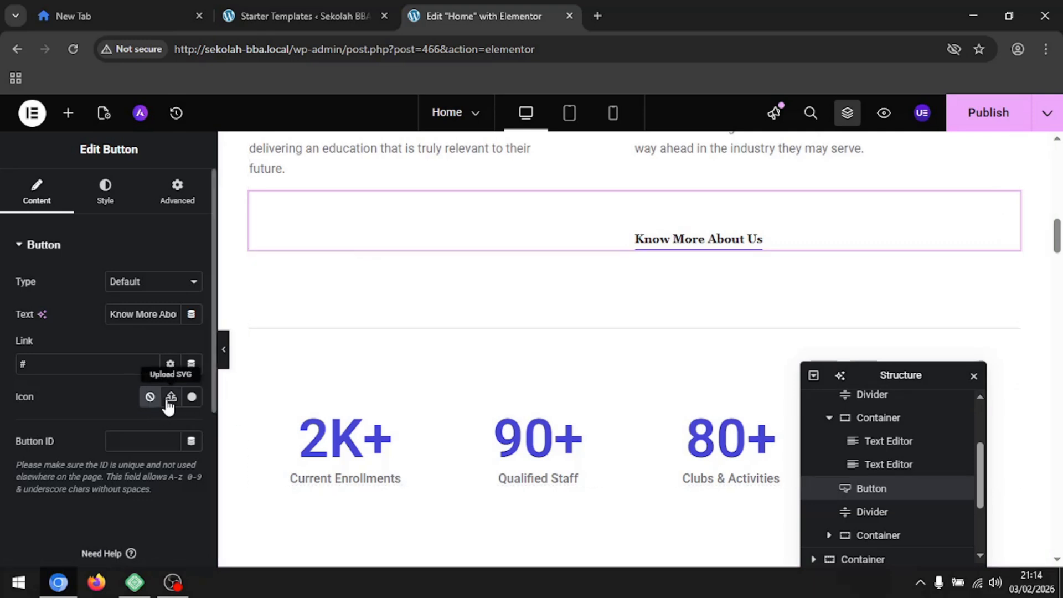
pyautogui.click(148, 398)
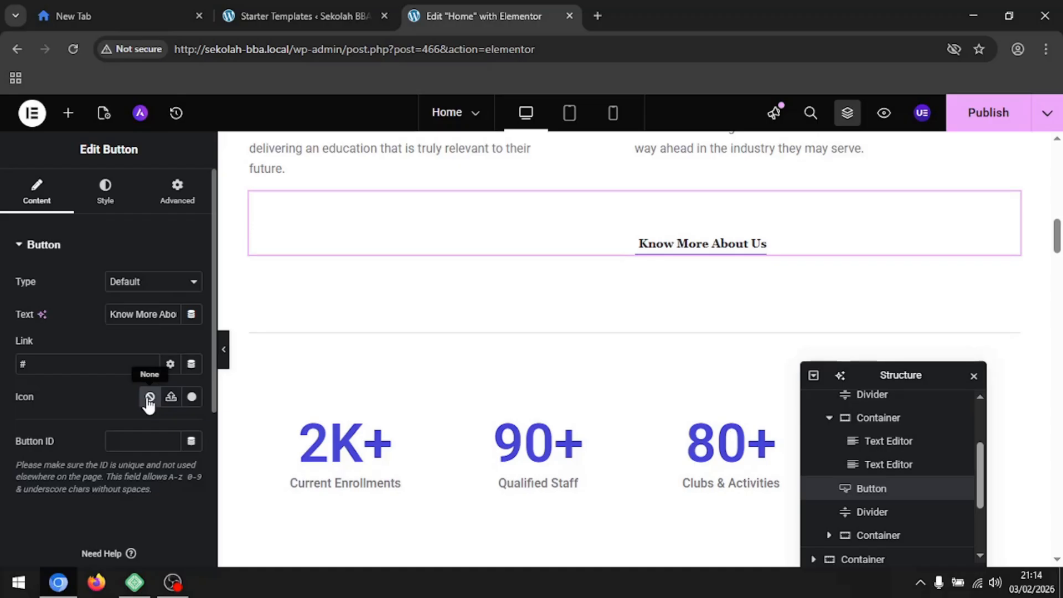
pyautogui.click(192, 397)
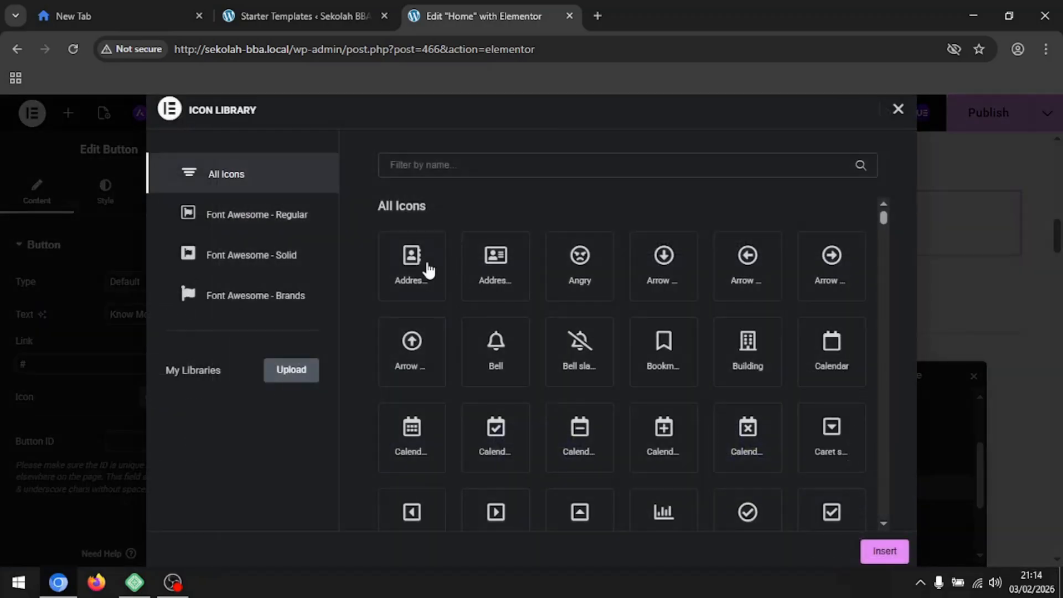
pyautogui.click(418, 344)
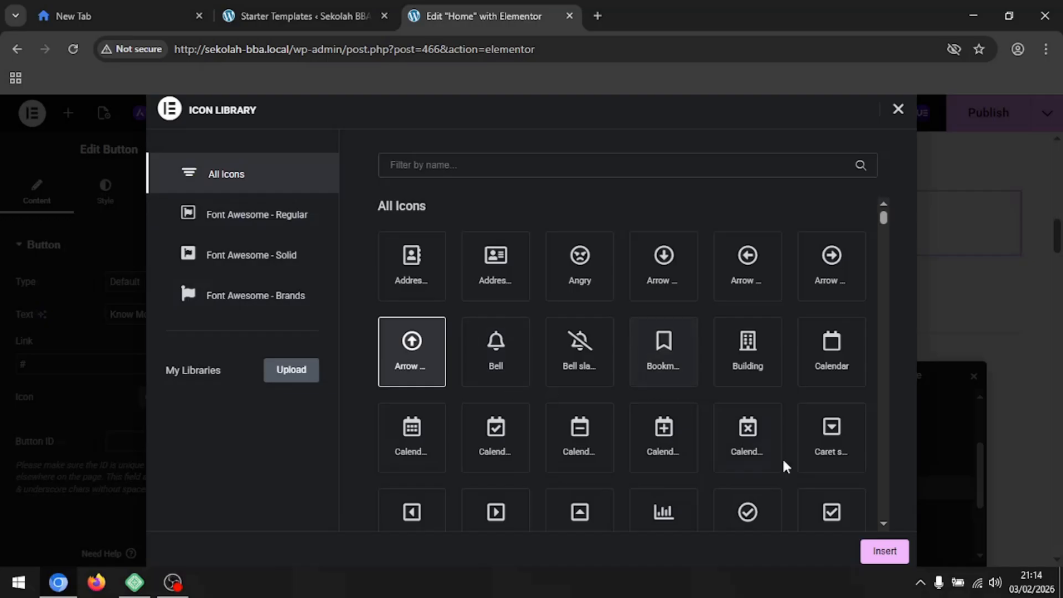
pyautogui.click(884, 551)
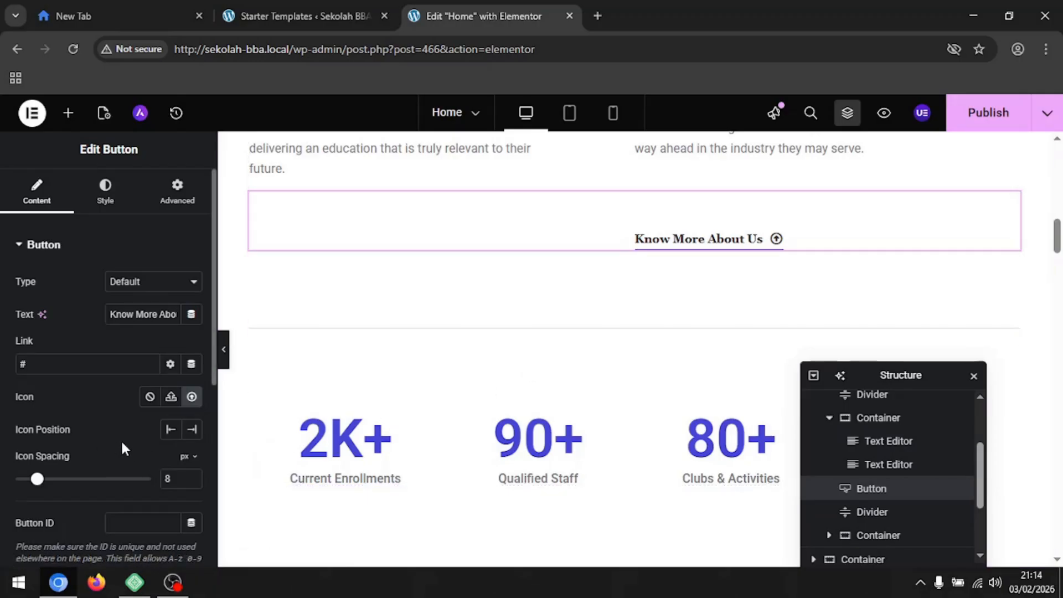
pyautogui.click(173, 432)
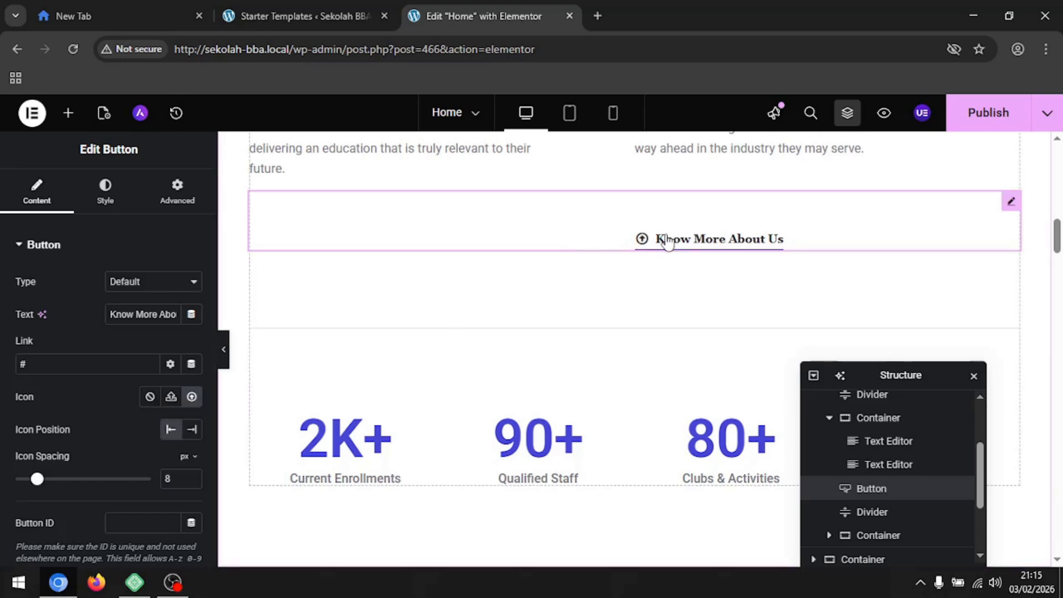
# Try an icon spacing of 41 px on the "Know More About Us" button, and set it back to 8 px.
pyautogui.scroll(-2, 183, 412)
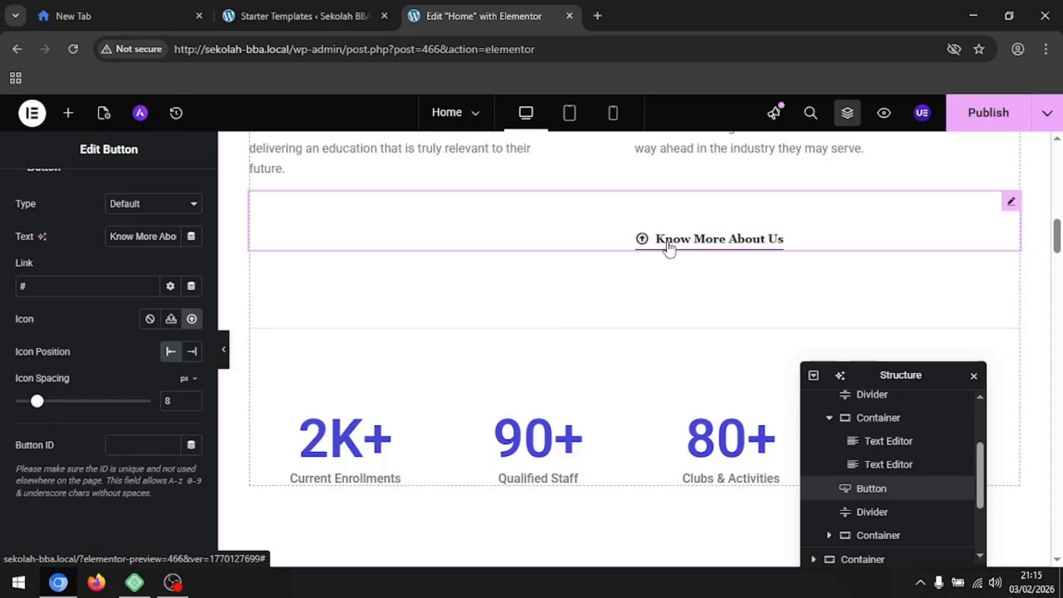
pyautogui.moveTo(43, 404); pyautogui.dragTo(133, 405)
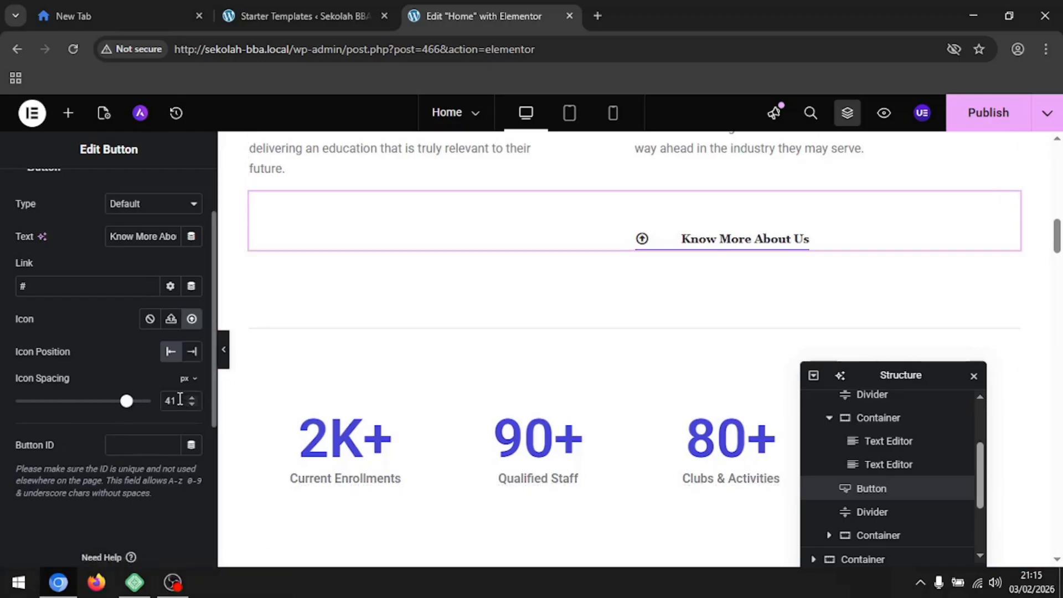
pyautogui.write('8')
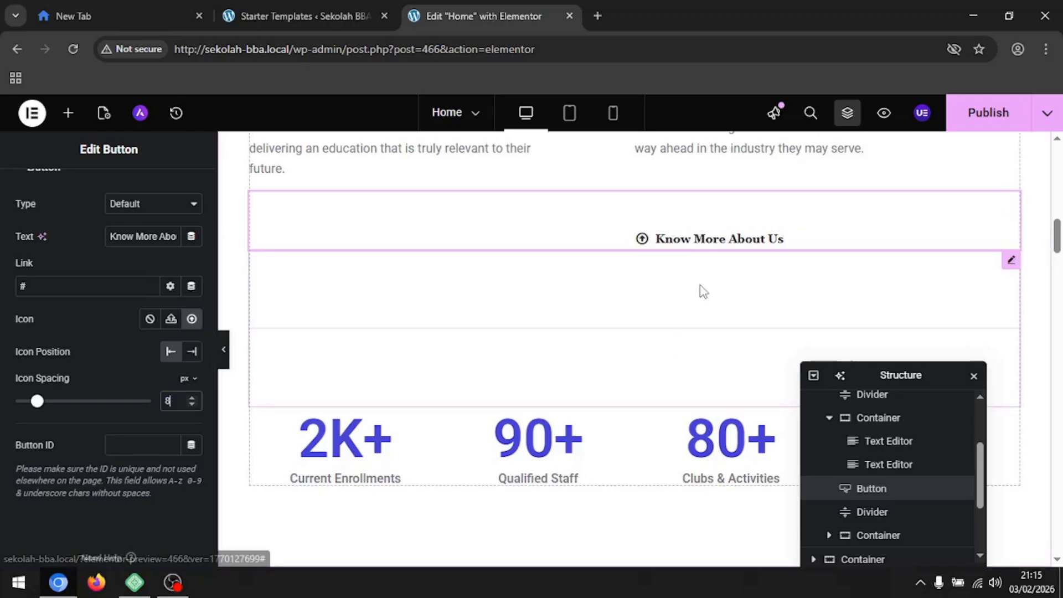
# Select the "Learning Begins With Us" section's outer container, review its layout settings and open its background style settings.
pyautogui.scroll(5, 696, 287)
pyautogui.scroll(5, 691, 301)
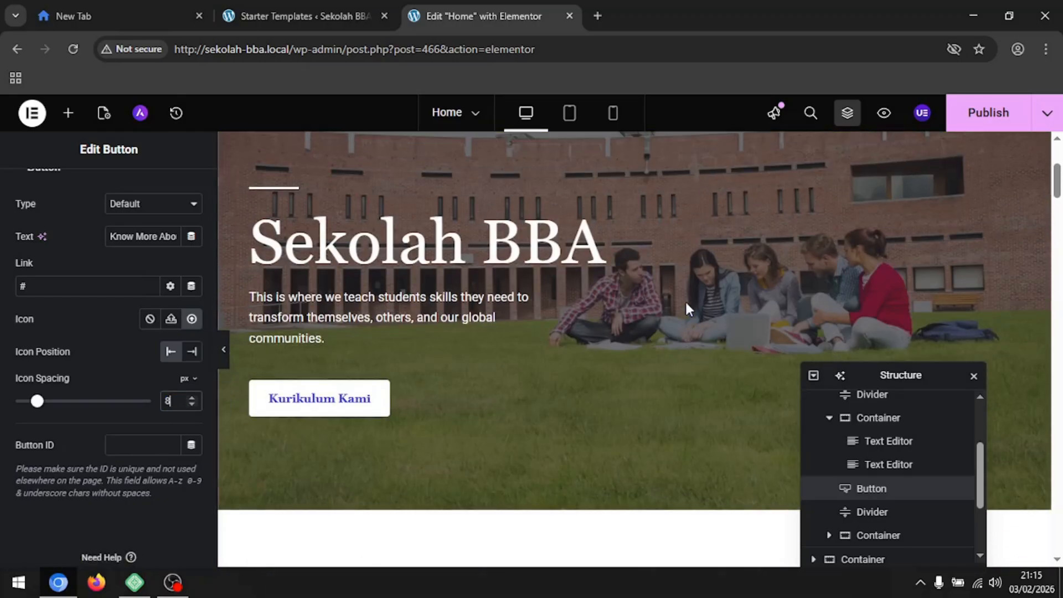
pyautogui.scroll(-5, 702, 337)
pyautogui.scroll(-7, 605, 400)
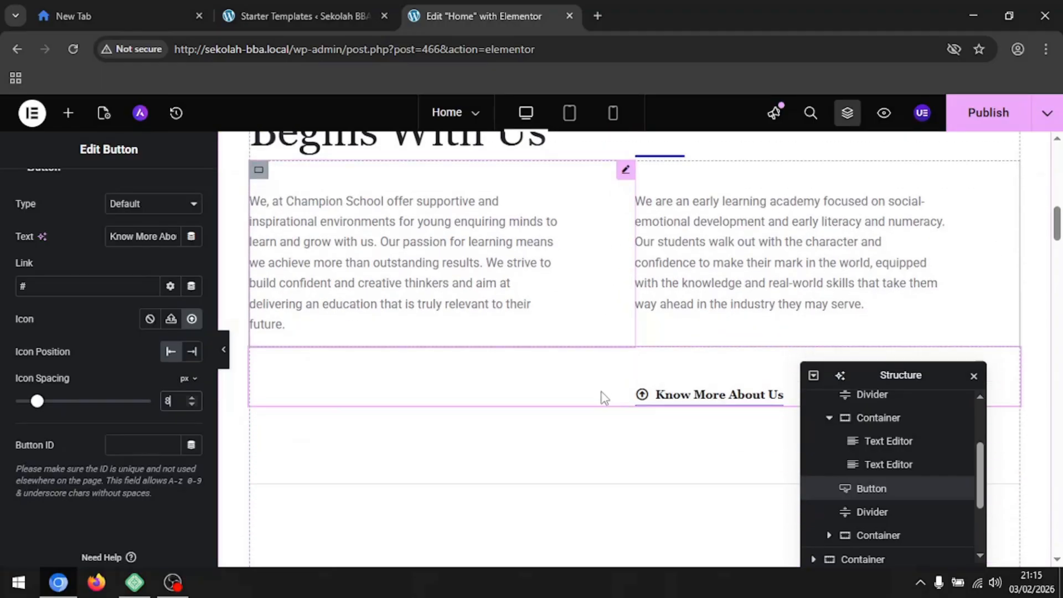
pyautogui.scroll(10, 602, 421)
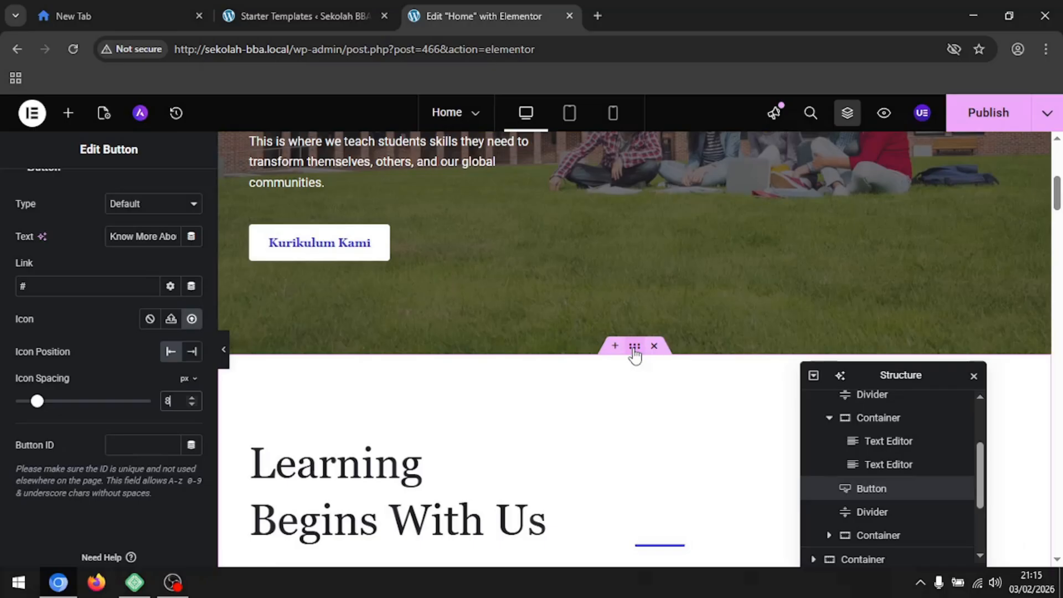
pyautogui.click(634, 349)
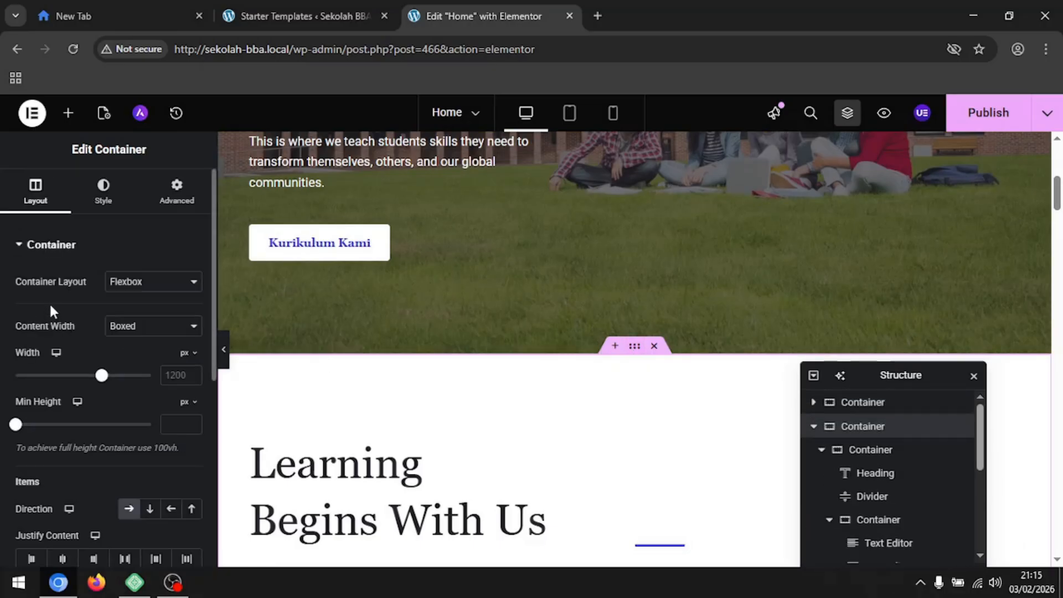
pyautogui.scroll(-5, 48, 301)
pyautogui.scroll(3, 48, 301)
pyautogui.scroll(2, 49, 301)
pyautogui.click(102, 198)
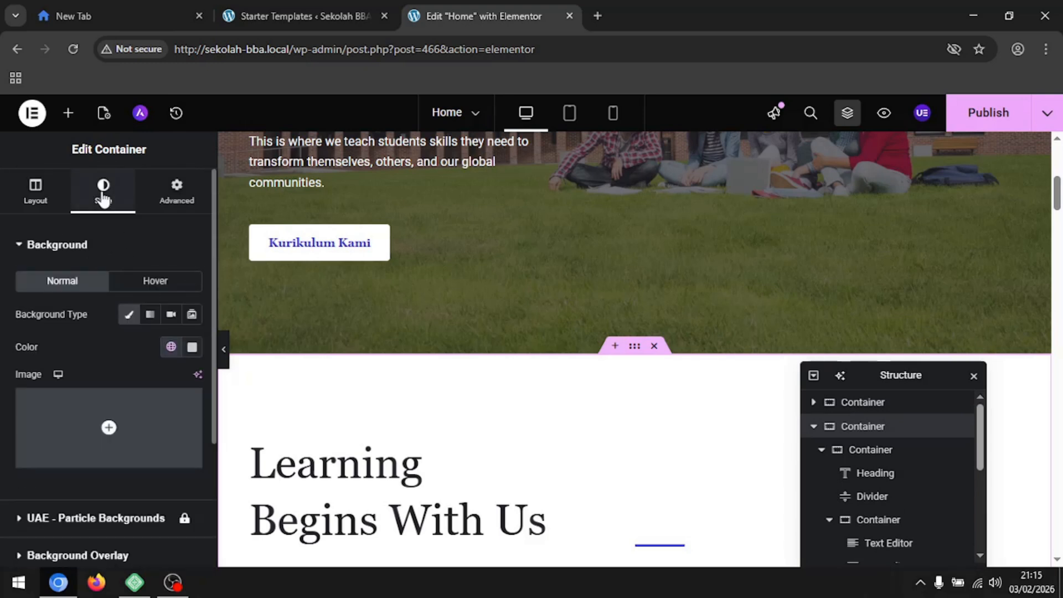
# Set the section container's Classic background to a custom bright green, #4CD35D.
pyautogui.click(129, 315)
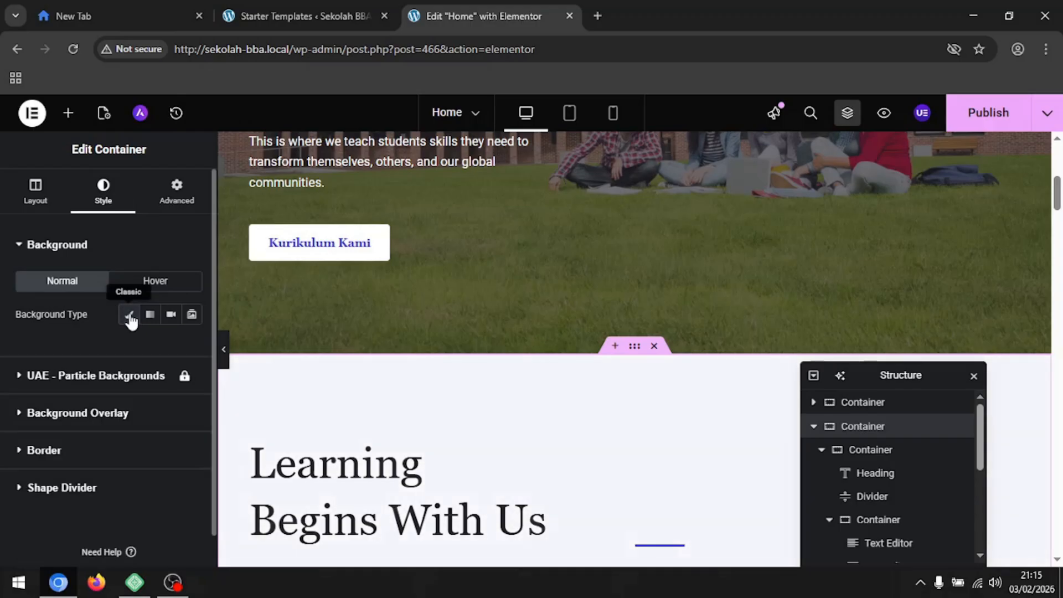
pyautogui.click(130, 316)
pyautogui.click(191, 347)
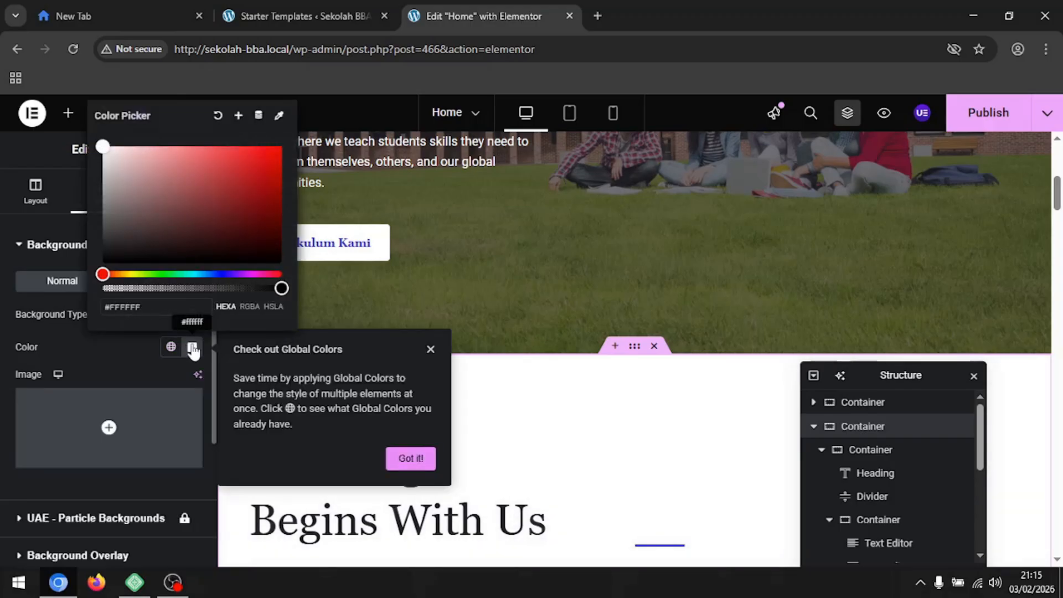
pyautogui.moveTo(227, 183); pyautogui.dragTo(203, 205)
pyautogui.moveTo(176, 273)
pyautogui.mouseDown()
pyautogui.moveTo(190, 275)
pyautogui.moveTo(165, 277)
pyautogui.mouseUp()
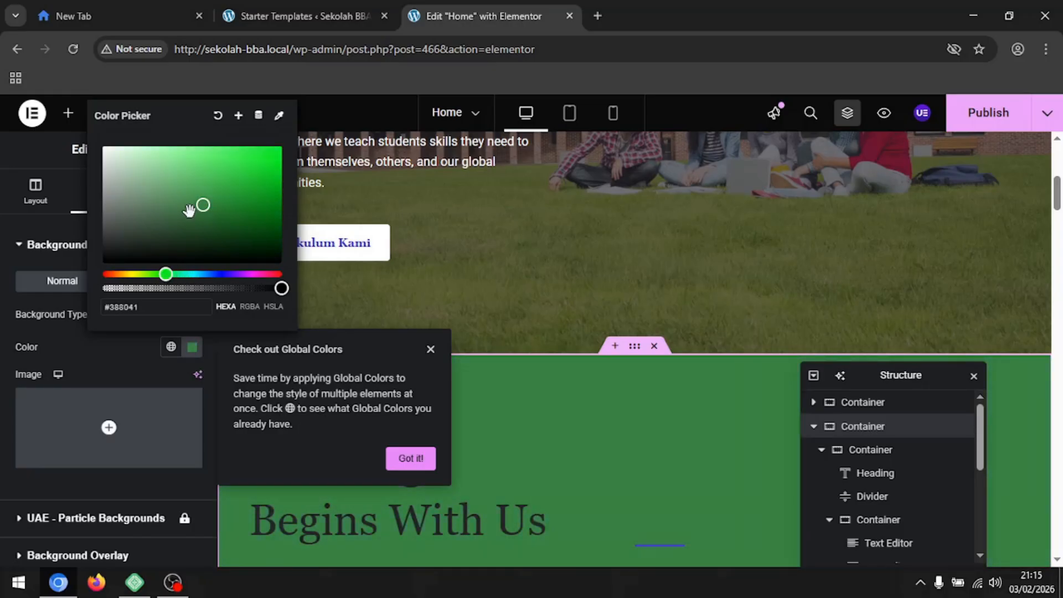
pyautogui.moveTo(203, 205); pyautogui.dragTo(217, 167)
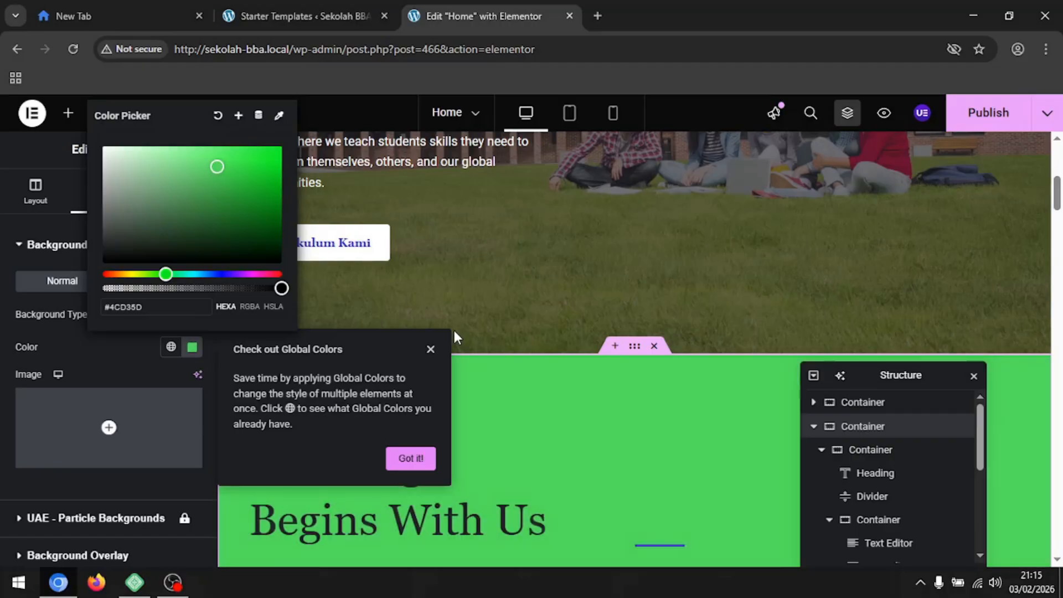
pyautogui.click(705, 444)
# Check the background across the section and change its colour to the dark grey-green #49534A.
pyautogui.scroll(-7, 693, 444)
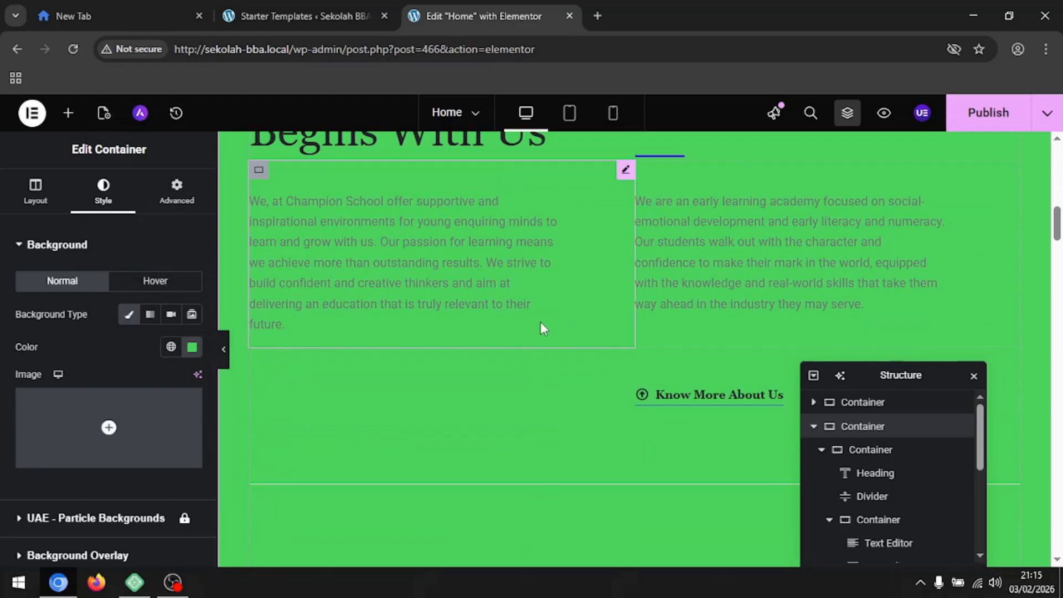
pyautogui.scroll(-10, 537, 338)
pyautogui.scroll(7, 532, 364)
pyautogui.scroll(10, 531, 364)
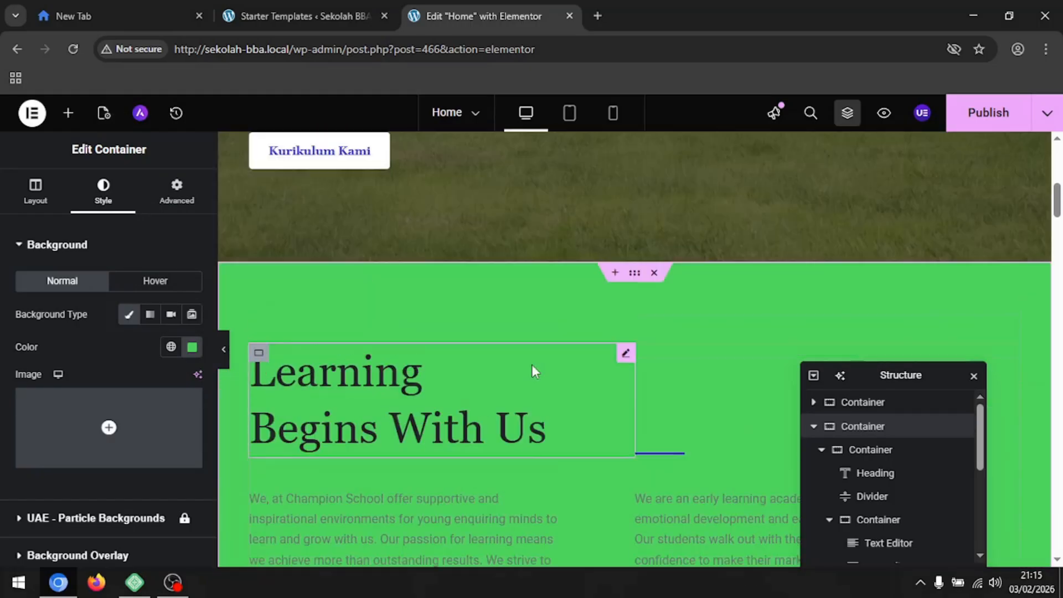
pyautogui.scroll(-3, 530, 366)
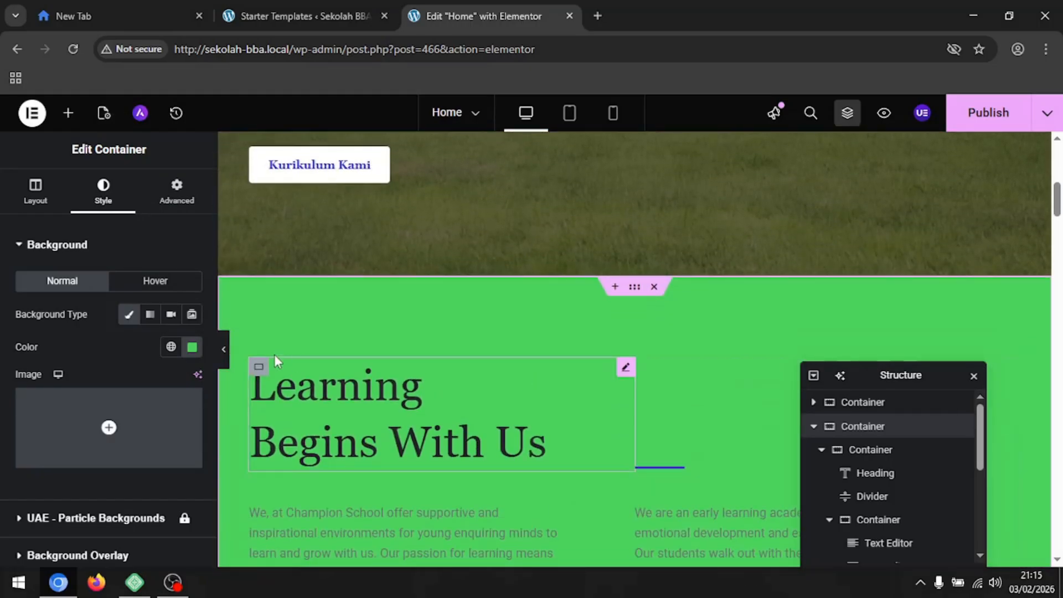
pyautogui.click(192, 347)
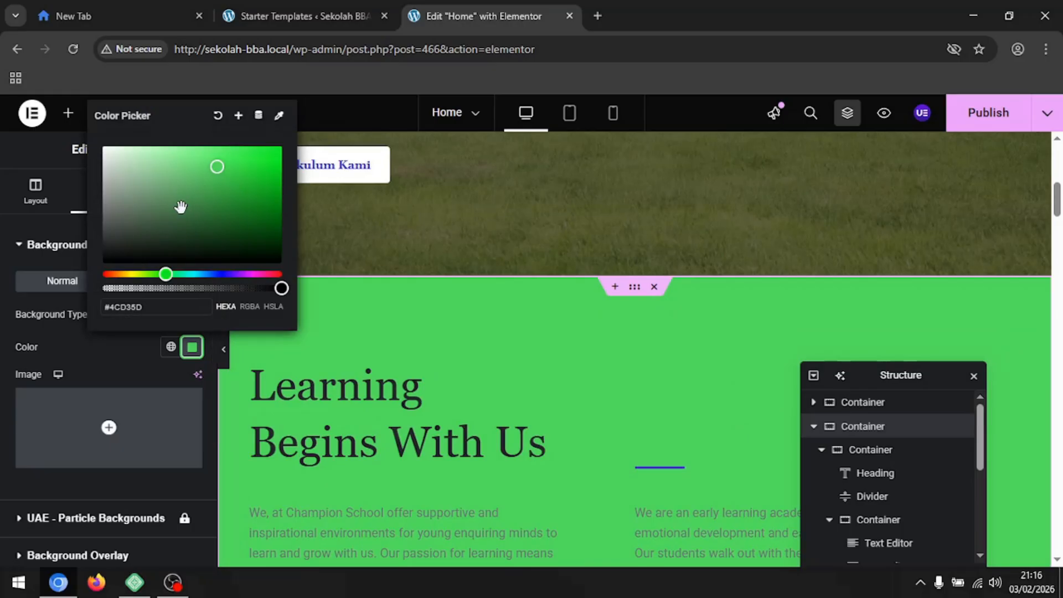
pyautogui.moveTo(178, 207); pyautogui.dragTo(124, 224)
pyautogui.scroll(-10, 449, 346)
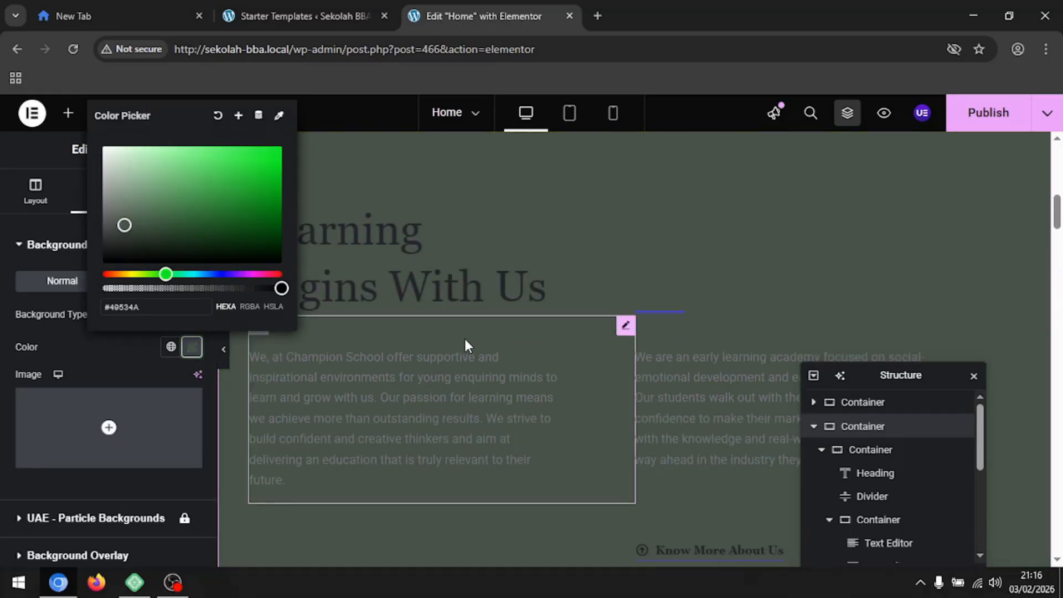
pyautogui.scroll(8, 535, 340)
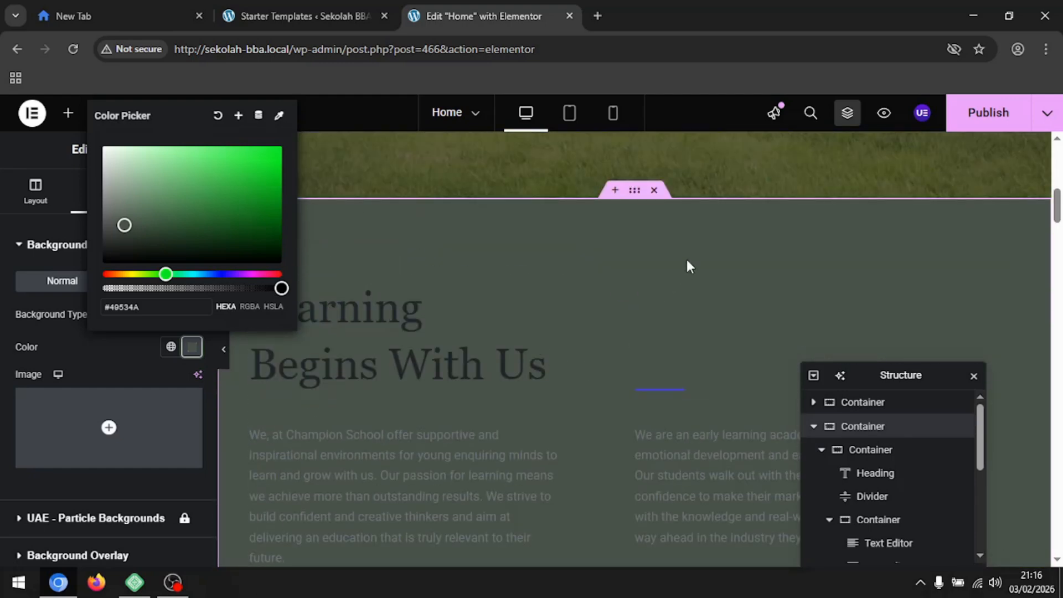
pyautogui.click(636, 196)
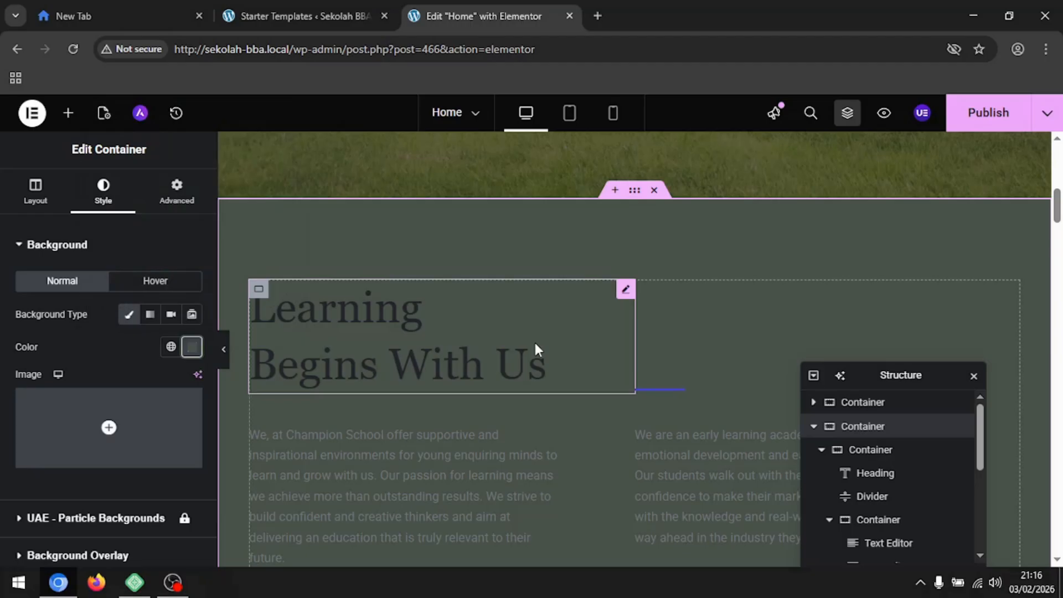
# Set the "Learning Begins With Us" heading's text colour to white.
pyautogui.click(626, 295)
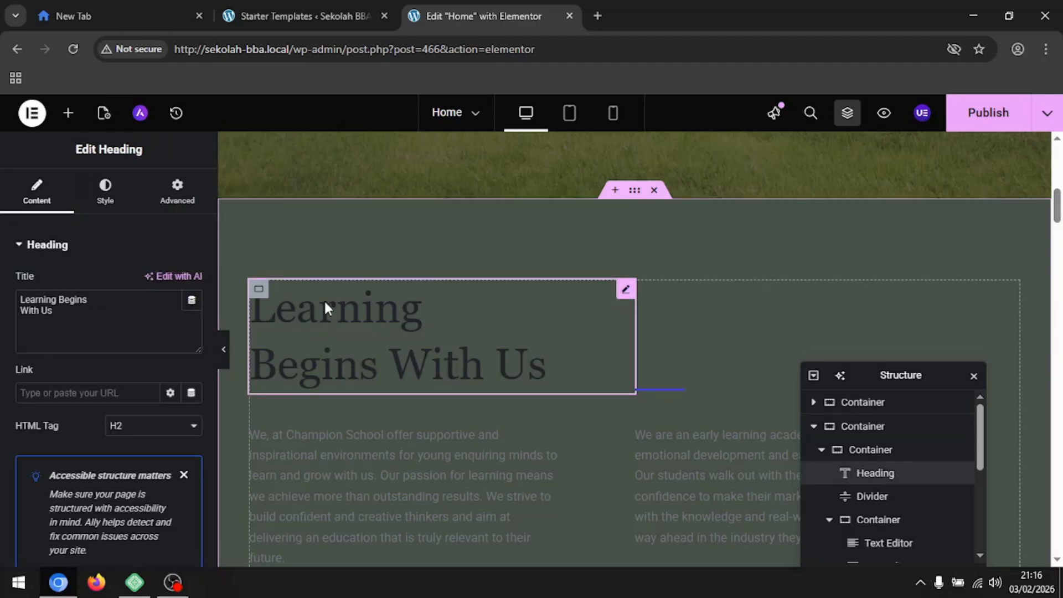
pyautogui.click(105, 191)
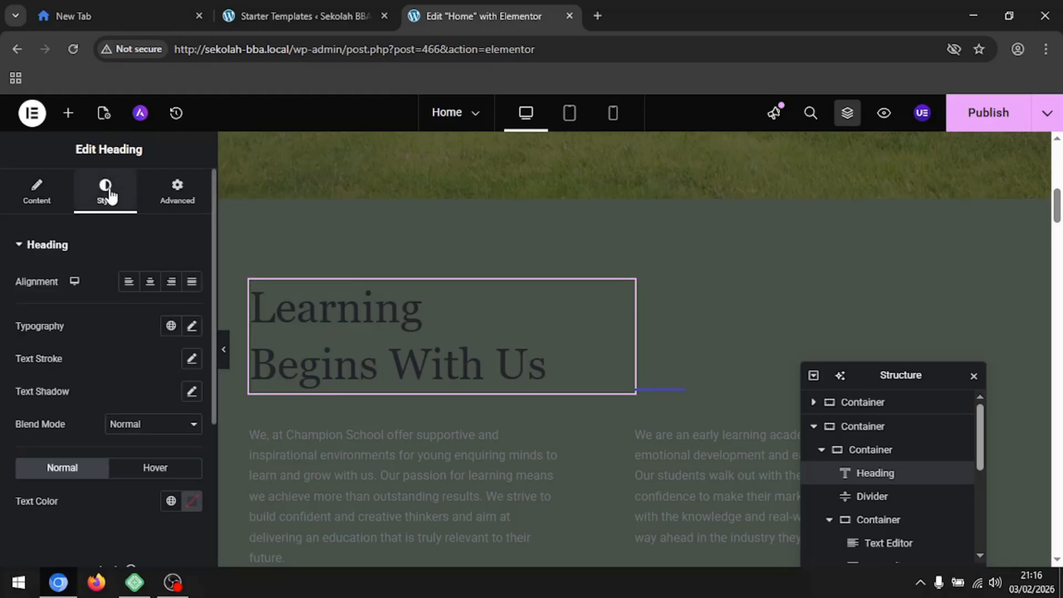
pyautogui.click(191, 327)
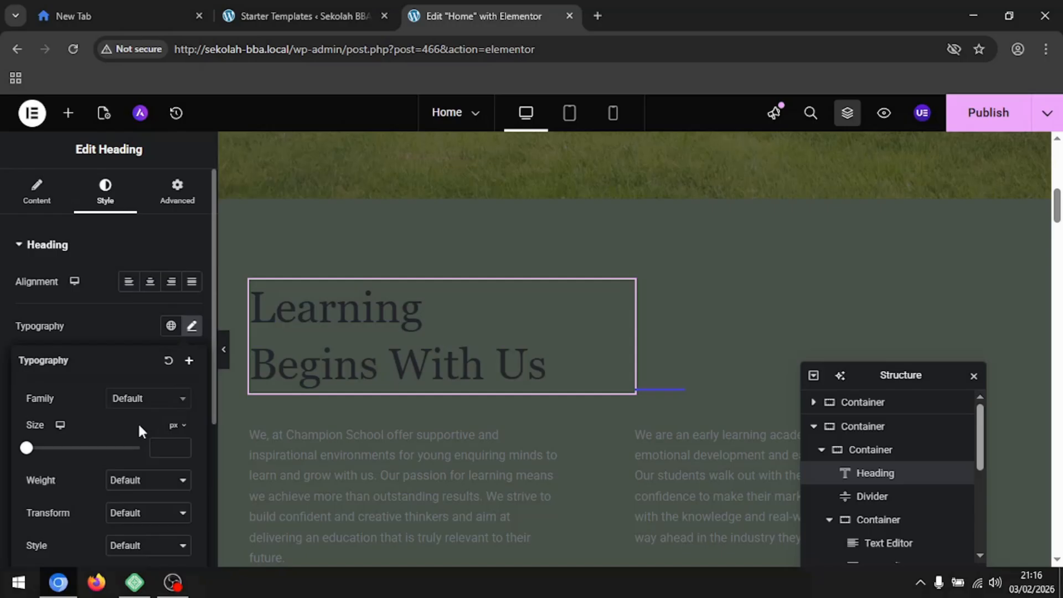
pyautogui.scroll(-3, 139, 430)
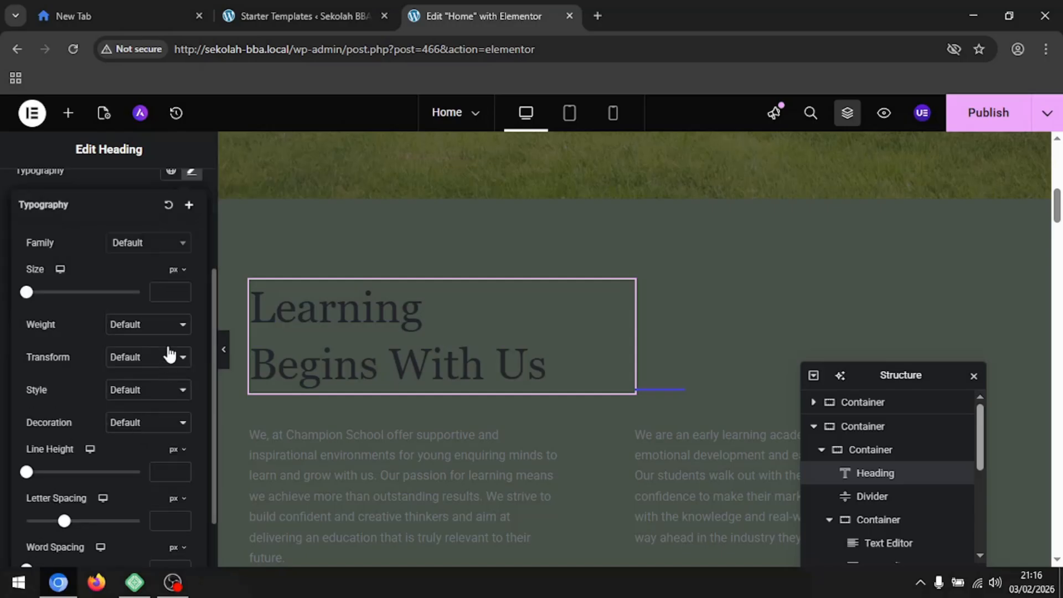
pyautogui.scroll(-1, 164, 336)
pyautogui.scroll(4, 164, 335)
pyautogui.click(130, 322)
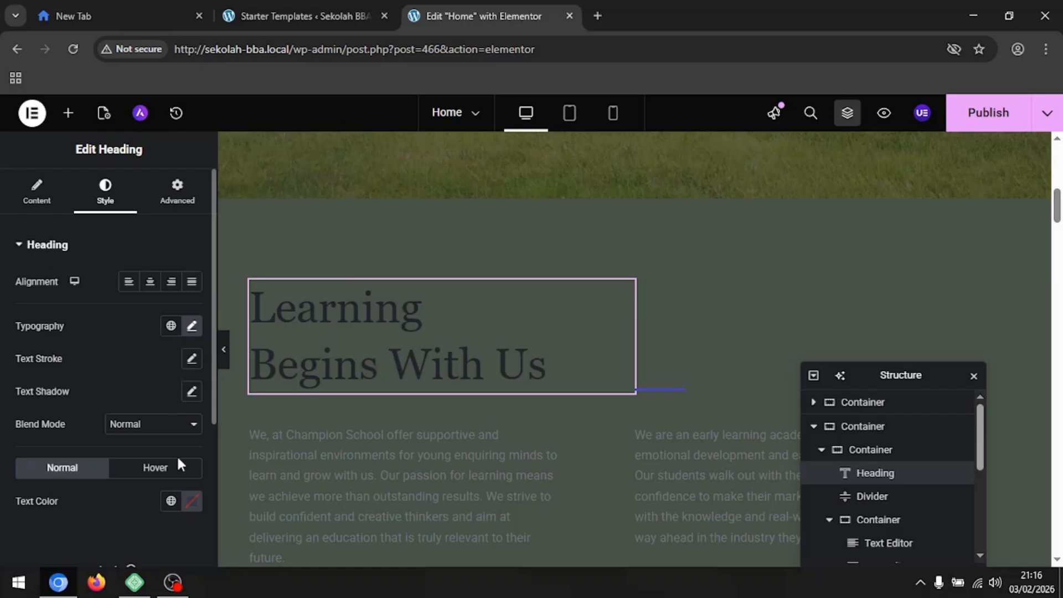
pyautogui.click(193, 502)
pyautogui.moveTo(172, 371); pyautogui.dragTo(97, 304)
pyautogui.click(670, 273)
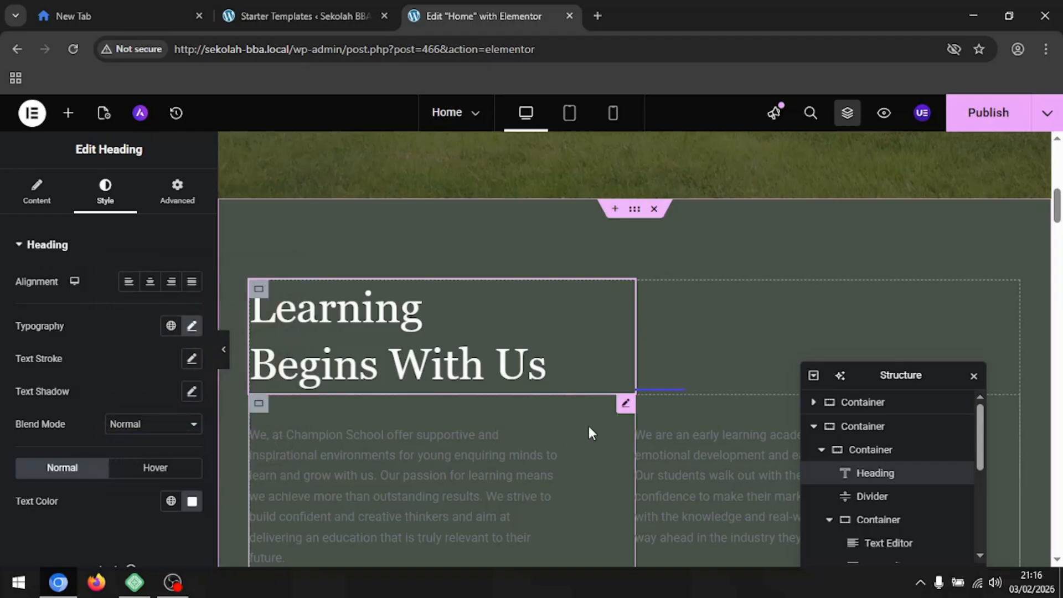
# Give the "We, at Champion School" paragraph the Tahoma font family and white text, #FFFFFF.
pyautogui.click(626, 409)
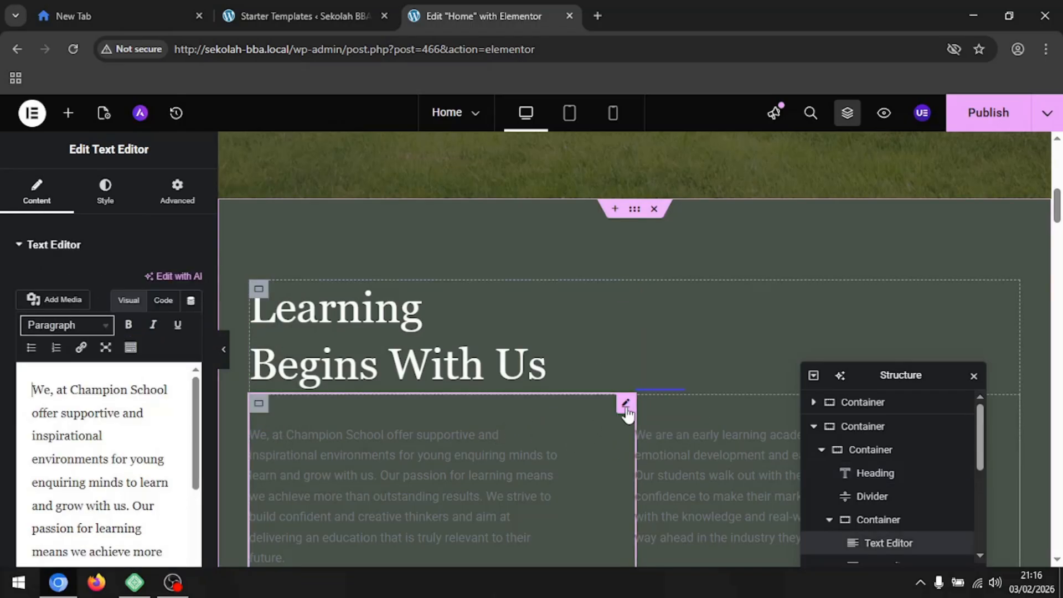
pyautogui.click(110, 195)
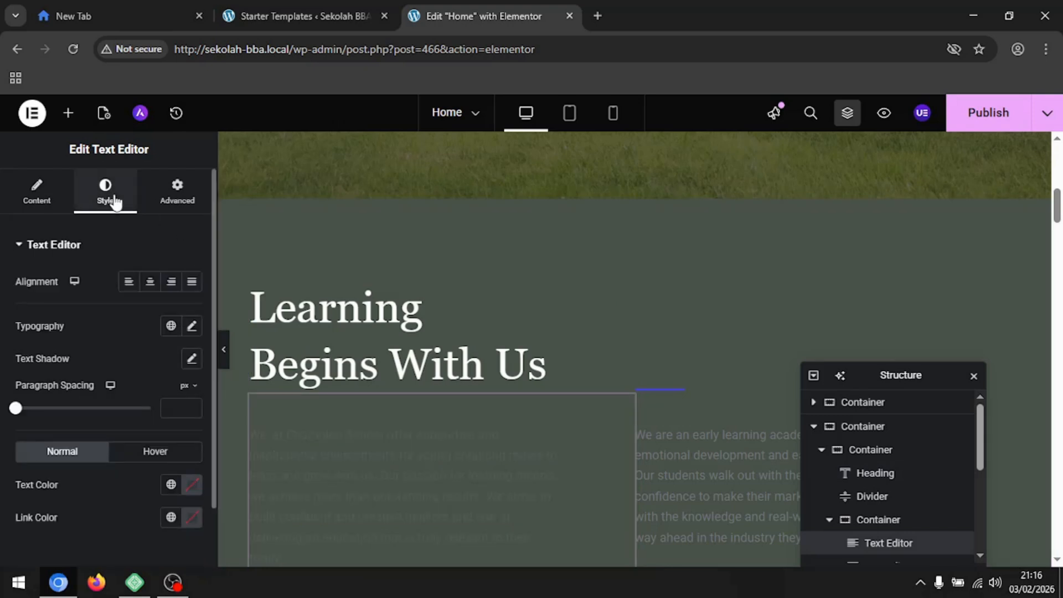
pyautogui.click(193, 329)
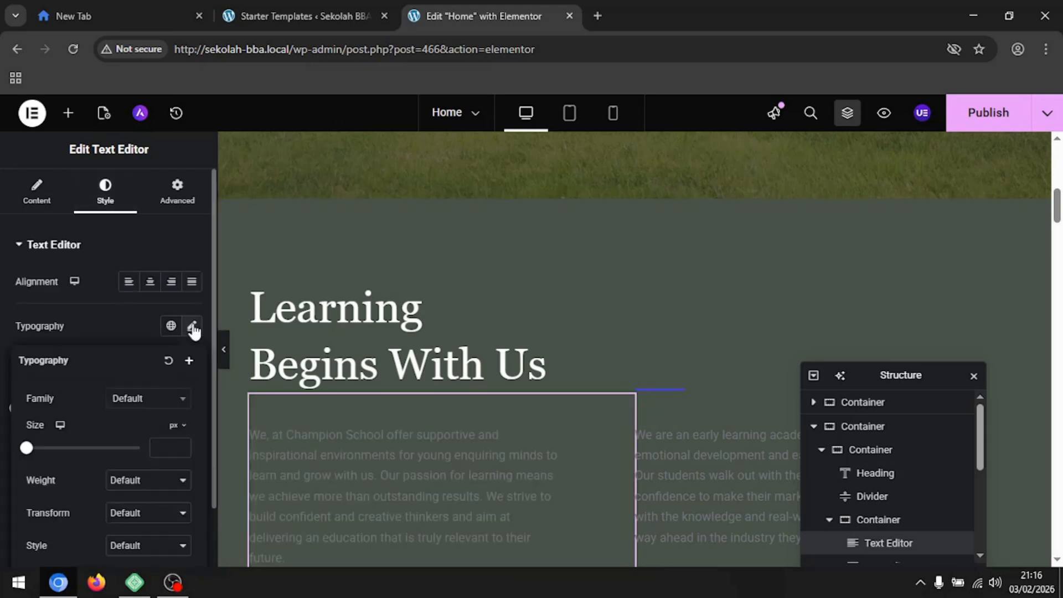
pyautogui.scroll(-3, 135, 399)
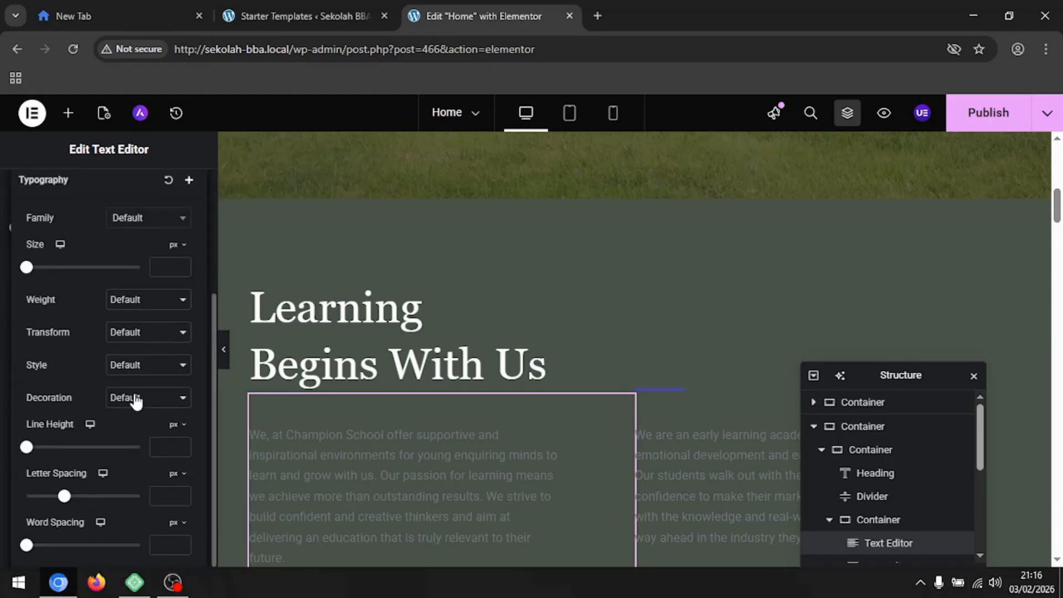
pyautogui.scroll(3, 136, 401)
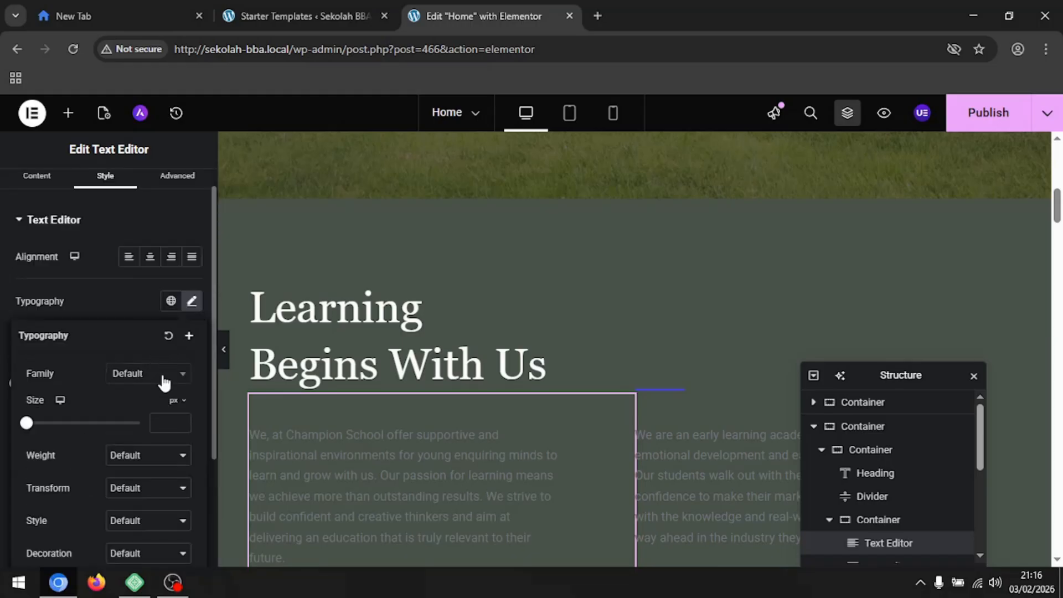
pyautogui.click(164, 378)
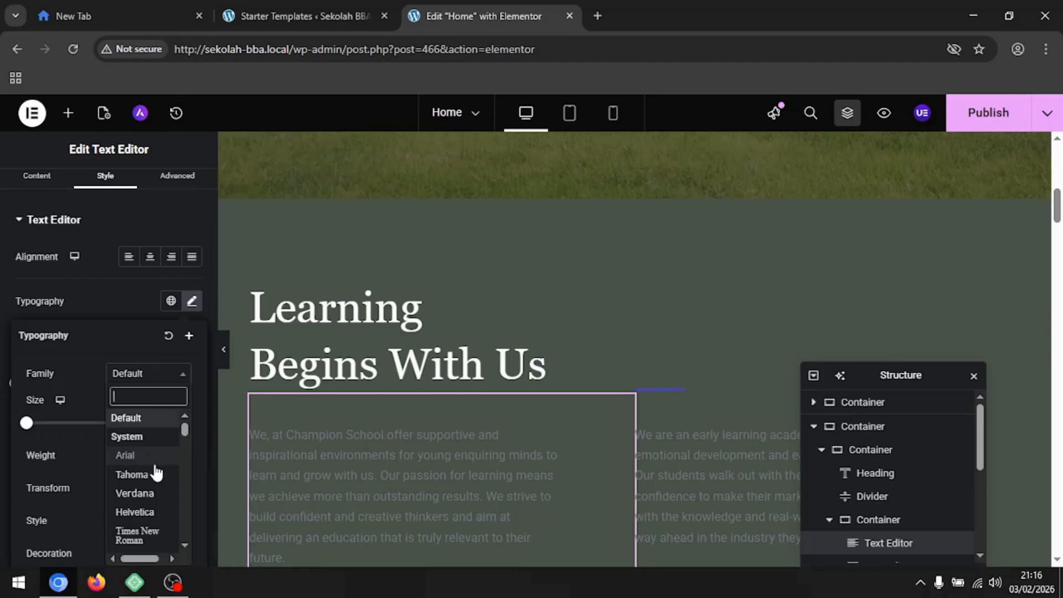
pyautogui.click(156, 476)
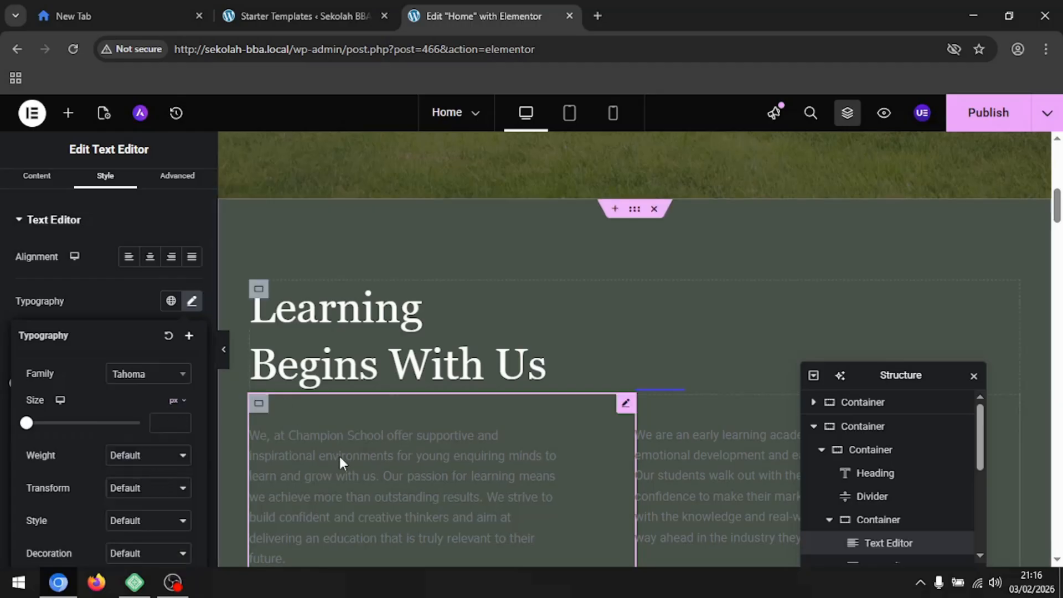
pyautogui.click(127, 285)
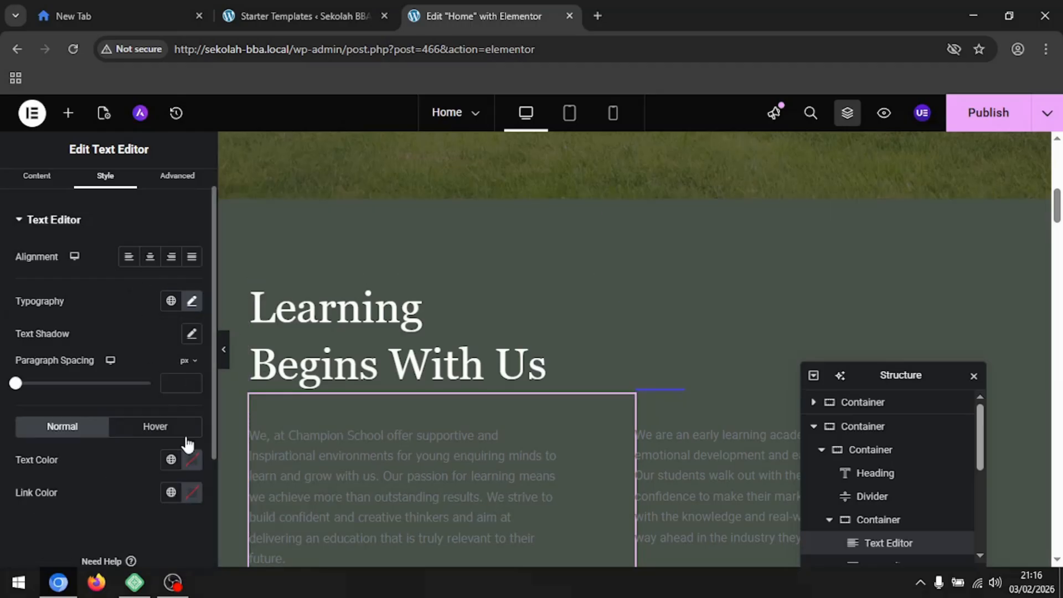
pyautogui.click(193, 467)
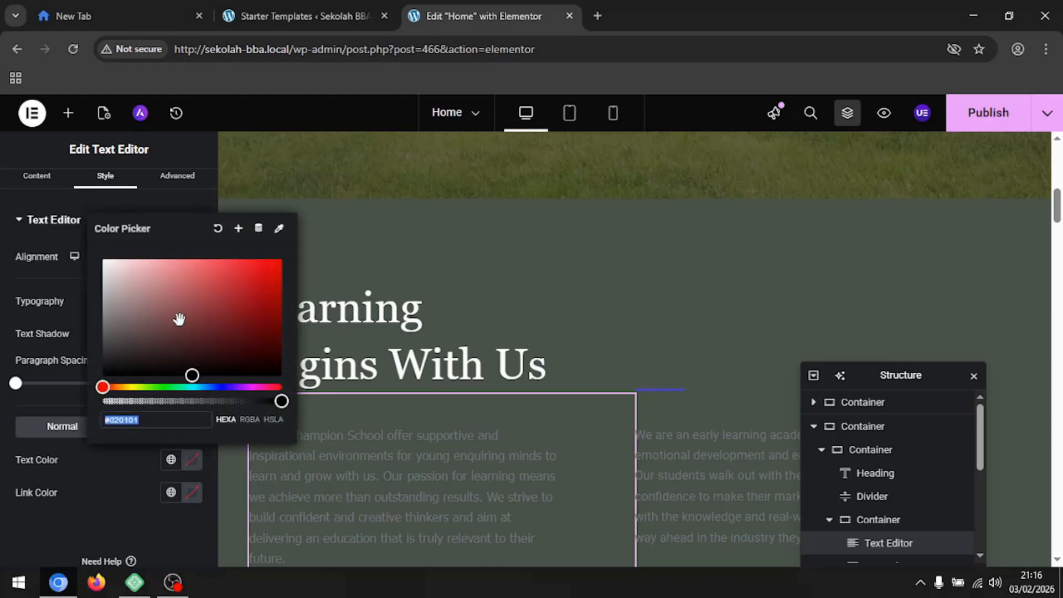
pyautogui.moveTo(179, 313); pyautogui.dragTo(75, 237)
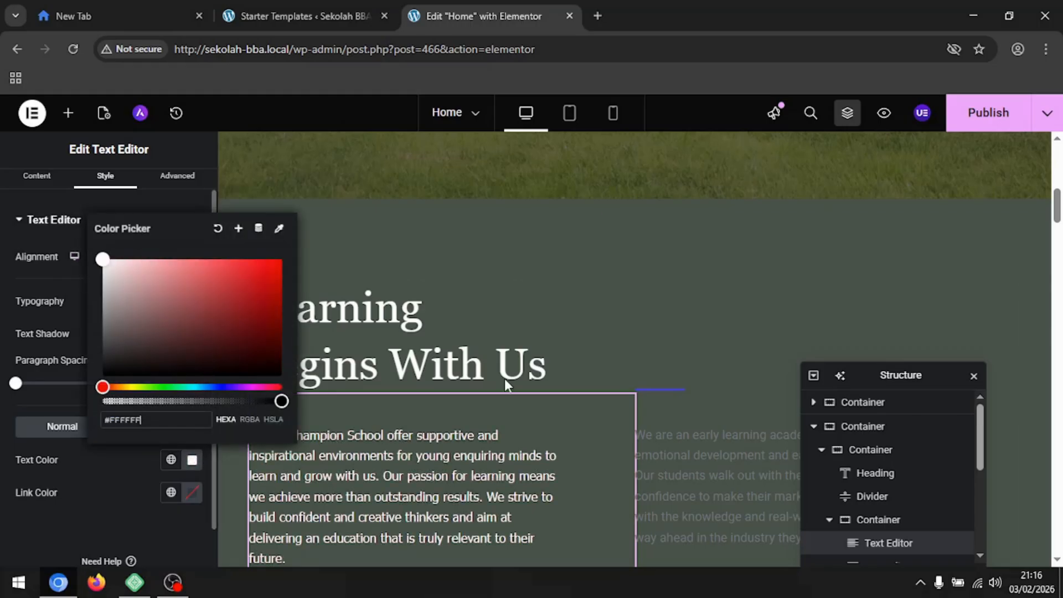
# Make the entire "We are an early learning academy" paragraph bold.
pyautogui.click(683, 454)
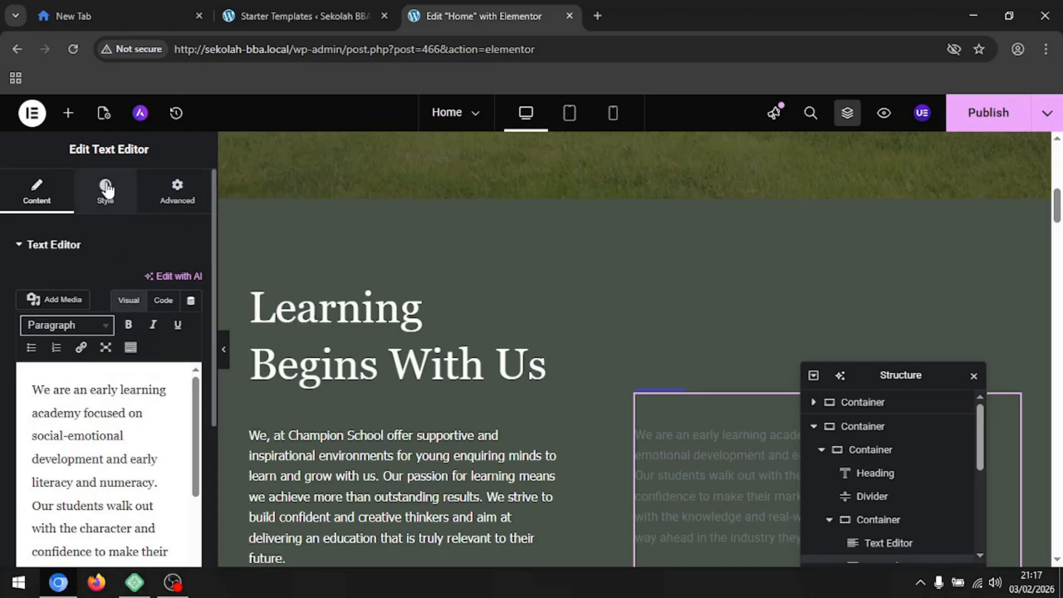
pyautogui.click(75, 390)
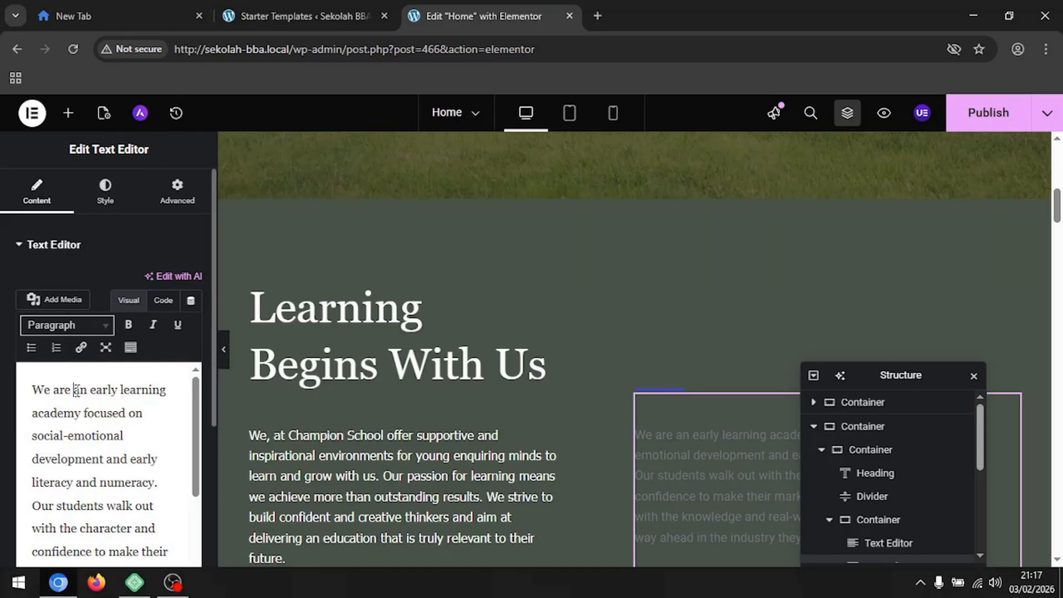
pyautogui.hotkey('ctrl', 'a')
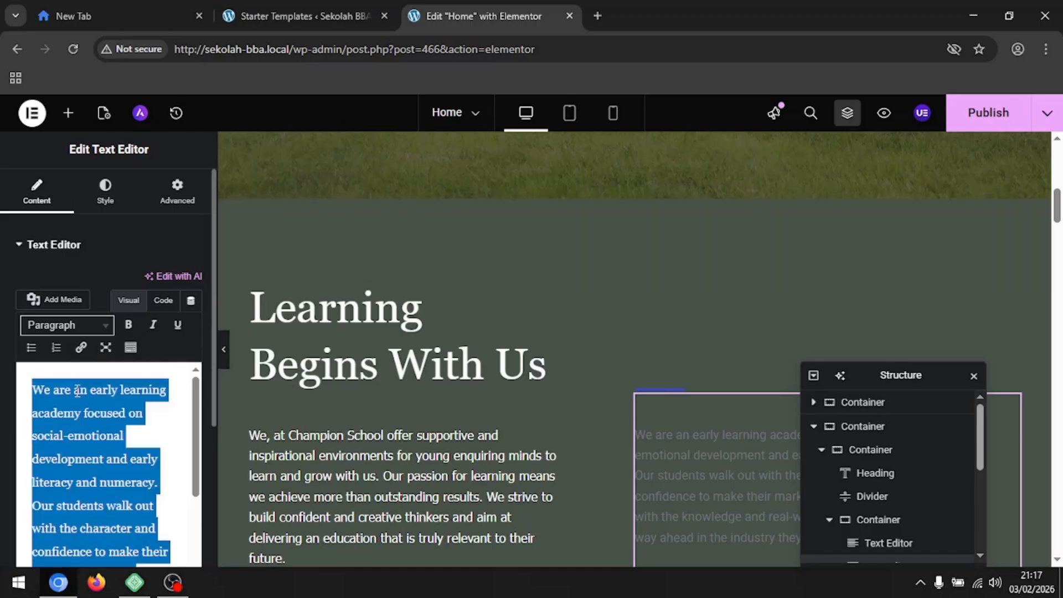
pyautogui.click(129, 327)
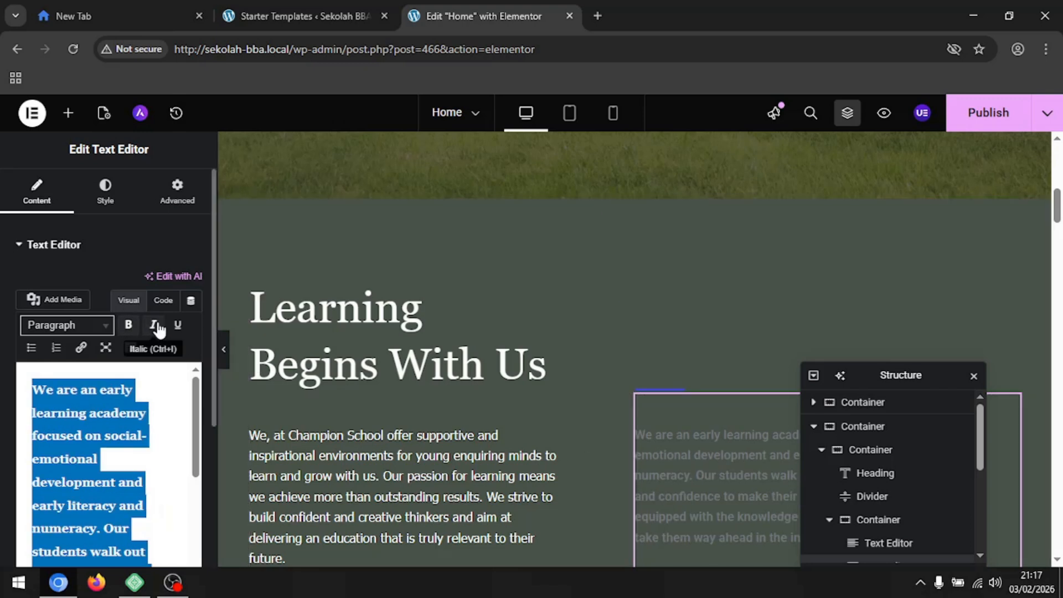
# Set the bold "We are an early learning academy" paragraph's text colour to white, #FFFFFF.
pyautogui.click(107, 204)
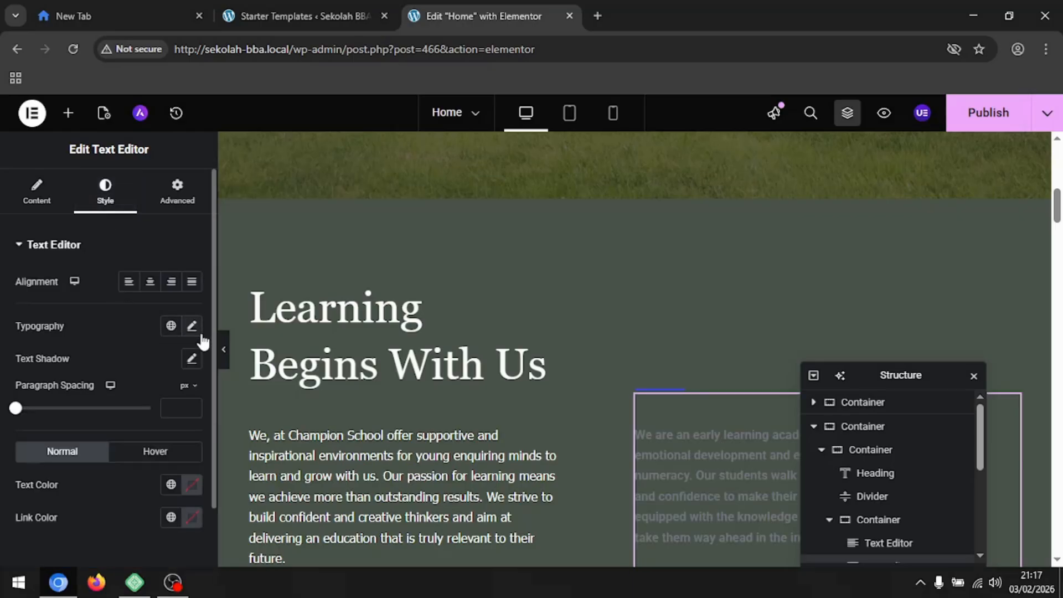
pyautogui.scroll(-2, 158, 451)
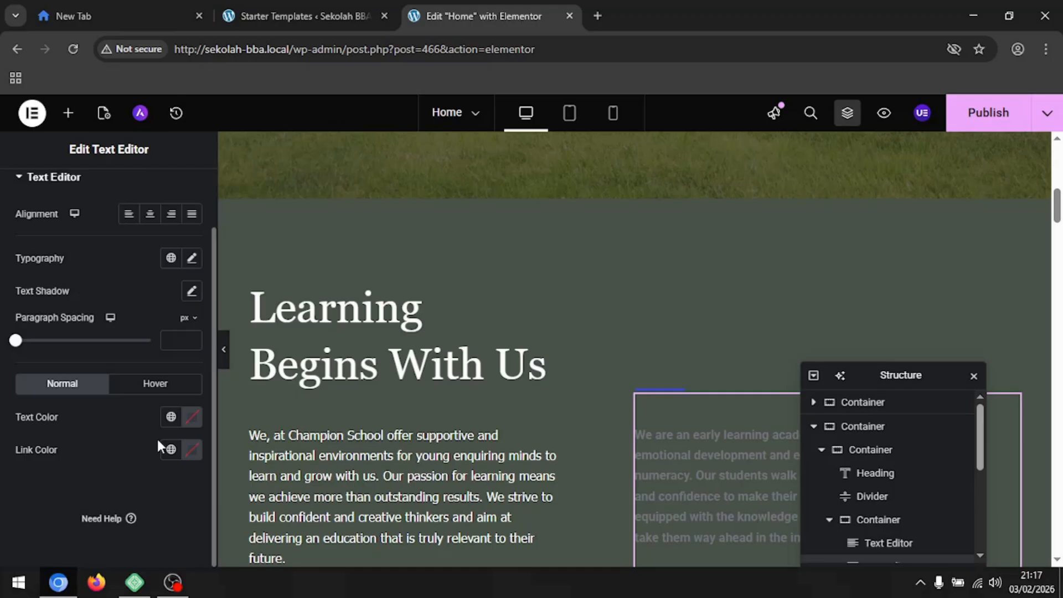
pyautogui.click(192, 419)
pyautogui.write('#FFFFFF')
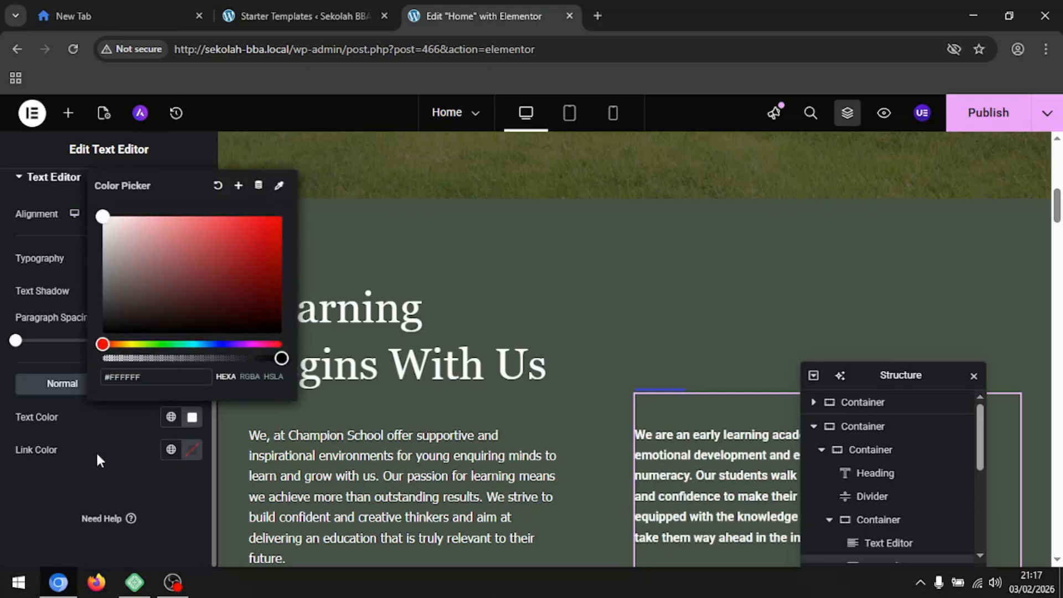
pyautogui.click(174, 519)
# Review the section's heading and both paragraphs, and close the Structure panel covering the page.
pyautogui.scroll(-4, 471, 448)
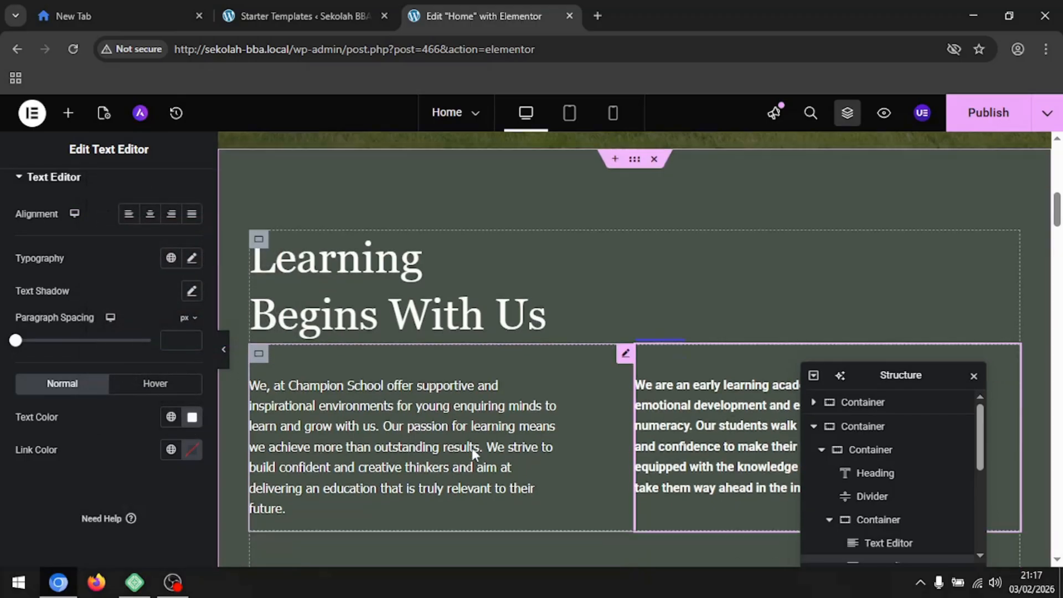
pyautogui.scroll(2, 430, 265)
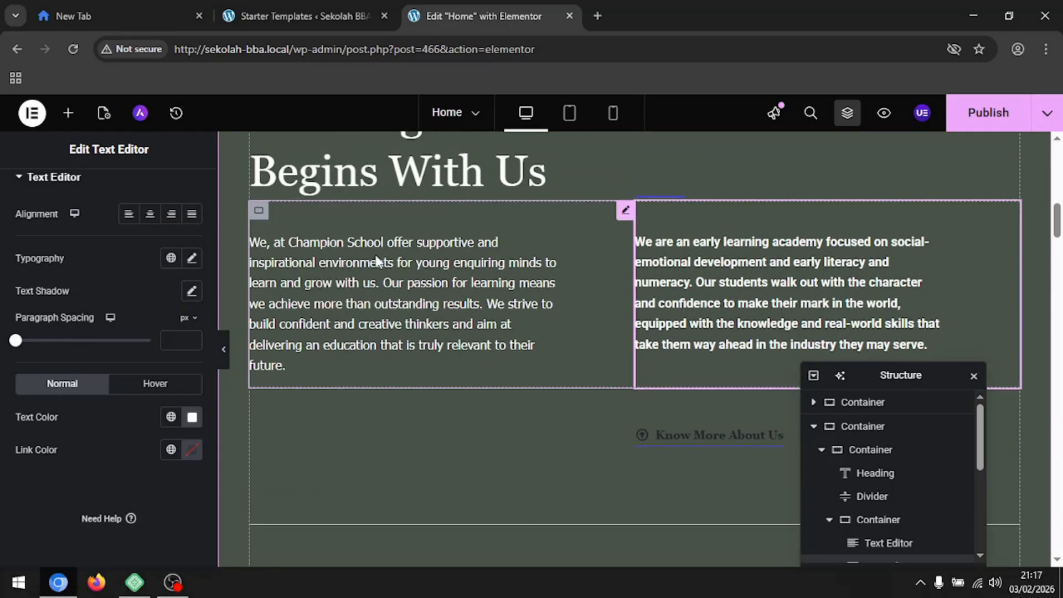
pyautogui.scroll(3, 540, 268)
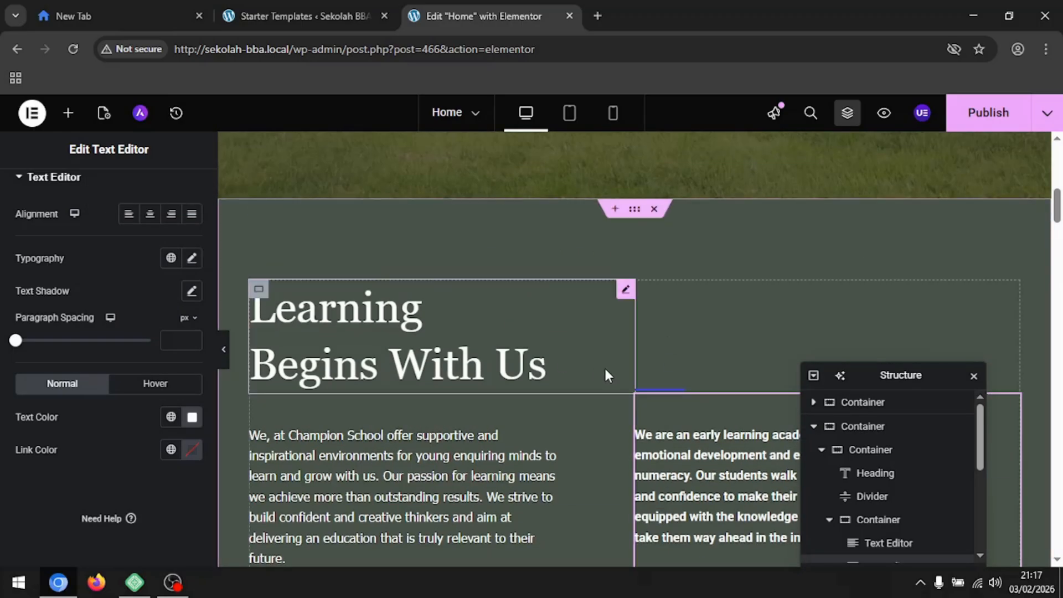
pyautogui.scroll(-3, 558, 357)
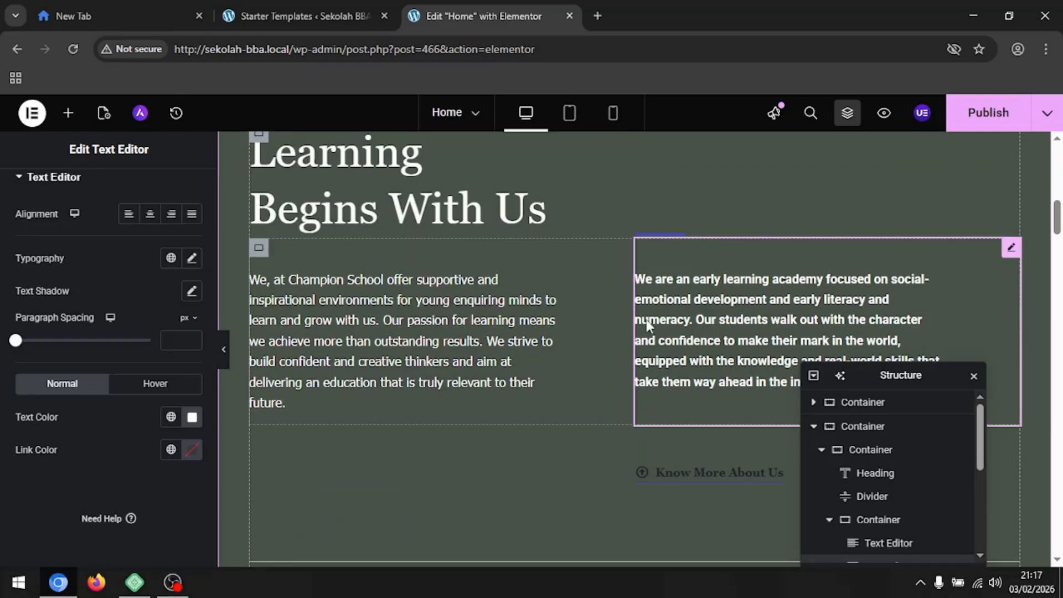
pyautogui.click(973, 377)
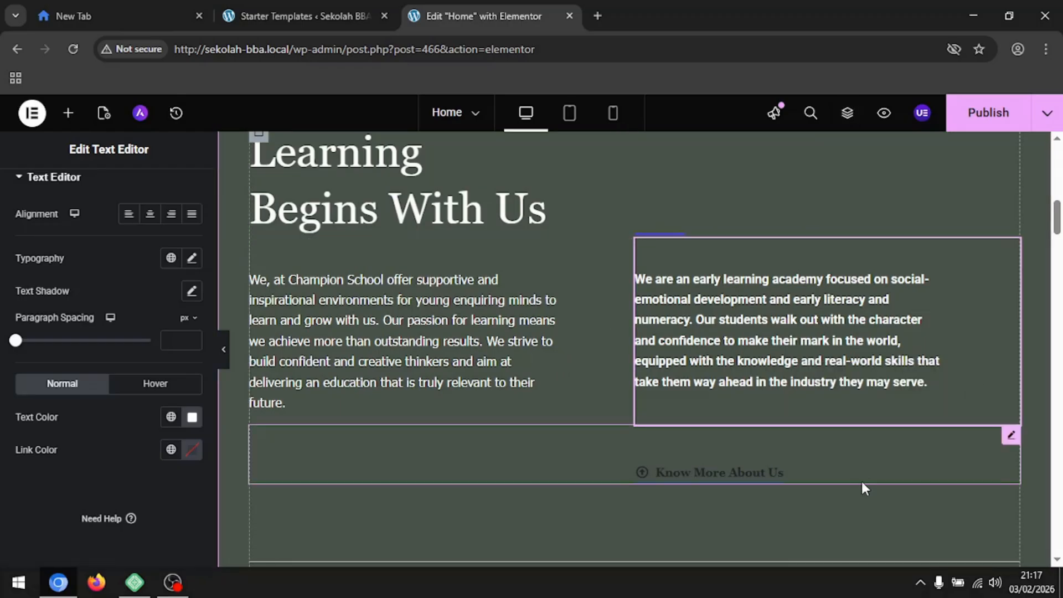
# Try the Info and Success types on the "Know More About Us" button, and set the type back to Default.
pyautogui.click(872, 470)
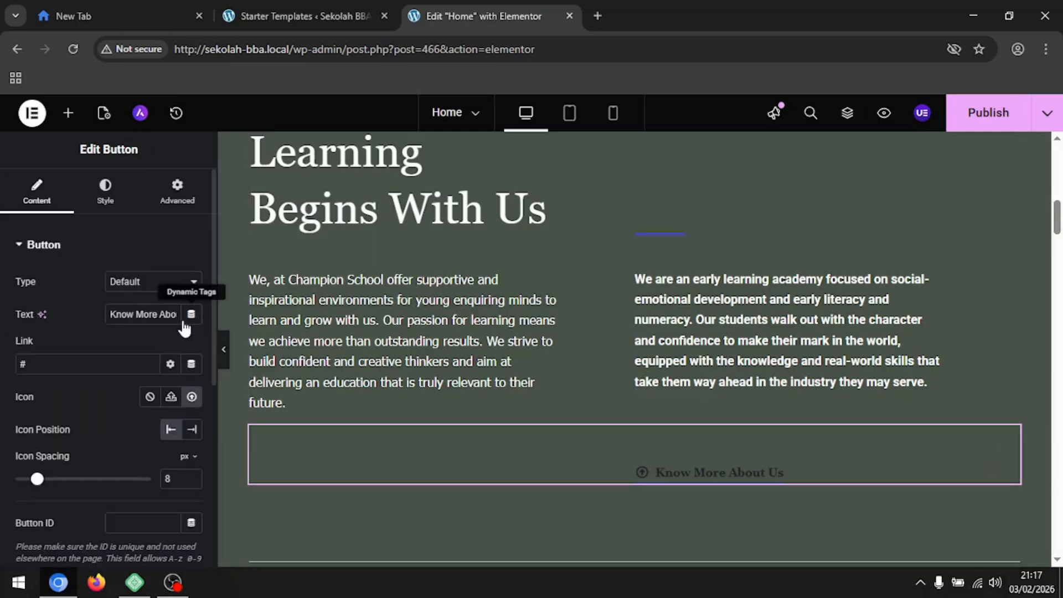
pyautogui.scroll(-2, 112, 410)
pyautogui.scroll(-2, 112, 410)
pyautogui.scroll(4, 96, 274)
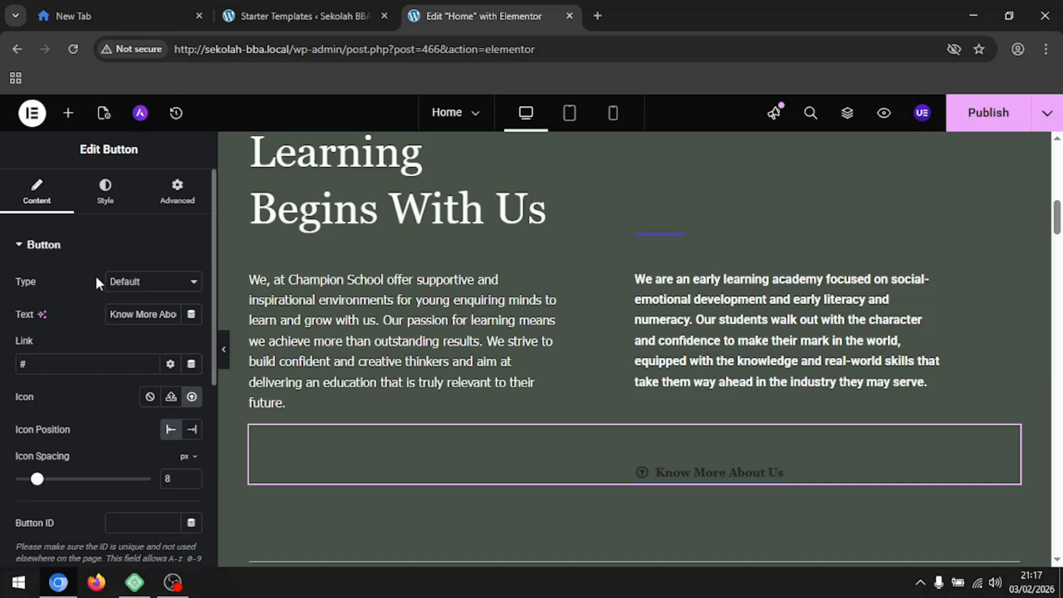
pyautogui.click(138, 284)
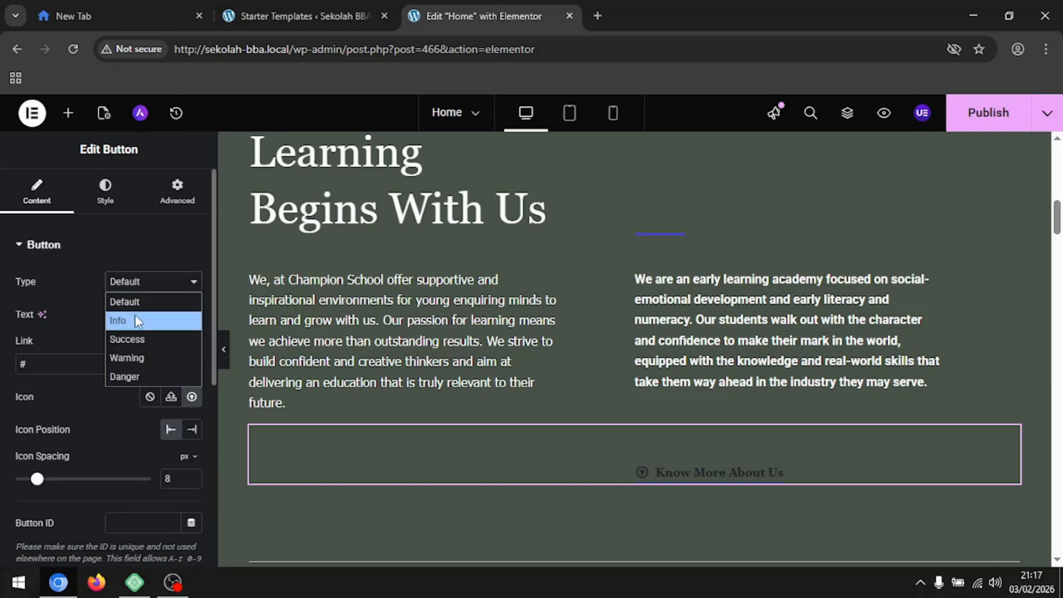
pyautogui.click(135, 316)
pyautogui.click(155, 285)
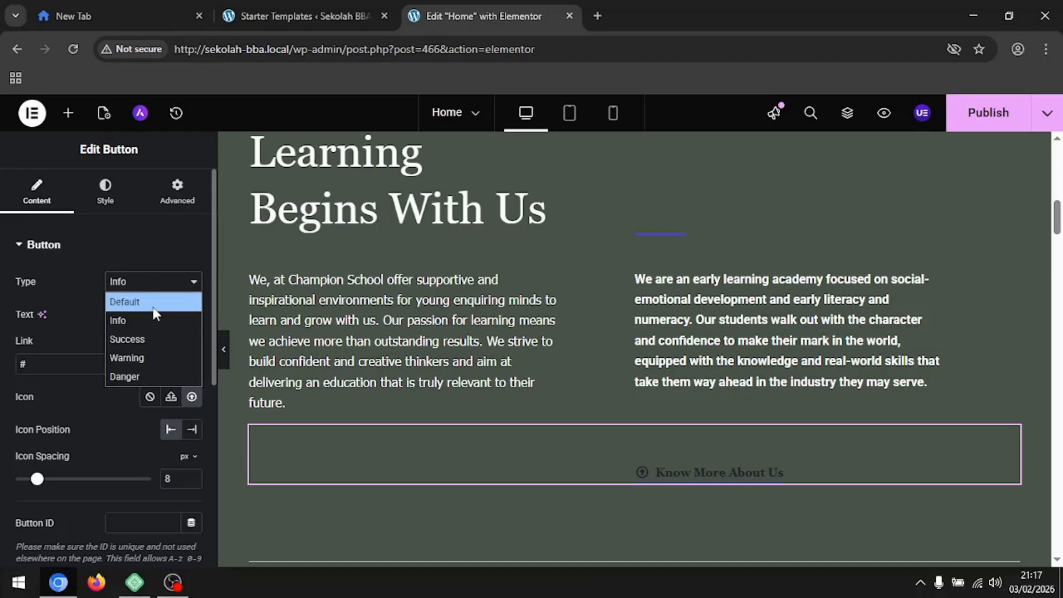
pyautogui.click(150, 341)
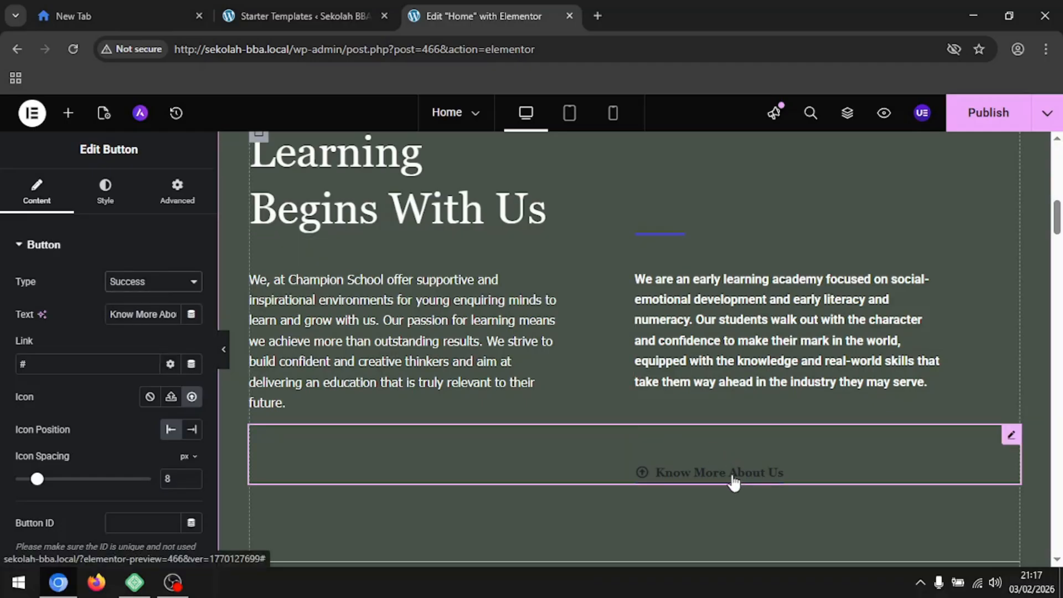
pyautogui.click(171, 284)
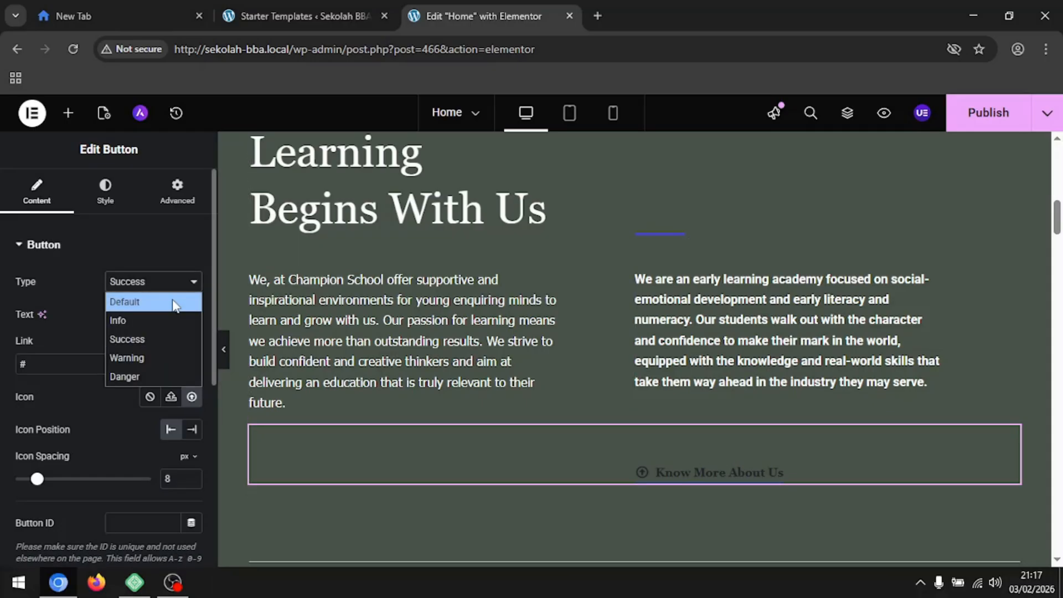
pyautogui.click(173, 304)
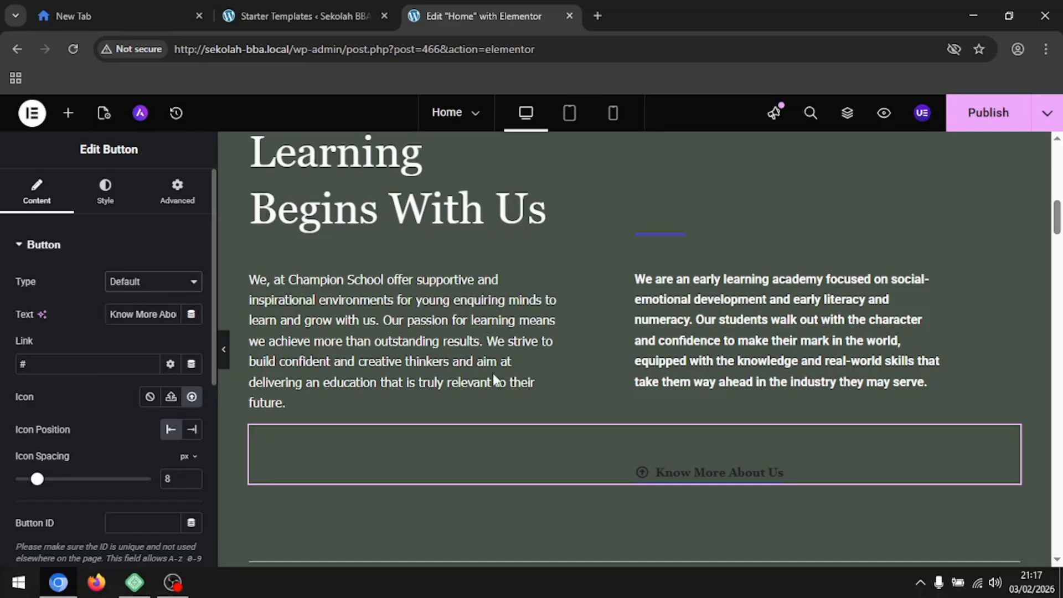
# Set the "Know More About Us" button's normal text colour to white, #FFFFFF.
pyautogui.click(111, 199)
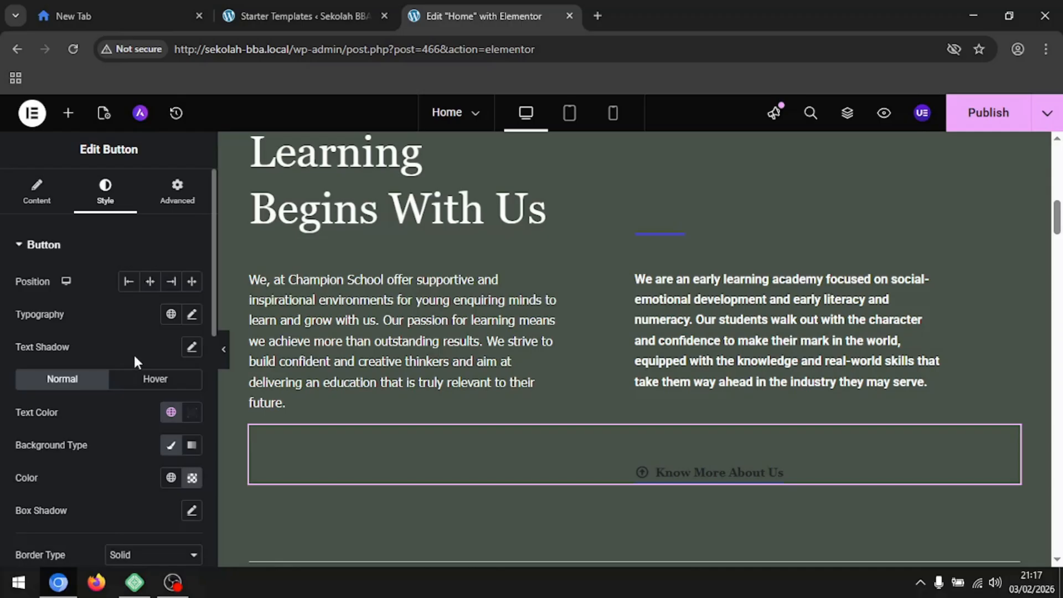
pyautogui.click(193, 413)
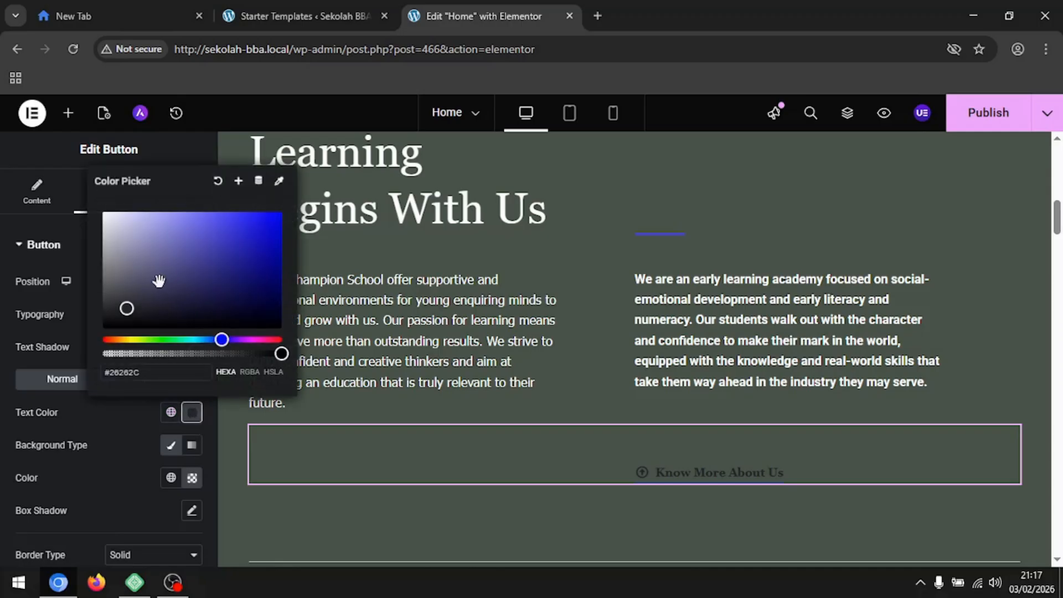
pyautogui.moveTo(159, 280); pyautogui.dragTo(79, 190)
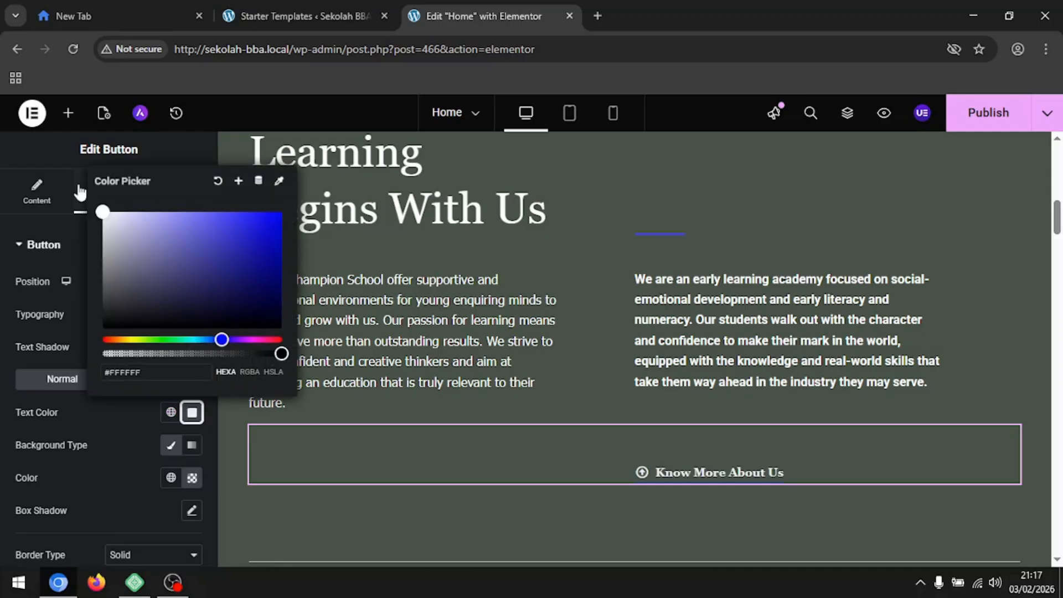
pyautogui.click(102, 418)
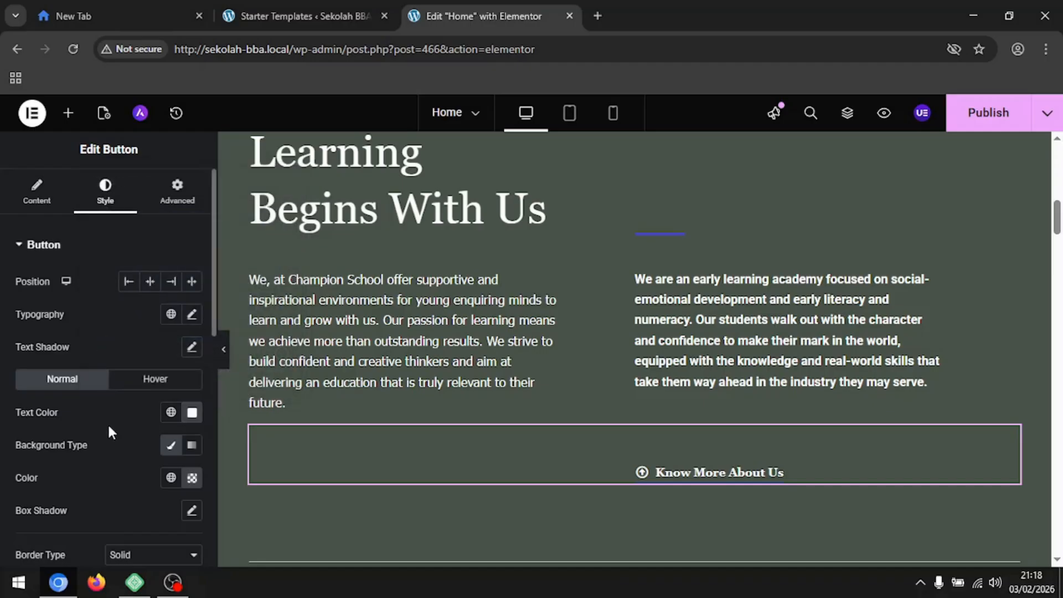
pyautogui.scroll(-2, 174, 461)
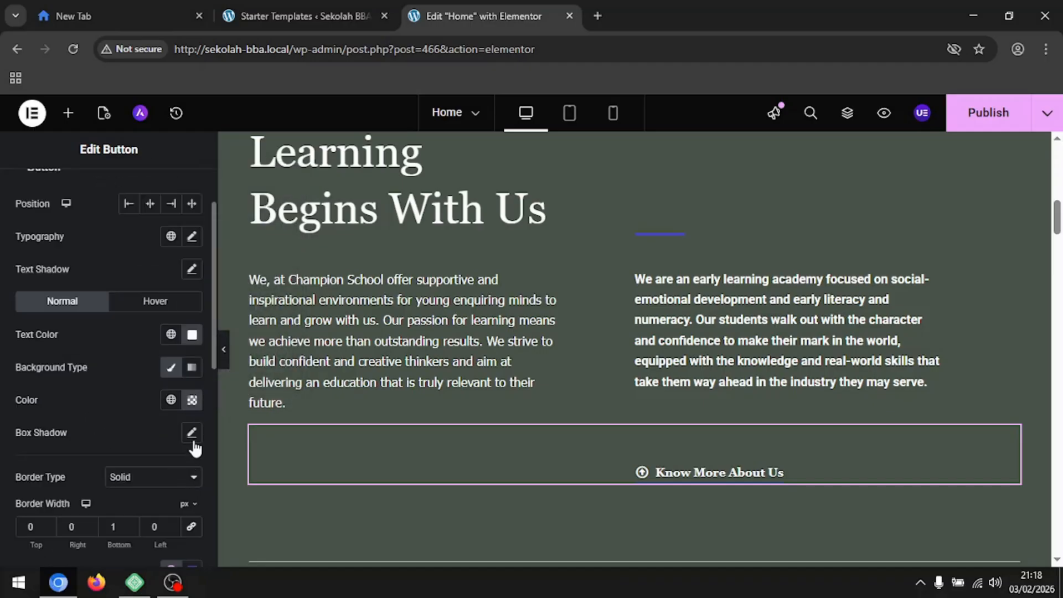
pyautogui.click(192, 400)
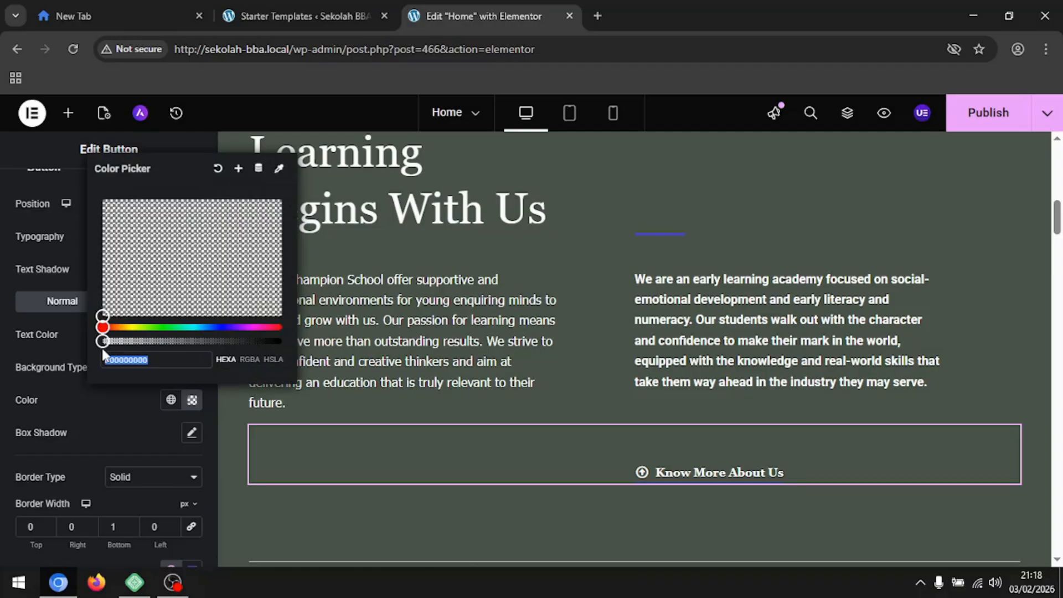
pyautogui.moveTo(103, 342); pyautogui.dragTo(92, 370)
pyautogui.click(115, 416)
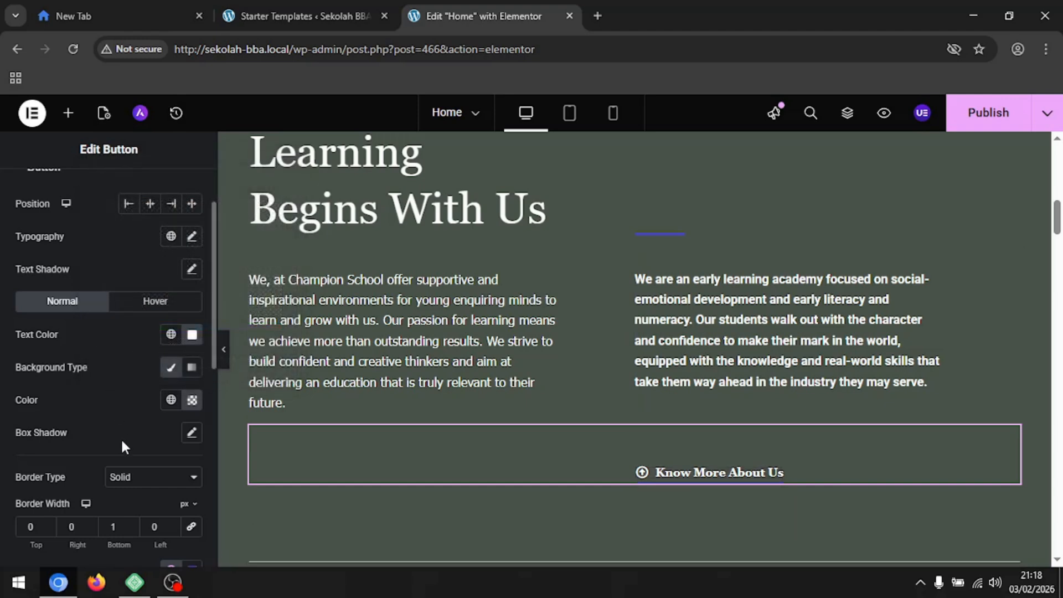
# Set the button's left, right and top border widths to 1 px, keeping the Solid border type.
pyautogui.scroll(-1, 122, 441)
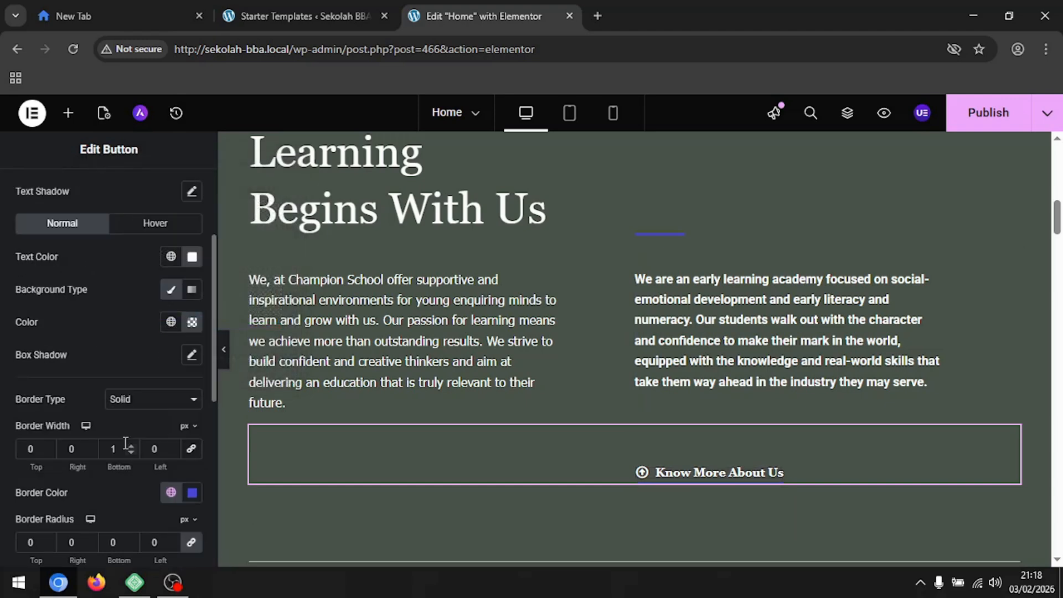
pyautogui.click(172, 447)
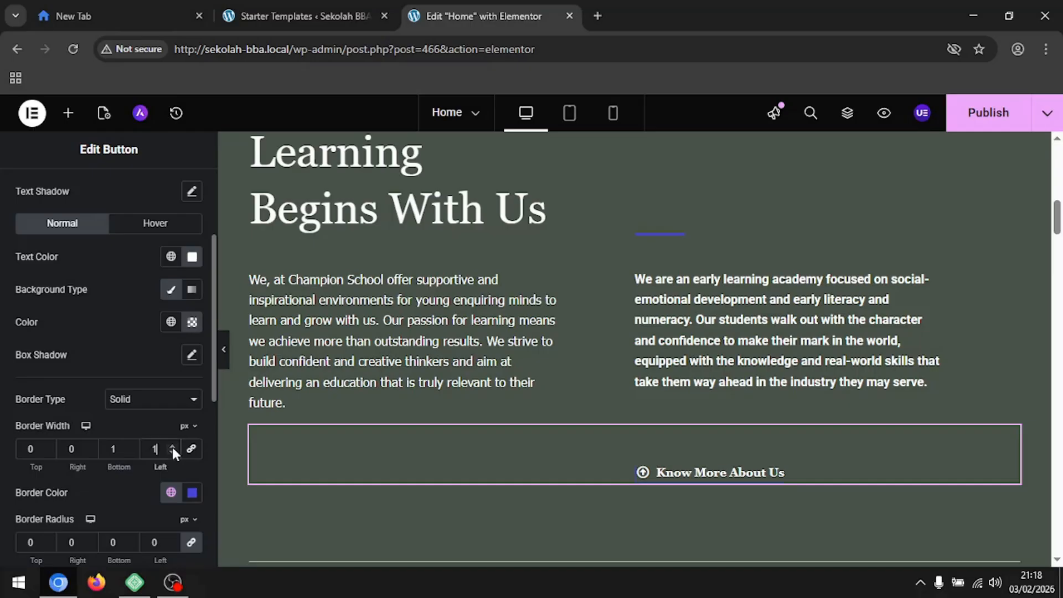
pyautogui.click(89, 446)
pyautogui.click(49, 445)
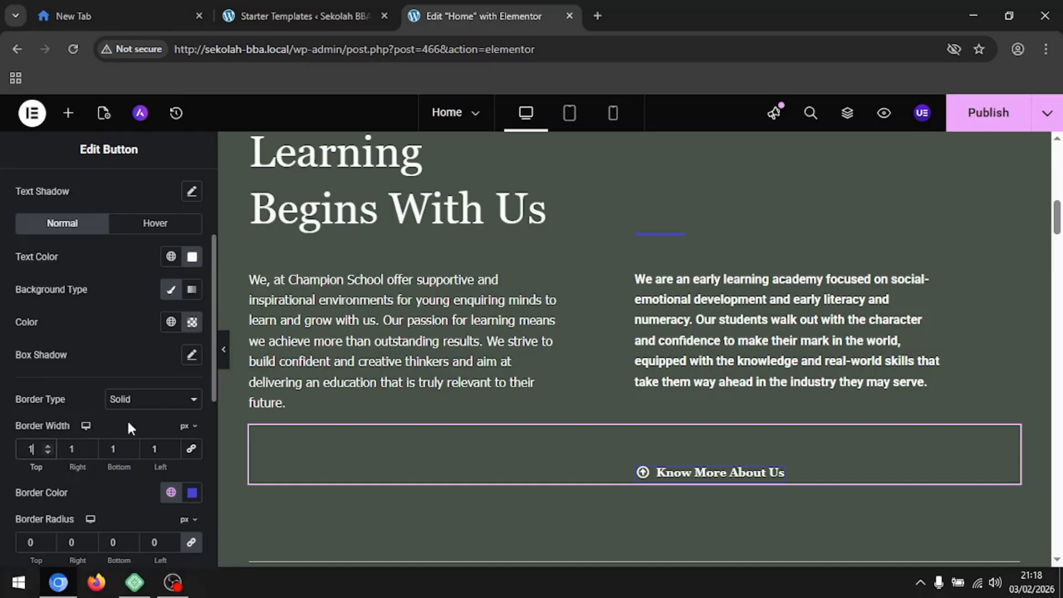
pyautogui.click(176, 409)
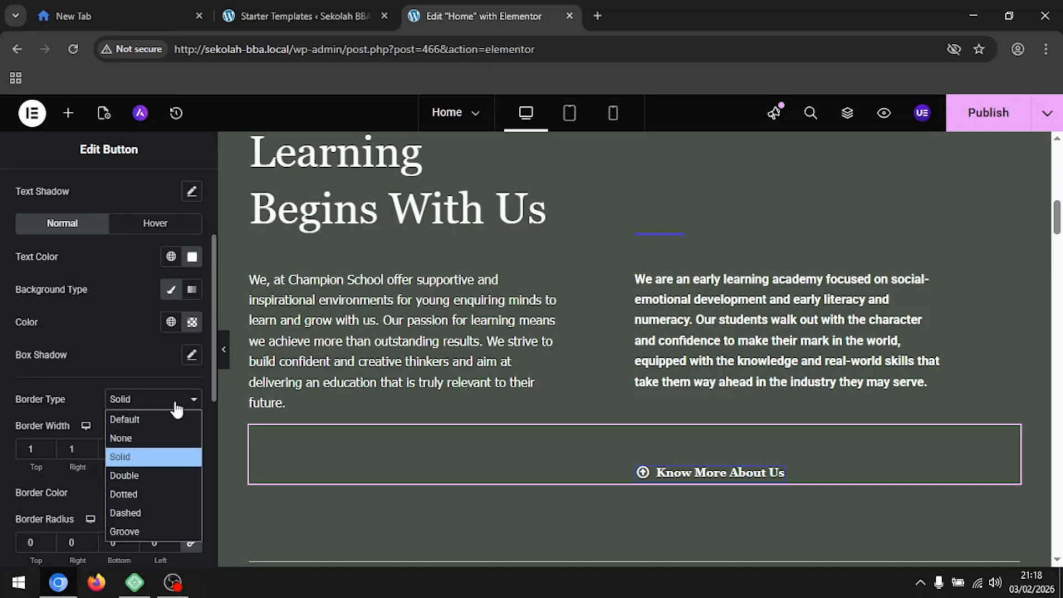
pyautogui.click(157, 450)
pyautogui.click(191, 322)
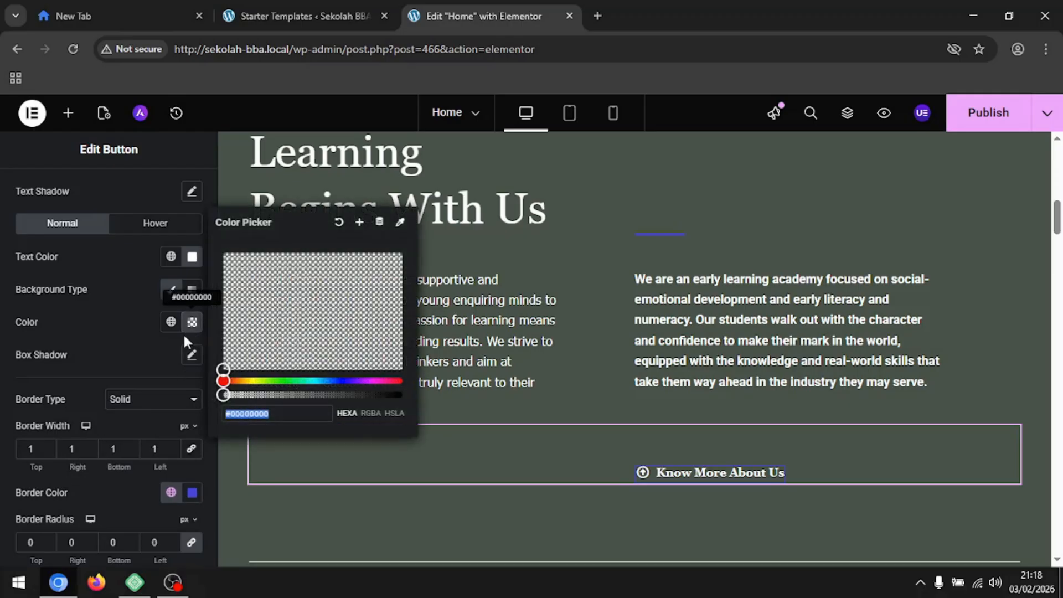
pyautogui.moveTo(223, 394)
pyautogui.mouseDown()
pyautogui.moveTo(321, 394)
pyautogui.moveTo(416, 416)
pyautogui.moveTo(210, 394)
pyautogui.mouseUp()
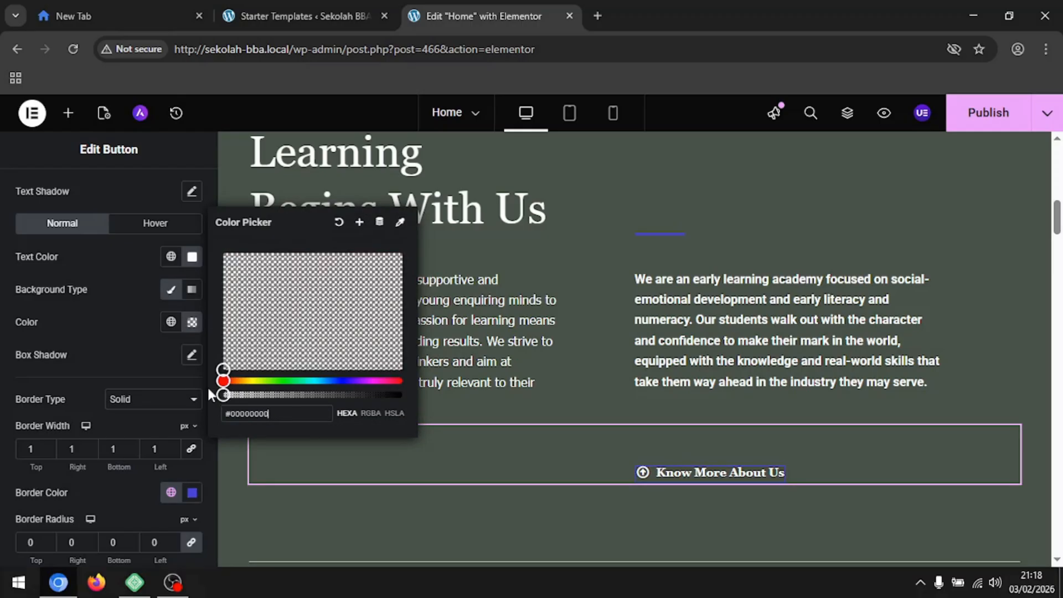
pyautogui.click(100, 354)
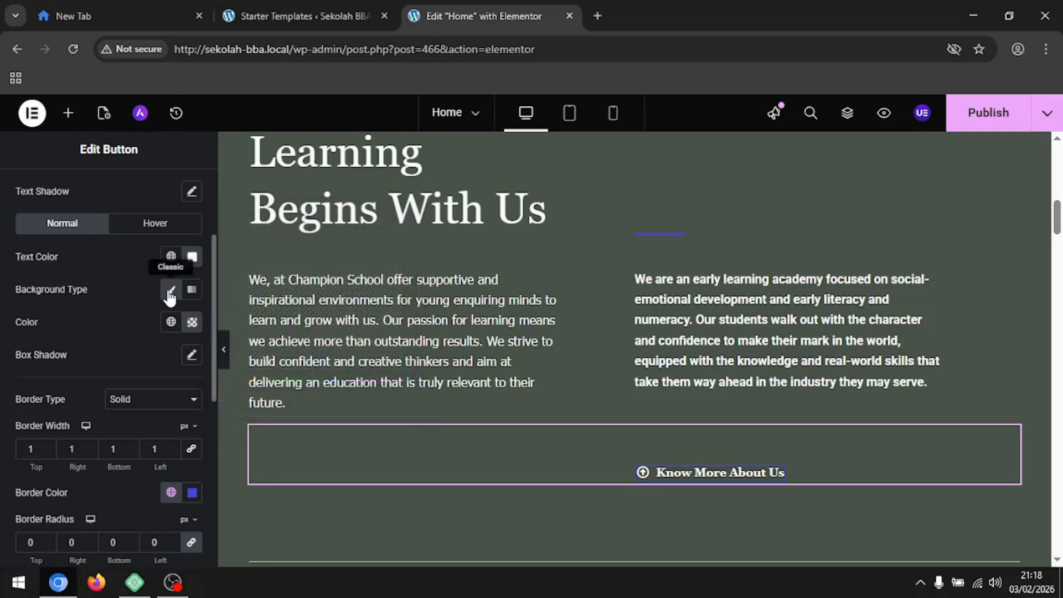
# Set the border radius of the "Know More About Us" button to 6 px on all corners.
pyautogui.scroll(-1, 149, 430)
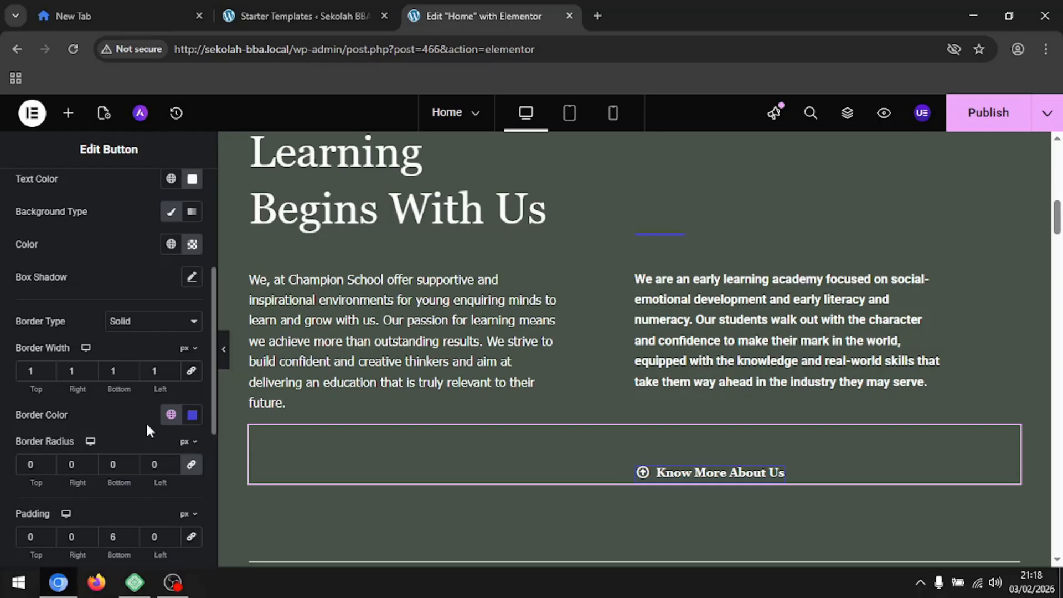
pyautogui.scroll(-1, 149, 430)
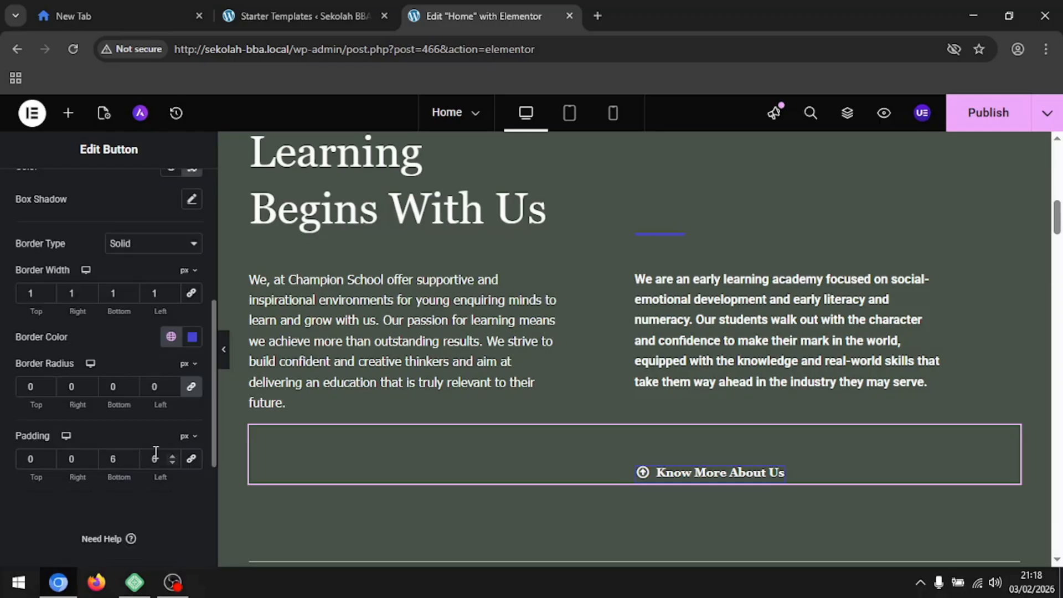
pyautogui.click(172, 384)
pyautogui.click(172, 384)
pyautogui.click(172, 384)
pyautogui.click(171, 384)
pyautogui.click(171, 384)
pyautogui.click(172, 384)
# Try a left border width of 5 px on the button, and set it back to 1 px.
pyautogui.click(171, 290)
pyautogui.click(172, 290)
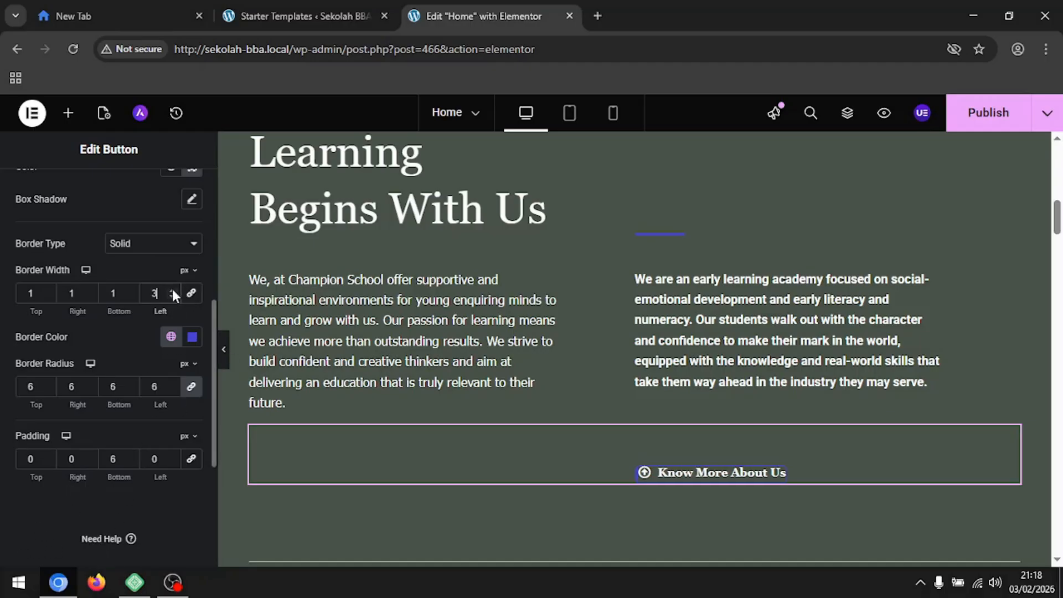
pyautogui.click(171, 289)
pyautogui.click(173, 288)
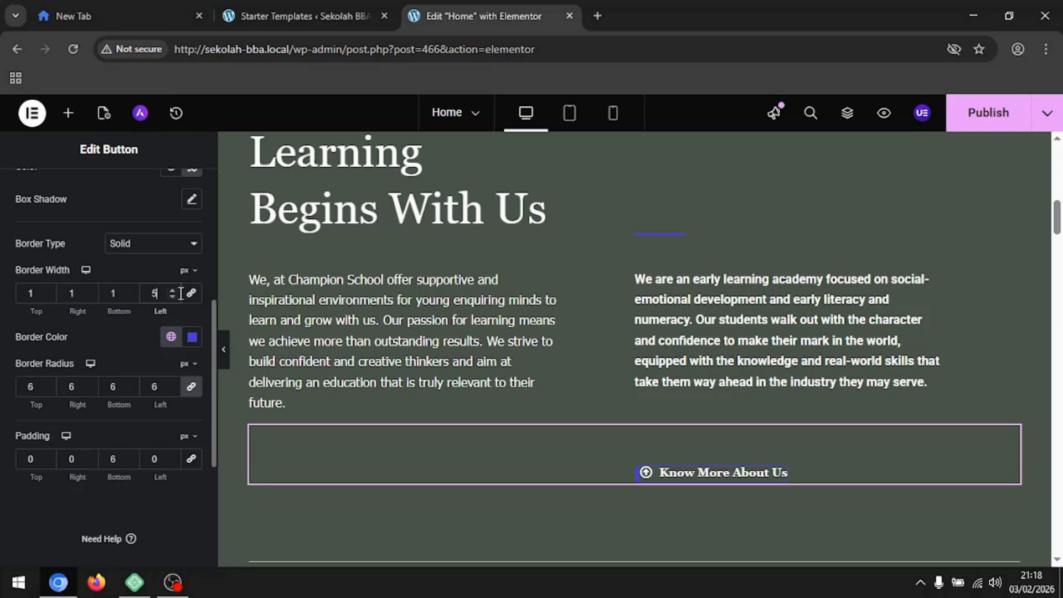
pyautogui.press('BackSpace')
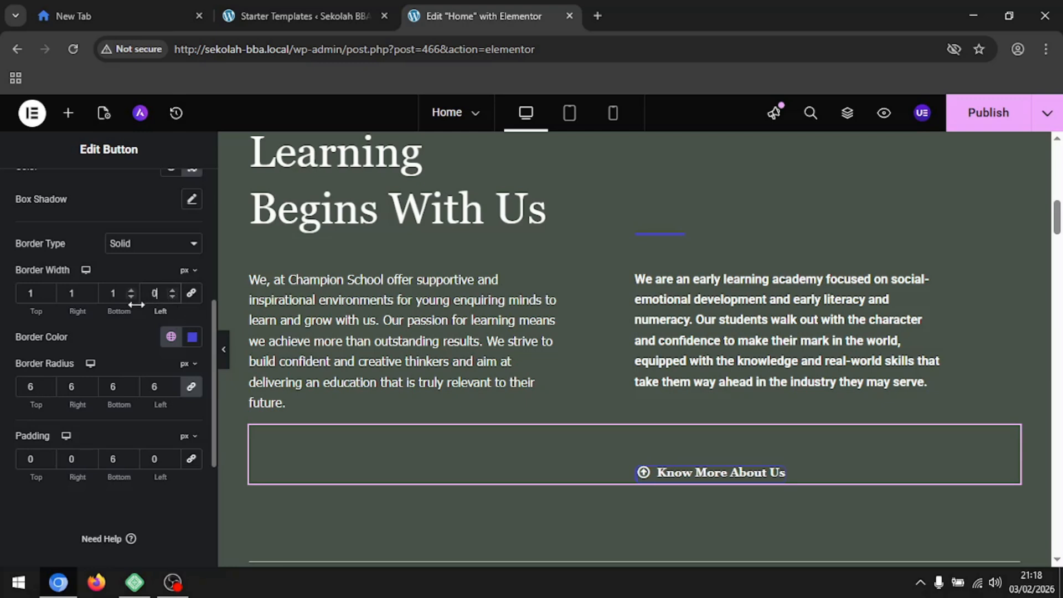
pyautogui.write('1')
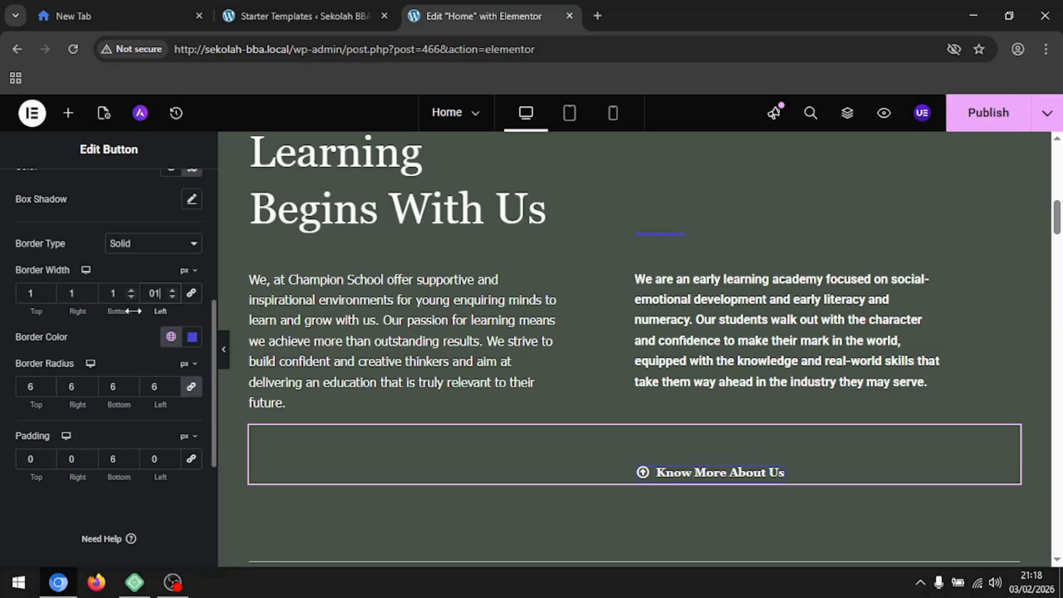
pyautogui.click(171, 296)
pyautogui.click(174, 291)
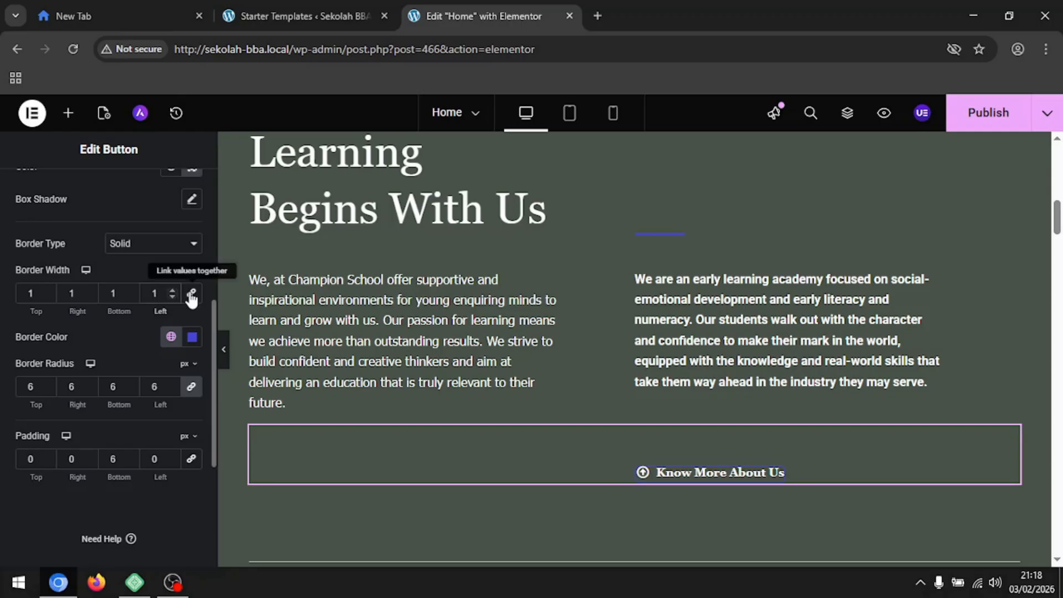
# Link the button's four border widths together and set them all to 4 px.
pyautogui.click(192, 296)
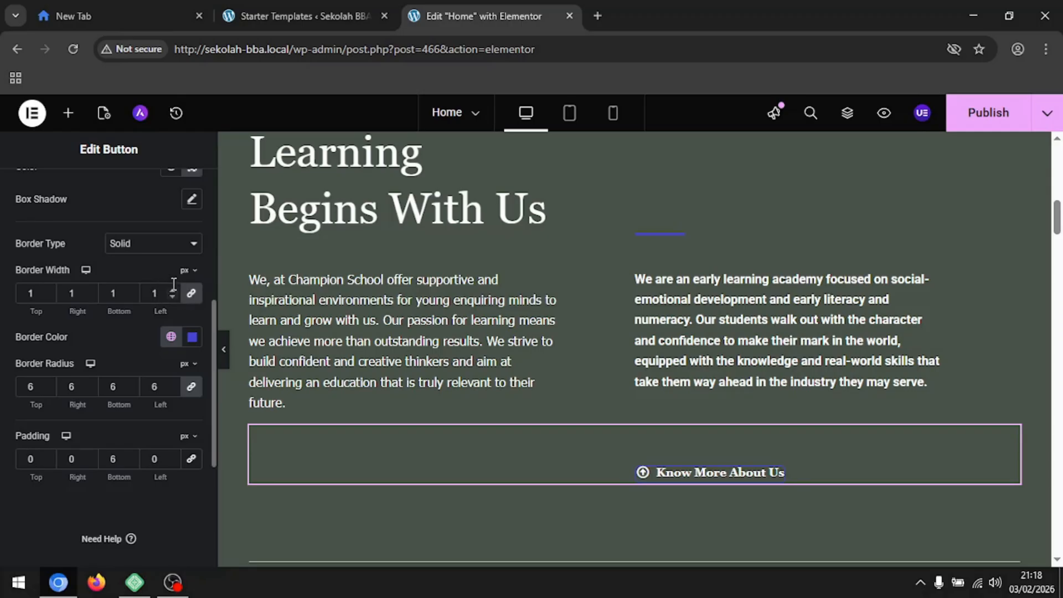
pyautogui.click(172, 290)
pyautogui.click(172, 290)
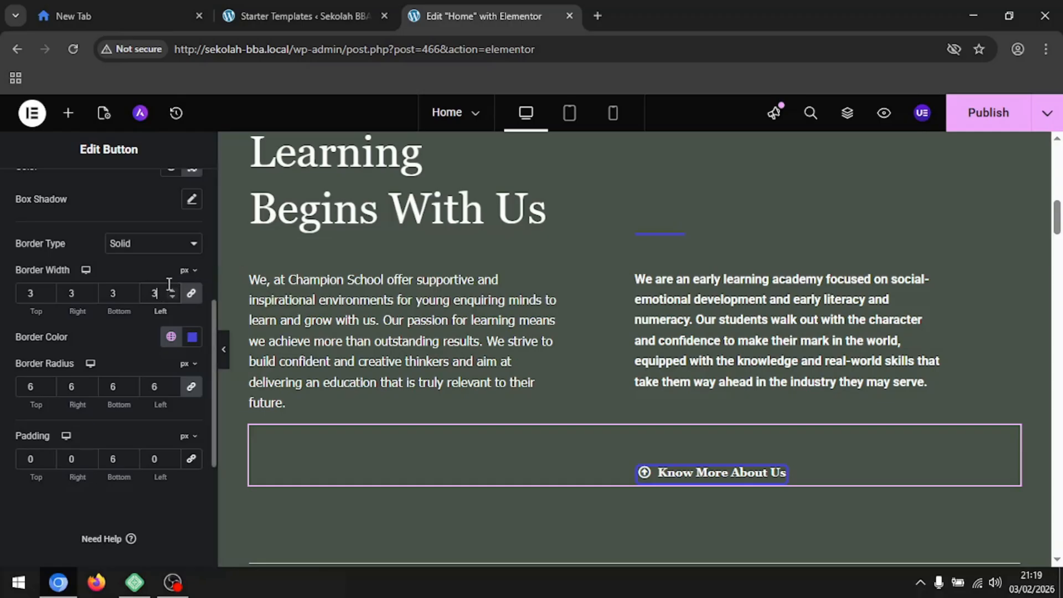
pyautogui.click(173, 292)
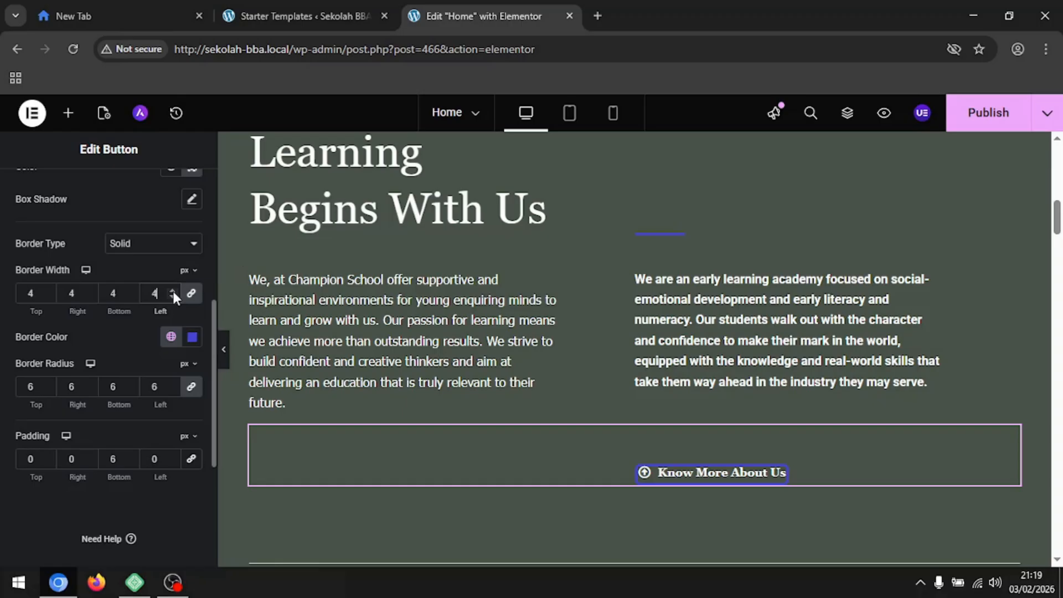
# Set the border colour of the "Know More About Us" button to white.
pyautogui.click(192, 339)
pyautogui.moveTo(254, 311); pyautogui.dragTo(201, 229)
pyautogui.click(89, 258)
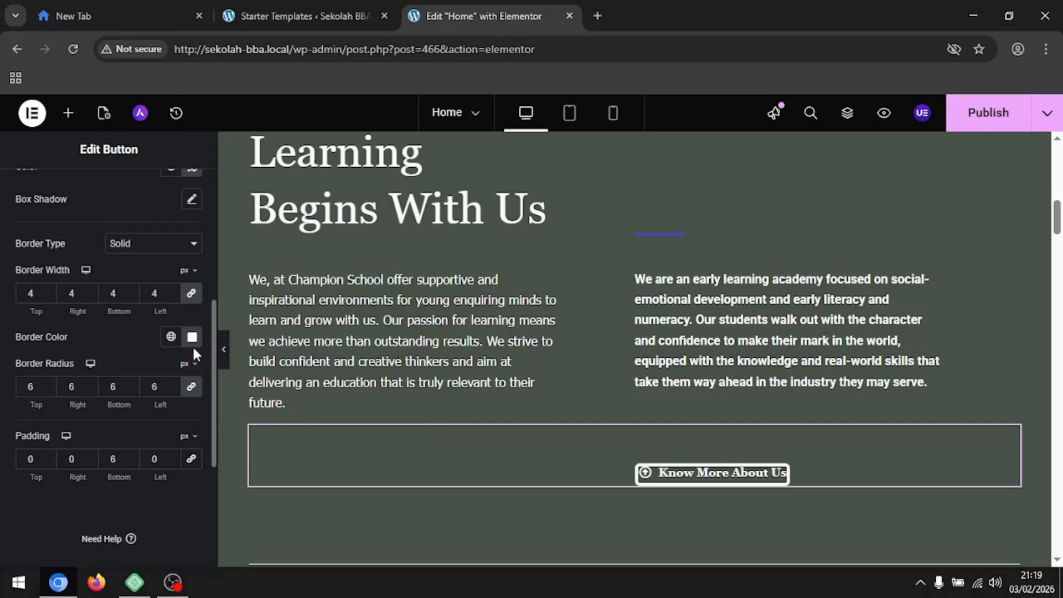
# Clear the button's bottom padding to 0, link the padding values, and set all sides to 6 px.
pyautogui.doubleClick(119, 462)
pyautogui.write('0')
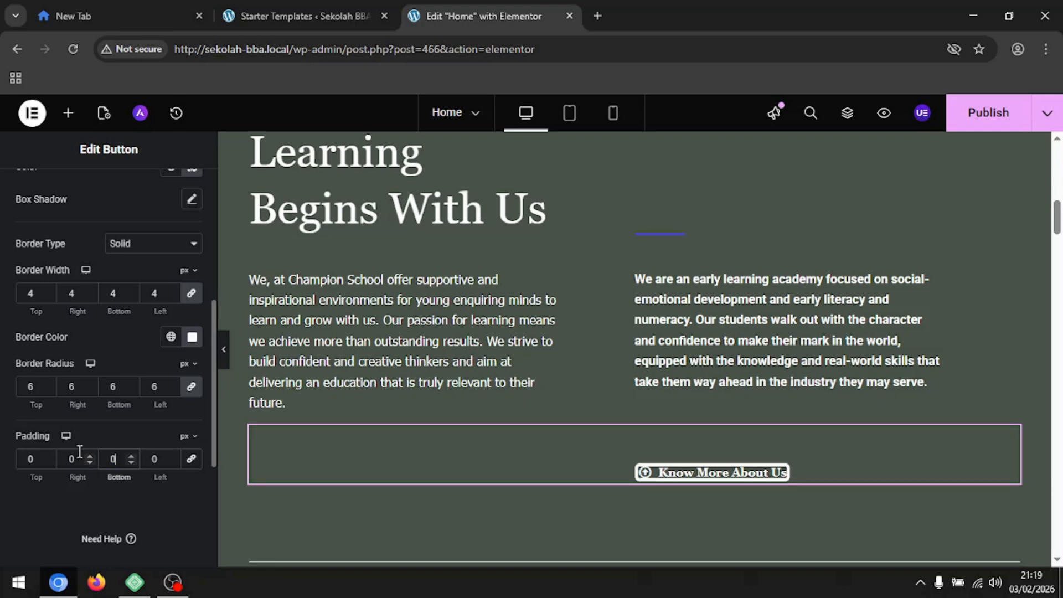
pyautogui.click(192, 460)
pyautogui.click(172, 456)
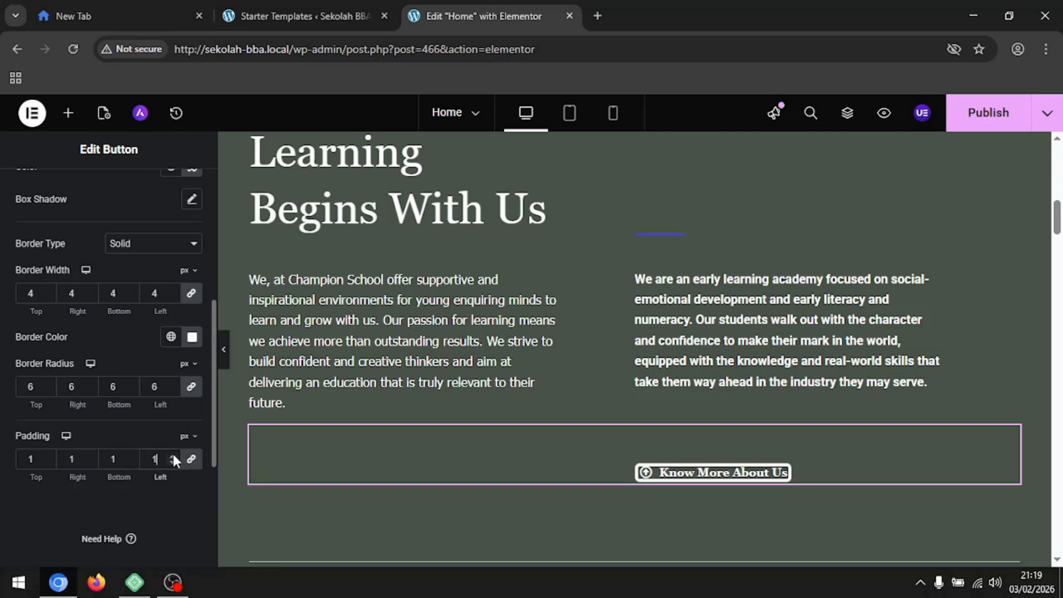
pyautogui.click(172, 456)
pyautogui.click(172, 456)
pyautogui.click(172, 456)
pyautogui.click(172, 455)
pyautogui.click(172, 456)
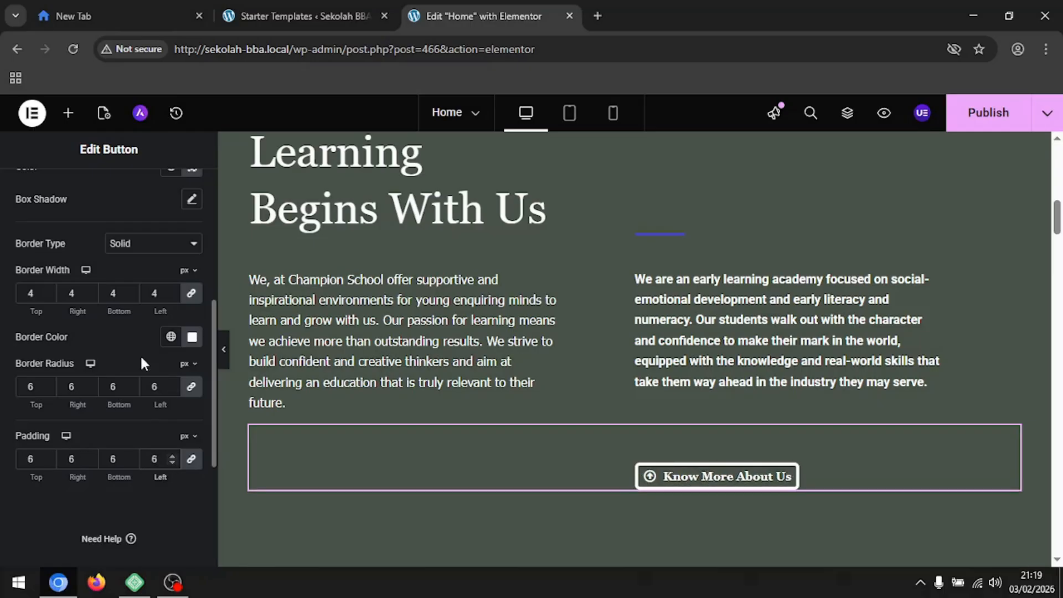
# Try a gradient background on the "Know More About Us" button, and return the background type to Classic.
pyautogui.scroll(4, 134, 346)
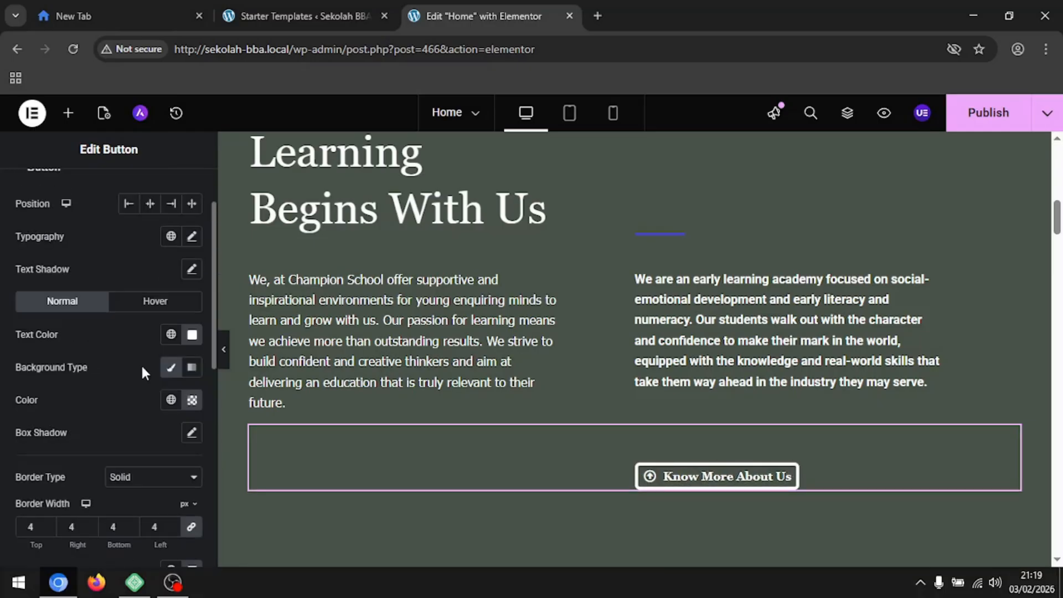
pyautogui.click(190, 368)
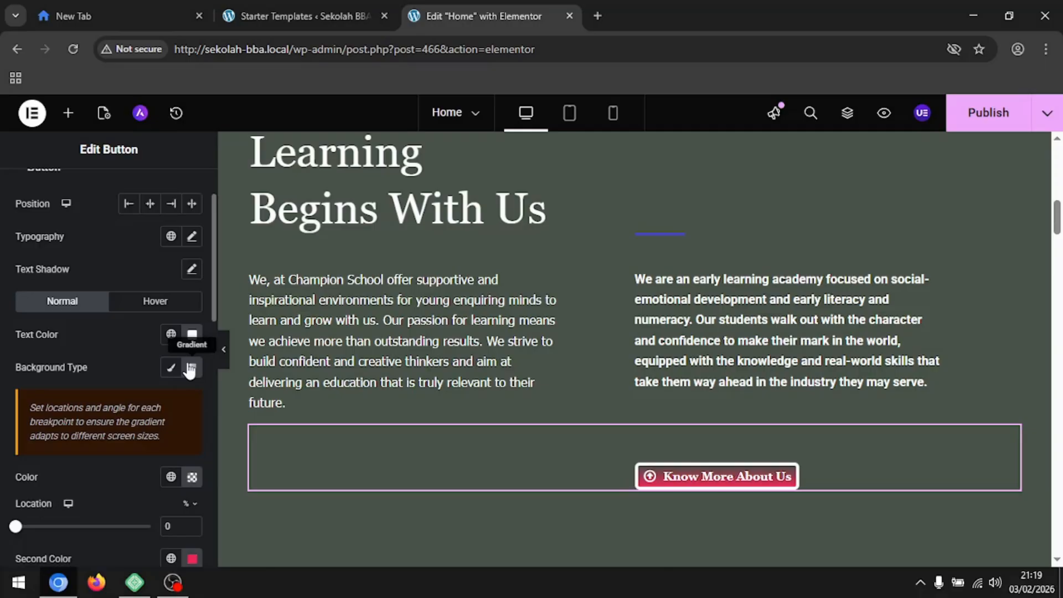
pyautogui.click(190, 368)
pyautogui.click(173, 368)
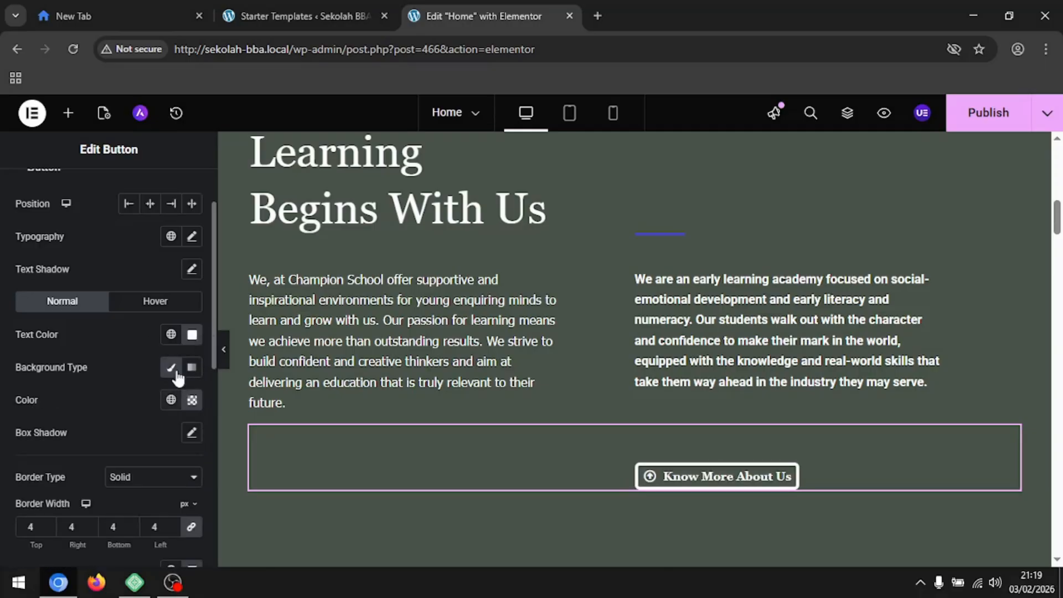
pyautogui.click(172, 368)
pyautogui.click(173, 368)
# Set the button's background colour to fully opaque red, #E00000.
pyautogui.click(192, 402)
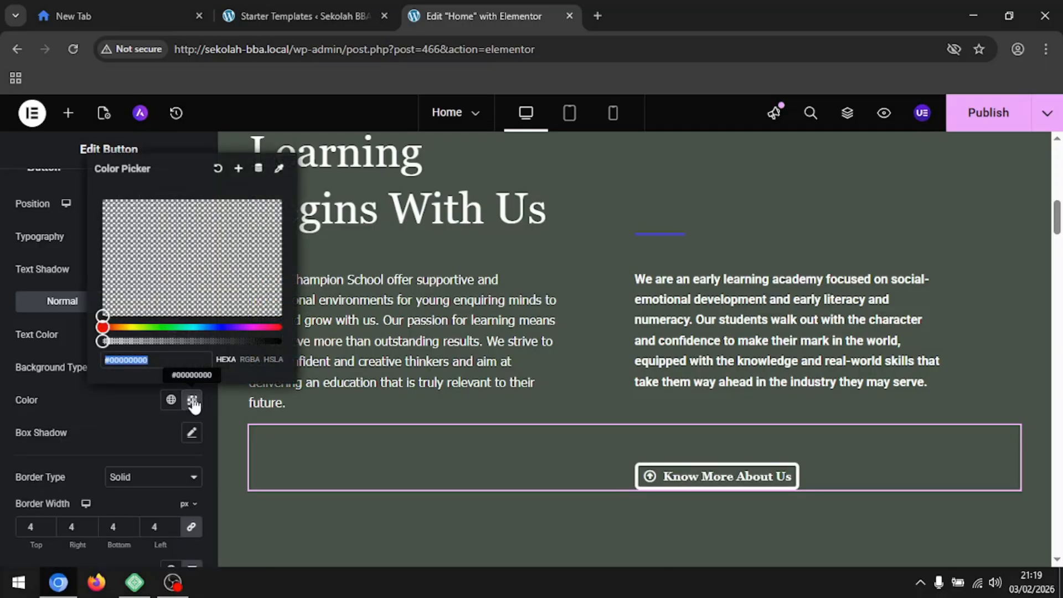
pyautogui.moveTo(103, 342); pyautogui.dragTo(295, 344)
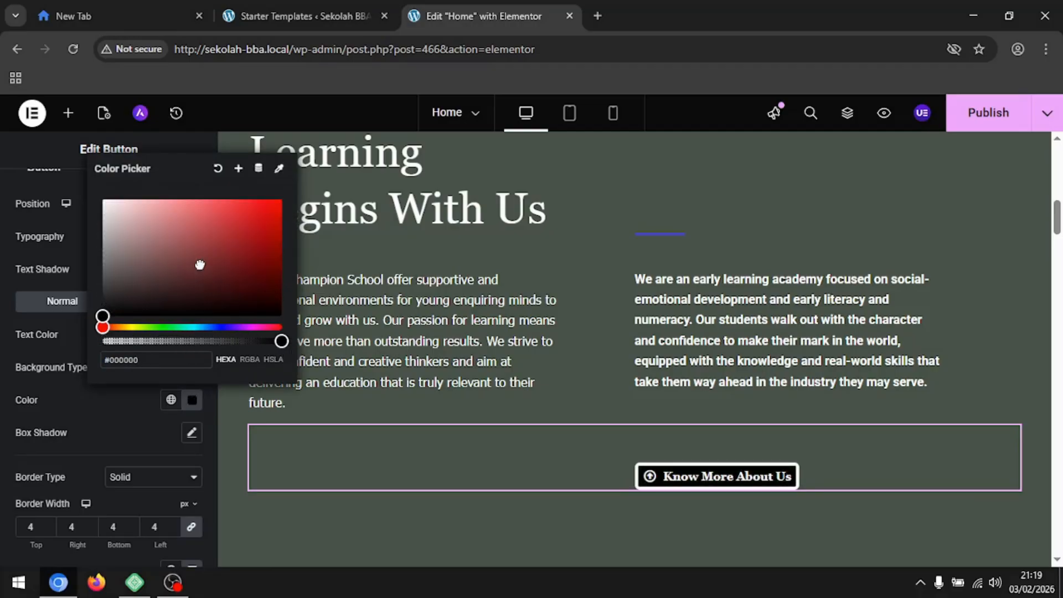
pyautogui.moveTo(270, 218); pyautogui.dragTo(282, 214)
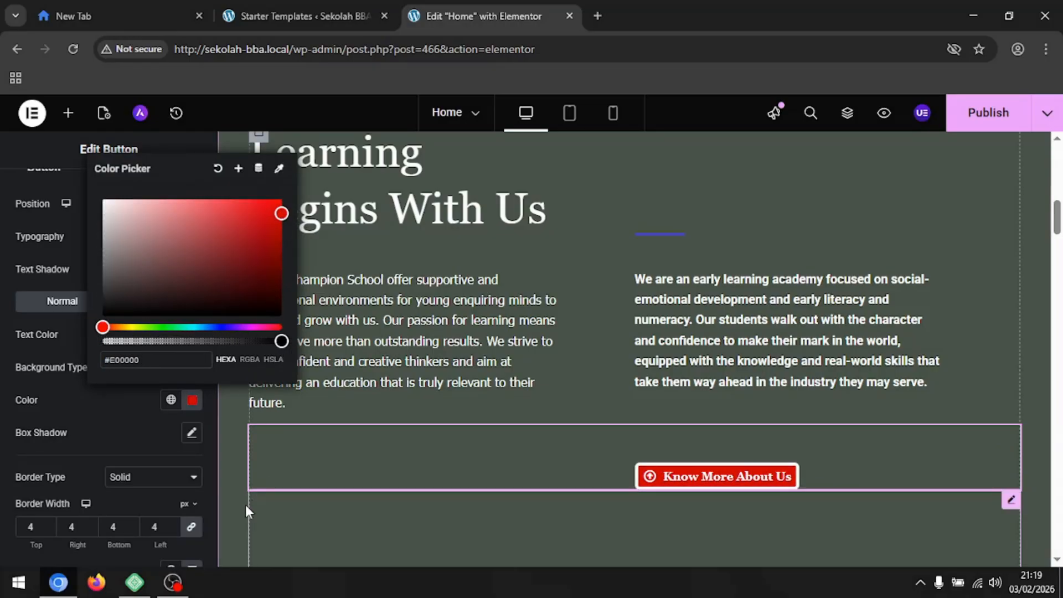
pyautogui.click(447, 480)
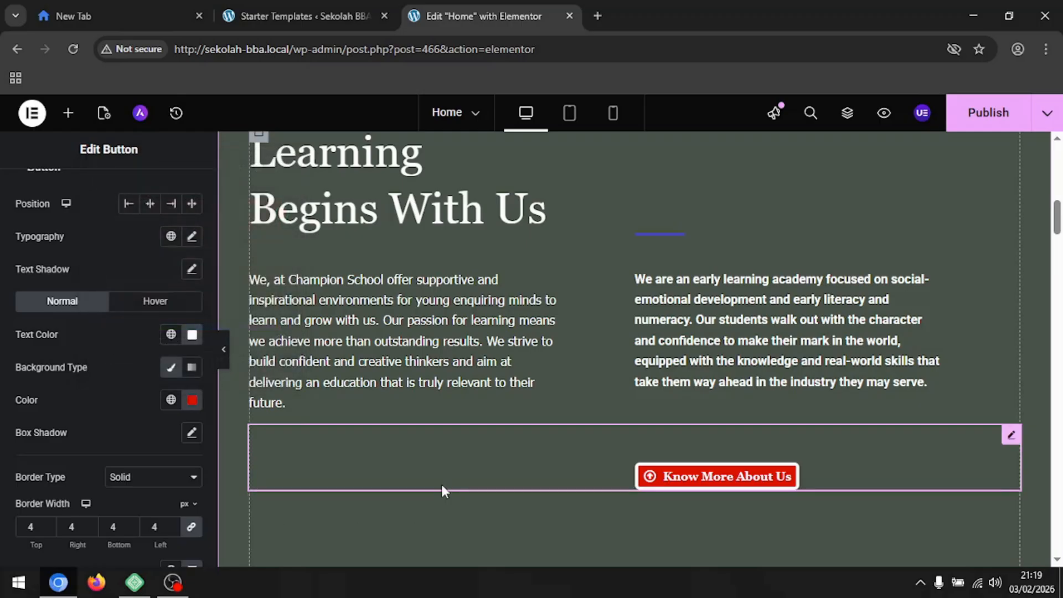
# Set the number suffix of the "Current Enrollments" counter to M+.
pyautogui.scroll(-5, 116, 480)
pyautogui.scroll(-3, 122, 486)
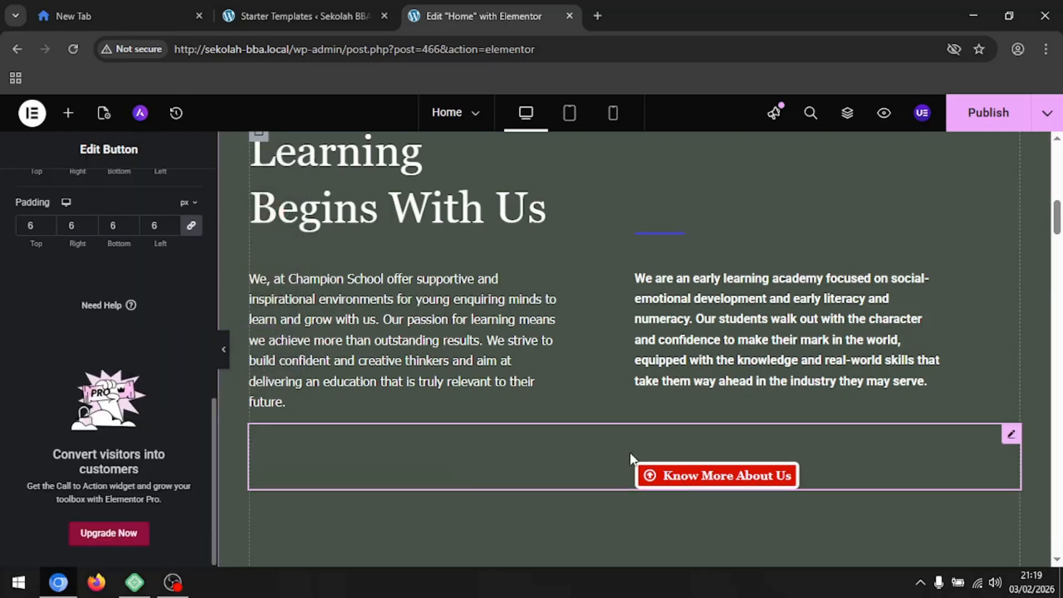
pyautogui.scroll(-3, 632, 458)
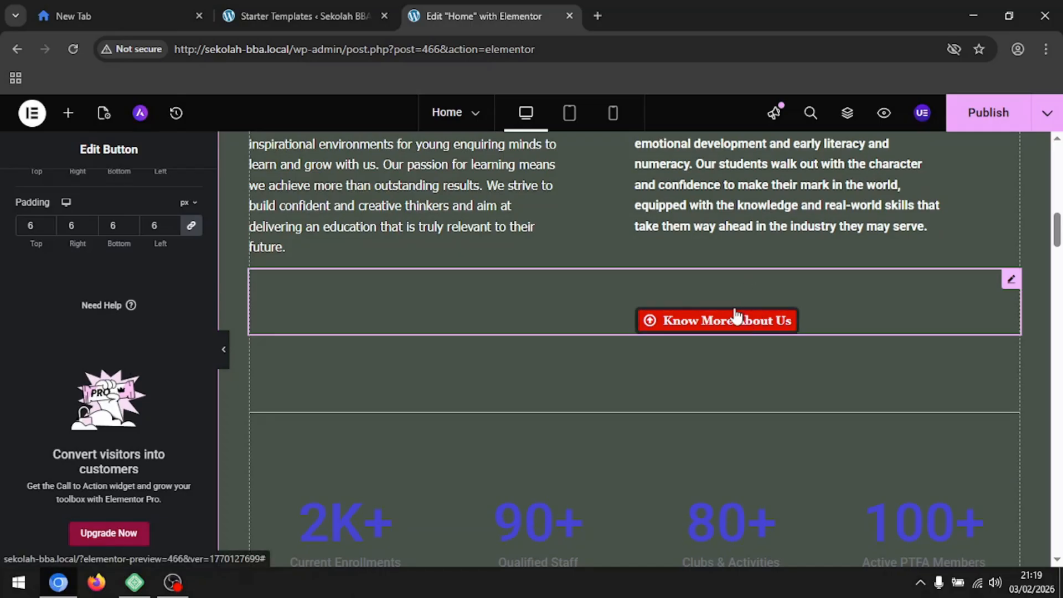
pyautogui.scroll(-3, 722, 413)
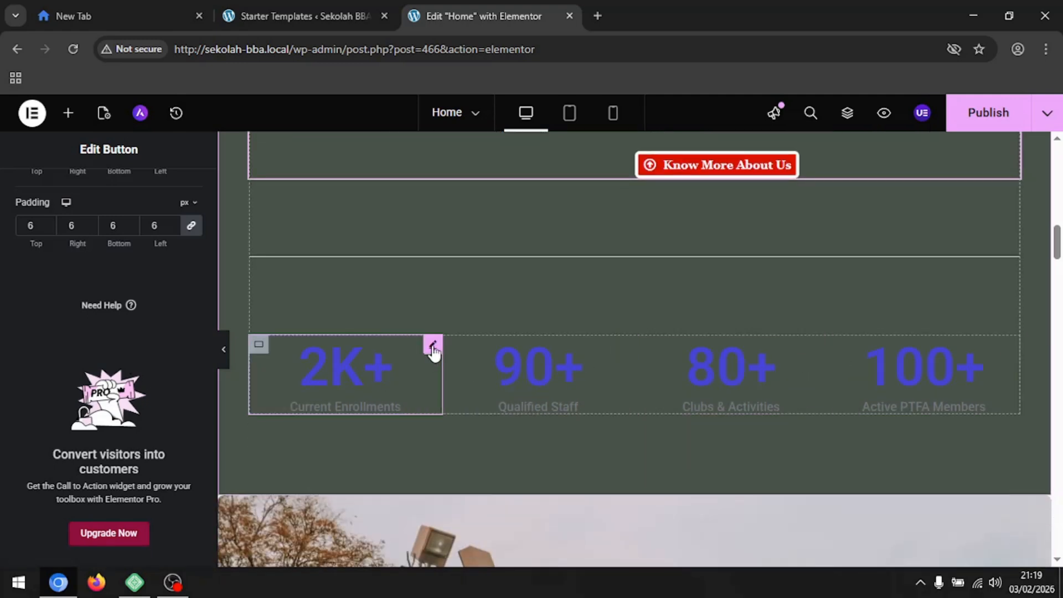
pyautogui.click(433, 349)
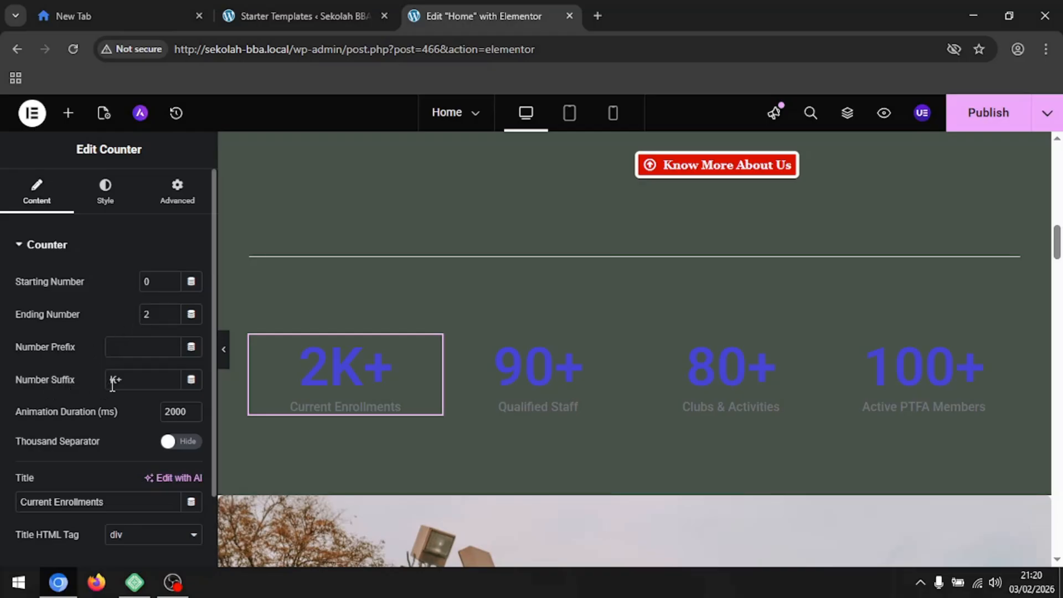
pyautogui.moveTo(123, 379); pyautogui.dragTo(101, 388)
pyautogui.write('M')
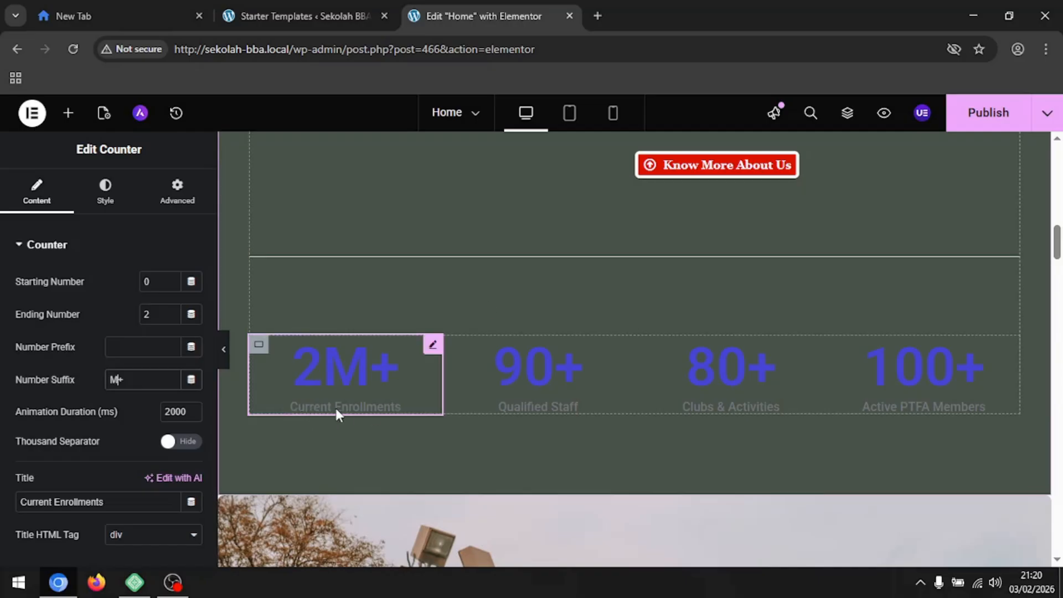
pyautogui.scroll(-2, 79, 412)
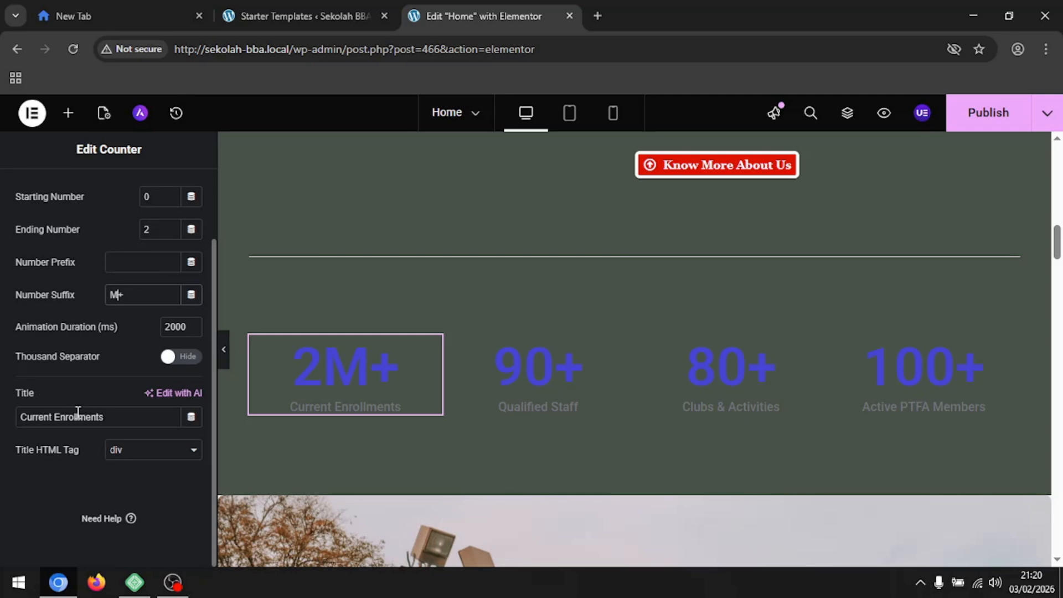
pyautogui.click(17, 492)
pyautogui.click(134, 417)
pyautogui.hotkey('ctrl', 'shift', 'Left')
pyautogui.hotkey('ctrl', 'shift', 'Left')
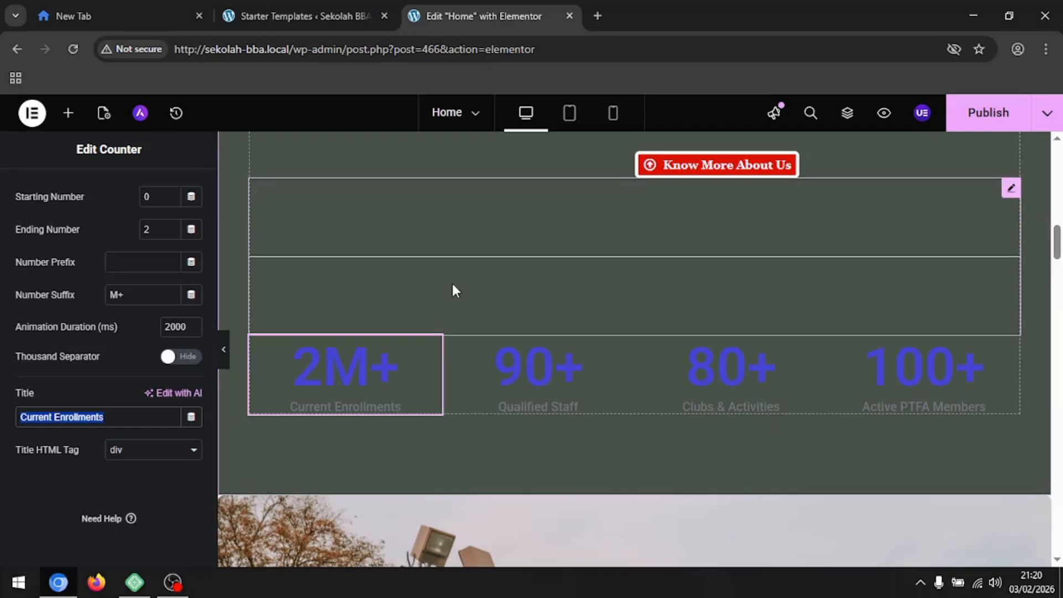
pyautogui.scroll(3, 453, 284)
pyautogui.scroll(-3, 454, 290)
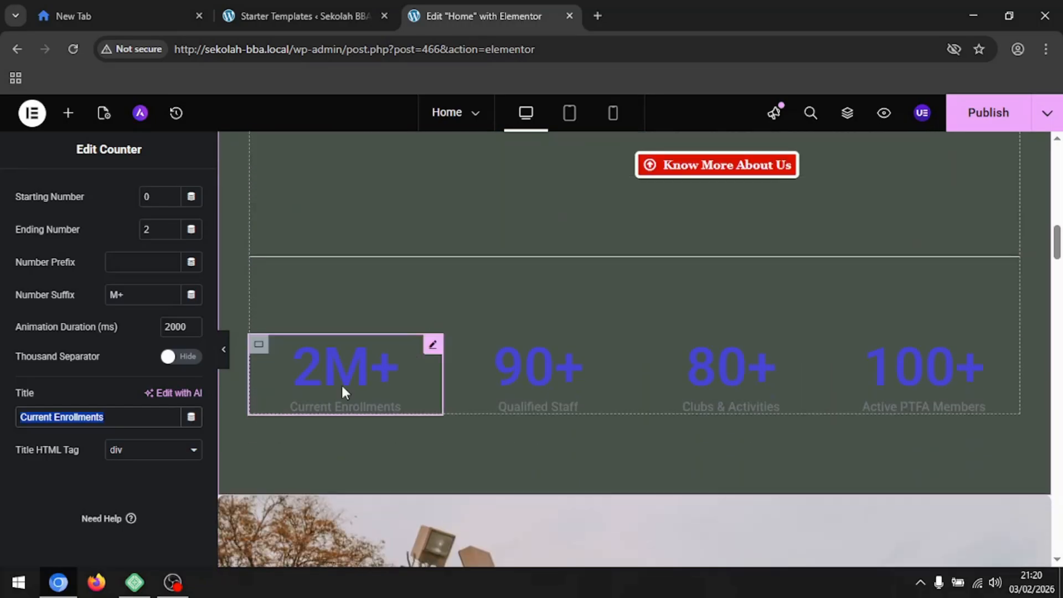
pyautogui.click(155, 493)
# Set the title text colour of the "Current Enrollments" counter to white, #FFFFFF.
pyautogui.scroll(2, 133, 432)
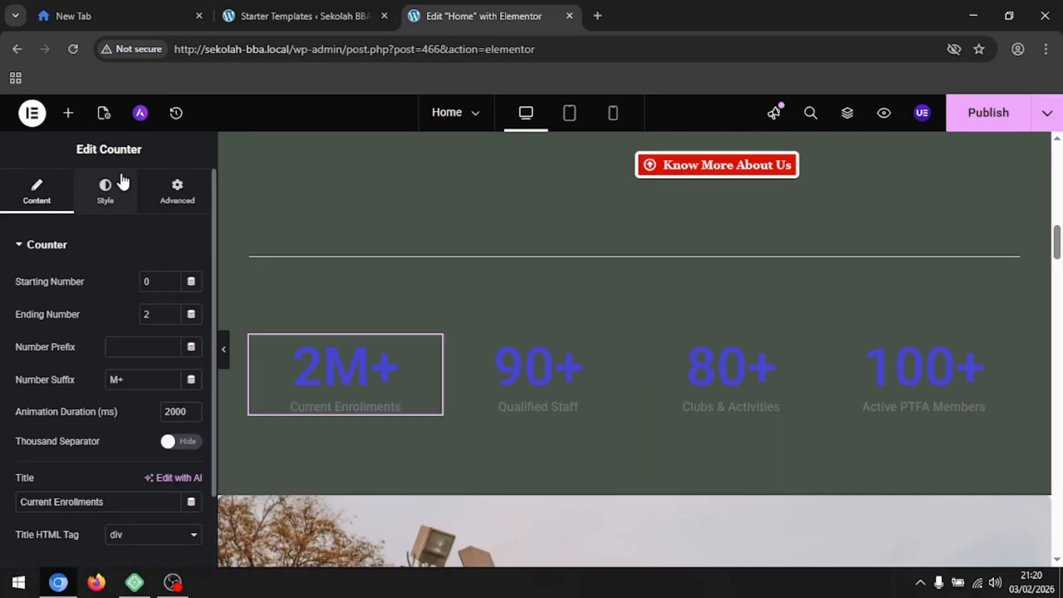
pyautogui.click(106, 188)
pyautogui.scroll(-2, 109, 338)
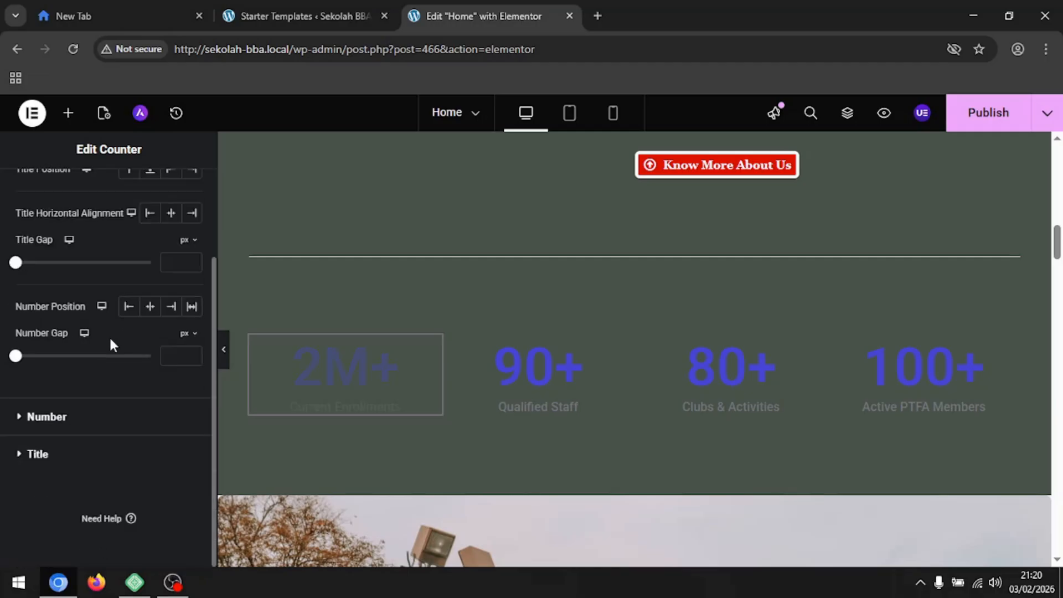
pyautogui.click(51, 454)
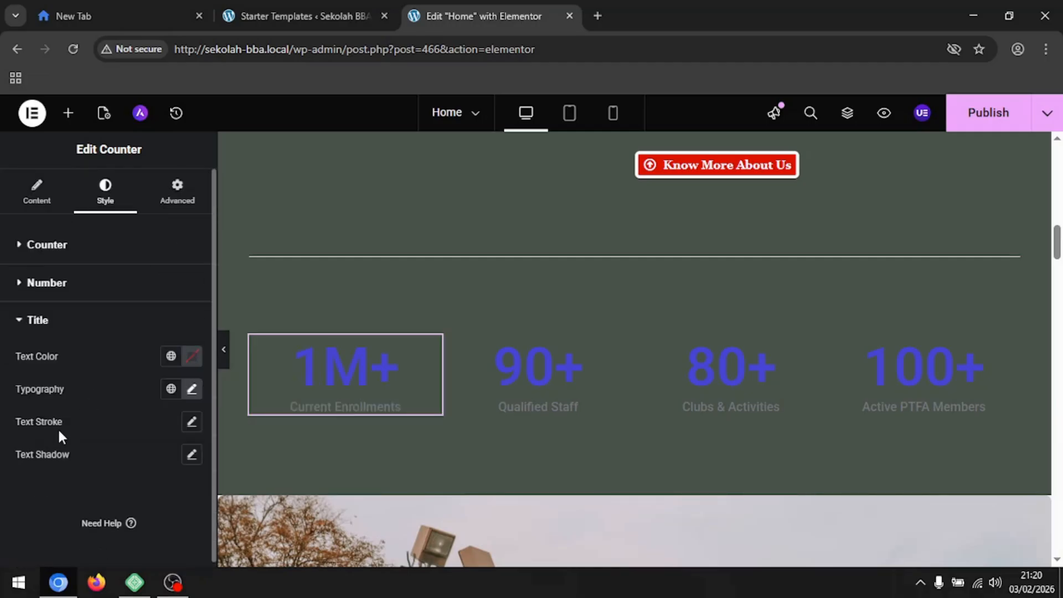
pyautogui.click(193, 356)
pyautogui.click(138, 238)
pyautogui.moveTo(78, 120); pyautogui.dragTo(75, 110)
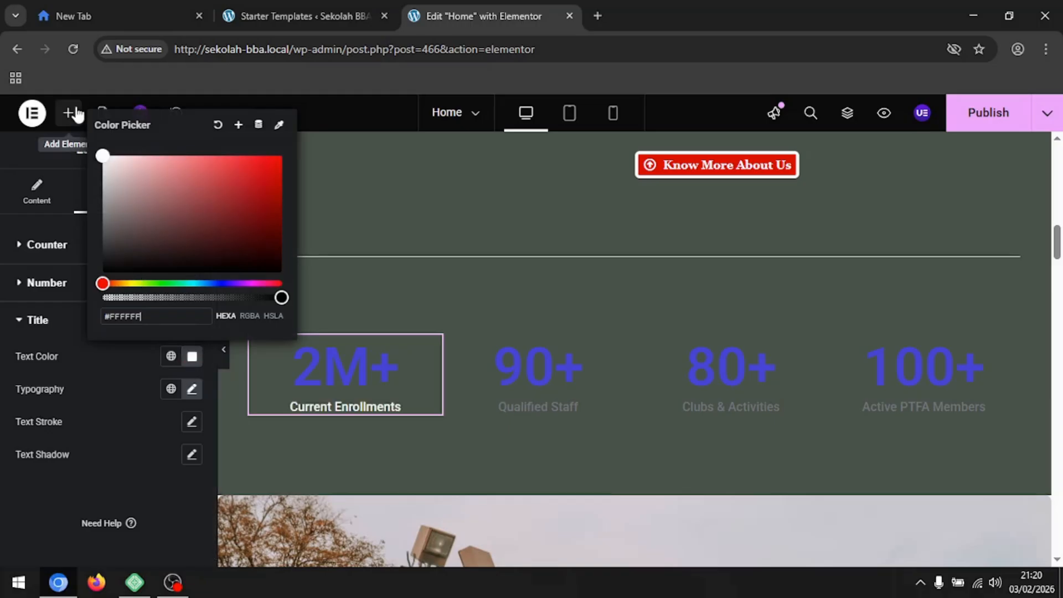
pyautogui.click(78, 507)
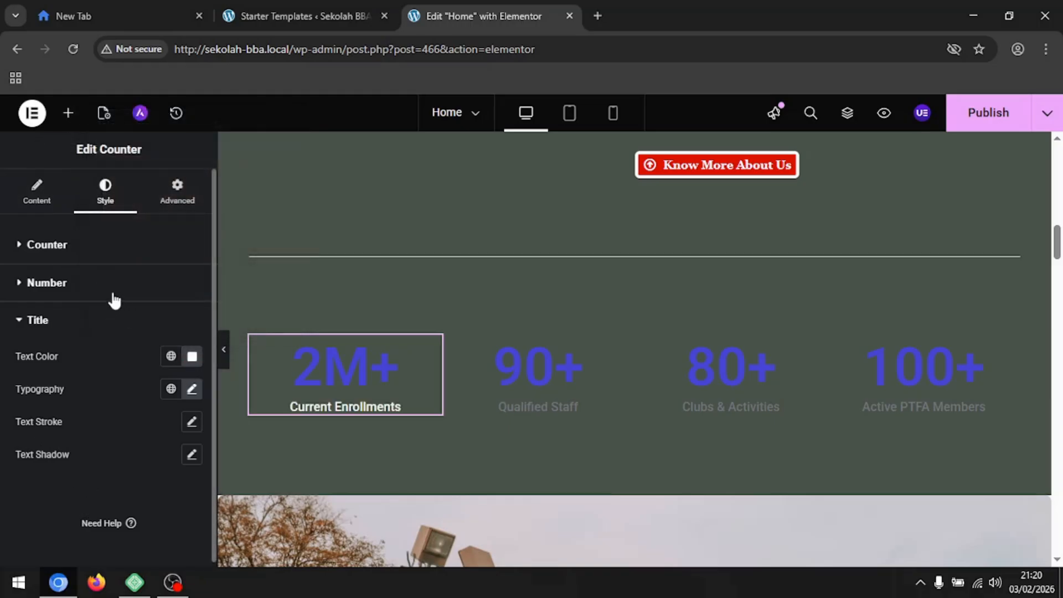
# Set the number text colour of the "Current Enrollments" counter to white.
pyautogui.click(111, 298)
pyautogui.click(192, 319)
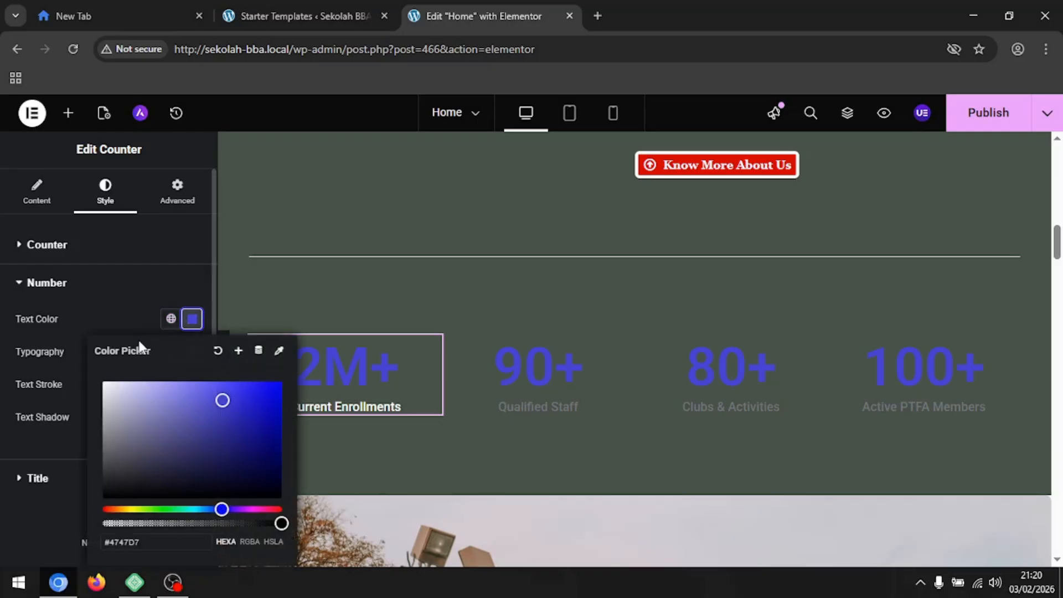
pyautogui.moveTo(105, 383); pyautogui.dragTo(68, 368)
pyautogui.click(1, 507)
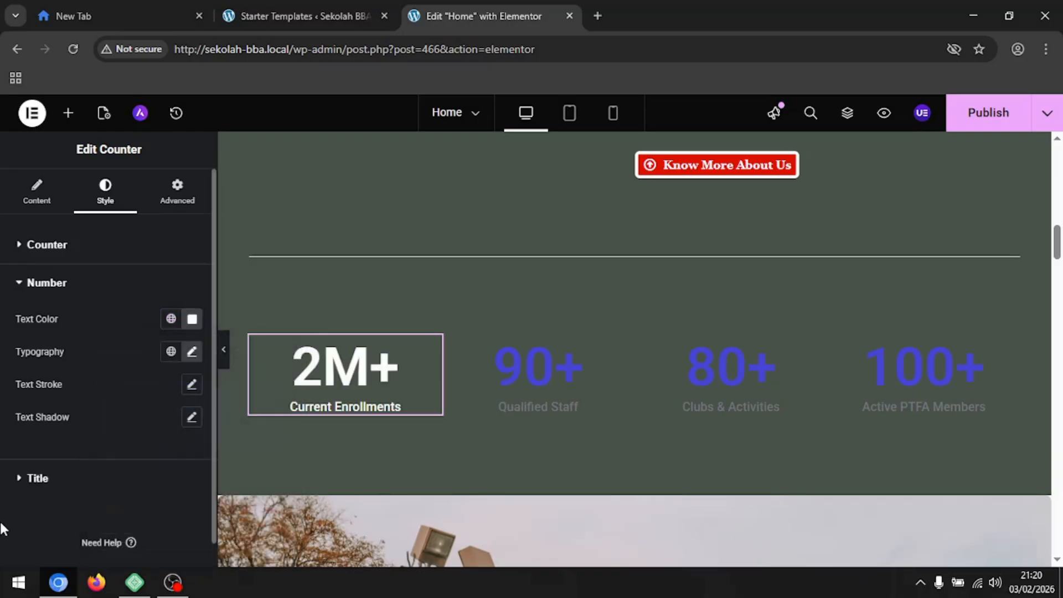
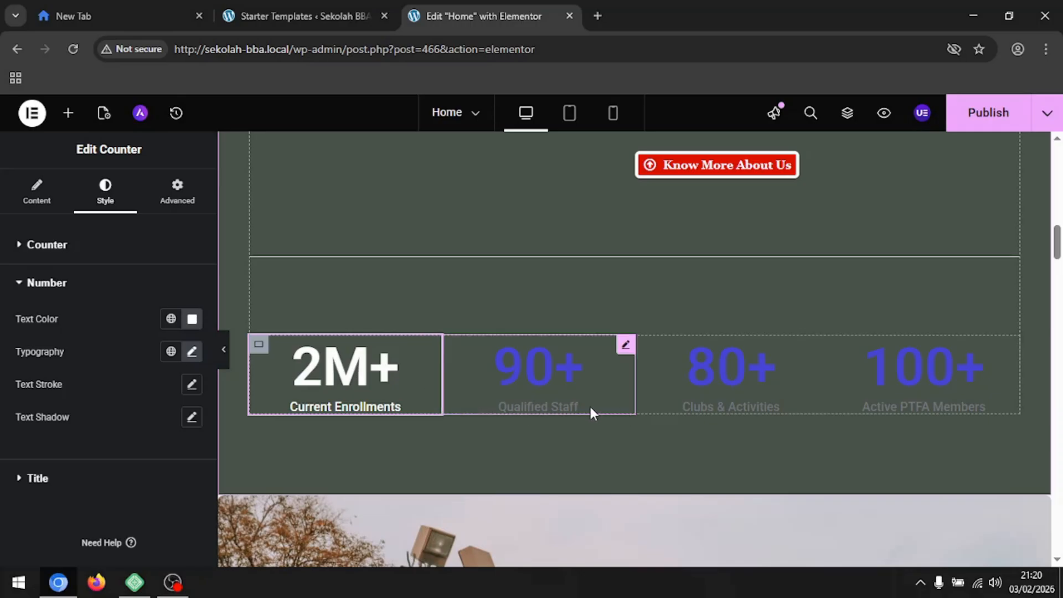
# Delete the container with the school building photo and play button below the counters.
pyautogui.scroll(-6, 589, 405)
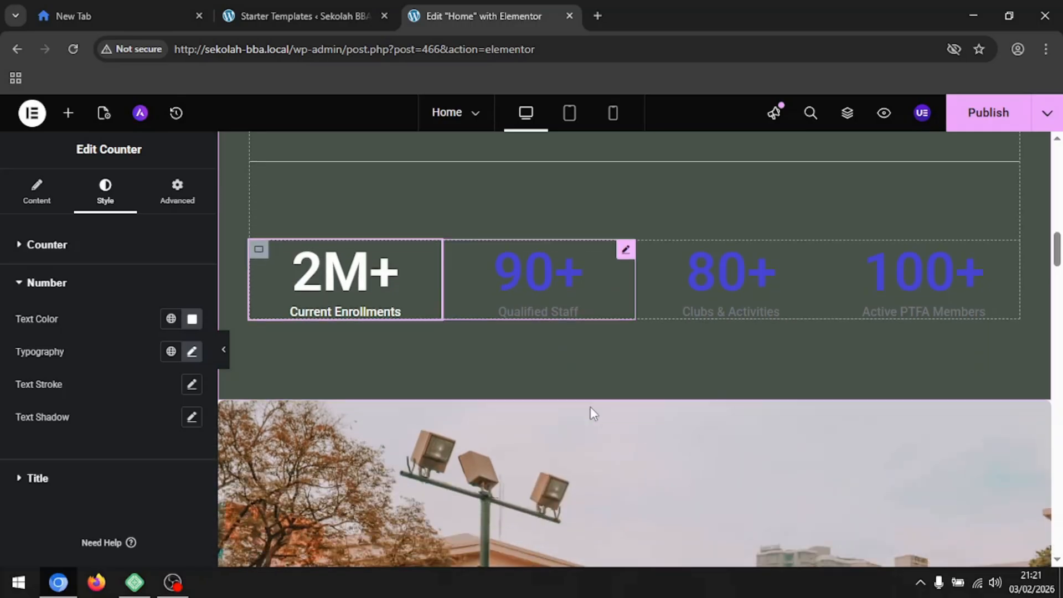
pyautogui.scroll(-4, 611, 498)
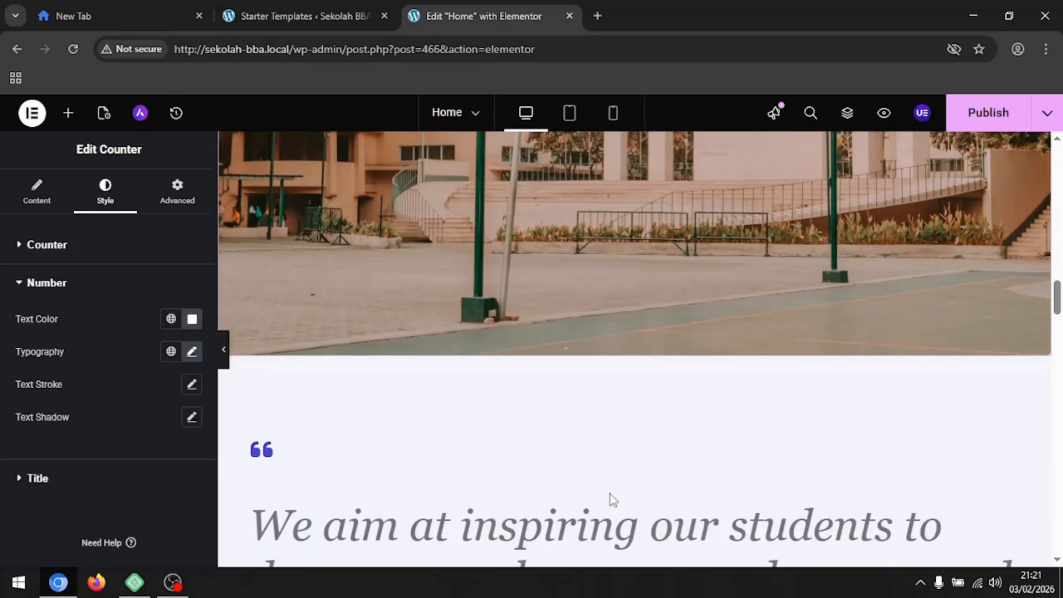
pyautogui.scroll(6, 612, 497)
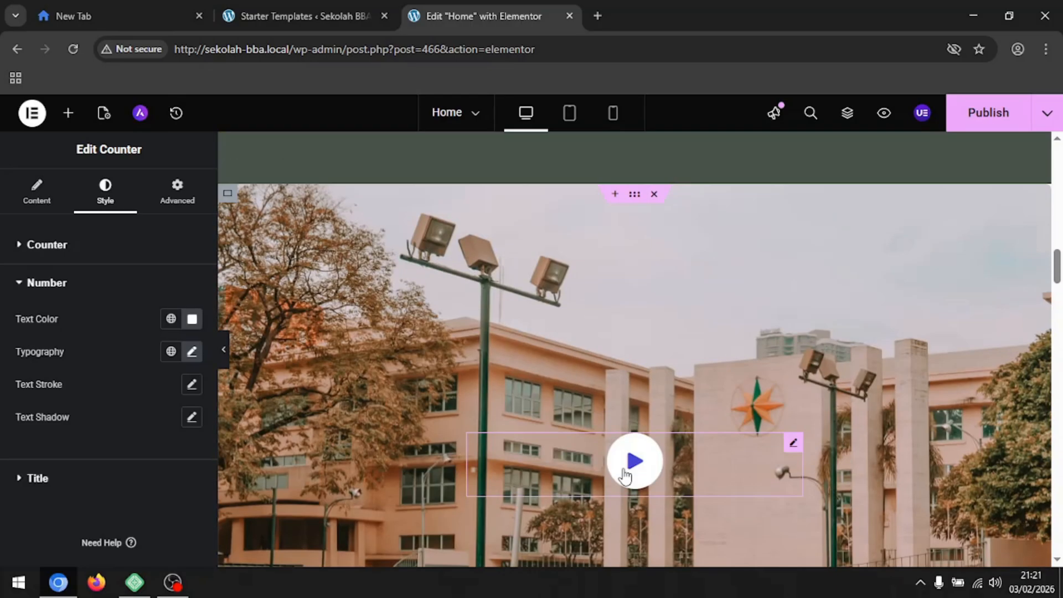
pyautogui.click(635, 194)
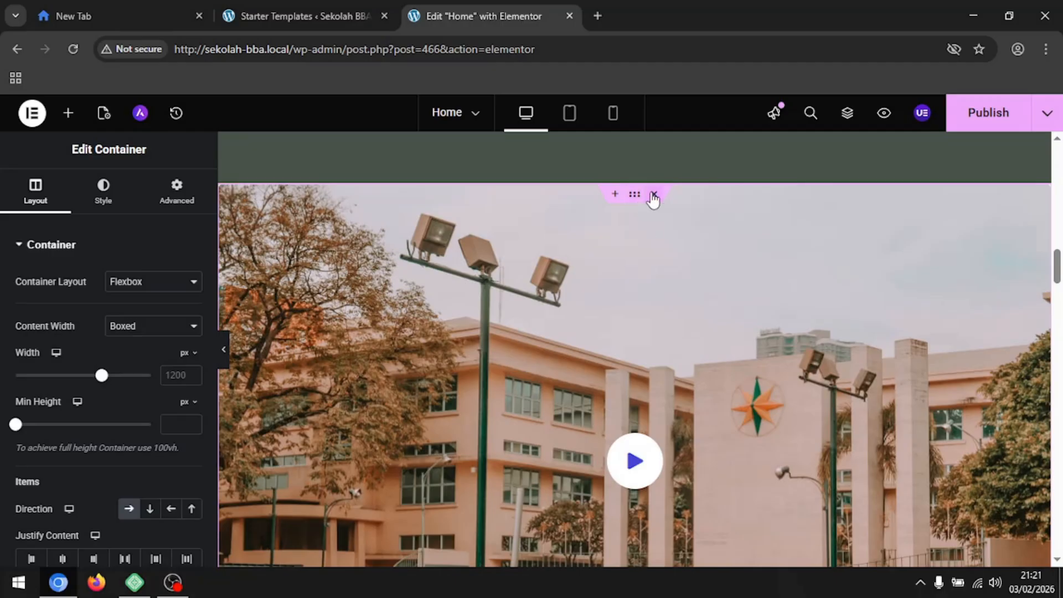
pyautogui.click(654, 195)
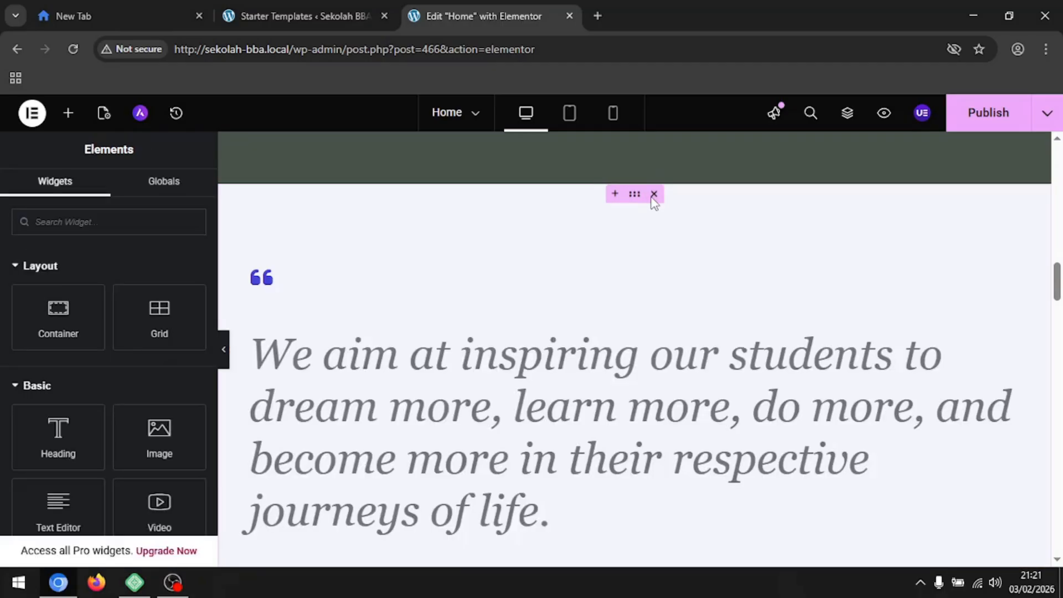
# Add a single-column Flexbox container above the "We aim at inspiring our students" quote section.
pyautogui.click(615, 195)
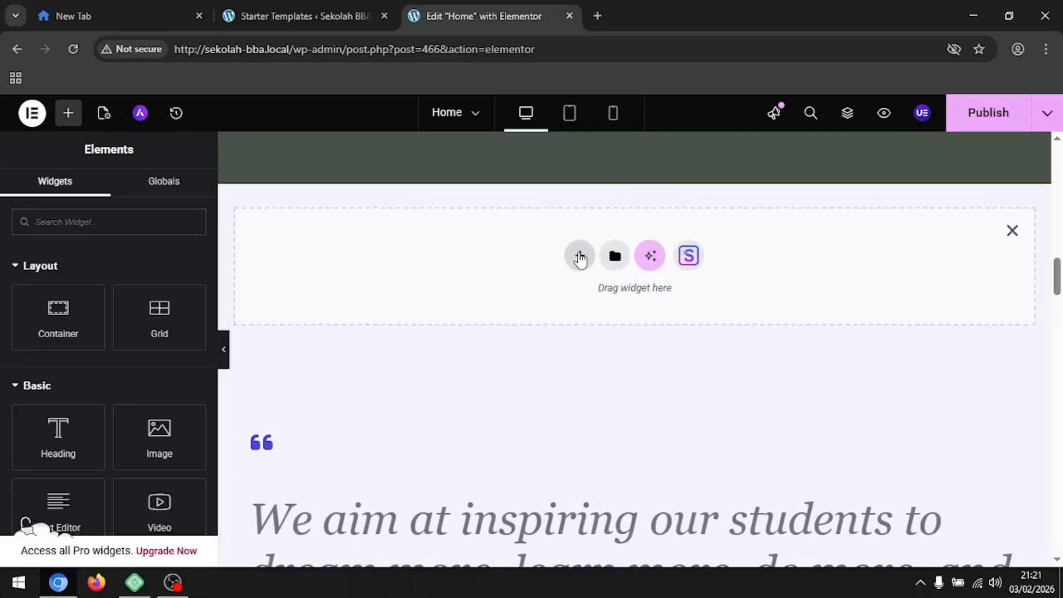
pyautogui.click(580, 257)
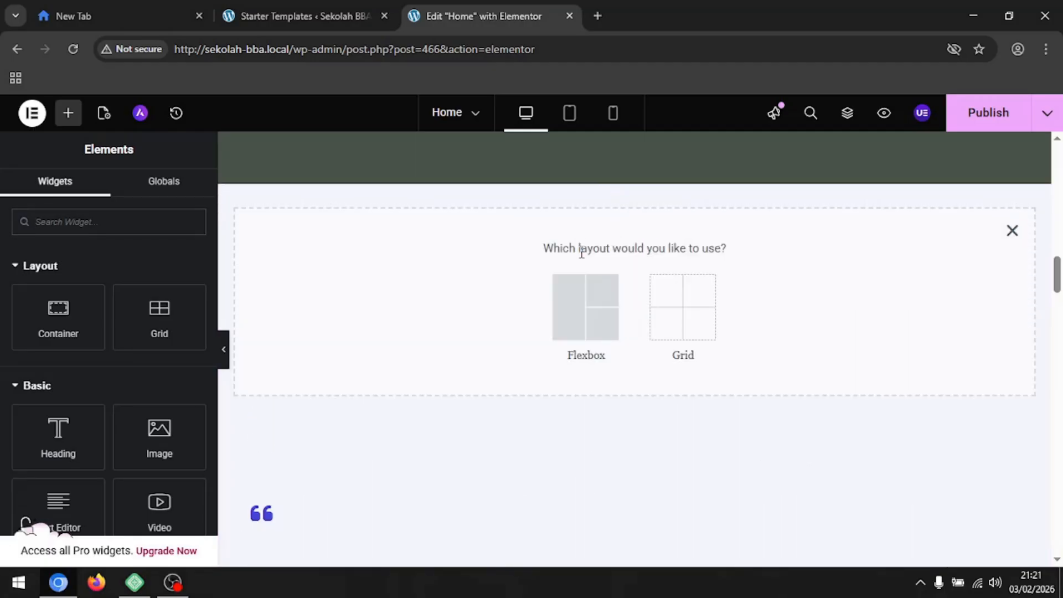
pyautogui.click(583, 302)
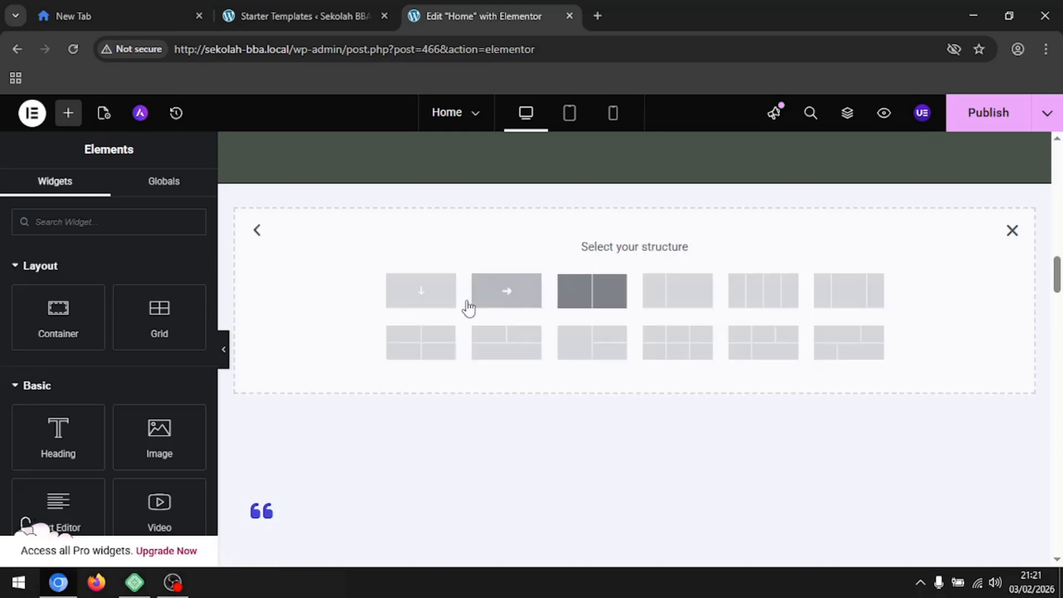
pyautogui.click(421, 291)
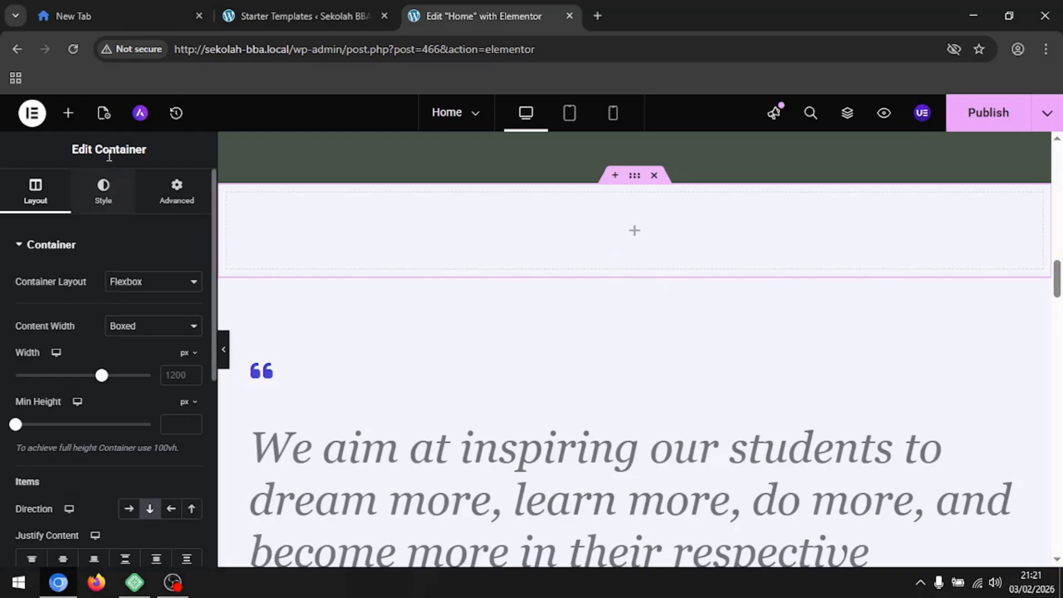
# Place a Video widget in the empty container below the counters section.
pyautogui.click(67, 117)
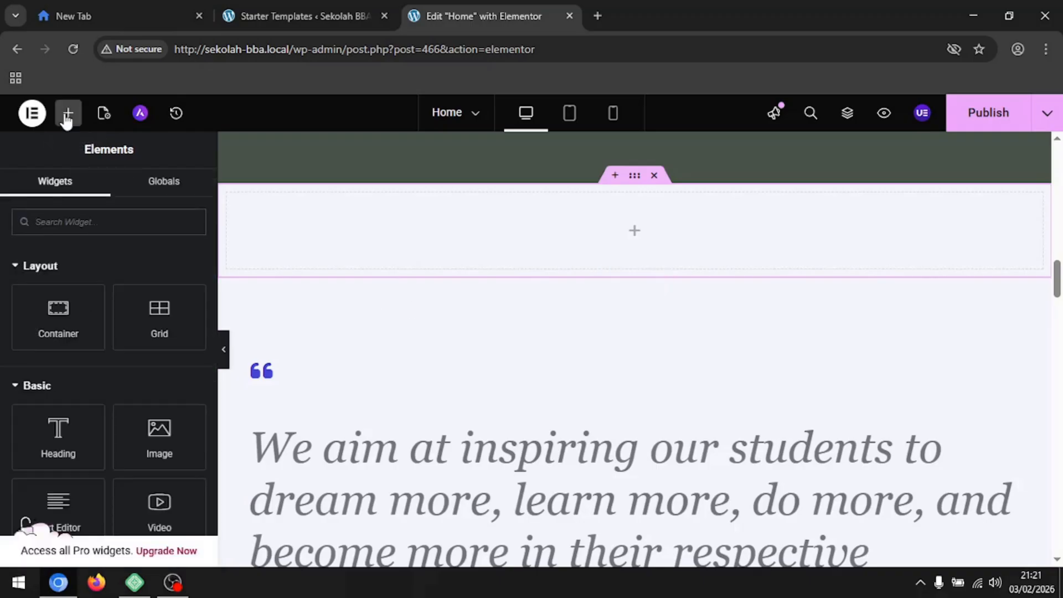
pyautogui.scroll(-3, 48, 313)
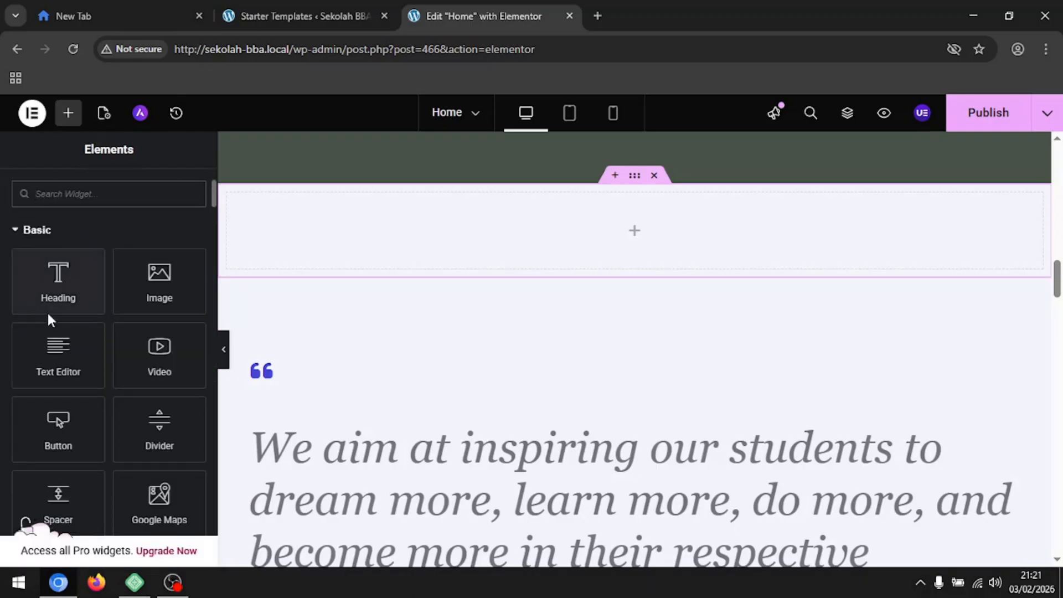
pyautogui.scroll(-1, 47, 313)
pyautogui.moveTo(143, 284); pyautogui.dragTo(521, 245)
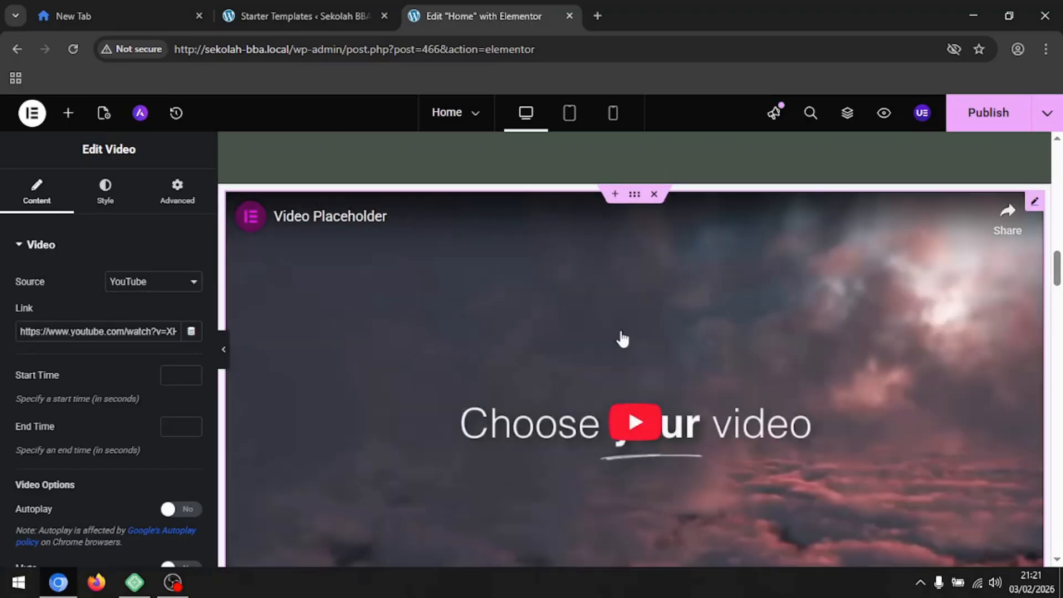
# Preview the new video at full page width, and review its source, timing and playback options.
pyautogui.click(226, 350)
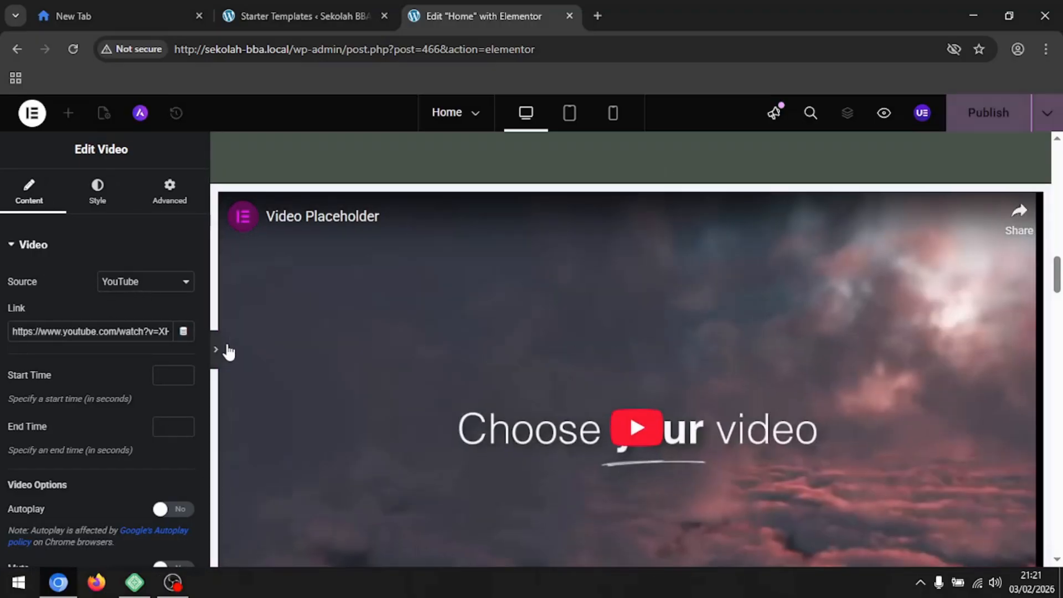
pyautogui.scroll(3, 422, 358)
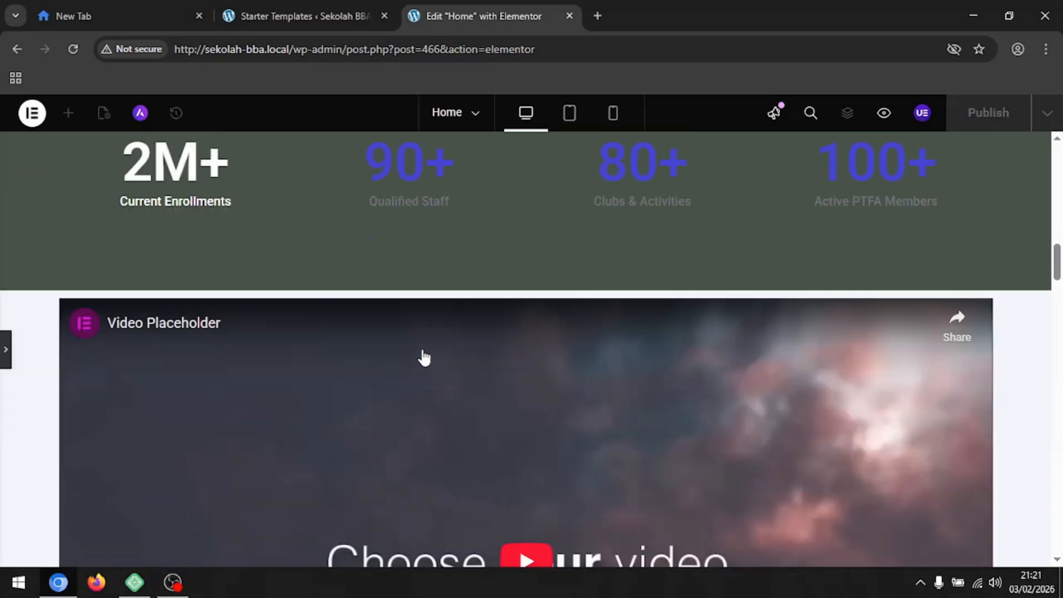
pyautogui.scroll(-5, 424, 358)
pyautogui.scroll(-3, 463, 351)
pyautogui.scroll(2, 463, 351)
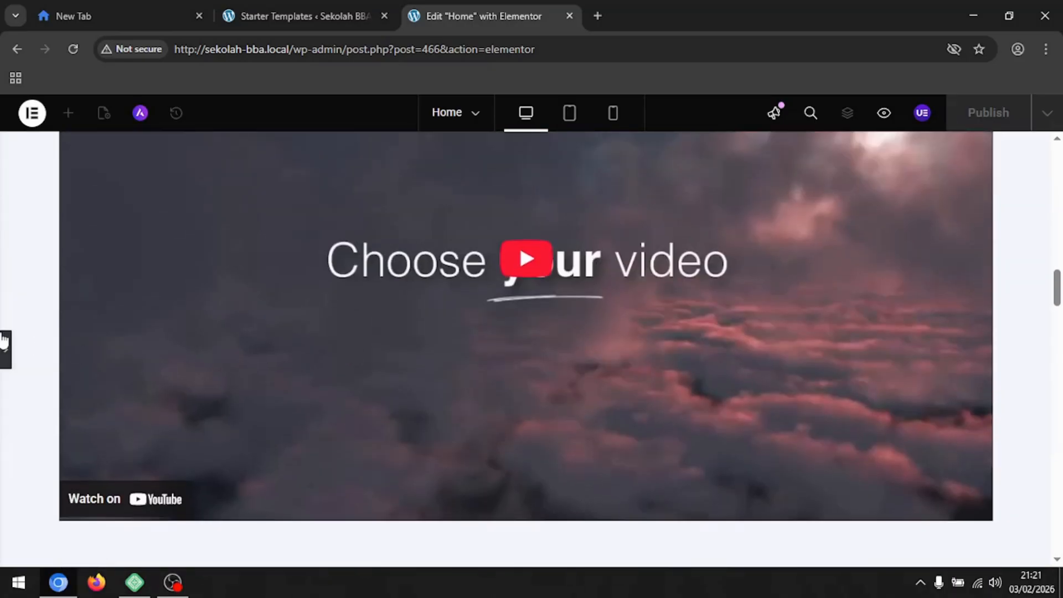
pyautogui.click(8, 344)
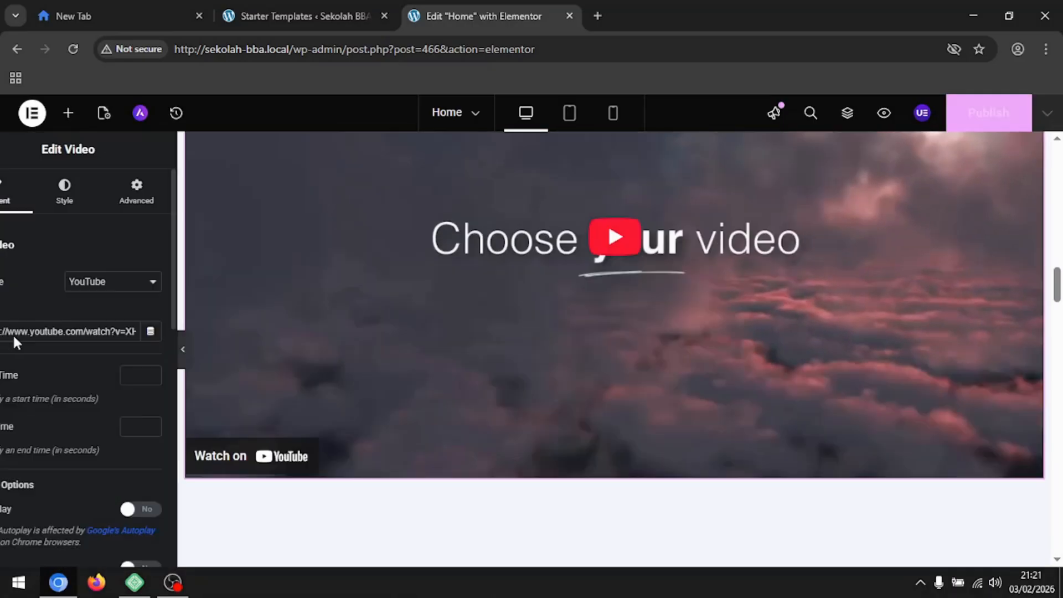
pyautogui.scroll(-3, 94, 330)
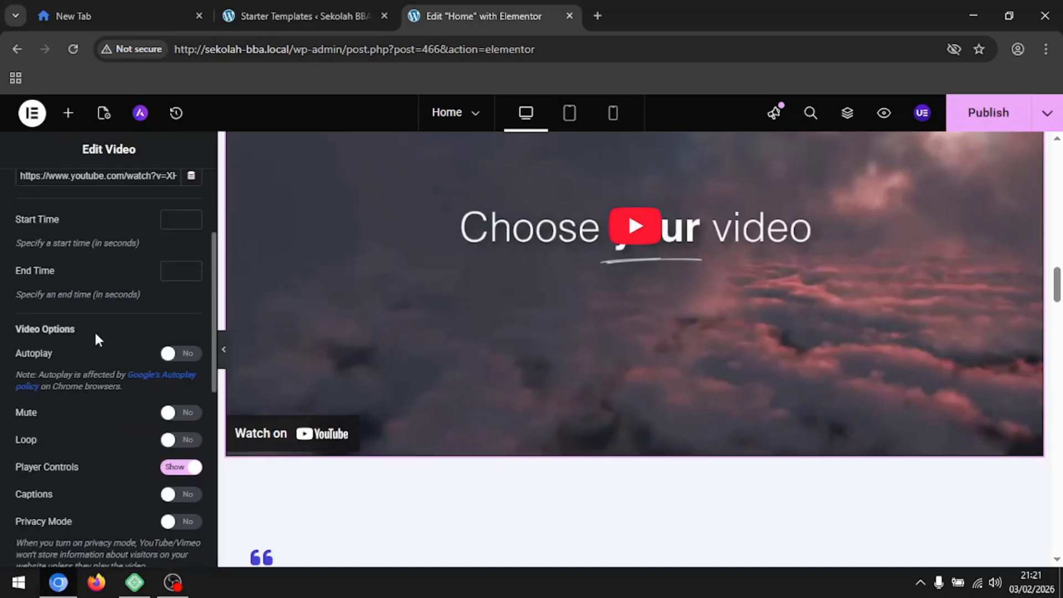
pyautogui.scroll(-3, 94, 331)
pyautogui.scroll(4, 97, 332)
pyautogui.scroll(2, 98, 335)
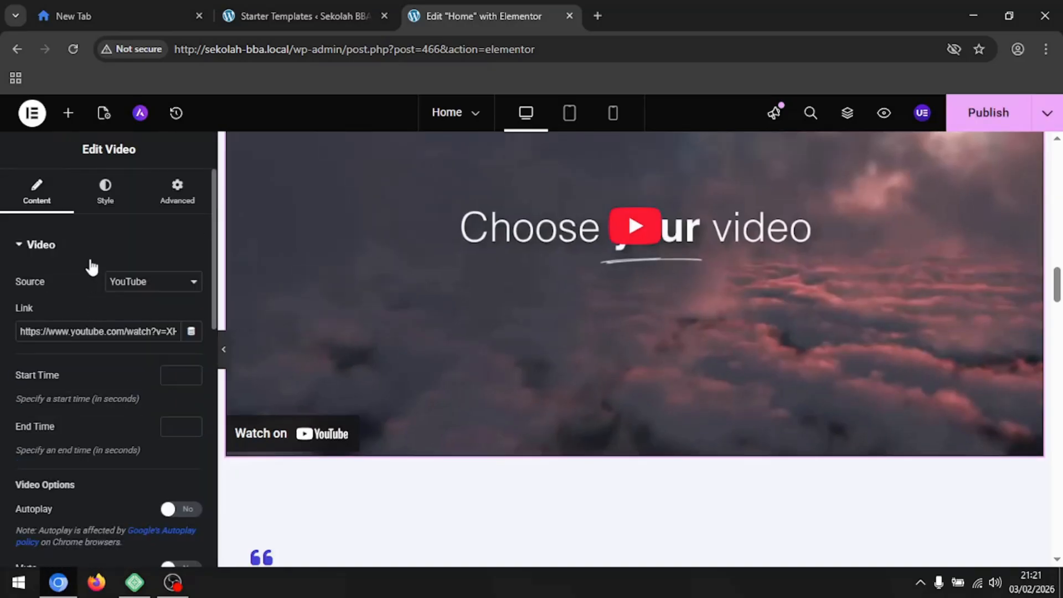
pyautogui.scroll(-3, 108, 211)
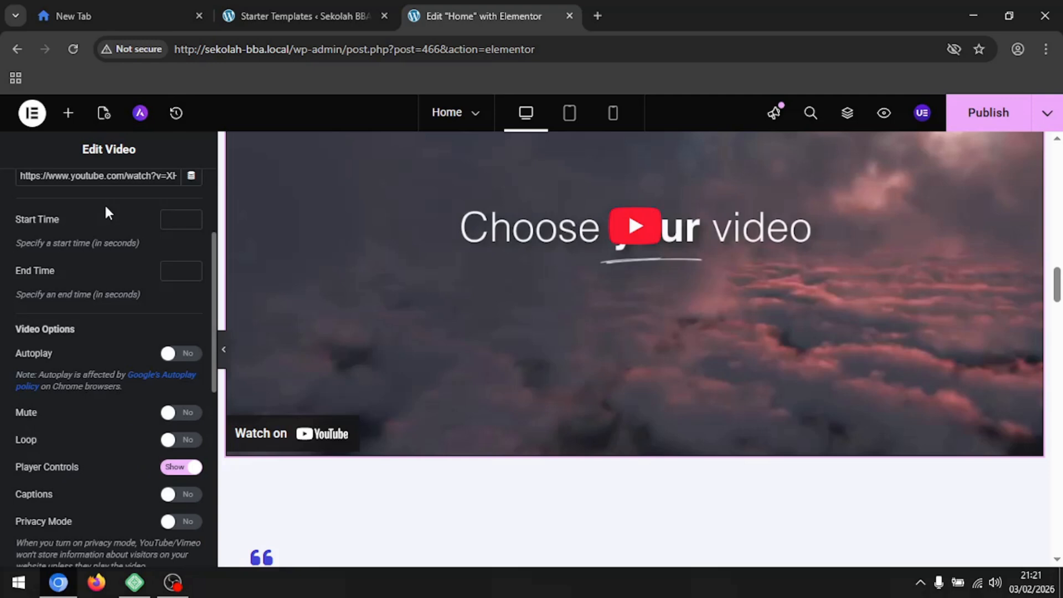
# Try Autoplay on the video, switch it back off, and review the remaining playback options.
pyautogui.click(175, 354)
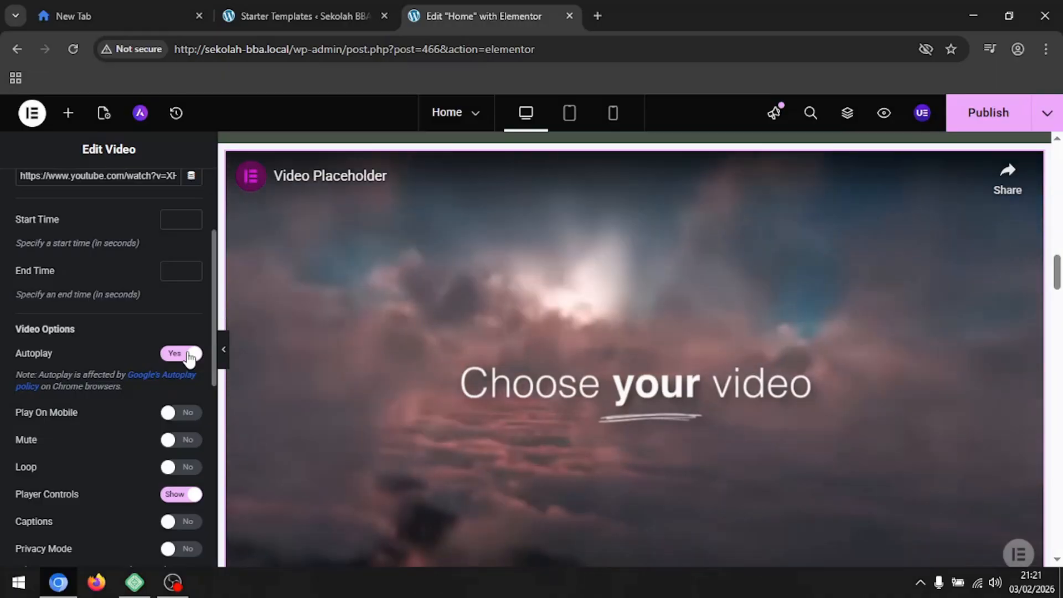
pyautogui.click(187, 355)
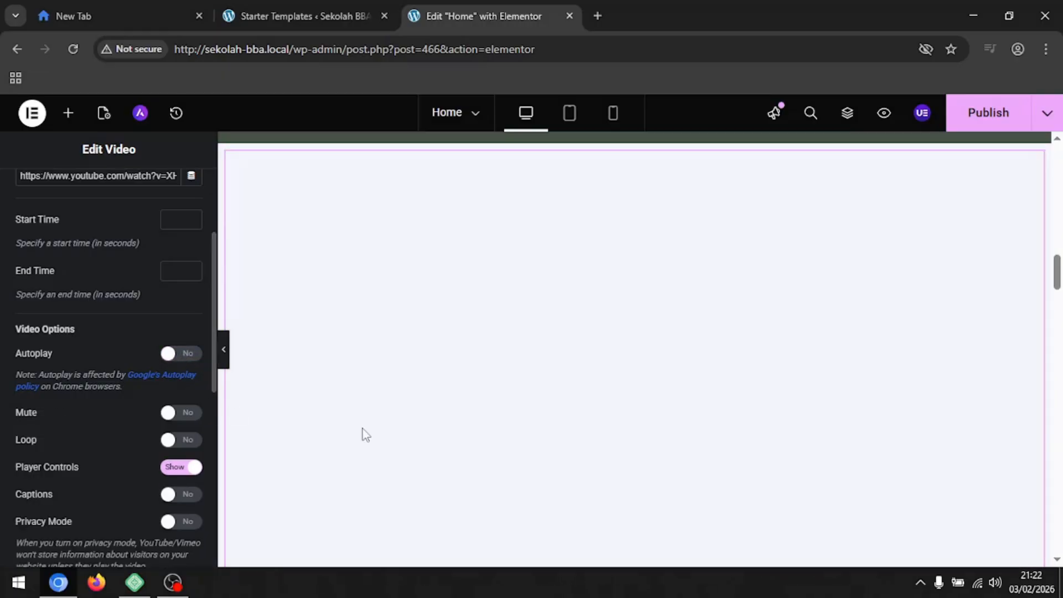
pyautogui.scroll(-6, 143, 415)
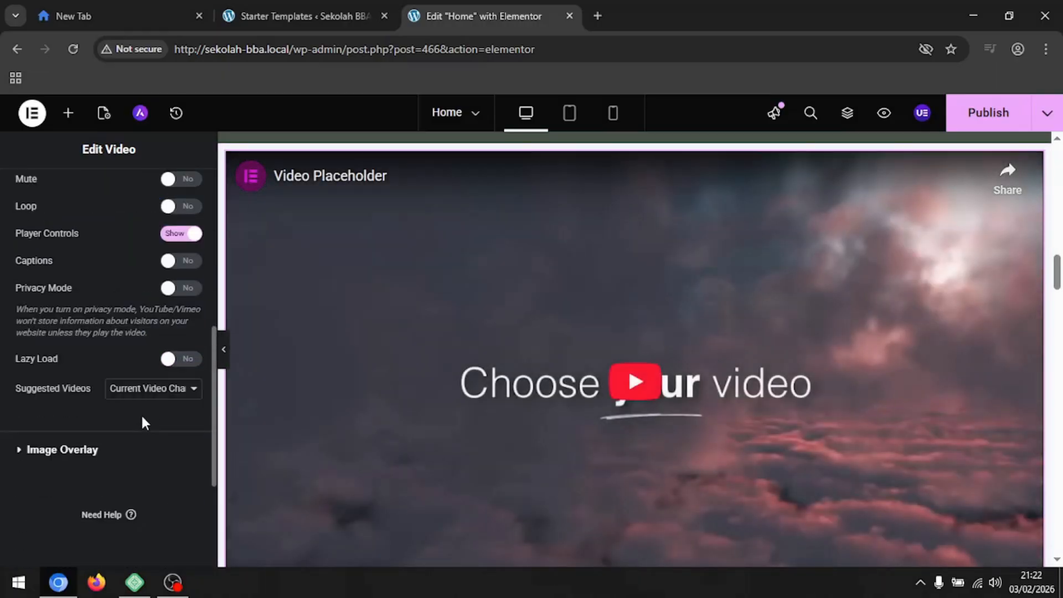
pyautogui.scroll(7, 154, 410)
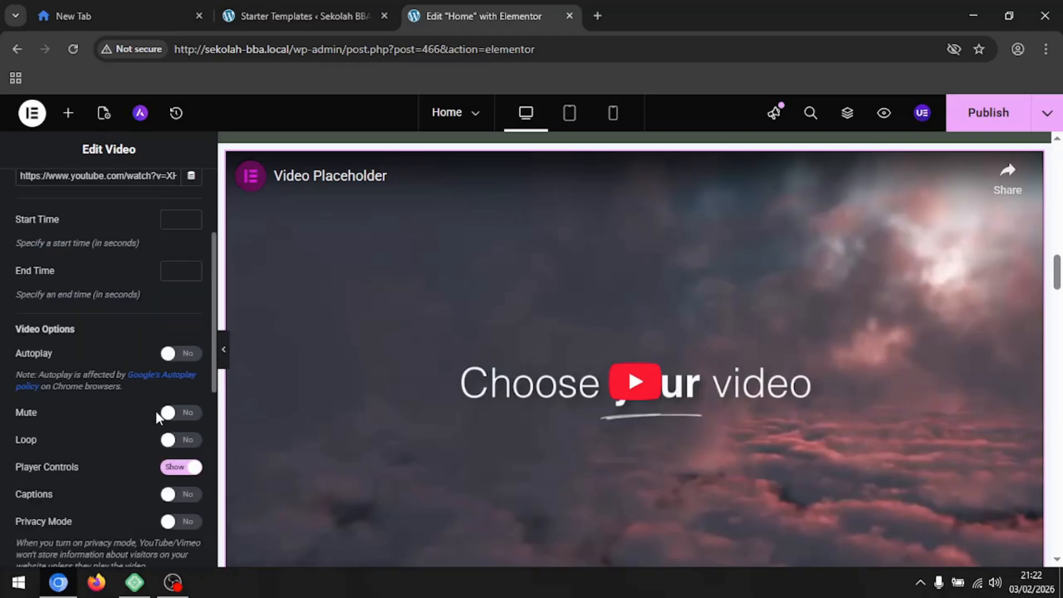
# Enable the video's image overlay with the school building photo 2480.jpg from the media library, and test playback through it.
pyautogui.scroll(-5, 170, 407)
pyautogui.scroll(-3, 171, 408)
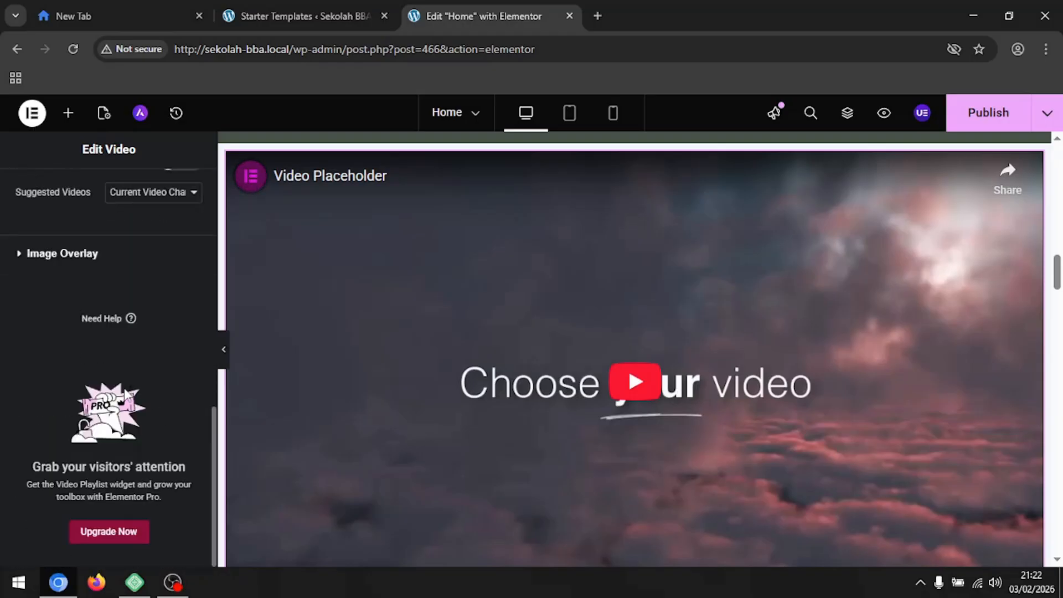
pyautogui.click(60, 265)
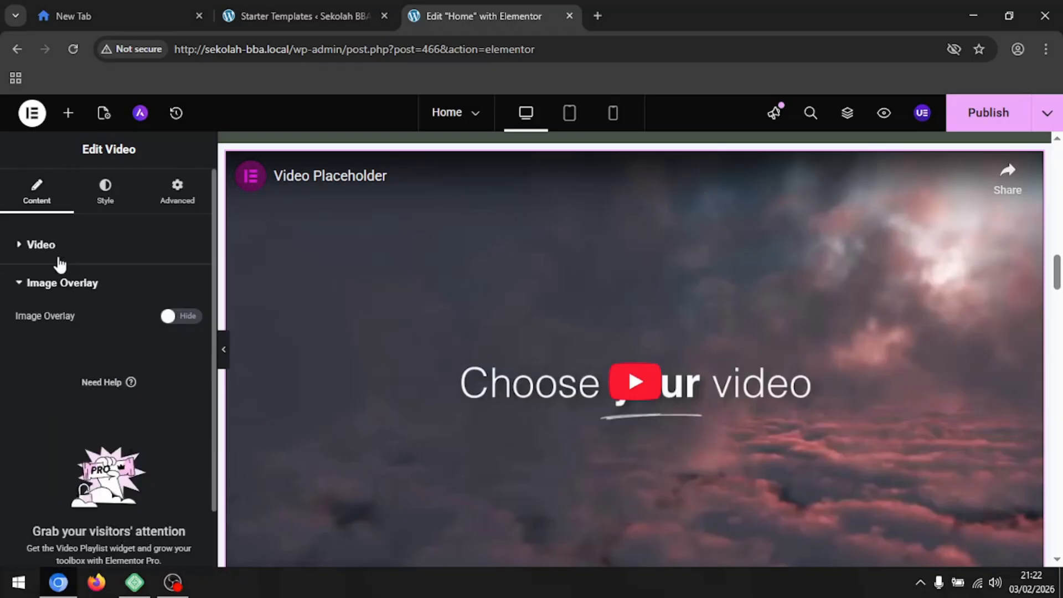
pyautogui.click(181, 316)
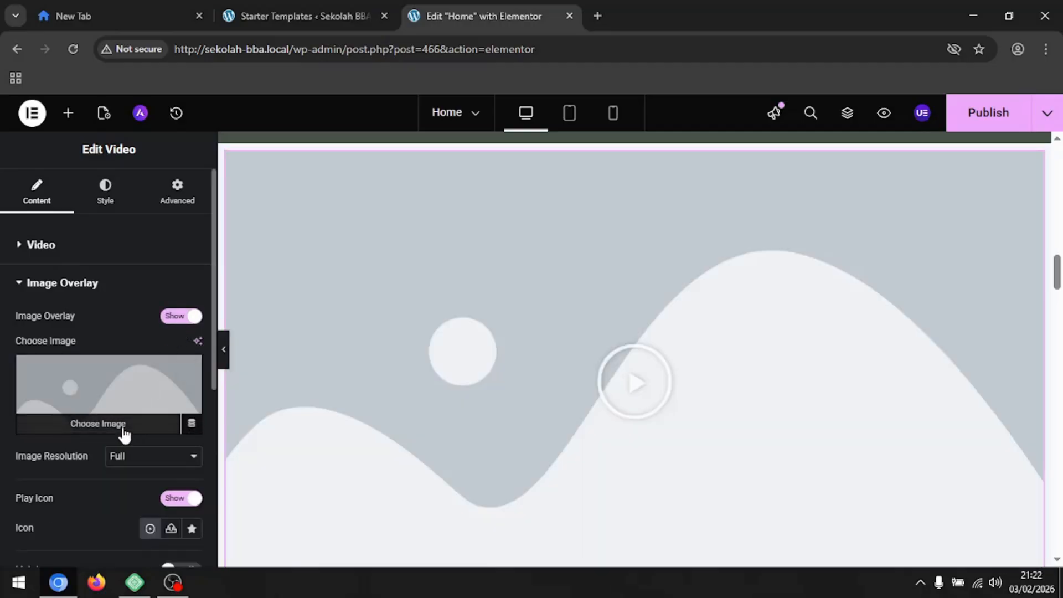
pyautogui.click(123, 431)
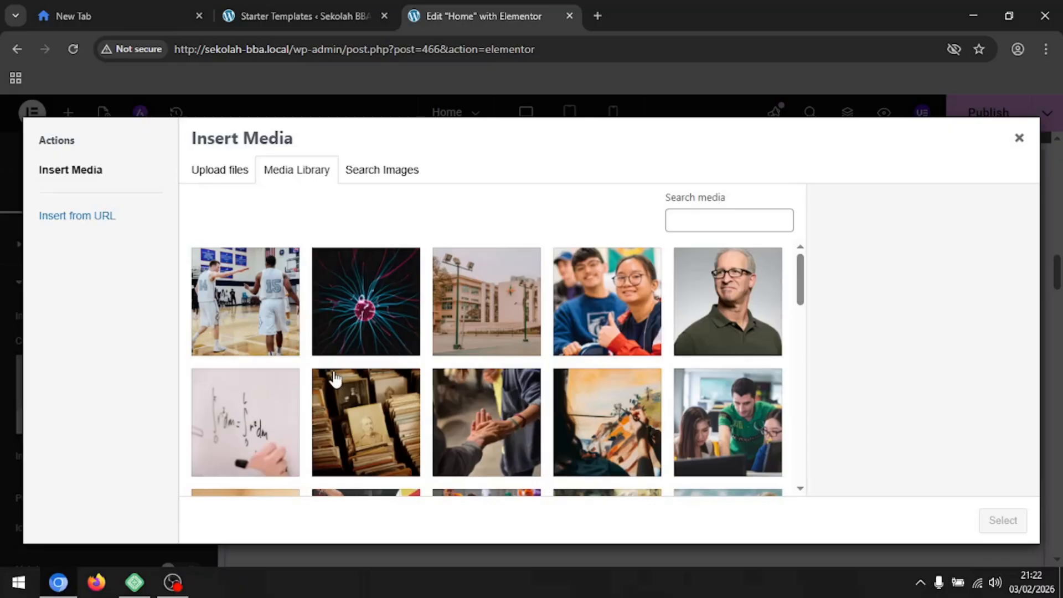
pyautogui.scroll(-5, 294, 354)
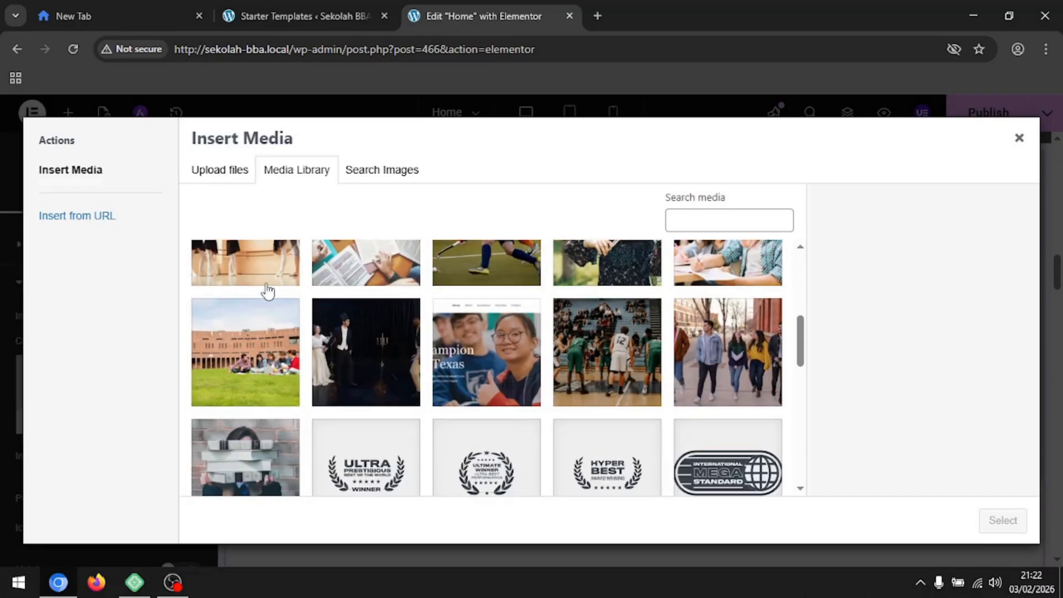
pyautogui.click(268, 301)
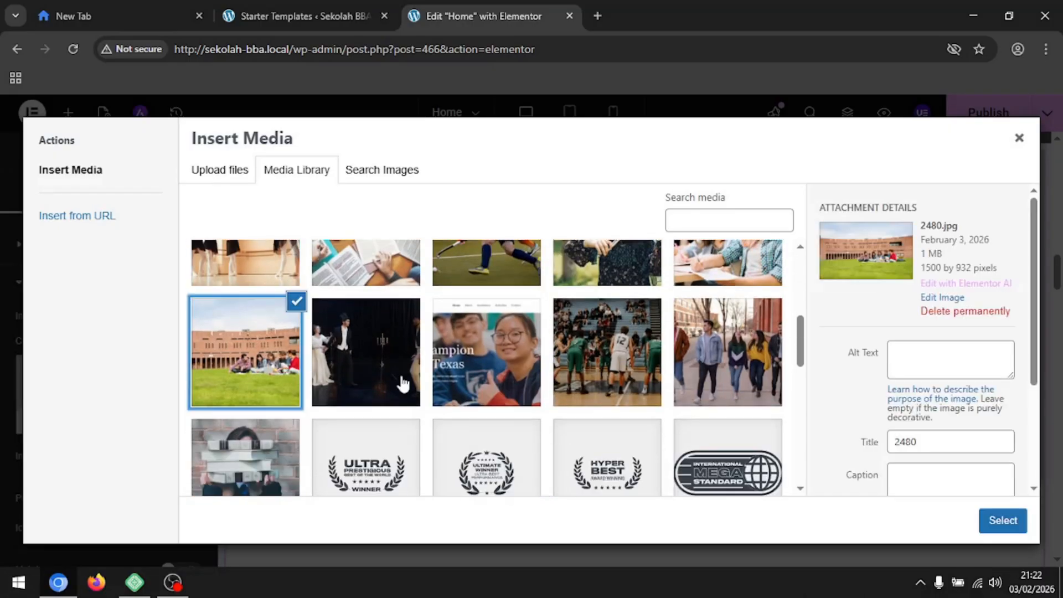
pyautogui.click(1003, 521)
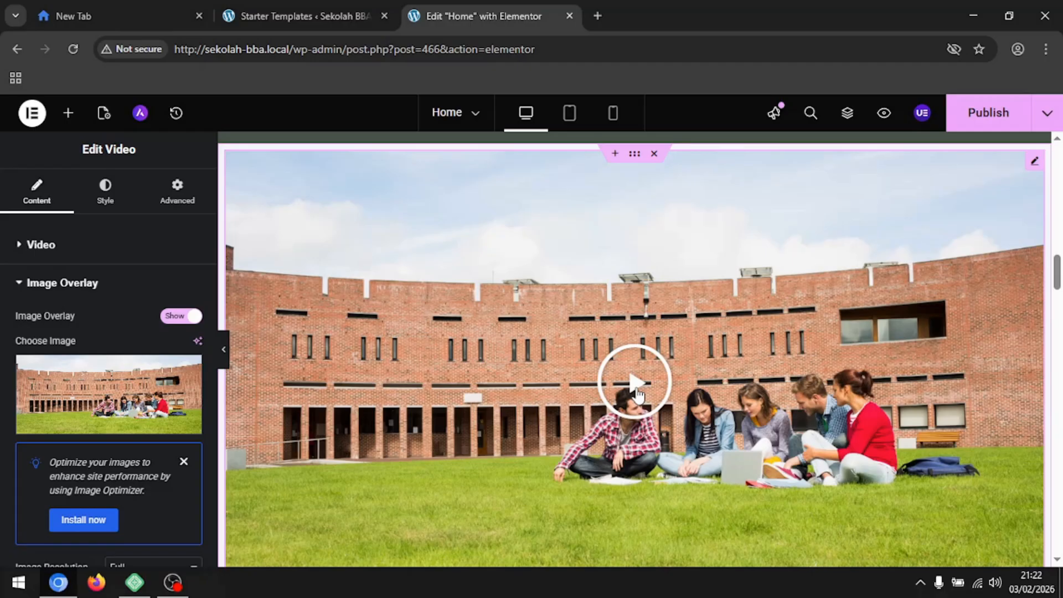
pyautogui.click(636, 388)
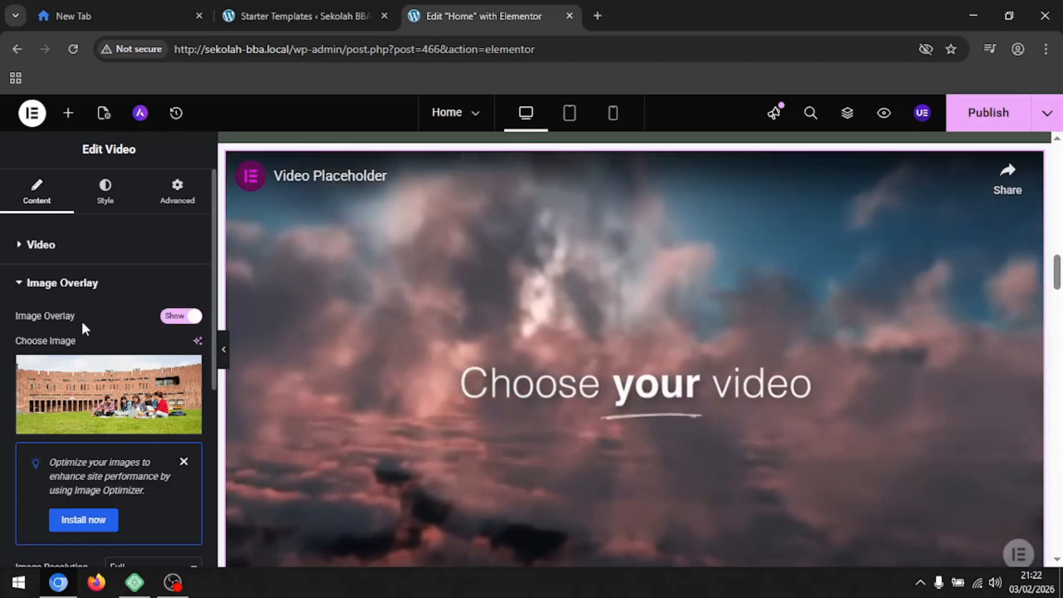
# Set the content width of the container holding the video to Full Width.
pyautogui.click(20, 285)
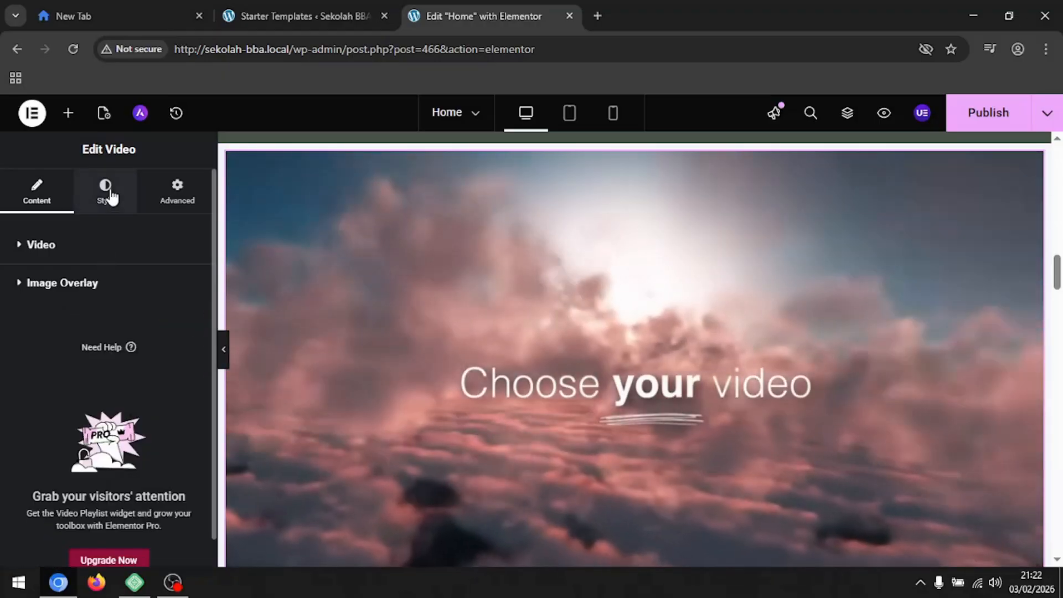
pyautogui.scroll(3, 661, 311)
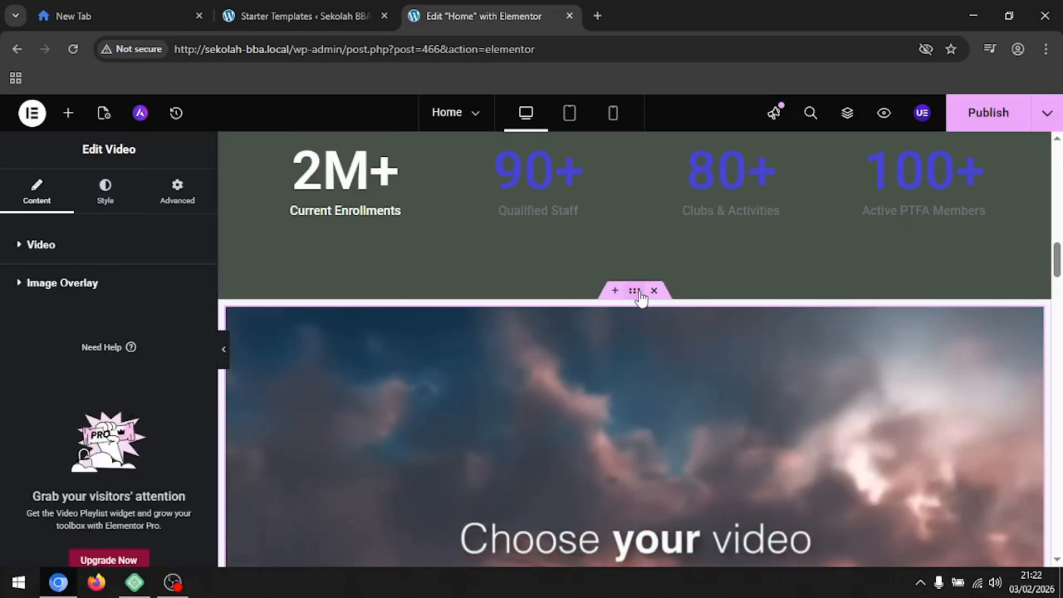
pyautogui.click(637, 293)
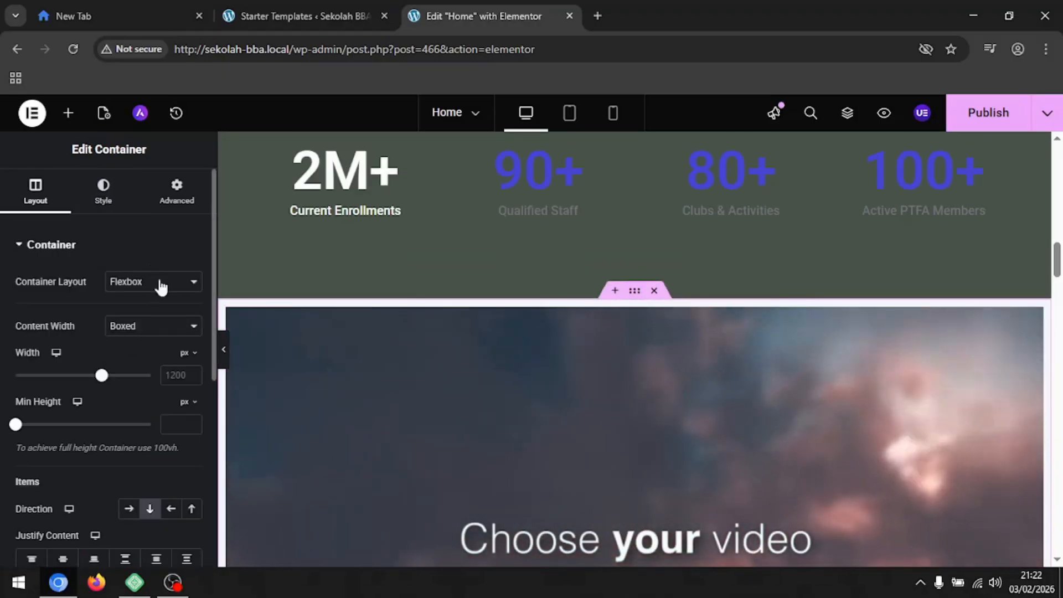
pyautogui.click(160, 328)
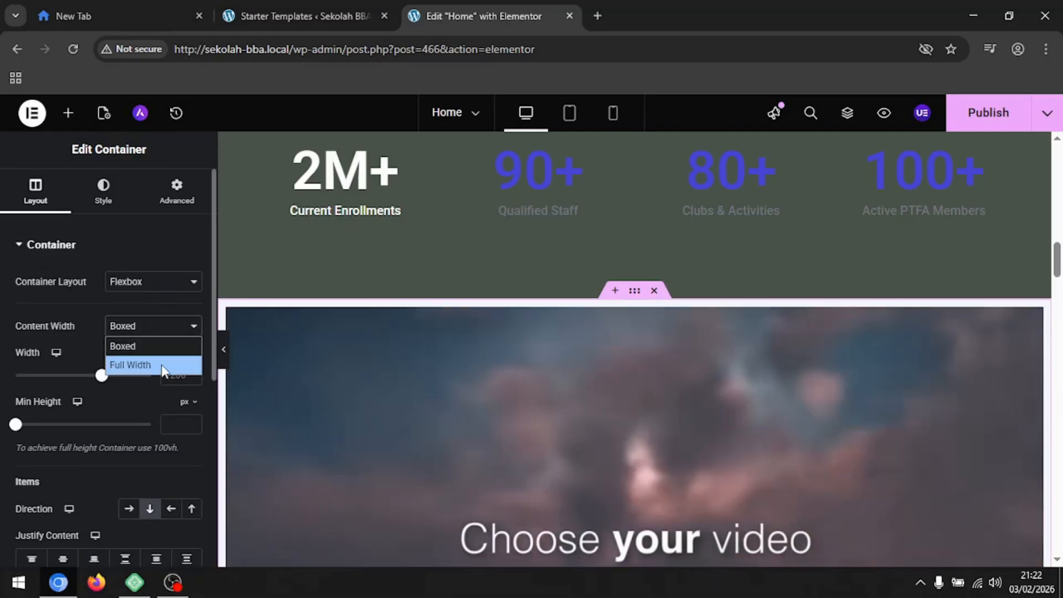
pyautogui.click(161, 366)
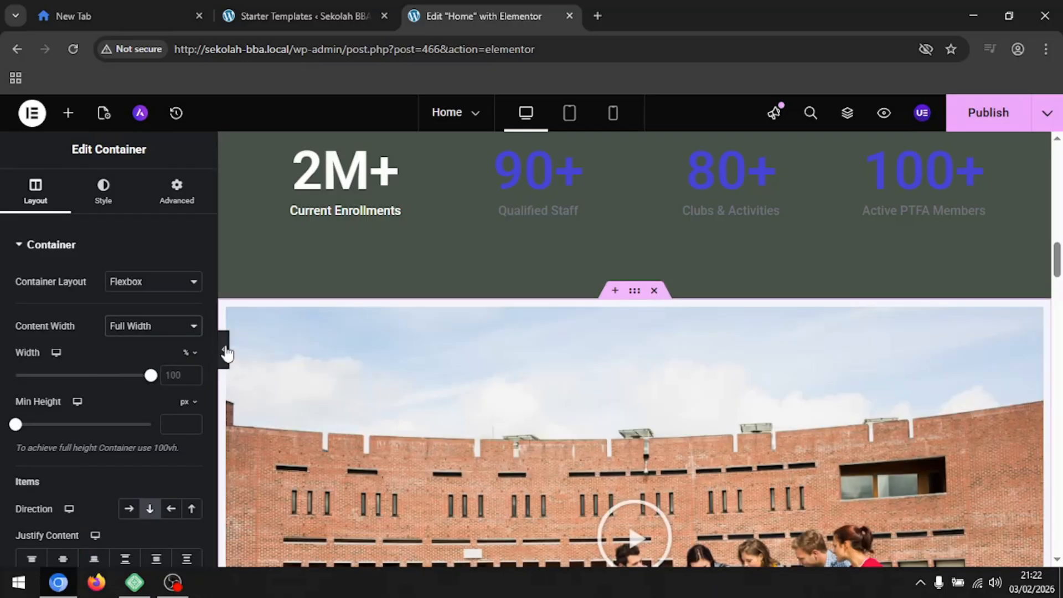
# Preview the full-width video section without the editing panel, checking its edges against the counters and quote sections.
pyautogui.click(226, 350)
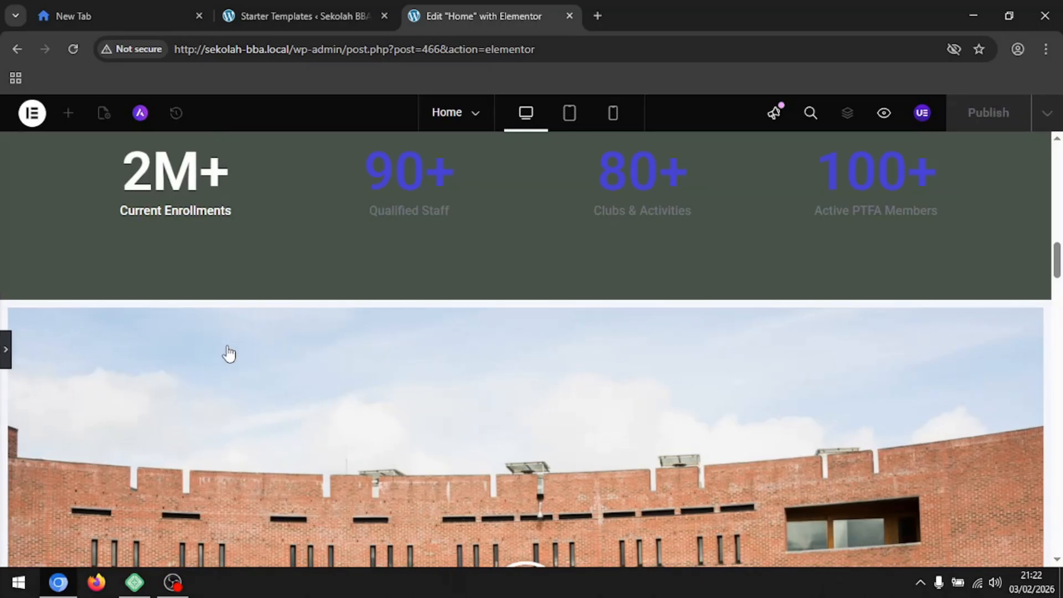
pyautogui.scroll(-8, 229, 355)
pyautogui.scroll(-4, 246, 360)
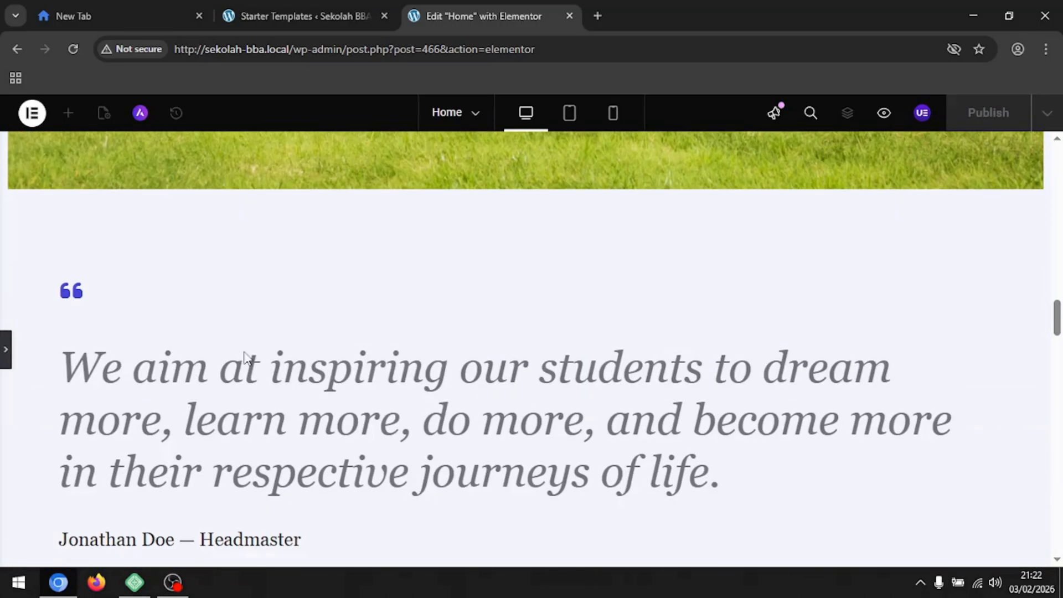
pyautogui.scroll(9, 244, 356)
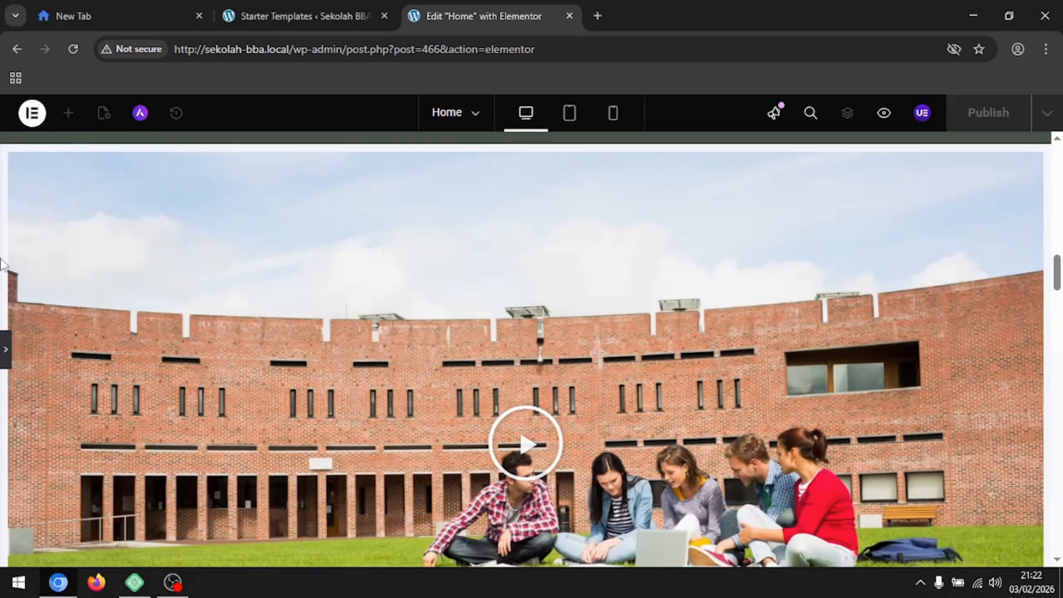
pyautogui.scroll(2, 622, 263)
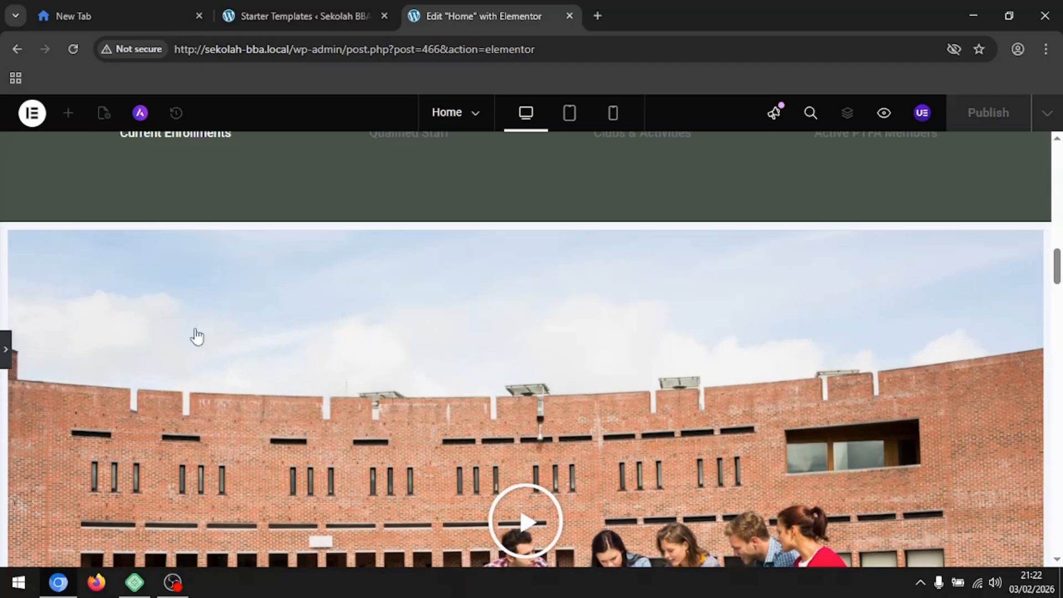
pyautogui.click(7, 349)
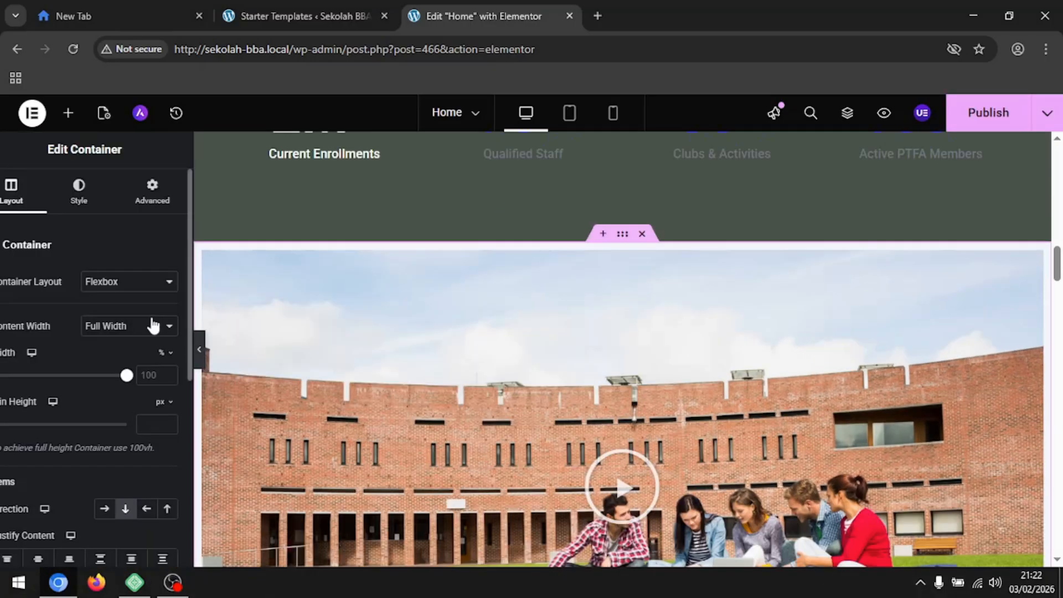
pyautogui.click(164, 285)
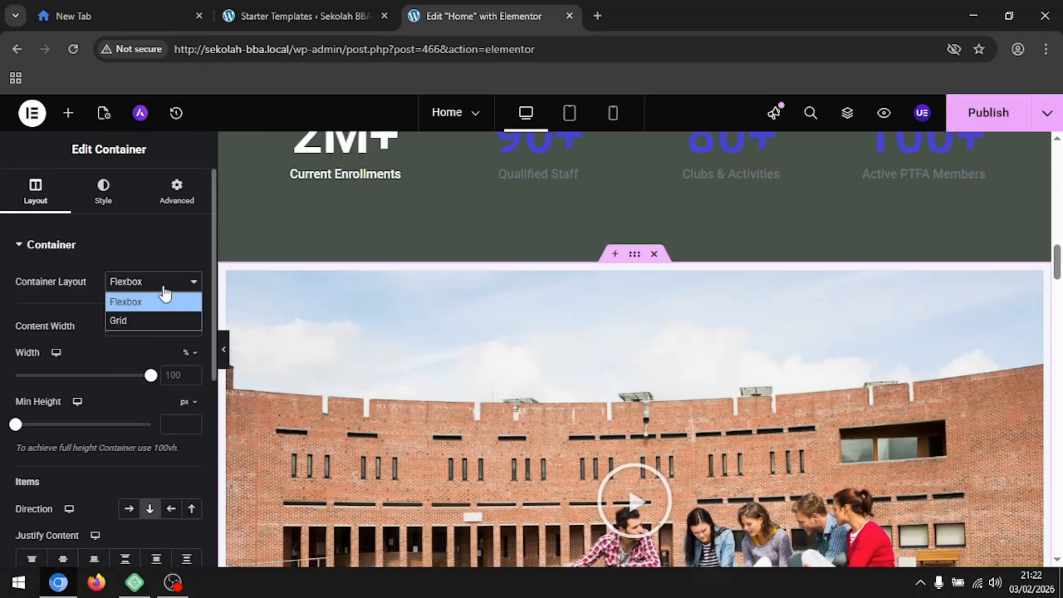
pyautogui.click(117, 254)
pyautogui.click(118, 255)
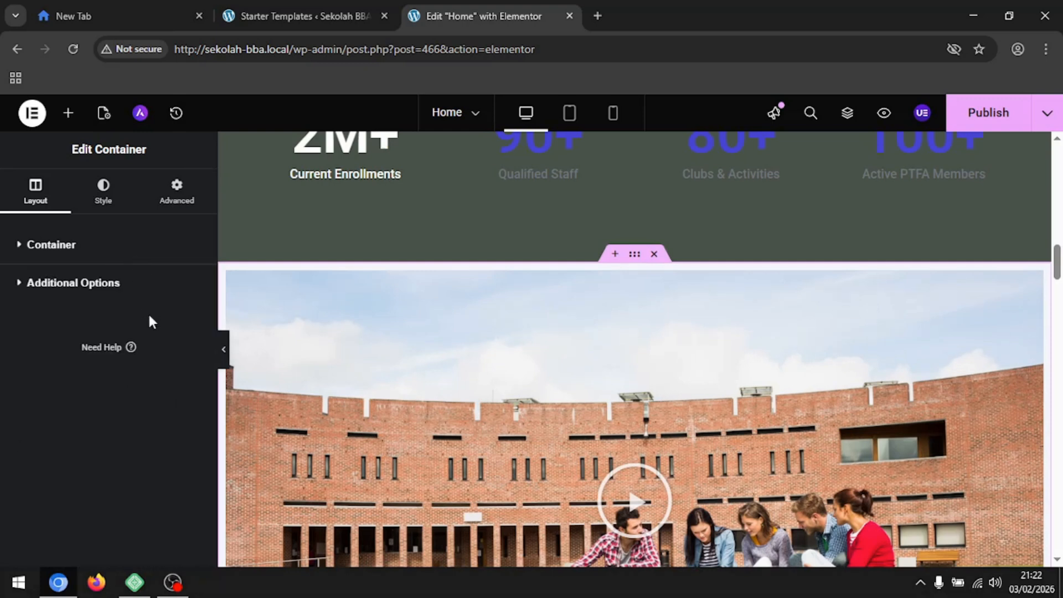
pyautogui.click(61, 252)
pyautogui.click(166, 326)
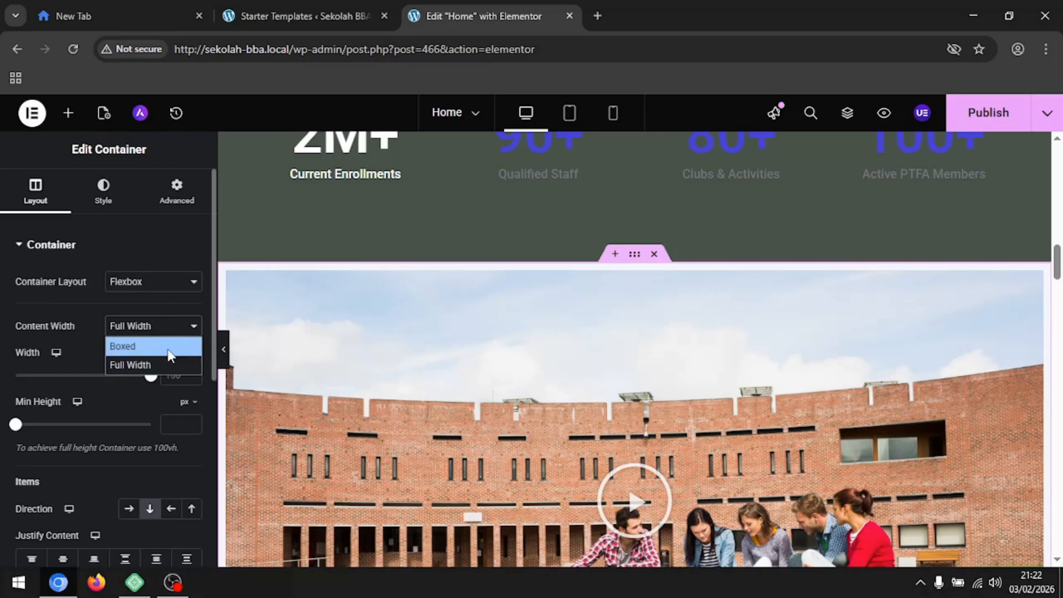
pyautogui.click(90, 266)
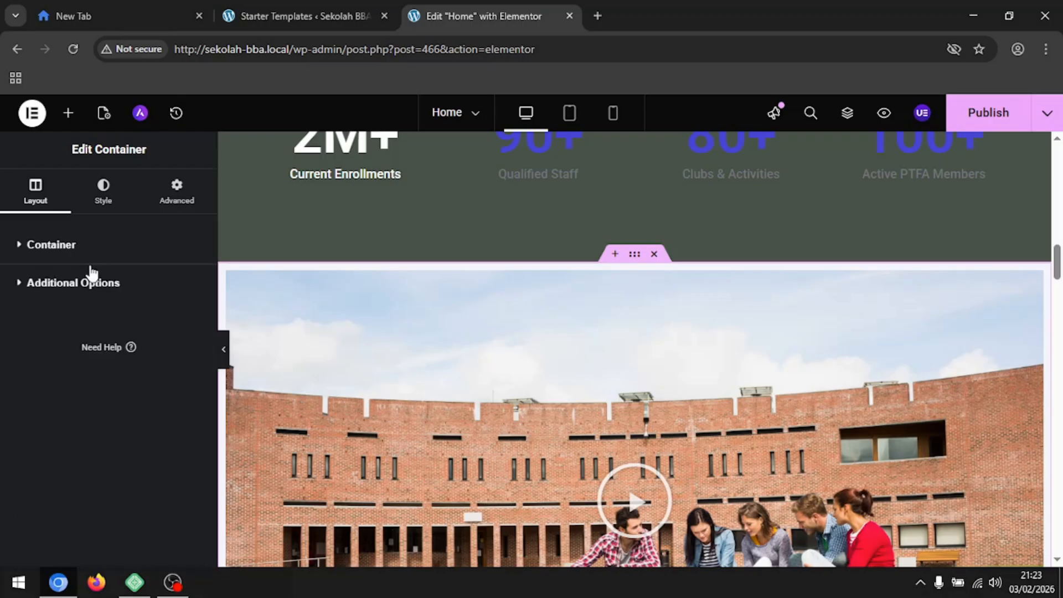
# Change the video container's layout from Flexbox to Grid.
pyautogui.click(64, 252)
pyautogui.click(162, 283)
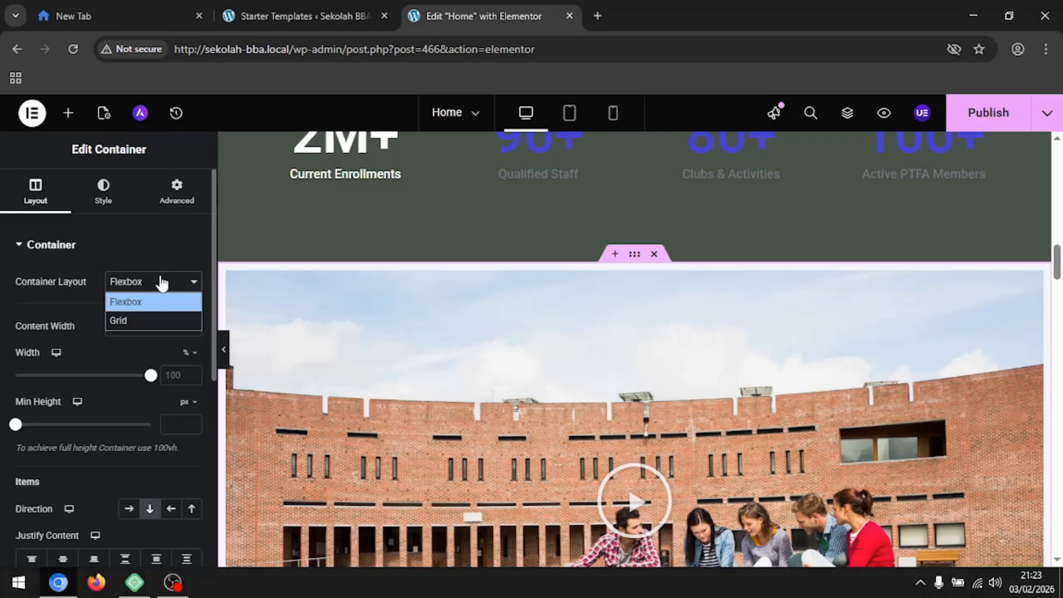
pyautogui.click(161, 320)
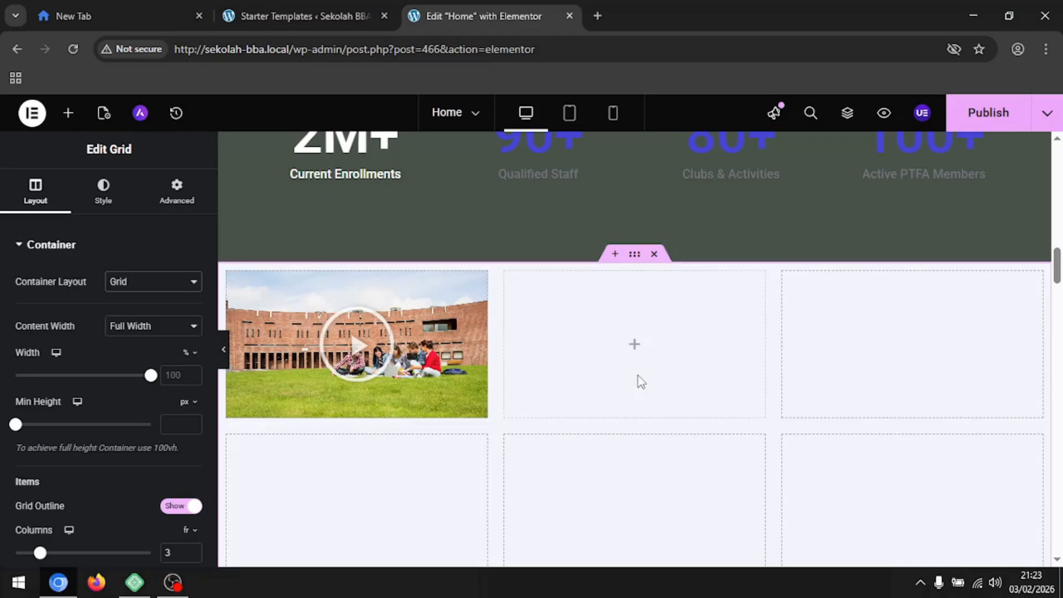
# Set the video grid to 1 row and 4 columns, trying 2 and 3 columns along the way.
pyautogui.scroll(-2, 144, 410)
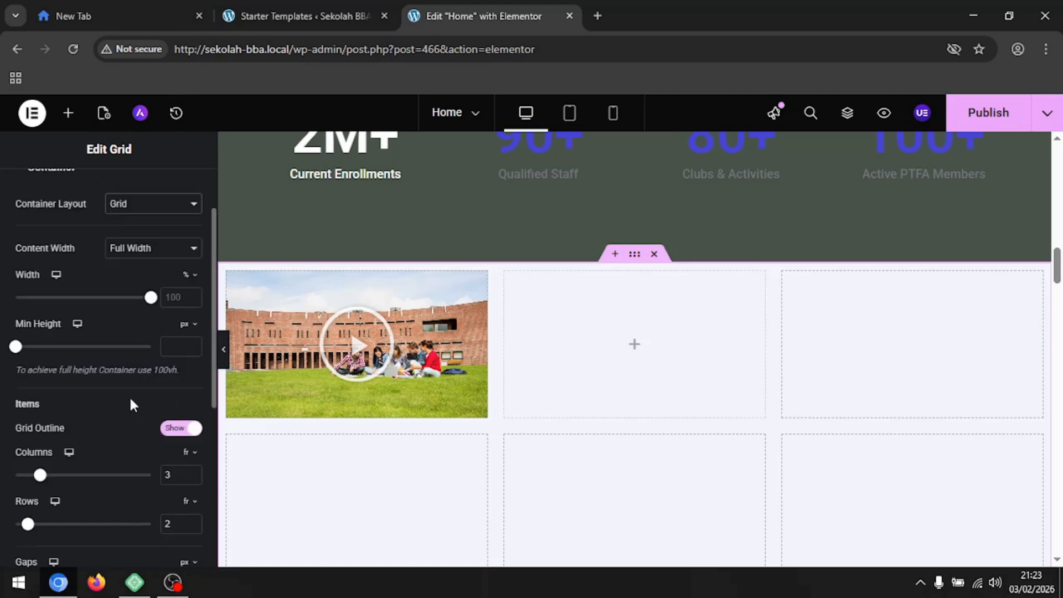
pyautogui.scroll(-2, 133, 405)
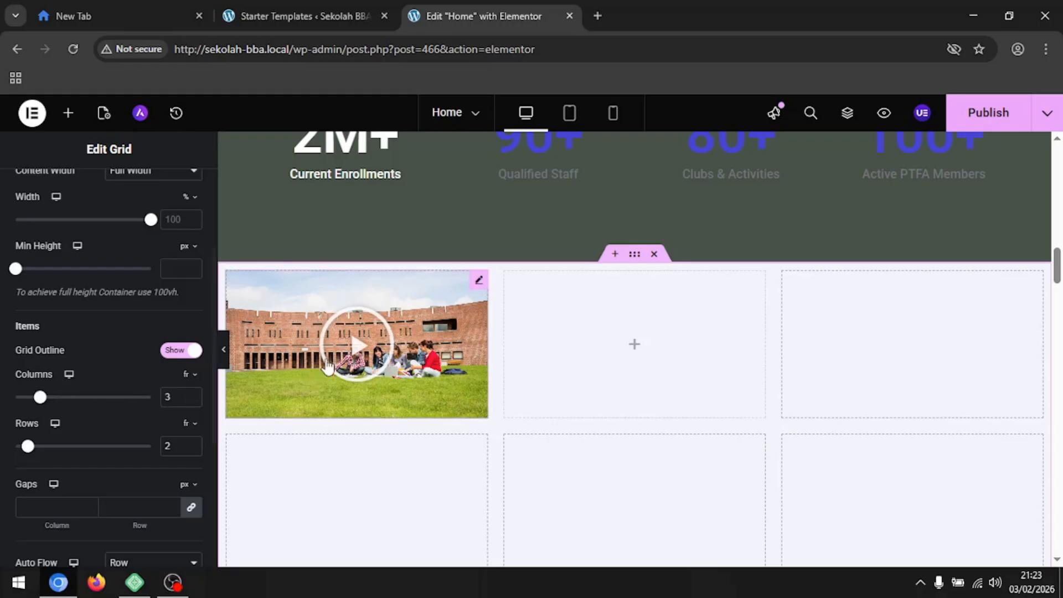
pyautogui.click(192, 402)
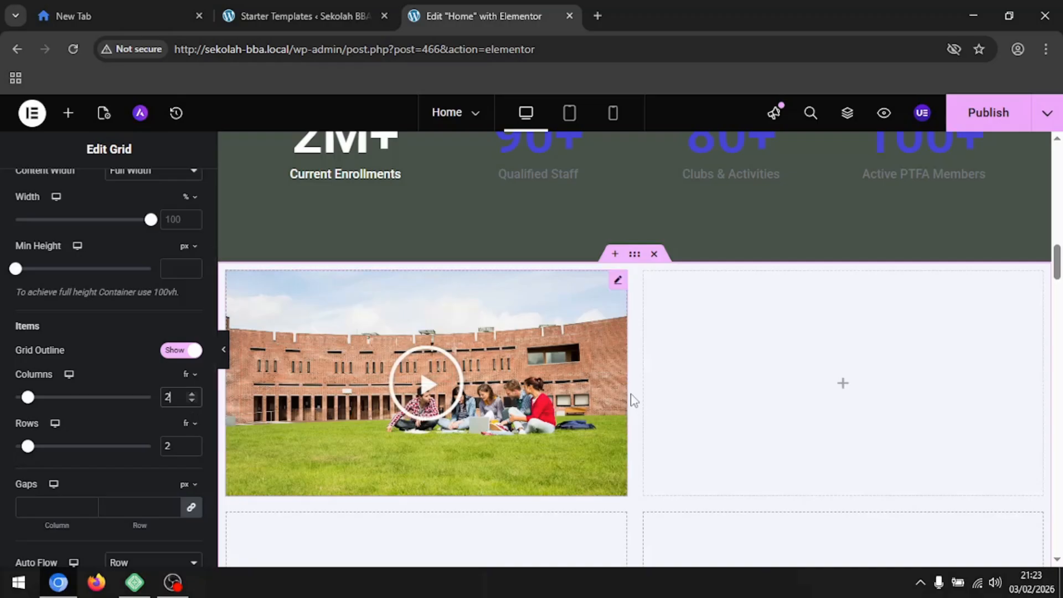
pyautogui.scroll(-3, 757, 421)
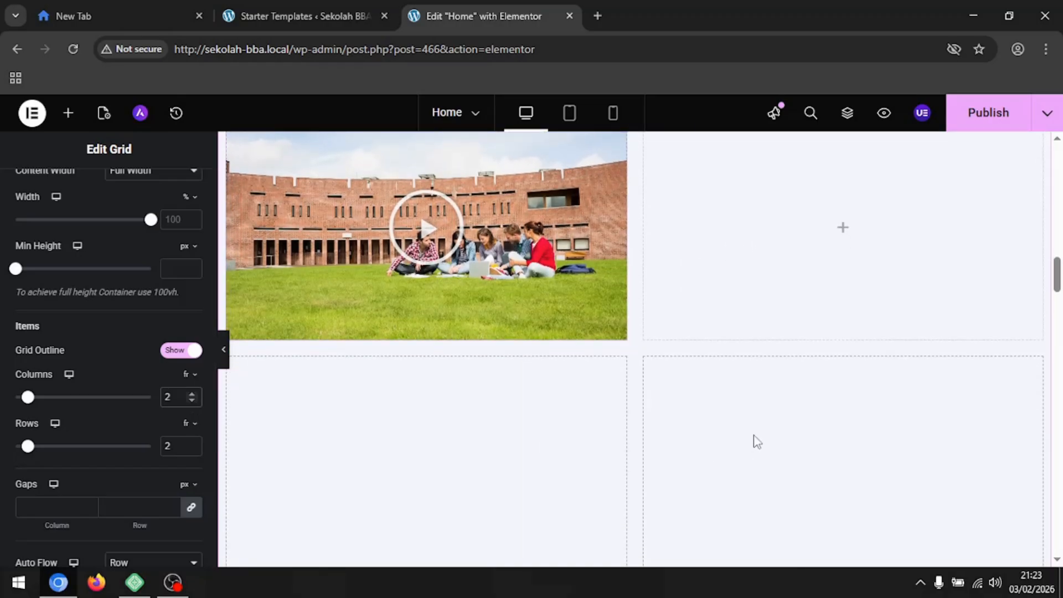
pyautogui.click(191, 450)
pyautogui.scroll(2, 485, 404)
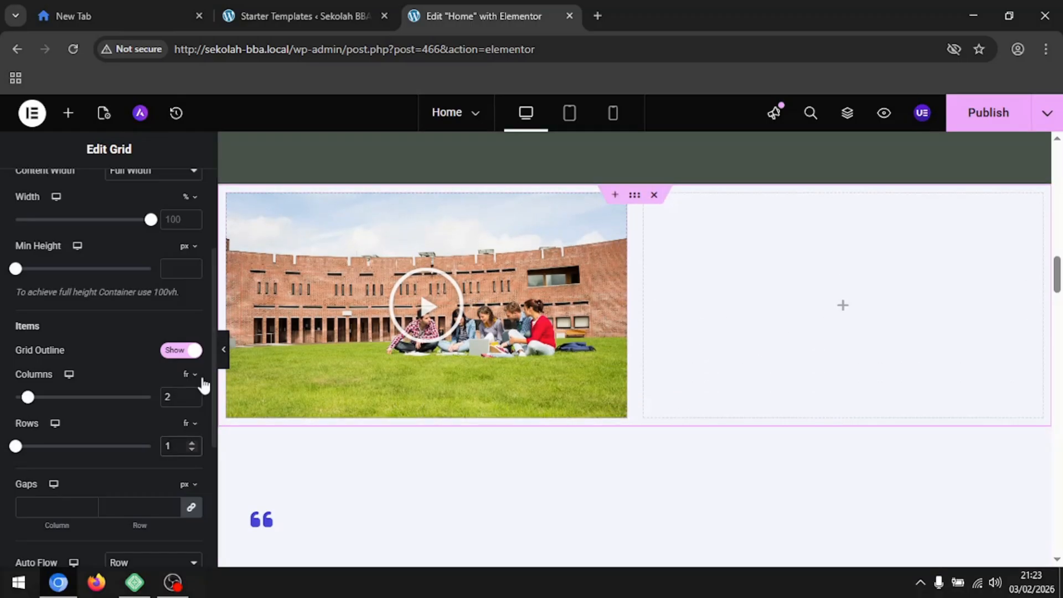
pyautogui.click(192, 394)
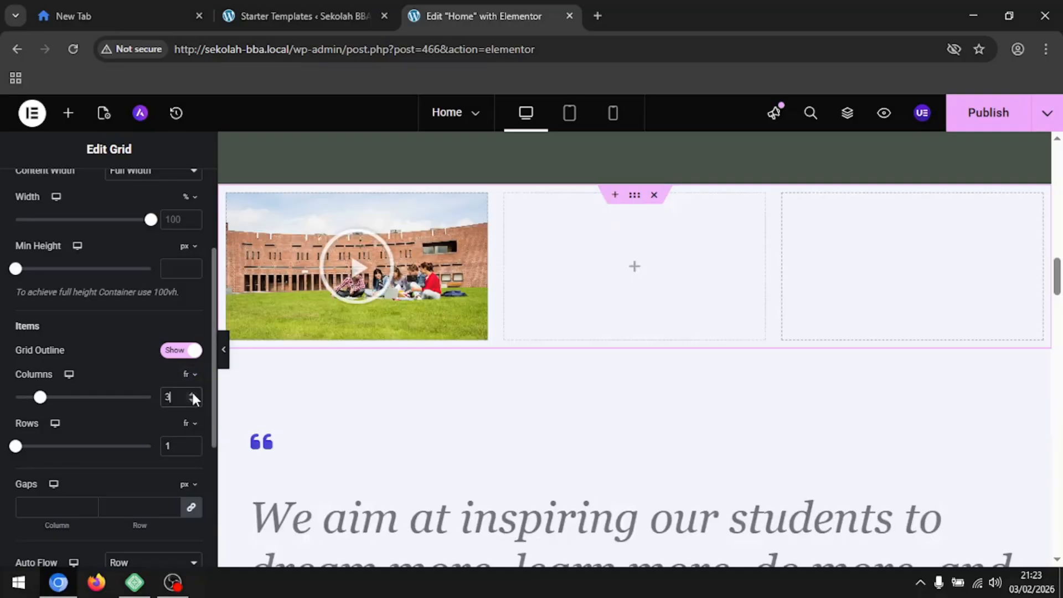
pyautogui.click(192, 394)
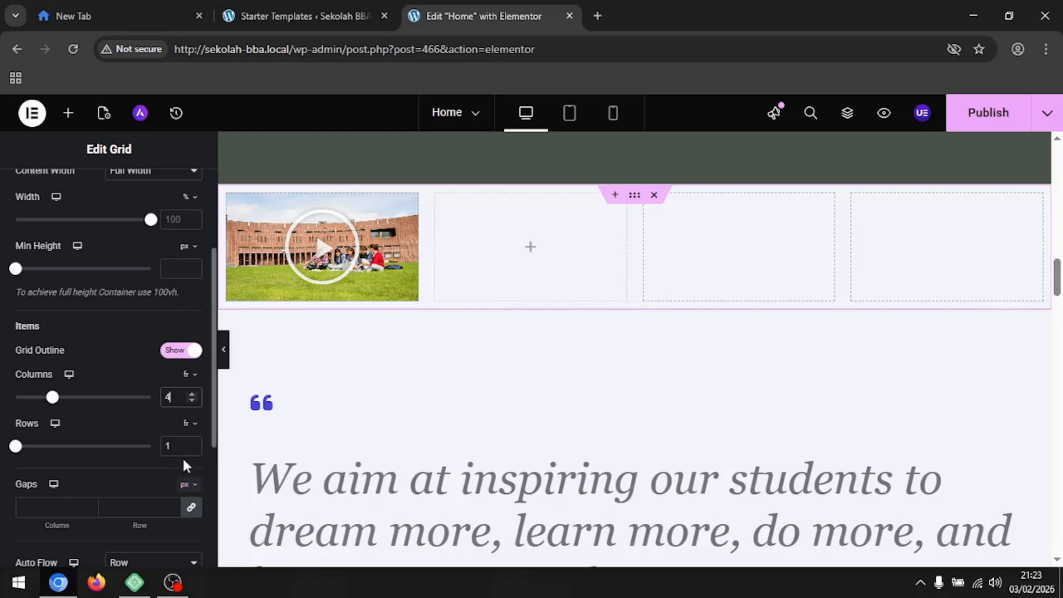
# Set the video grid to 2 rows and open the video in its first cell for editing.
pyautogui.click(192, 444)
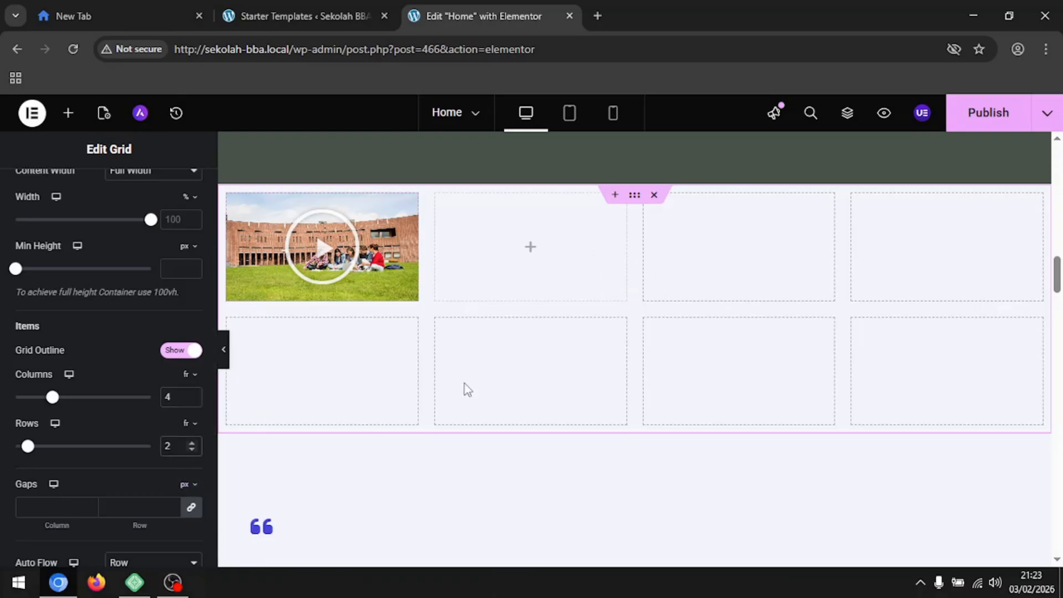
pyautogui.click(319, 243)
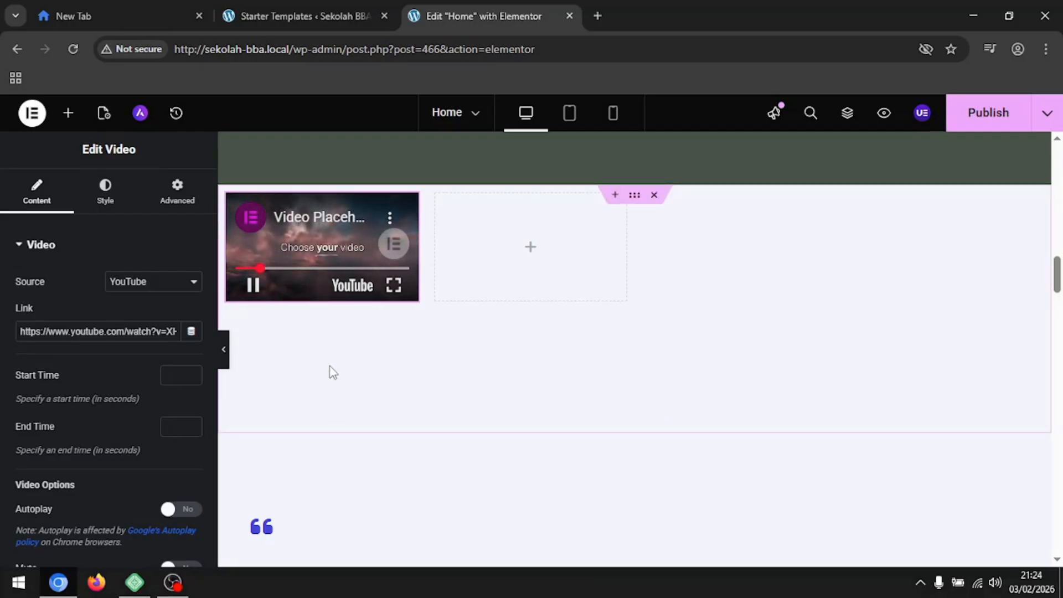
pyautogui.click(256, 286)
# Set the font size of the quote text beginning "We aim at inspiring our students" to 31 px.
pyautogui.scroll(-4, 318, 375)
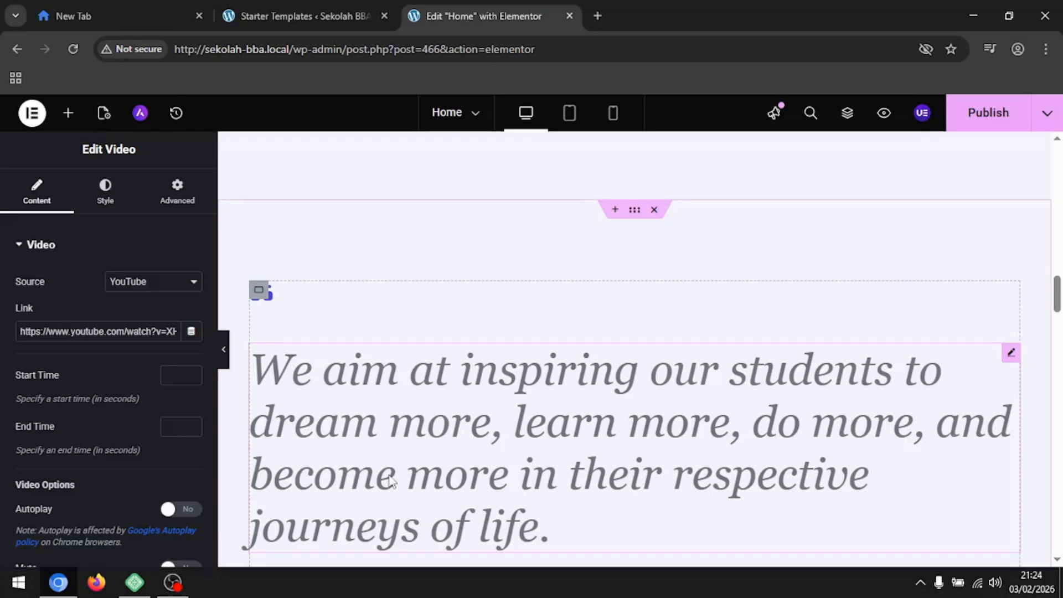
pyautogui.scroll(-3, 396, 481)
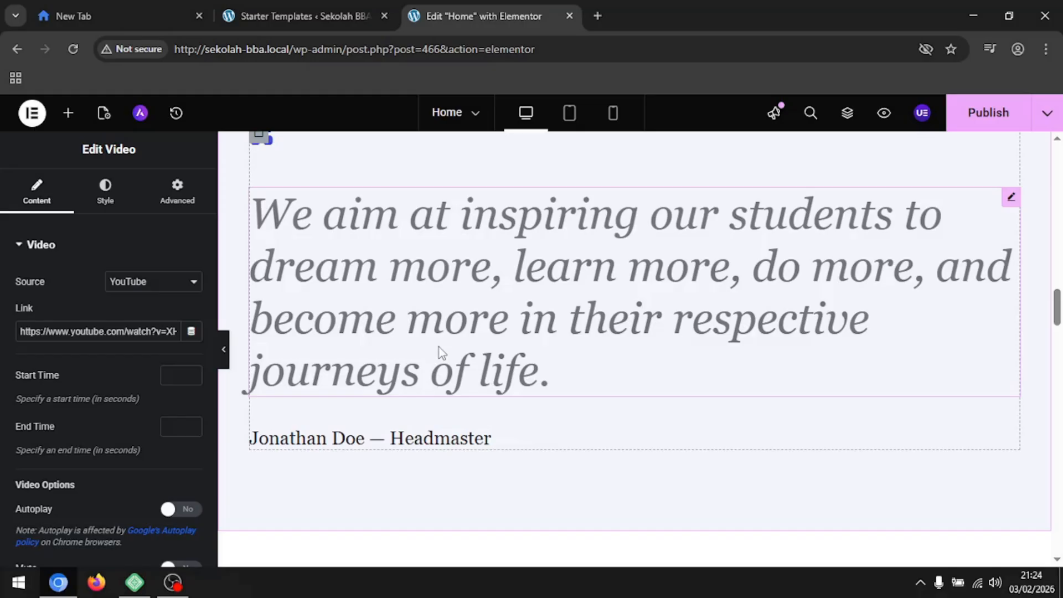
pyautogui.scroll(2, 439, 347)
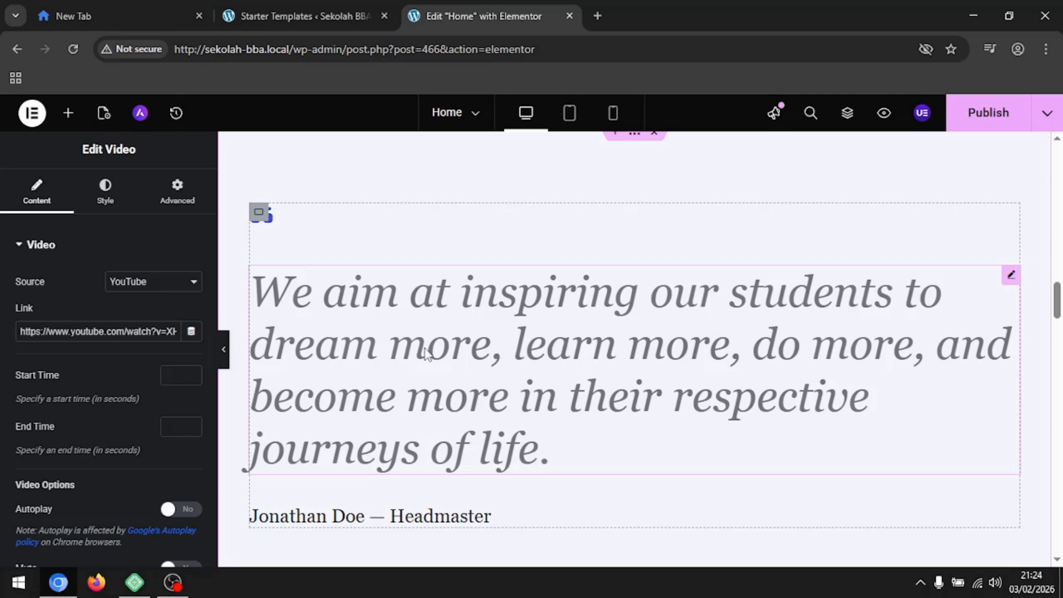
pyautogui.scroll(1, 428, 357)
pyautogui.scroll(-1, 427, 356)
pyautogui.scroll(2, 437, 352)
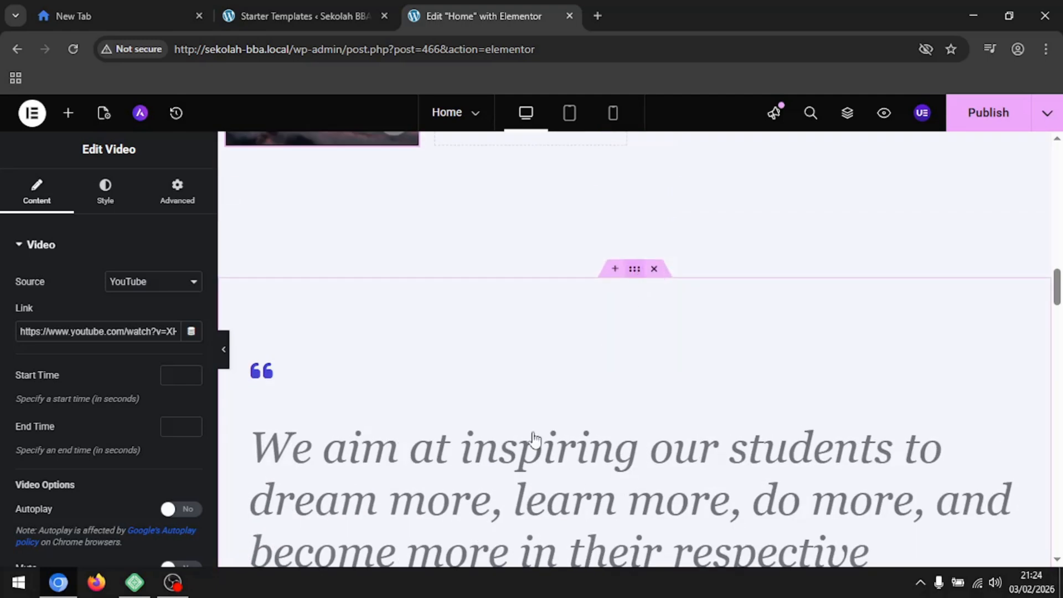
pyautogui.scroll(-2, 489, 477)
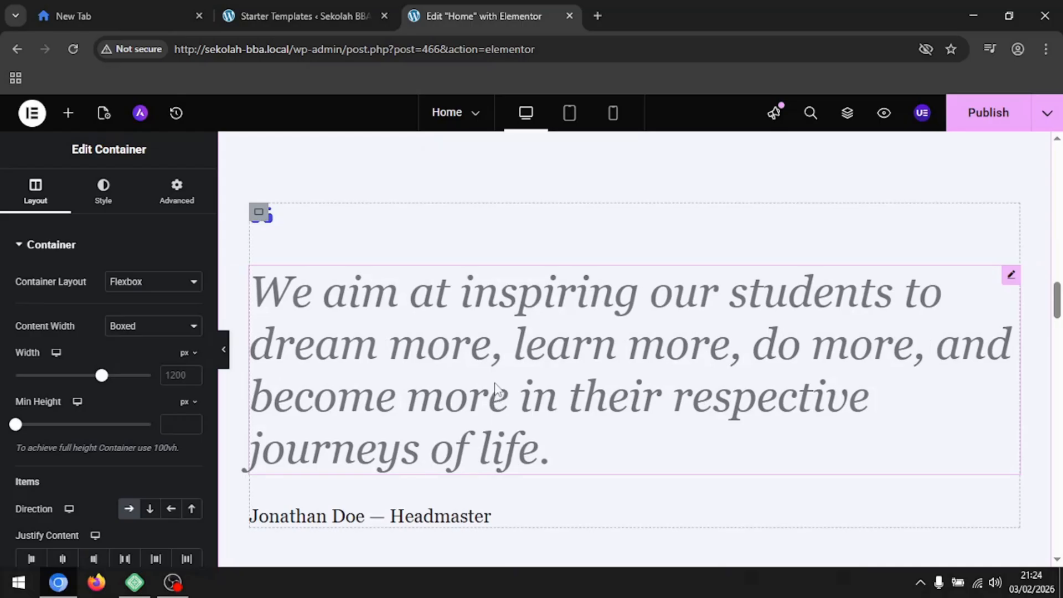
pyautogui.click(1008, 281)
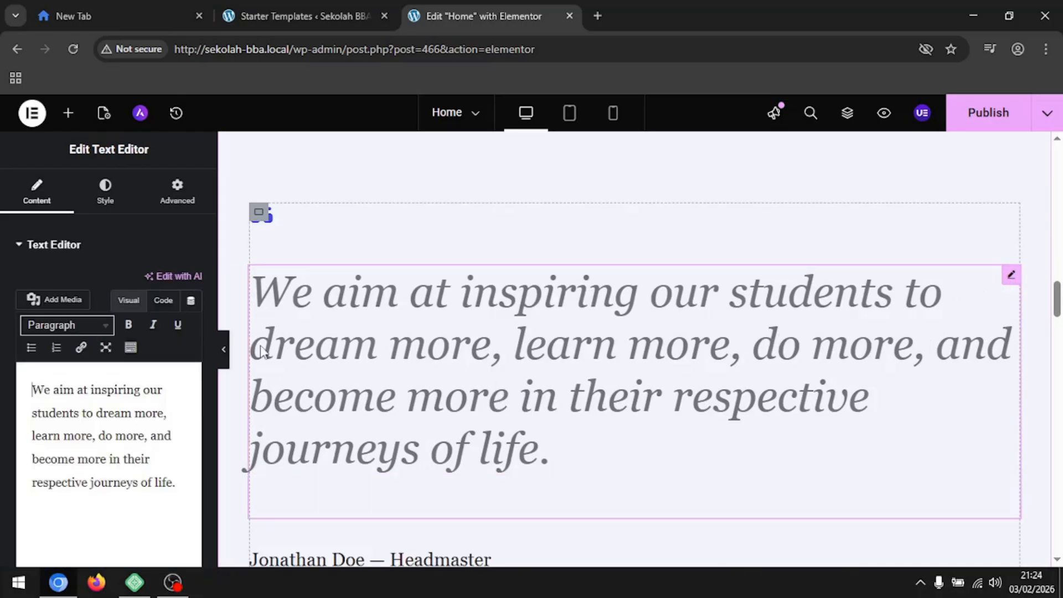
pyautogui.click(75, 421)
pyautogui.tripleClick(76, 421)
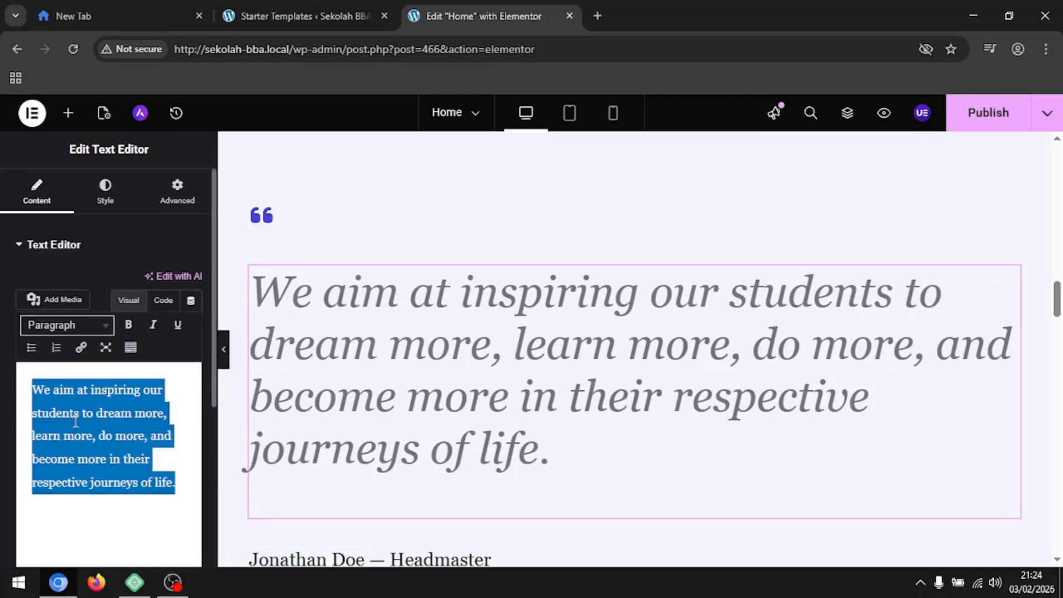
pyautogui.click(106, 191)
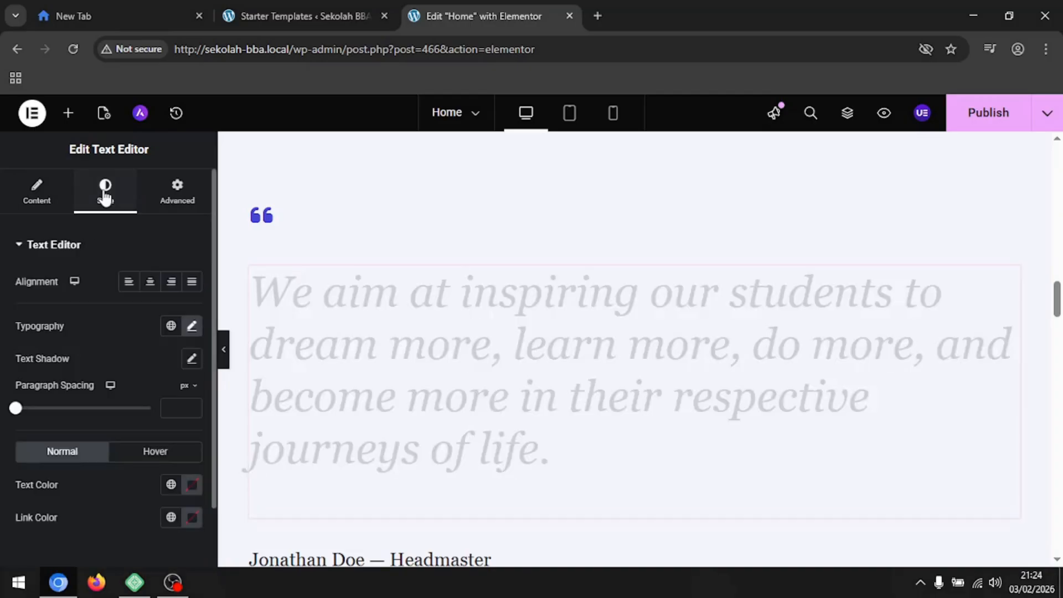
pyautogui.click(192, 328)
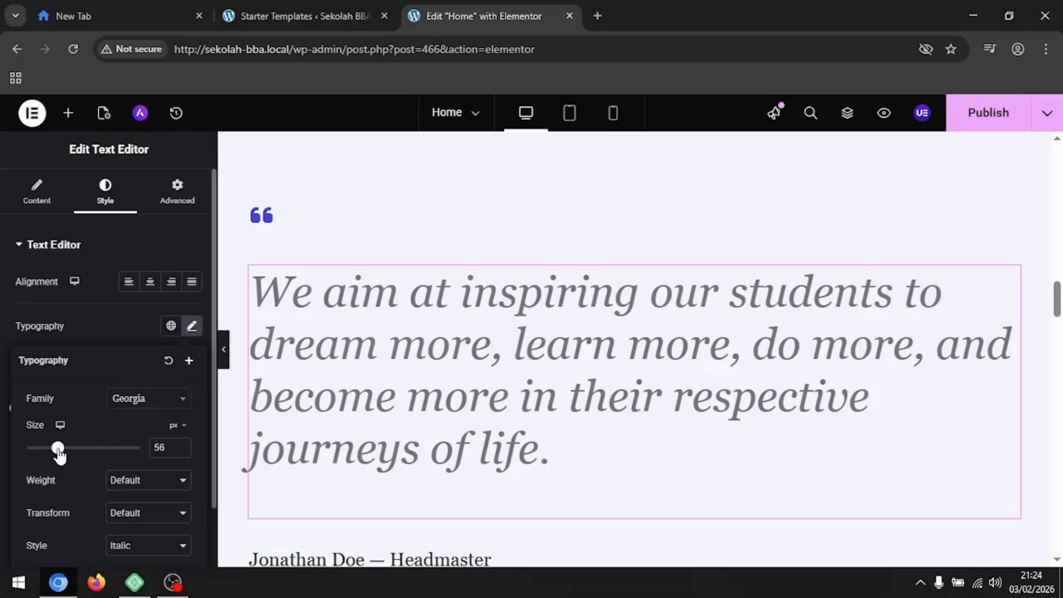
pyautogui.moveTo(59, 452); pyautogui.dragTo(44, 453)
pyautogui.scroll(3, 376, 353)
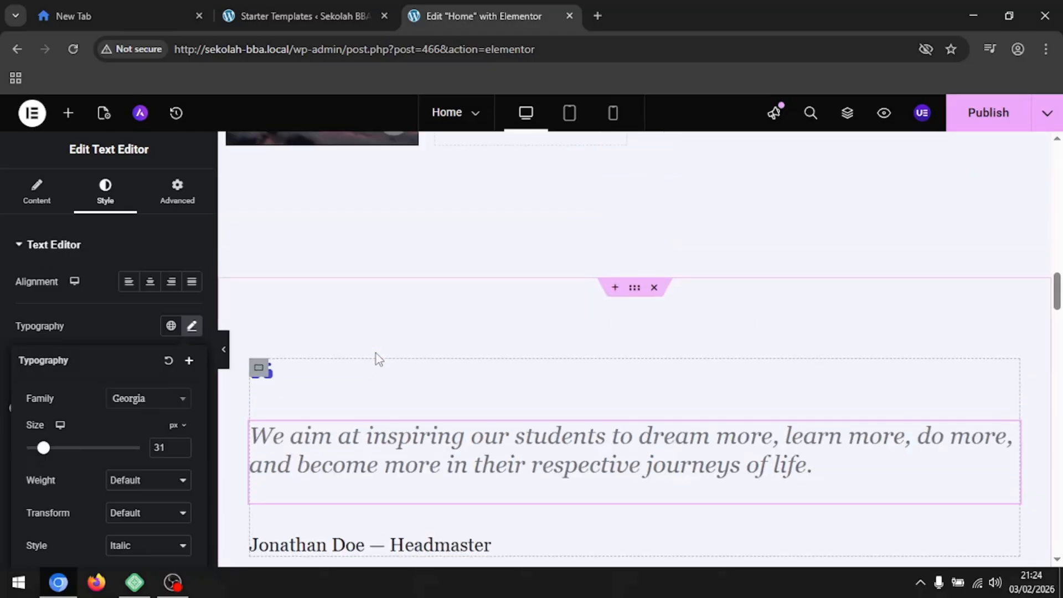
pyautogui.scroll(-3, 457, 426)
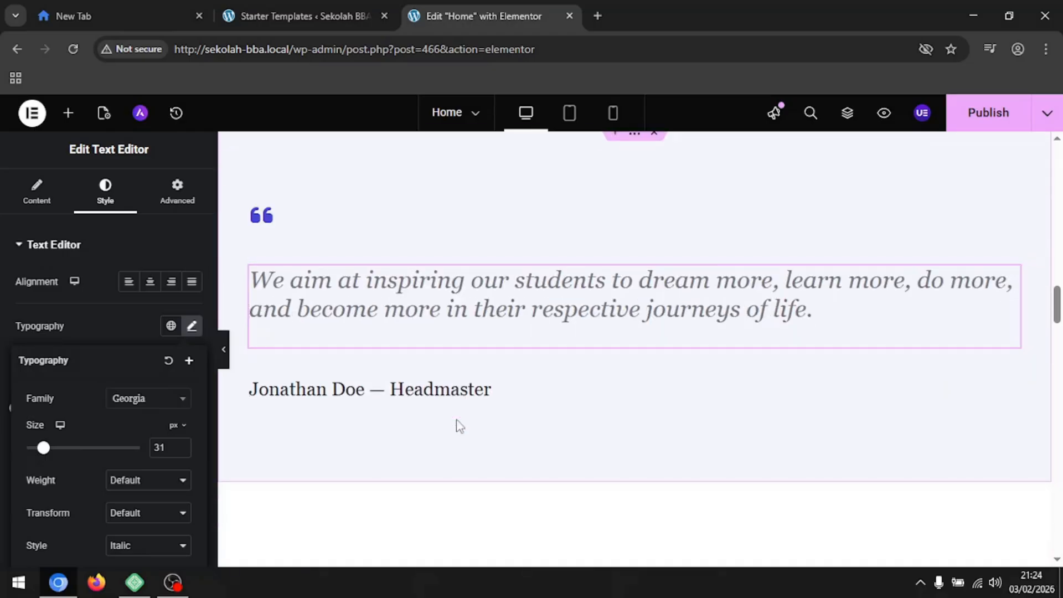
pyautogui.scroll(2, 460, 427)
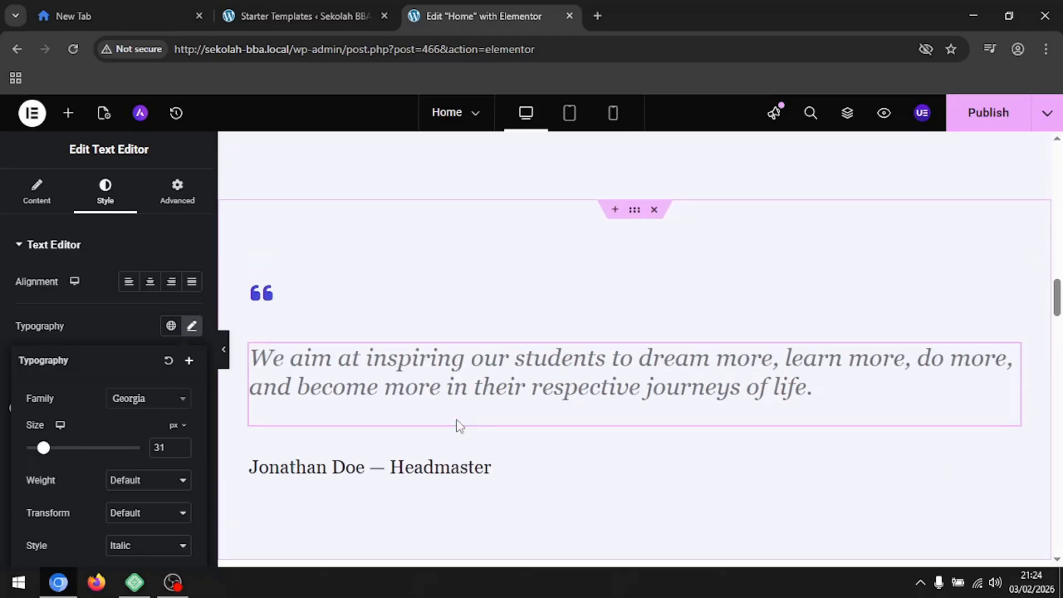
# Set the font size of the headmaster's name heading below the quote to 25 px.
pyautogui.click(458, 470)
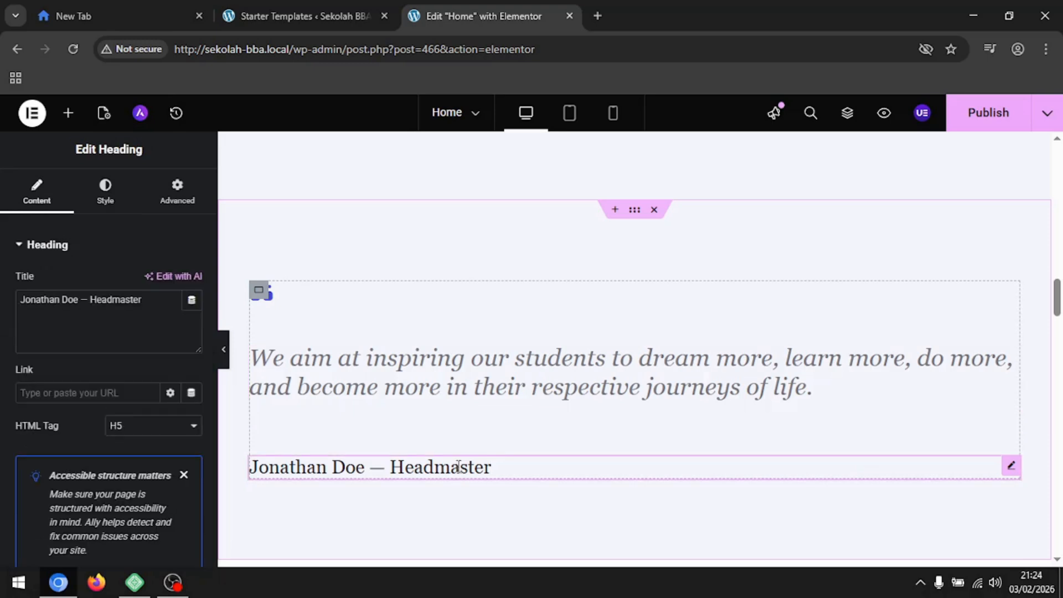
pyautogui.scroll(-2, 110, 190)
pyautogui.scroll(2, 118, 252)
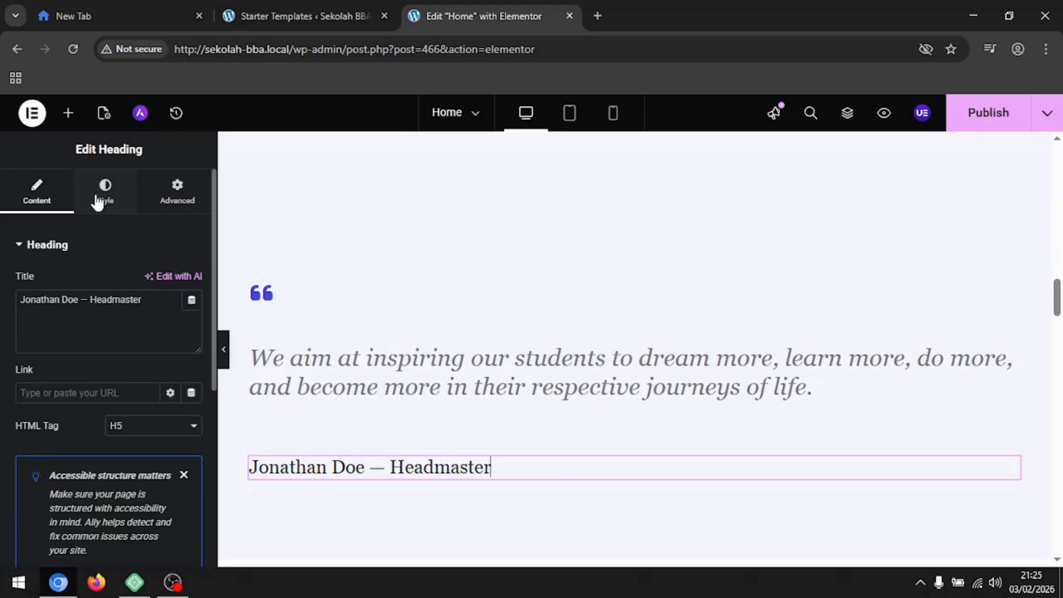
pyautogui.click(100, 204)
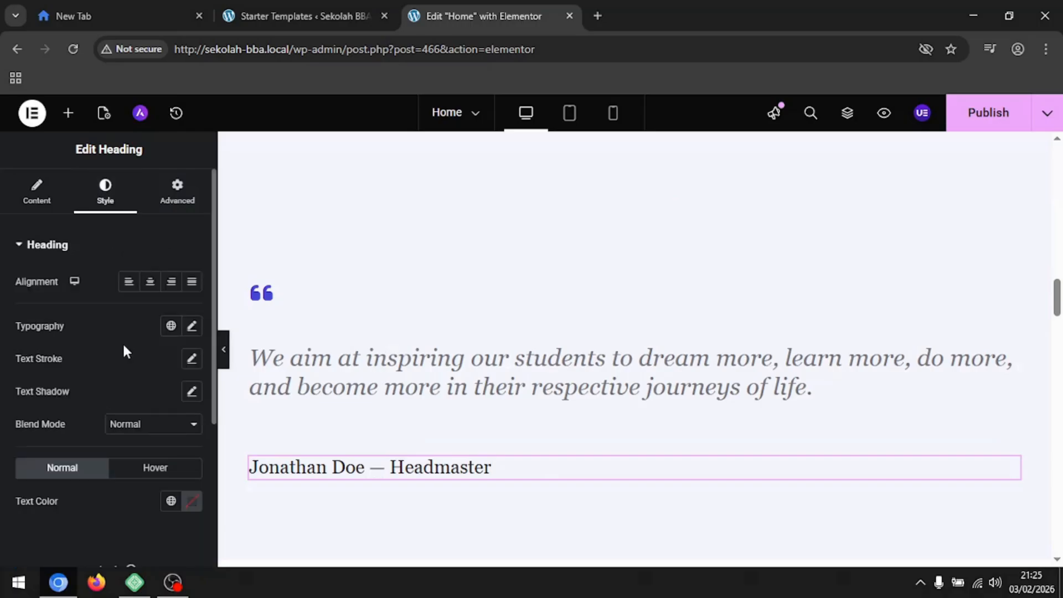
pyautogui.click(190, 329)
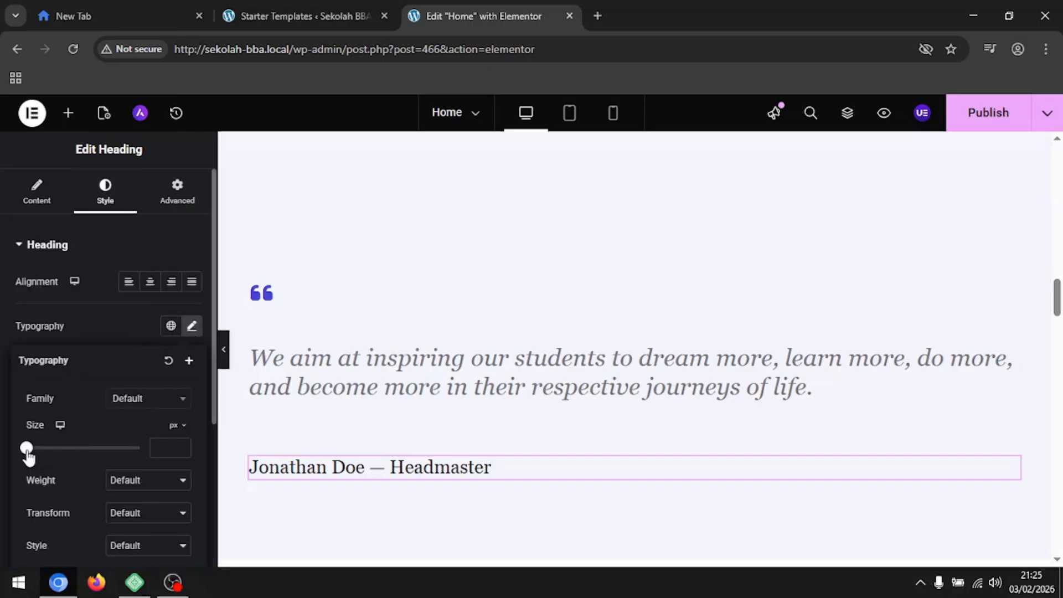
pyautogui.moveTo(26, 449); pyautogui.dragTo(32, 449)
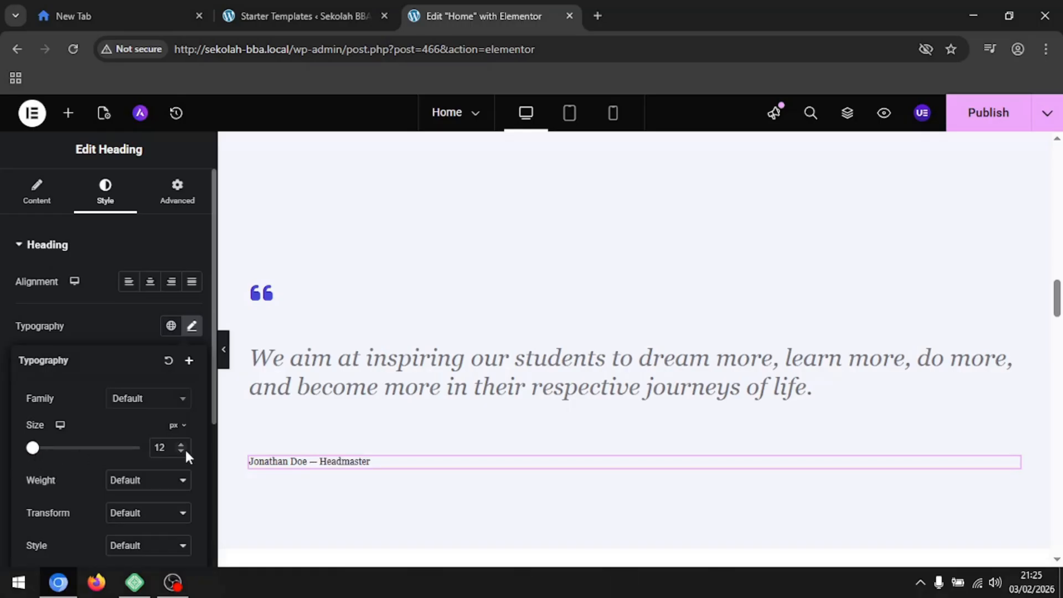
pyautogui.doubleClick(162, 447)
pyautogui.write('25')
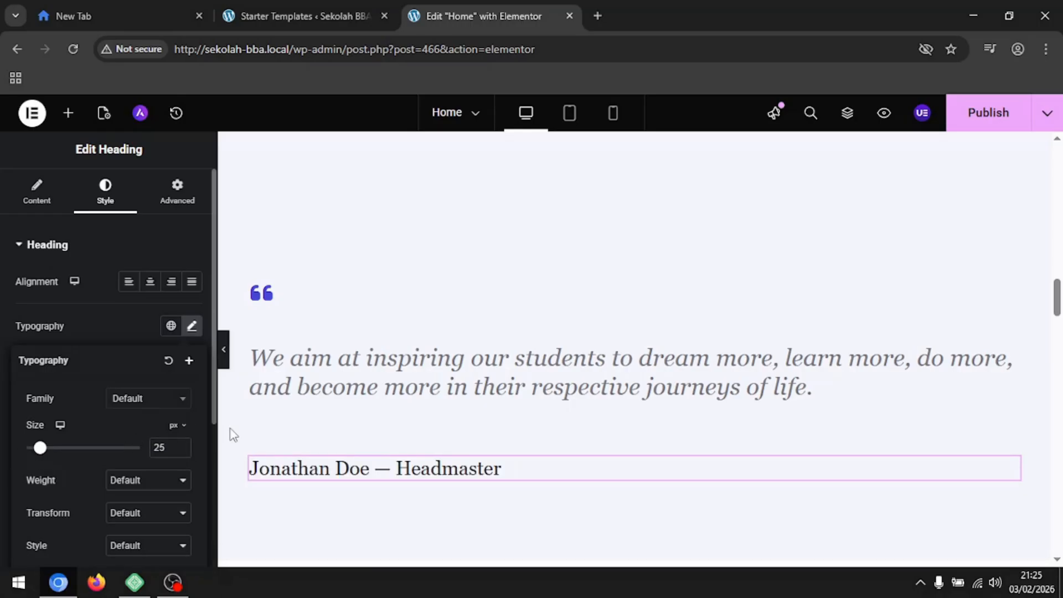
# Review the Curriculum Overview section, examining its heading, introduction and the two rows of subject image boxes.
pyautogui.scroll(-1, 290, 458)
pyautogui.scroll(-3, 432, 374)
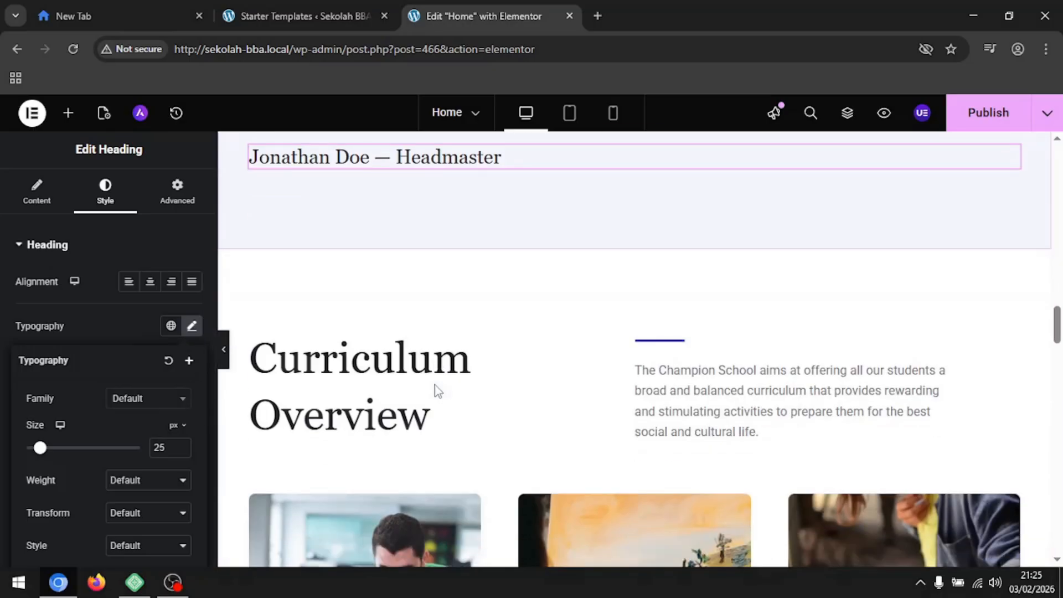
pyautogui.scroll(-3, 423, 386)
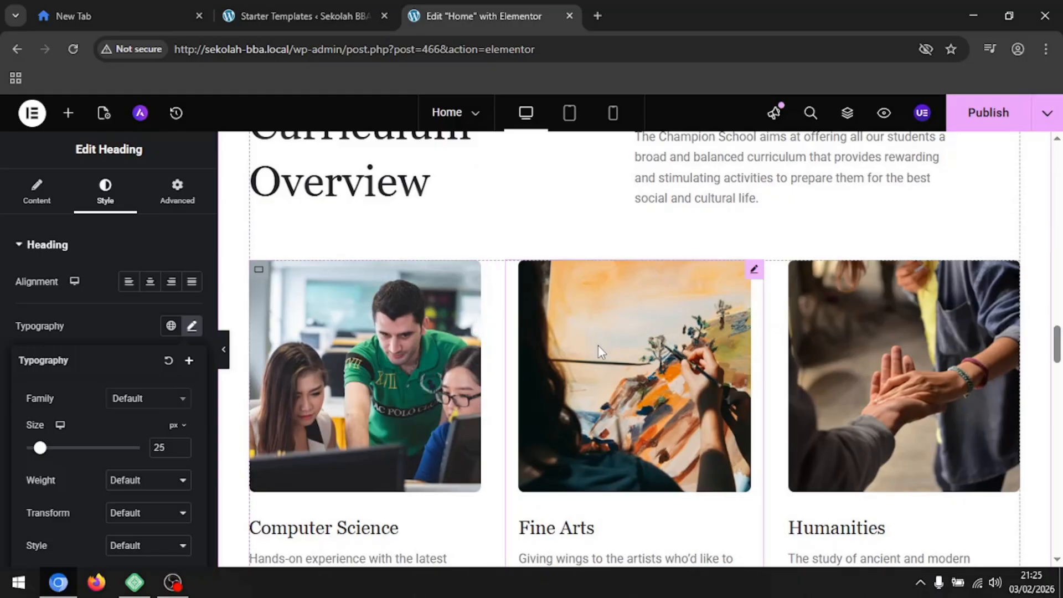
pyautogui.scroll(2, 599, 346)
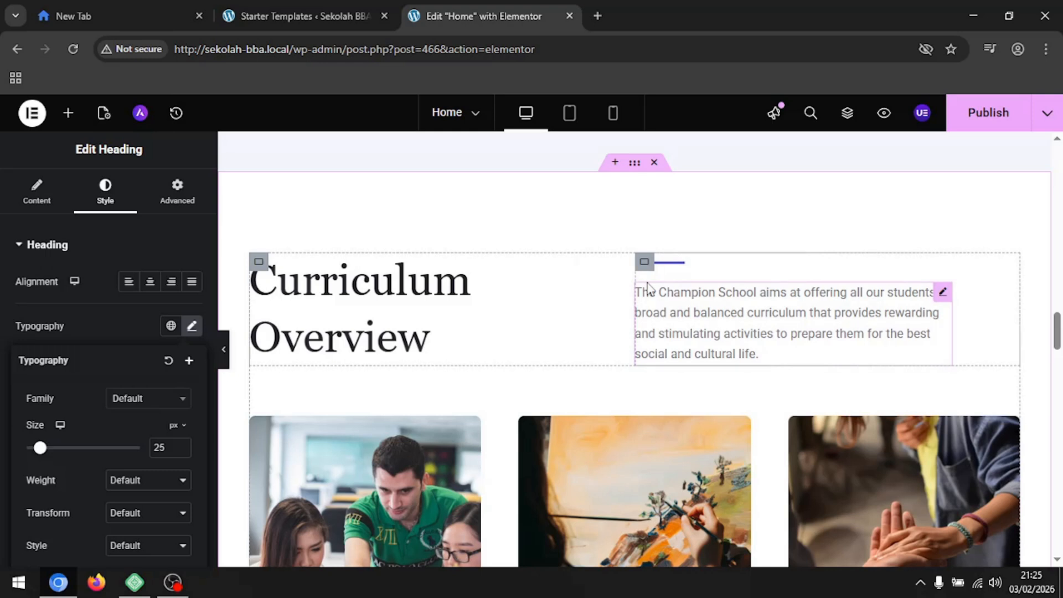
pyautogui.scroll(-4, 648, 287)
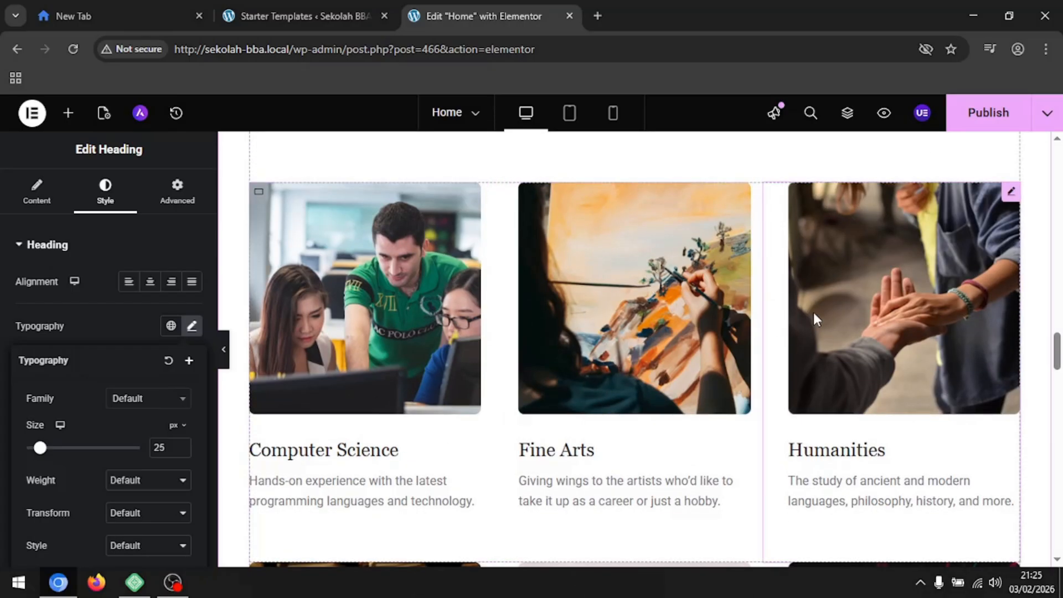
pyautogui.scroll(-4, 848, 291)
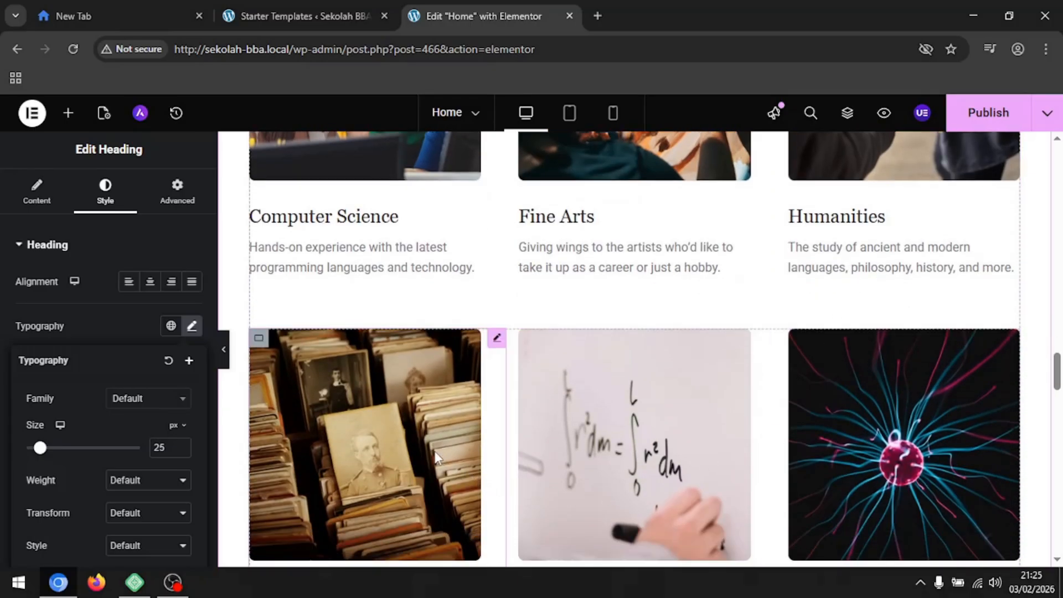
pyautogui.scroll(-1, 424, 443)
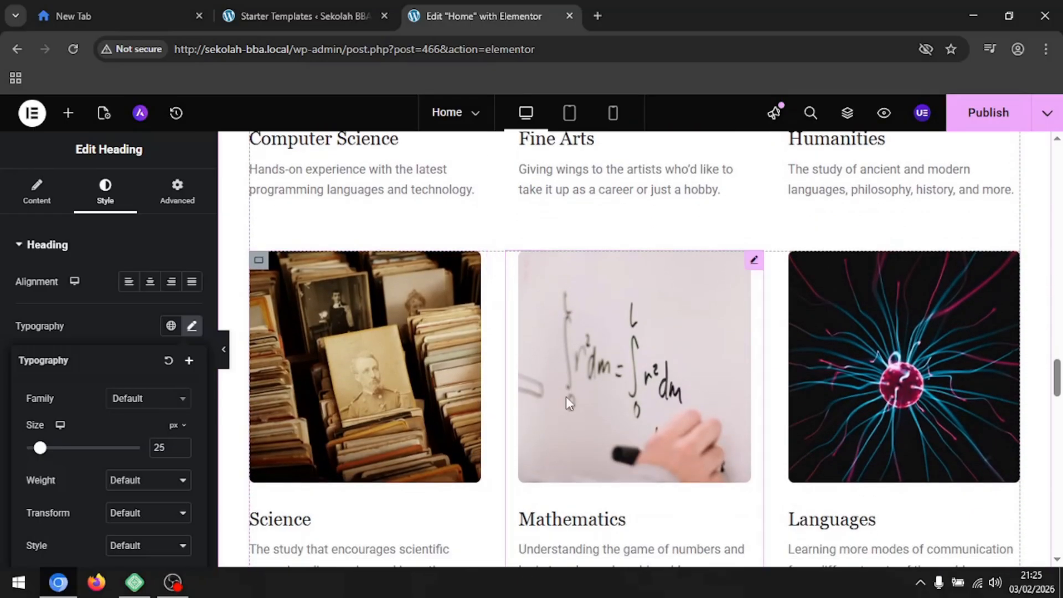
pyautogui.scroll(3, 870, 372)
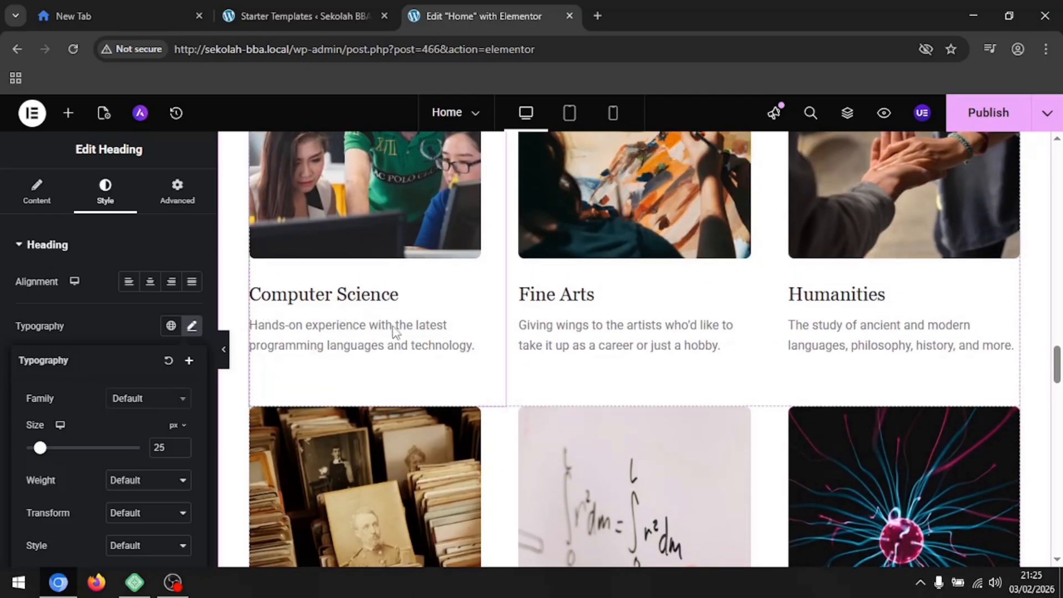
pyautogui.scroll(3, 393, 331)
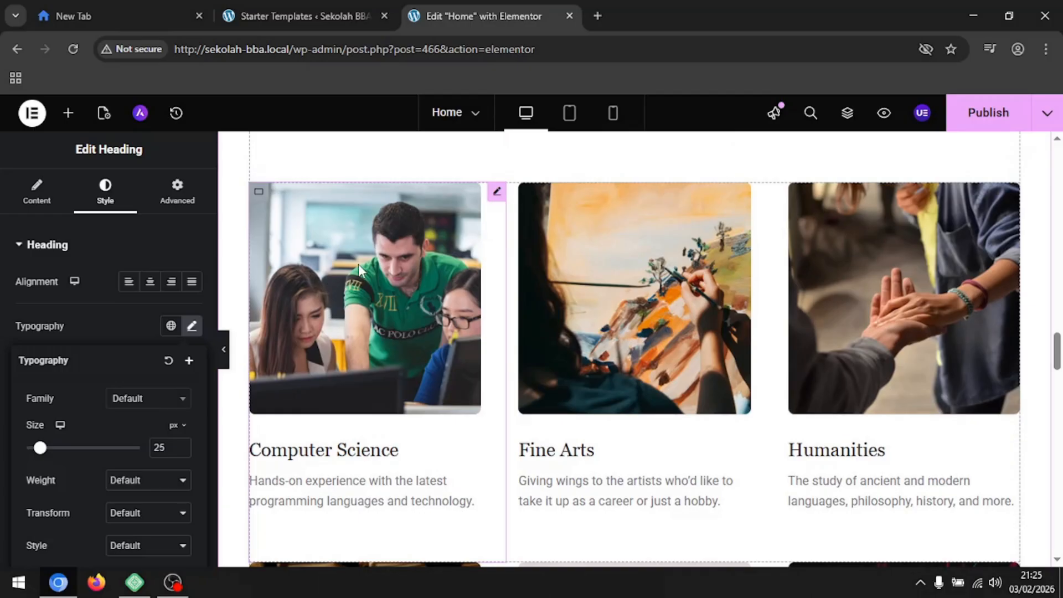
pyautogui.scroll(-2, 443, 208)
pyautogui.scroll(3, 460, 222)
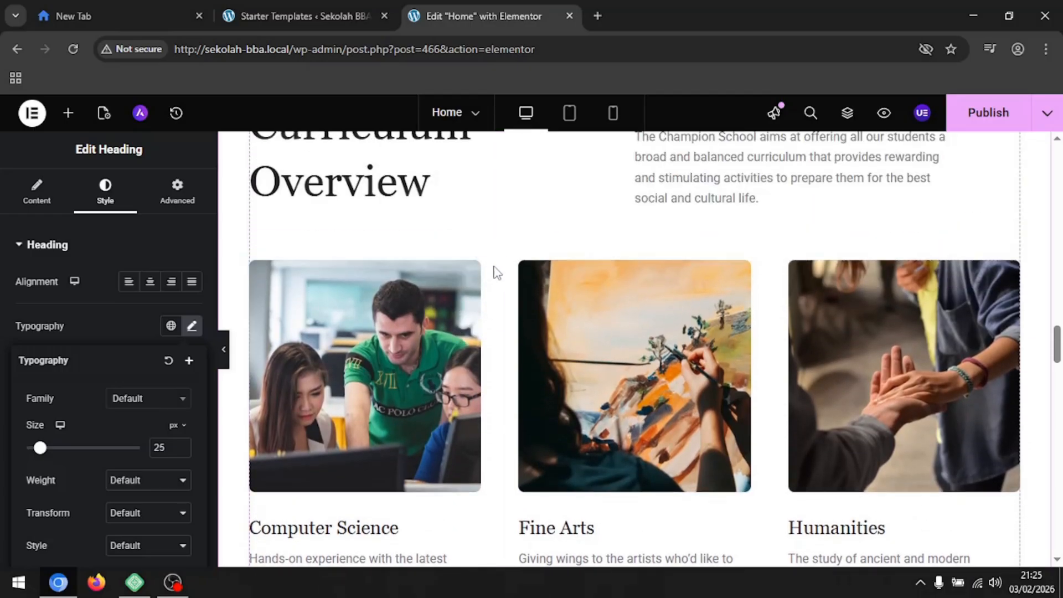
# Open the media library for the Computer Science image box and check its picture's pixel dimensions, viewing the headmaster photo's details as well.
pyautogui.click(498, 271)
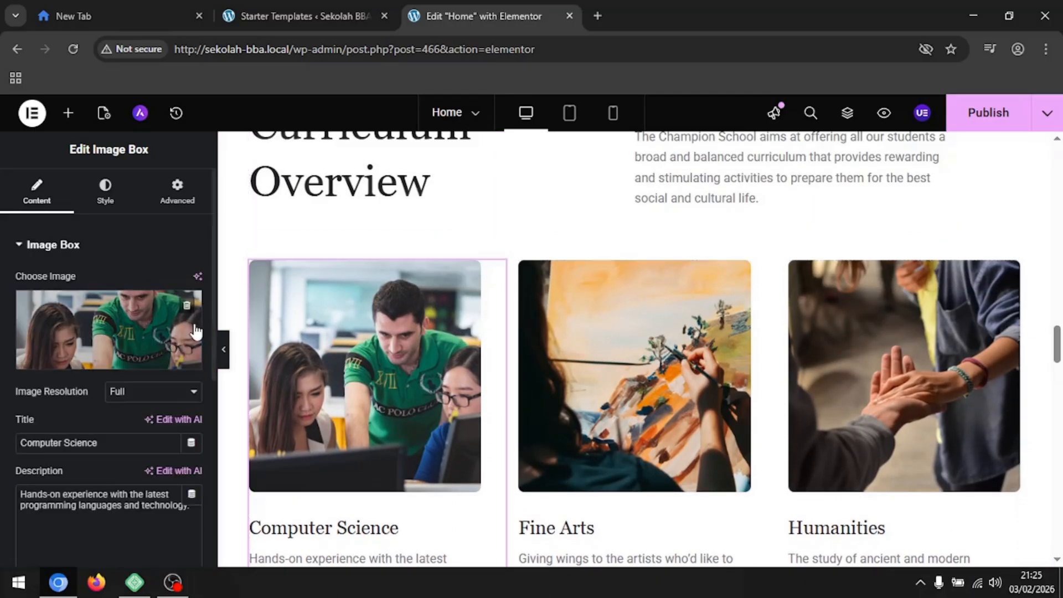
pyautogui.click(100, 359)
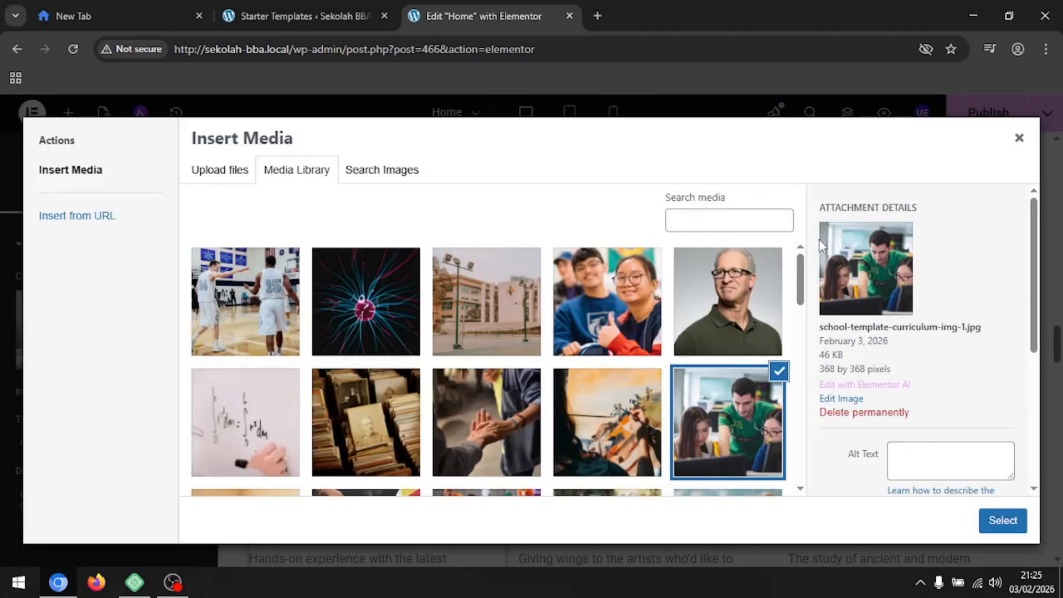
pyautogui.doubleClick(825, 371)
pyautogui.click(858, 370)
pyautogui.moveTo(820, 370); pyautogui.dragTo(868, 370)
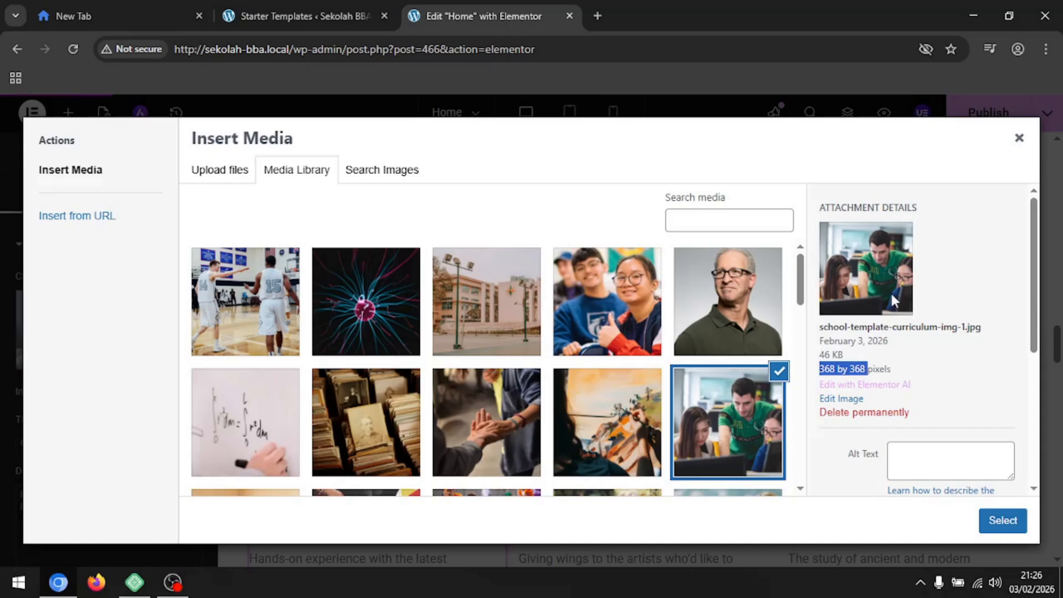
pyautogui.click(743, 305)
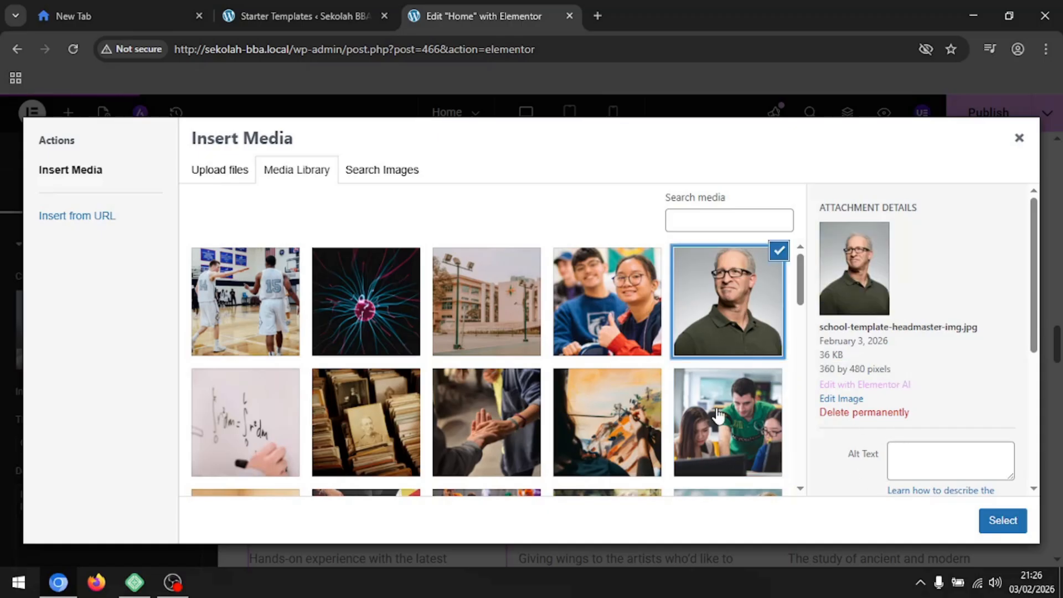
pyautogui.click(718, 415)
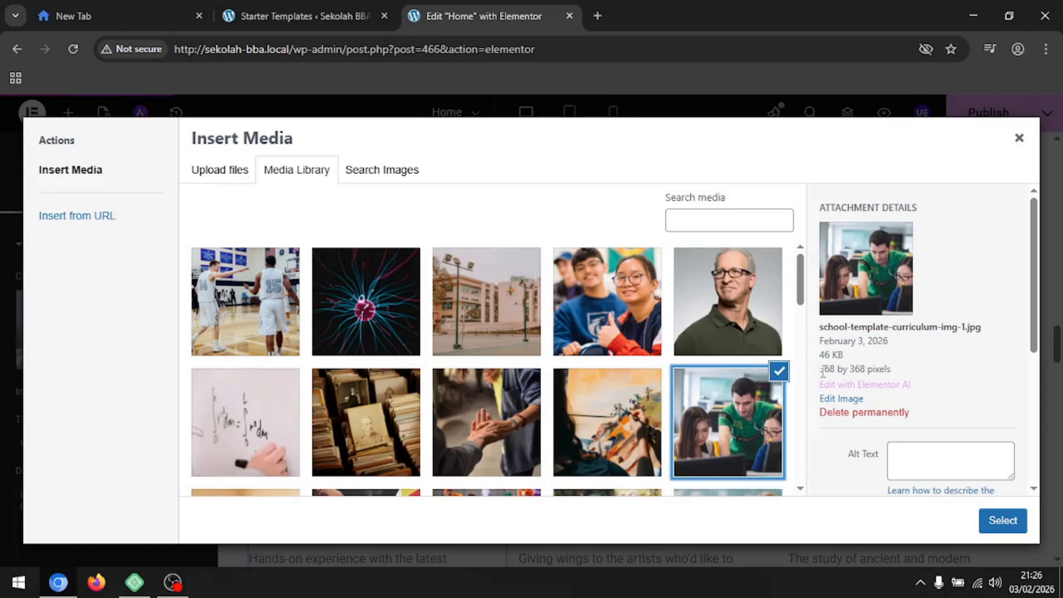
pyautogui.moveTo(822, 370); pyautogui.dragTo(873, 373)
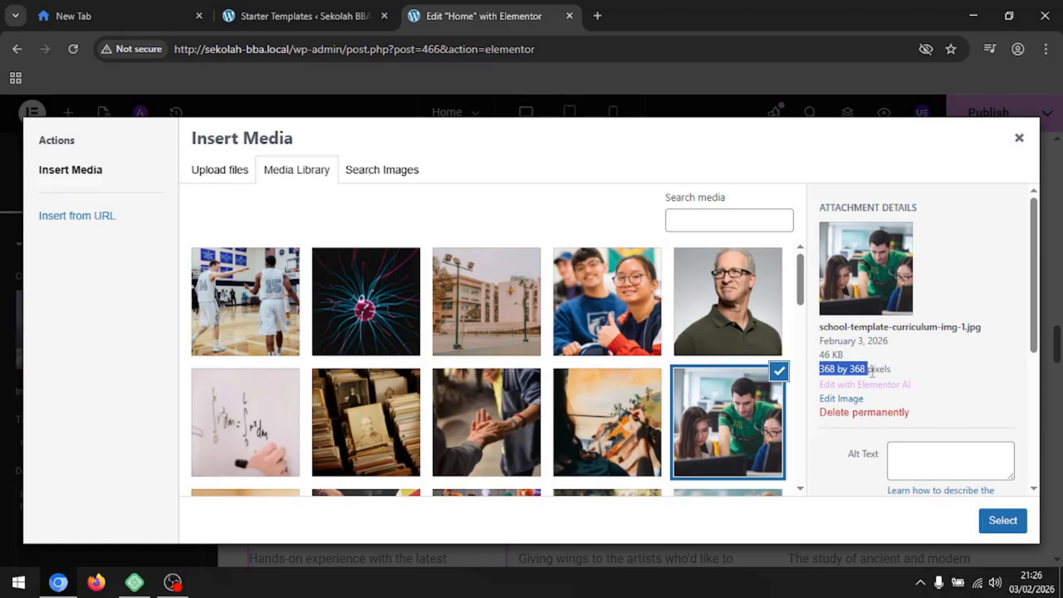
# Try school-template-video-thumb-img.jpg as the Computer Science image box's picture, and switch back to school-template-curriculum-img-1.jpg.
pyautogui.click(518, 348)
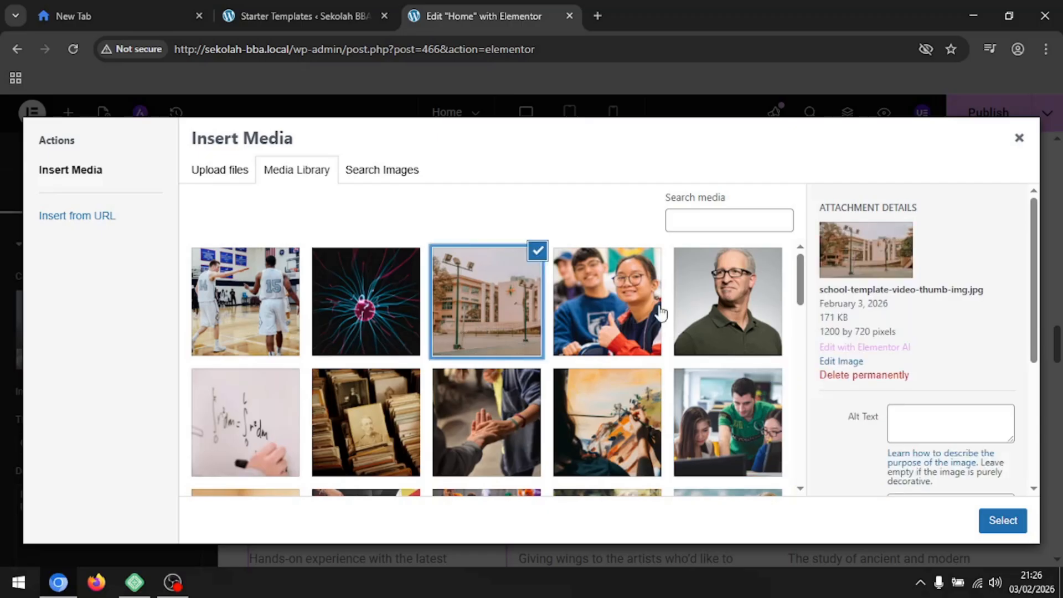
pyautogui.click(1005, 521)
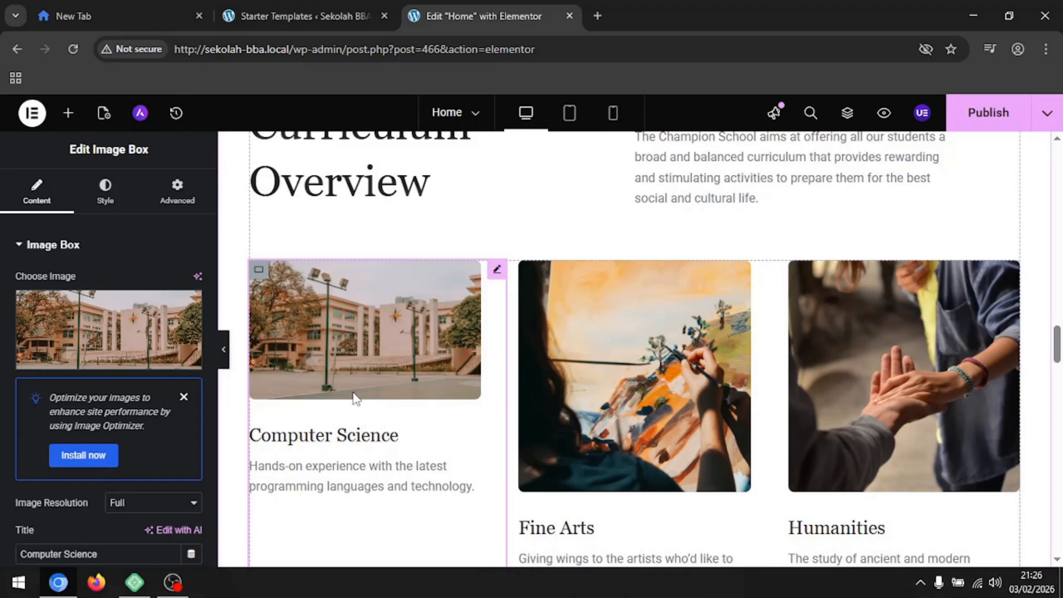
pyautogui.click(91, 361)
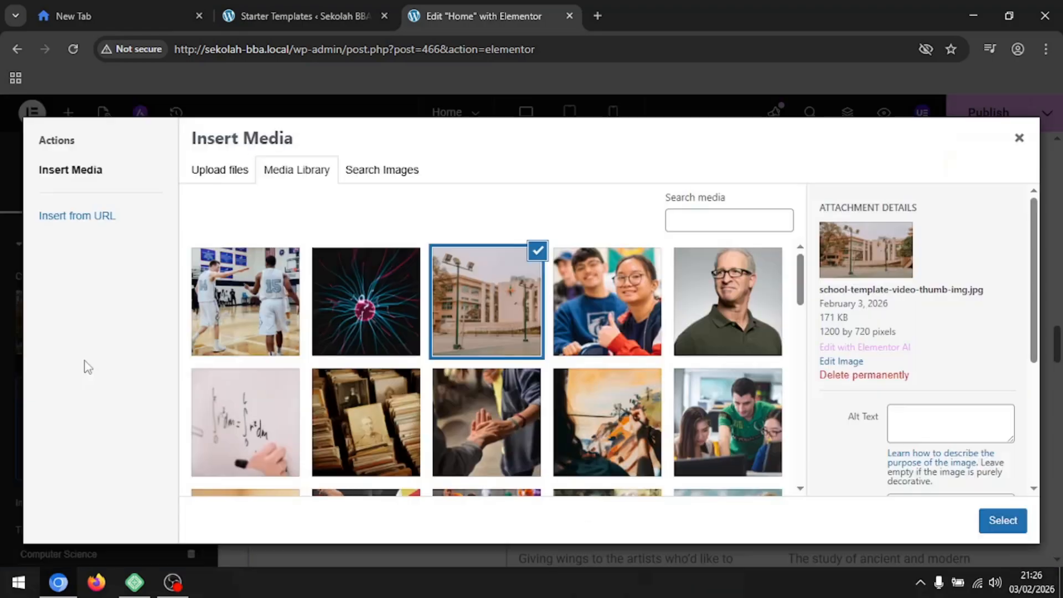
pyautogui.click(712, 422)
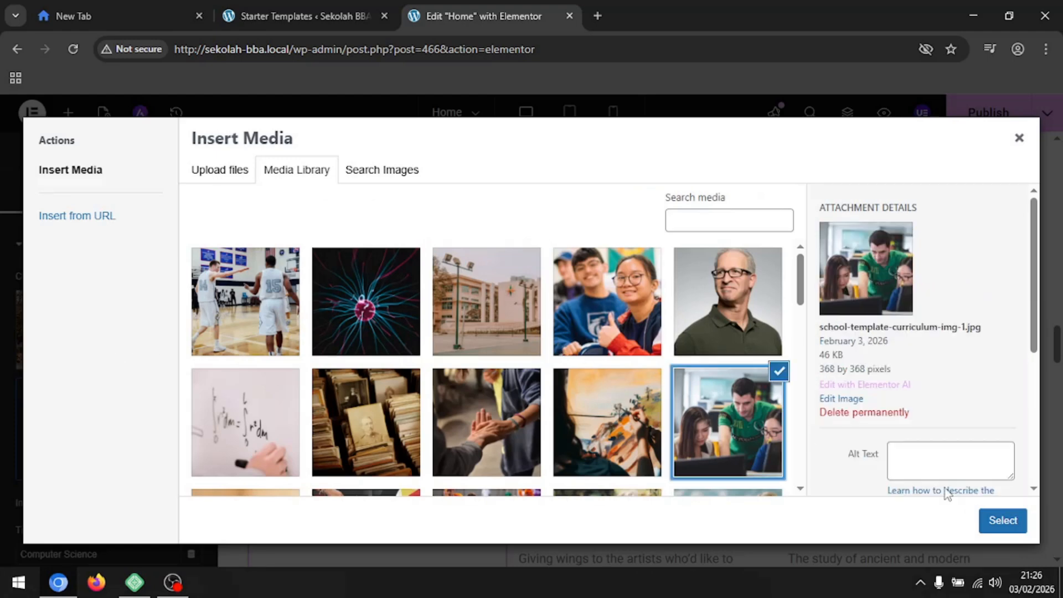
pyautogui.click(1004, 521)
# Review the Our Co-curricular Activities section, examining the content settings of the Athletics, In-house Publications and Performing Arts & Music icon boxes.
pyautogui.scroll(-15, 437, 331)
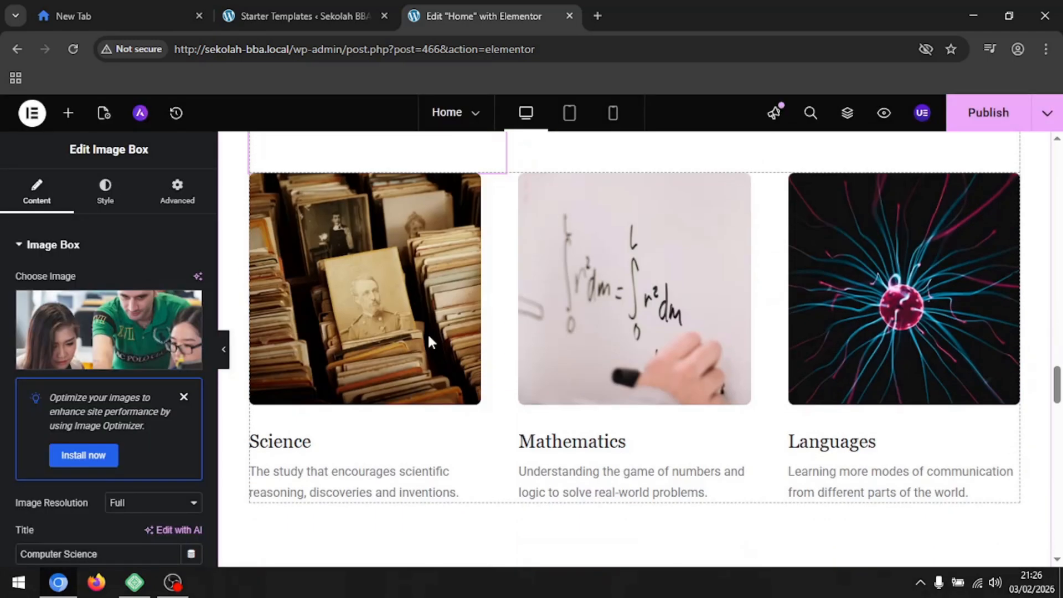
pyautogui.scroll(-2, 431, 336)
pyautogui.scroll(3, 454, 332)
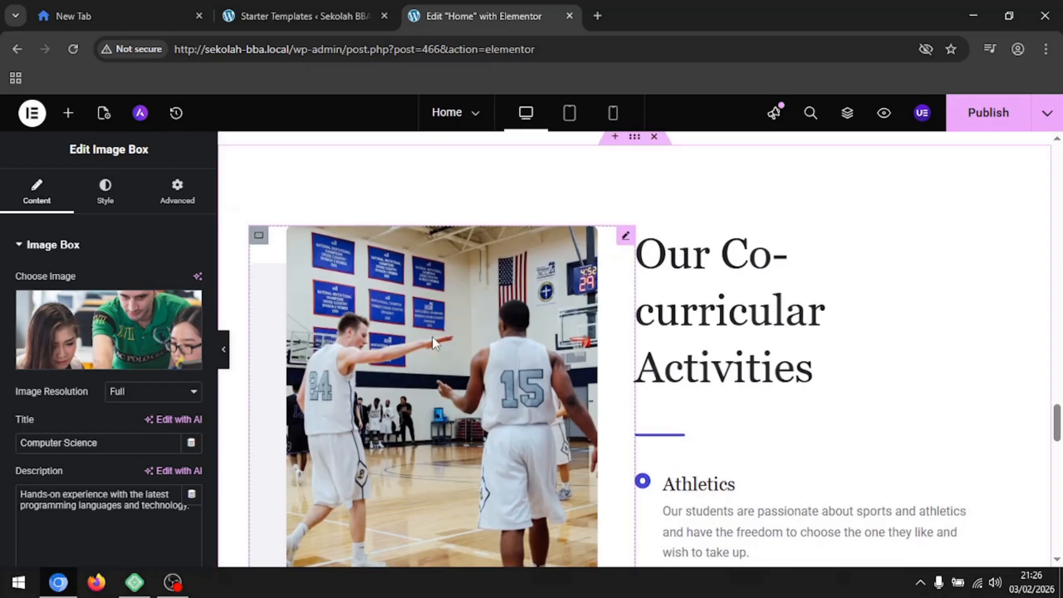
pyautogui.click(612, 356)
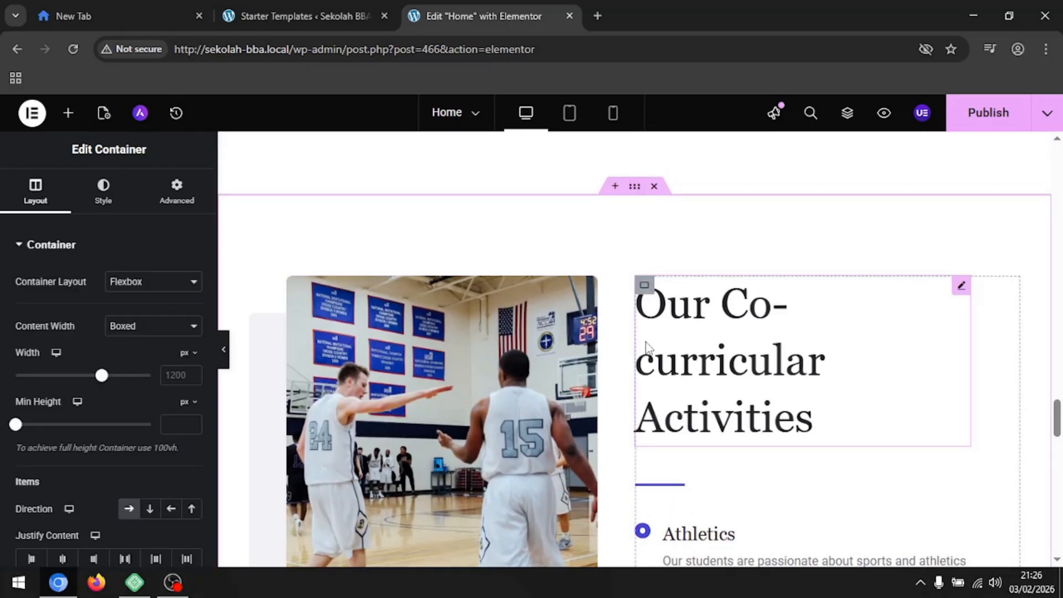
pyautogui.scroll(-3, 646, 349)
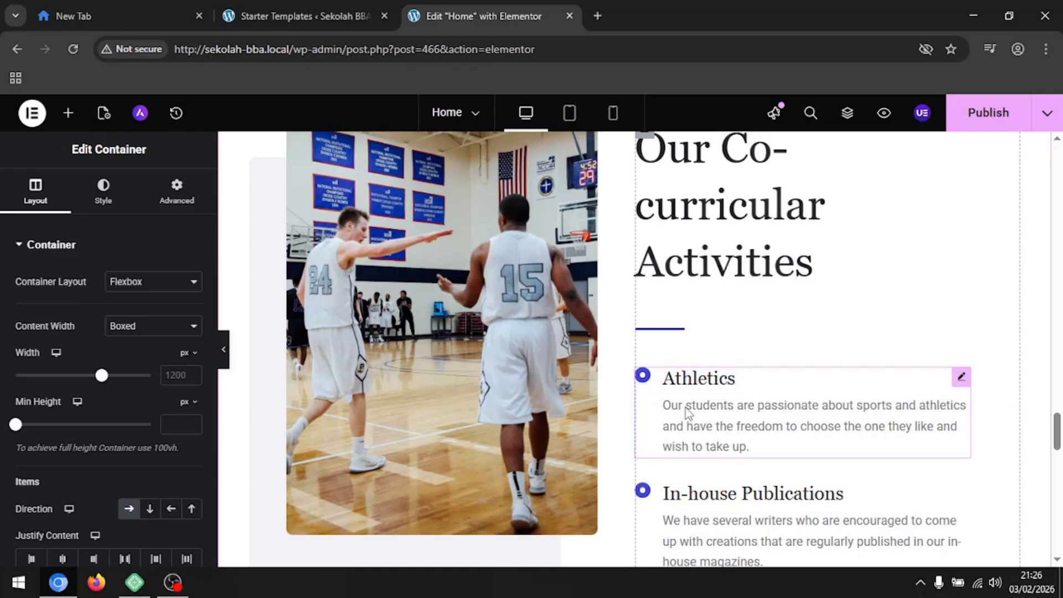
pyautogui.click(962, 379)
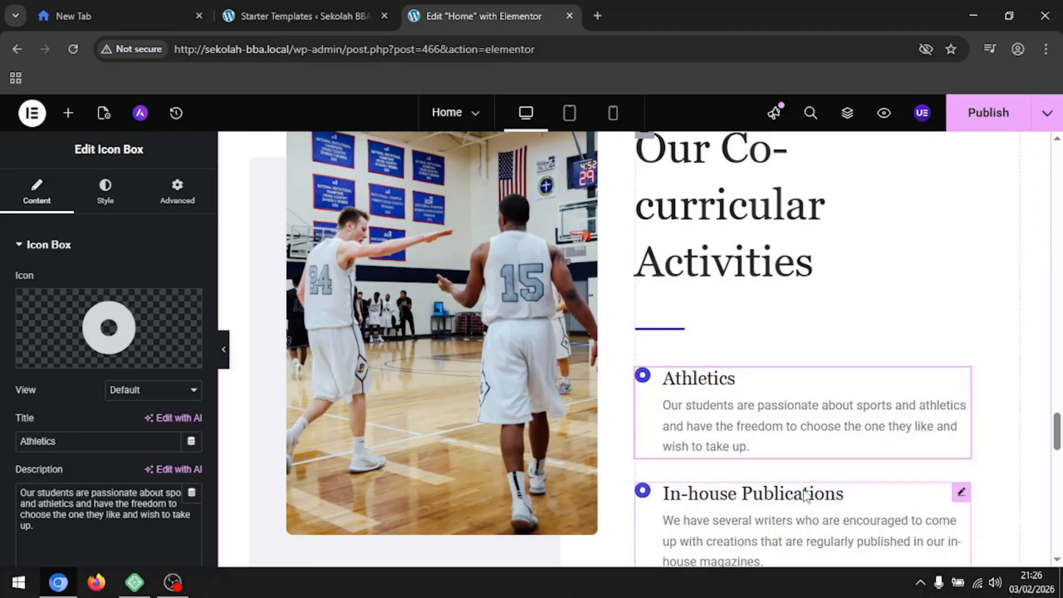
pyautogui.click(961, 494)
pyautogui.scroll(-3, 744, 452)
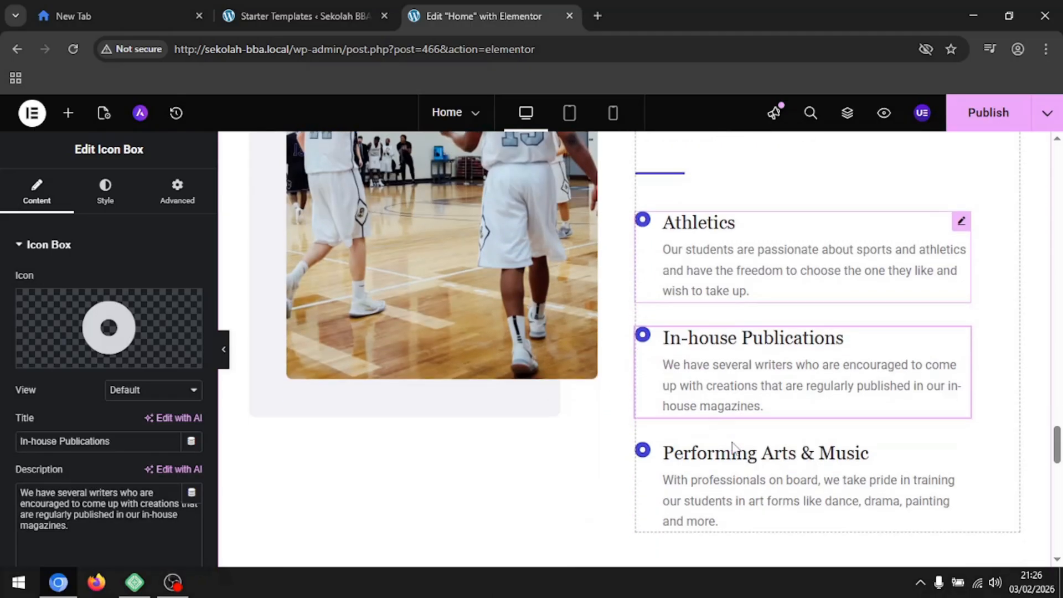
pyautogui.click(962, 454)
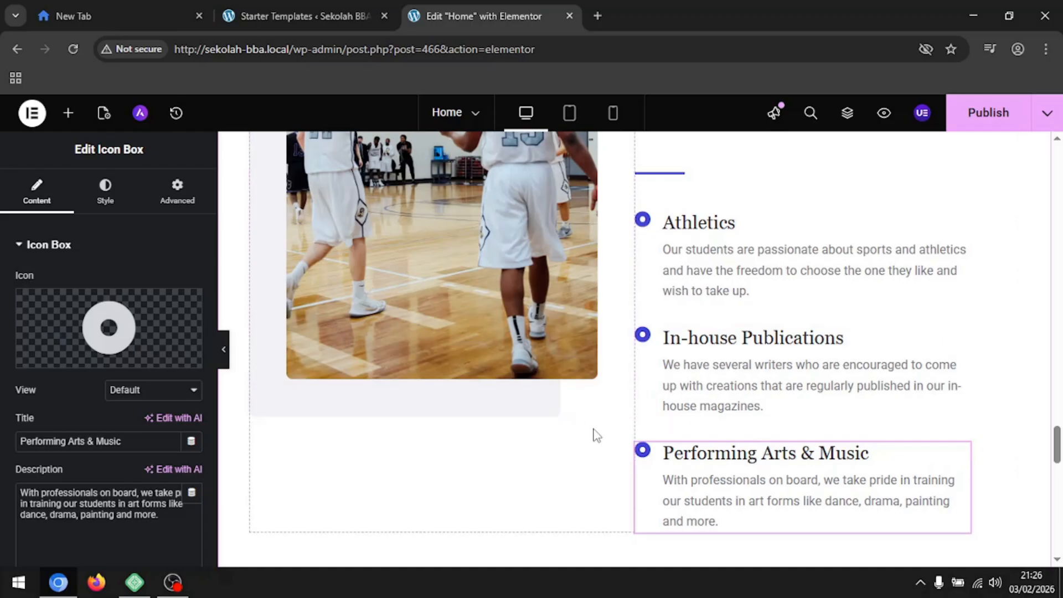
pyautogui.moveTo(72, 334)
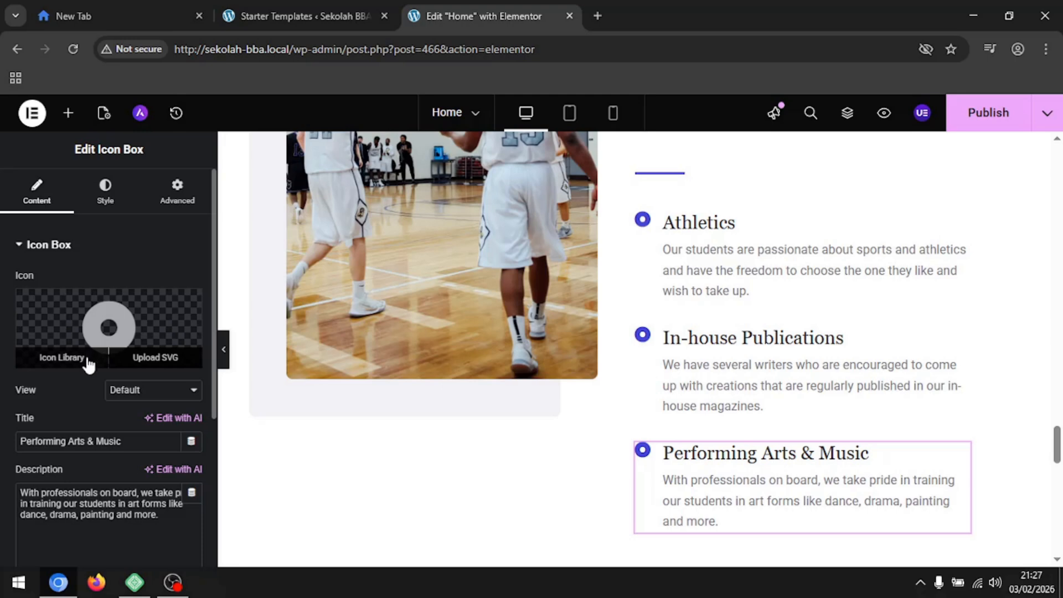
# Open the shortcode settings of the email subscription form below the "Wish to know more about admissions and updates?" heading.
pyautogui.scroll(-1, 615, 382)
pyautogui.scroll(-8, 614, 383)
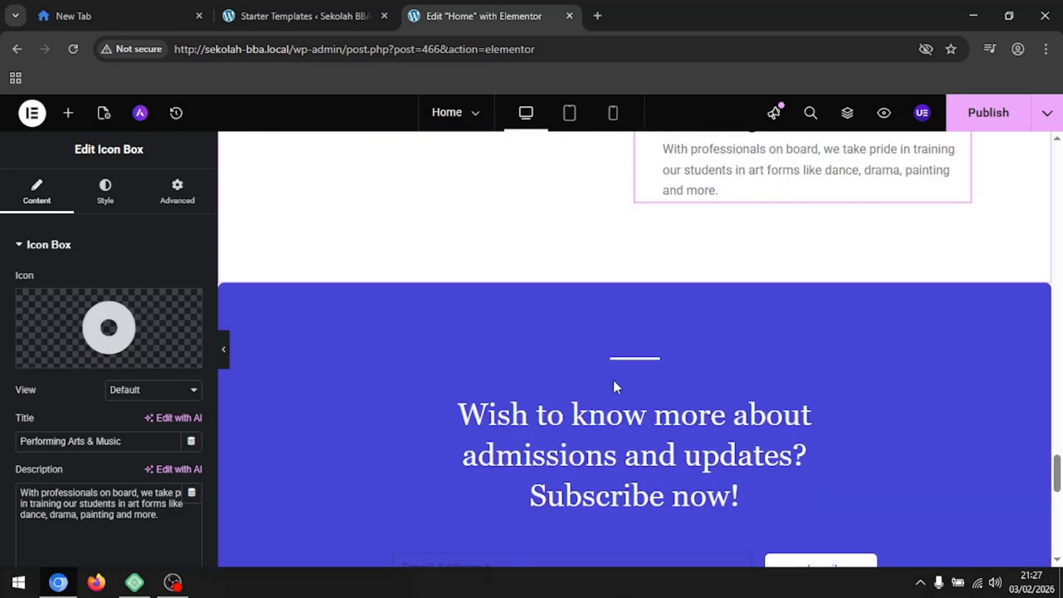
pyautogui.click(498, 440)
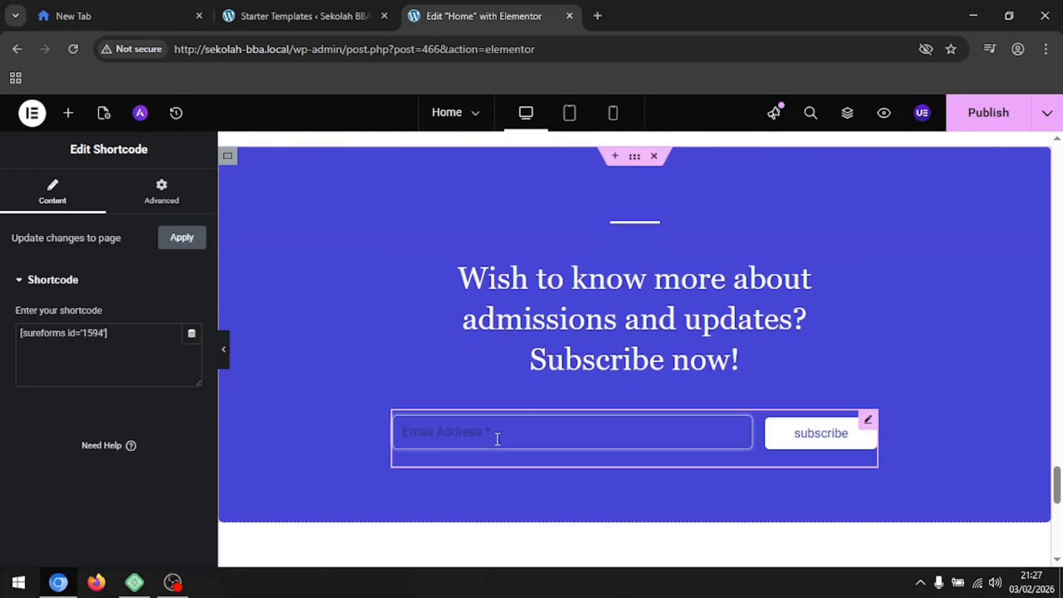